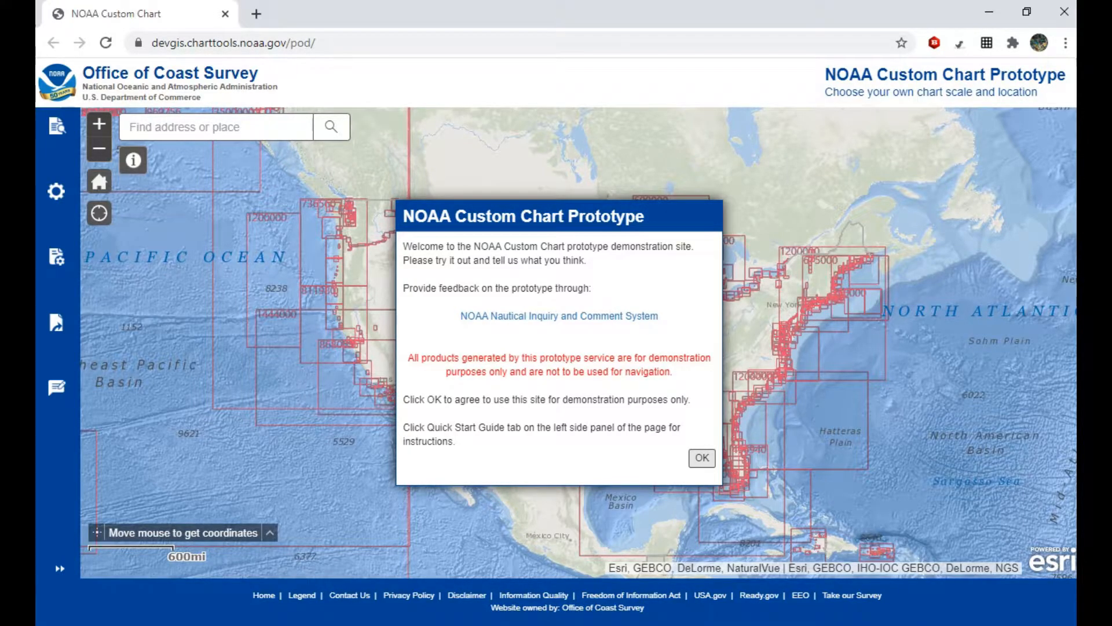
# - Accept the demonstration-only usage notice and bring the whole world's chart coverage into view
pyautogui.click(702, 458)
pyautogui.scroll(-2, 605, 333)
pyautogui.scroll(-1, 609, 334)
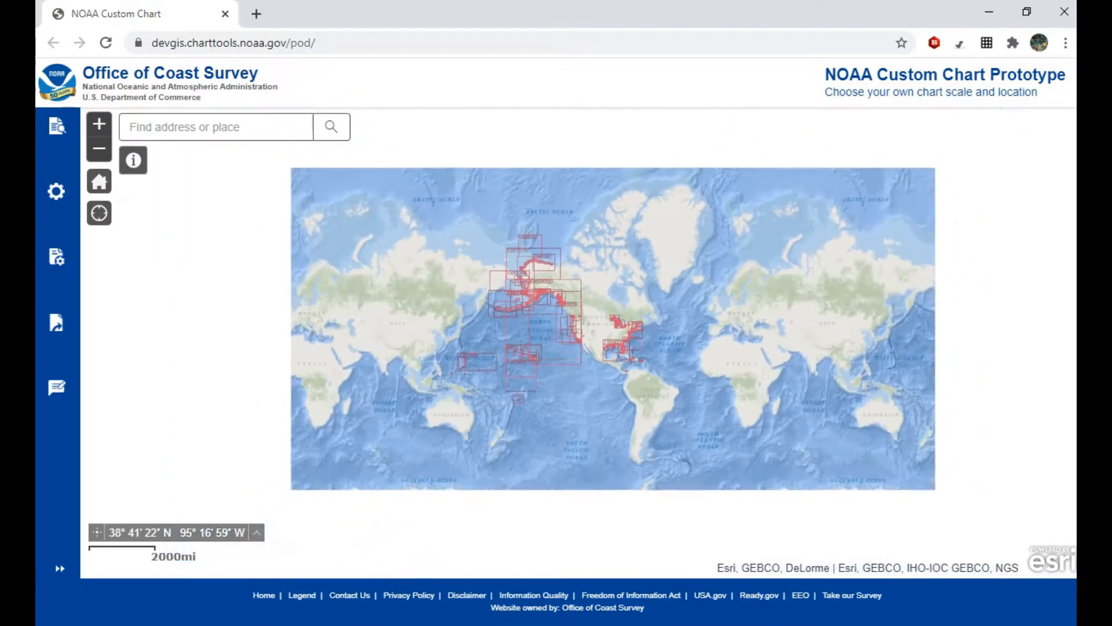
pyautogui.moveTo(735, 523); pyautogui.dragTo(725, 478)
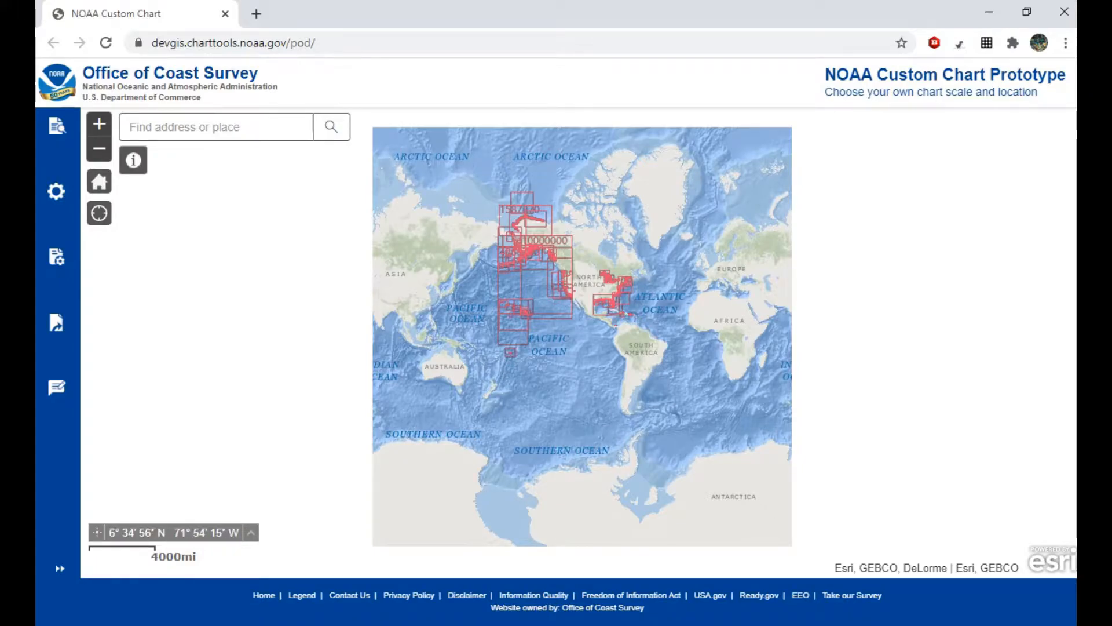
# - Examine the chart coverage outlines around Central America and the Caribbean, and the 3500000-scale area near the Tonga Trench in the South Pacific
pyautogui.scroll(4, 621, 328)
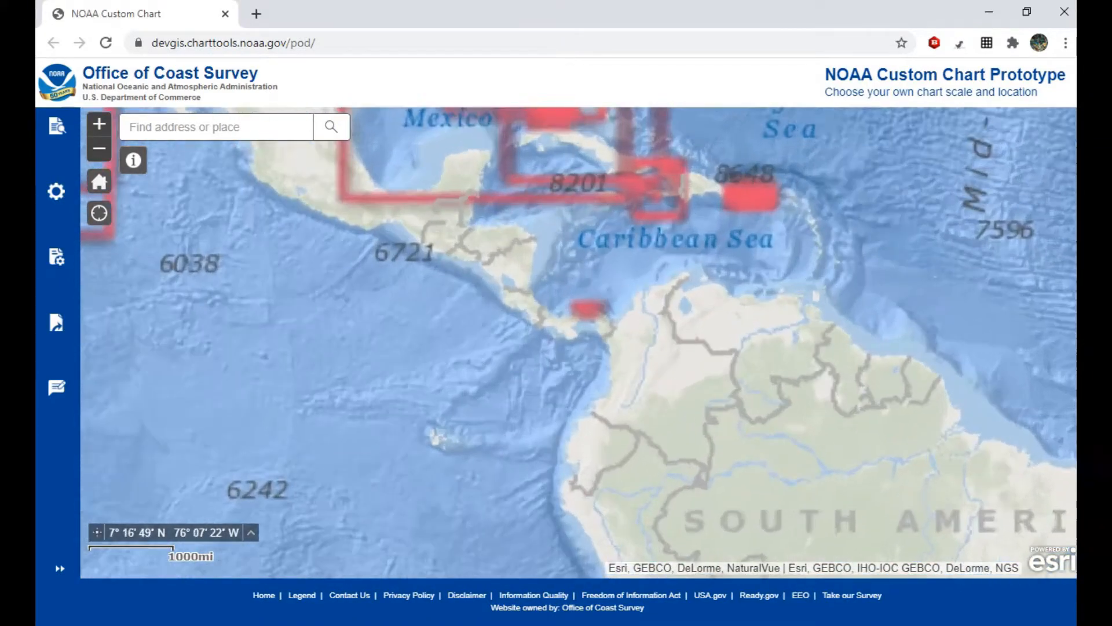
pyautogui.scroll(2, 624, 336)
pyautogui.moveTo(624, 336); pyautogui.dragTo(640, 368)
pyautogui.scroll(-3, 545, 448)
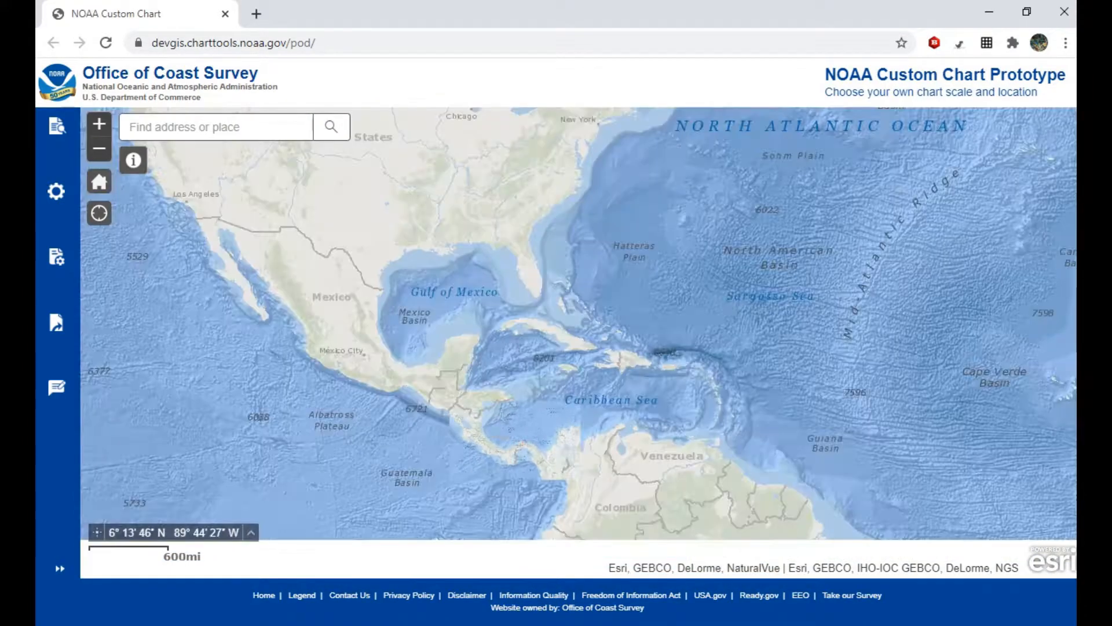
pyautogui.moveTo(392, 470); pyautogui.dragTo(923, 263)
pyautogui.moveTo(333, 485); pyautogui.dragTo(768, 257)
pyautogui.moveTo(720, 201); pyautogui.dragTo(627, 266)
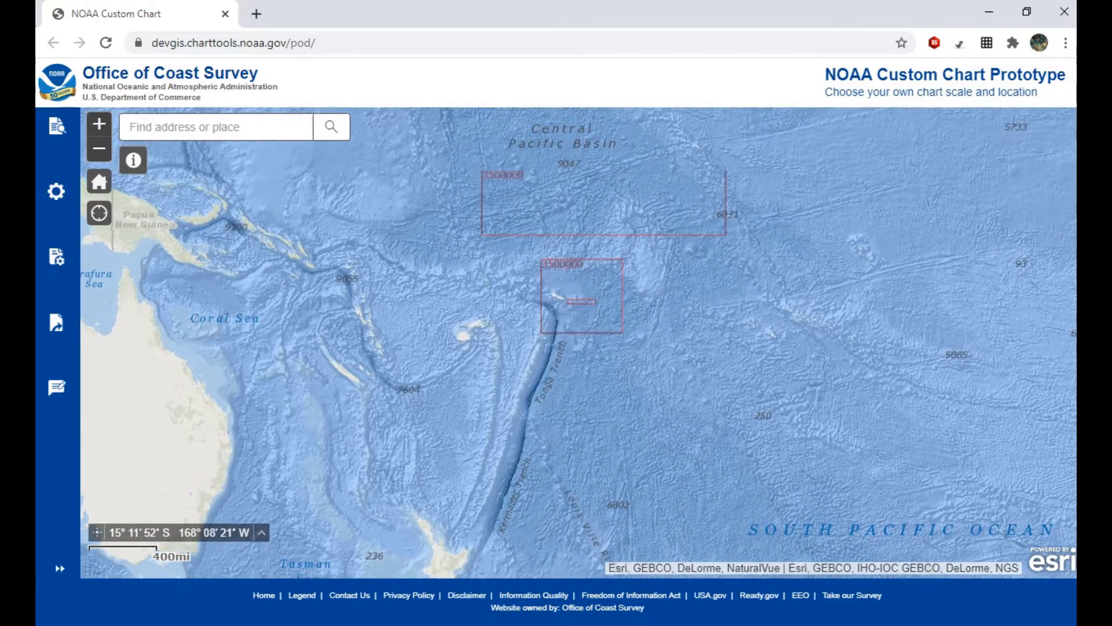
pyautogui.scroll(2, 595, 310)
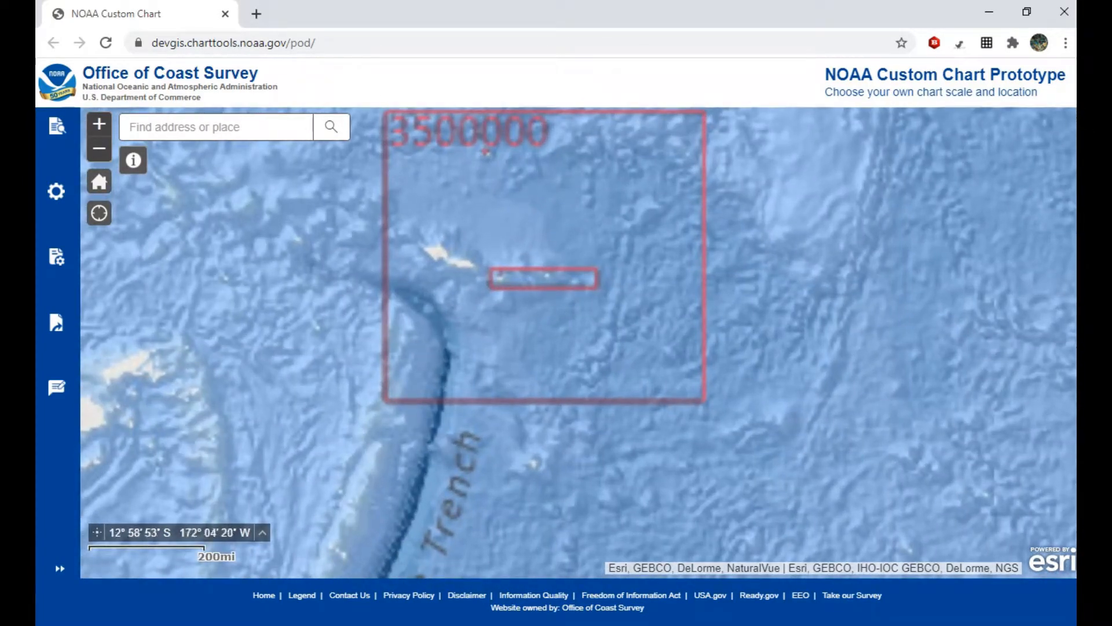
pyautogui.scroll(-2, 597, 278)
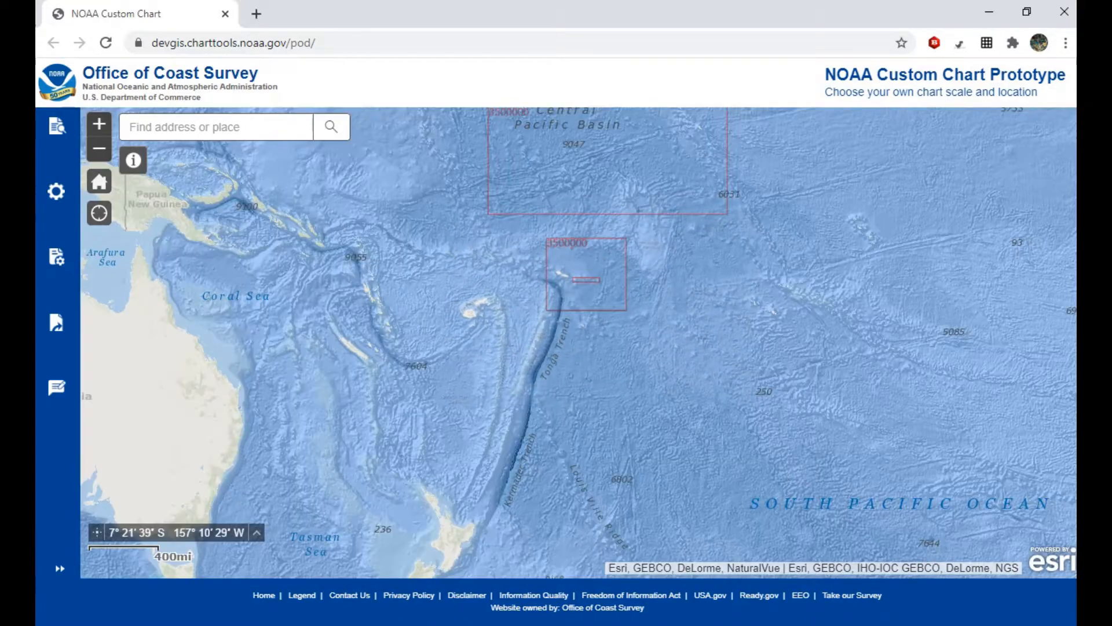
# - Examine the chart coverage from Hawaii across to the US West Coast and inland at Lake Mead near Las Vegas
pyautogui.moveTo(694, 213); pyautogui.dragTo(596, 431)
pyautogui.moveTo(756, 178); pyautogui.dragTo(685, 329)
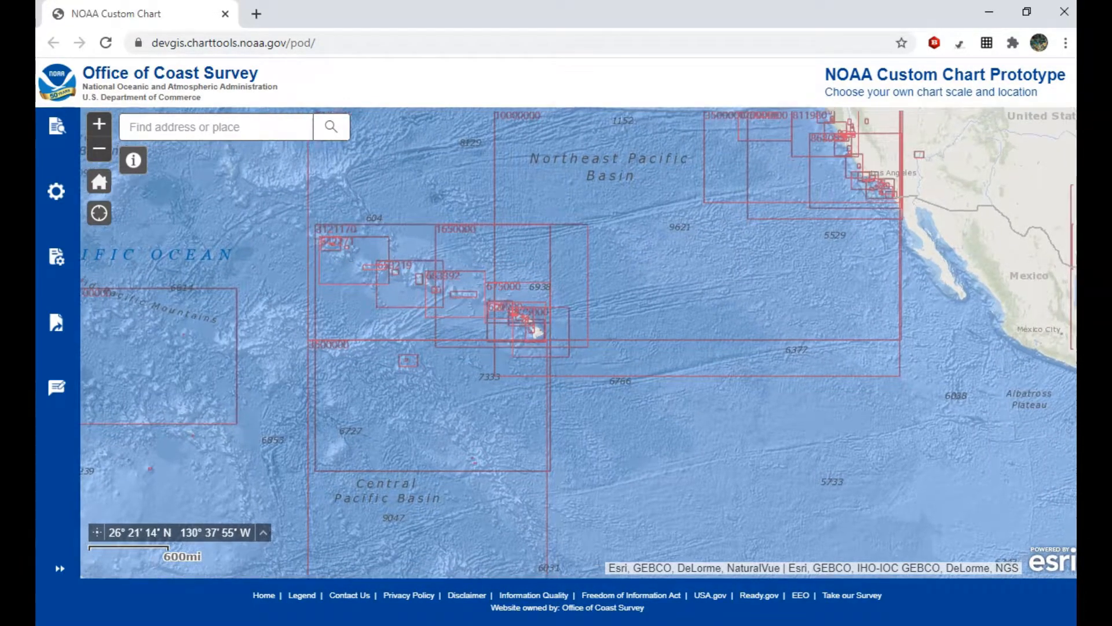
pyautogui.moveTo(778, 260); pyautogui.dragTo(576, 355)
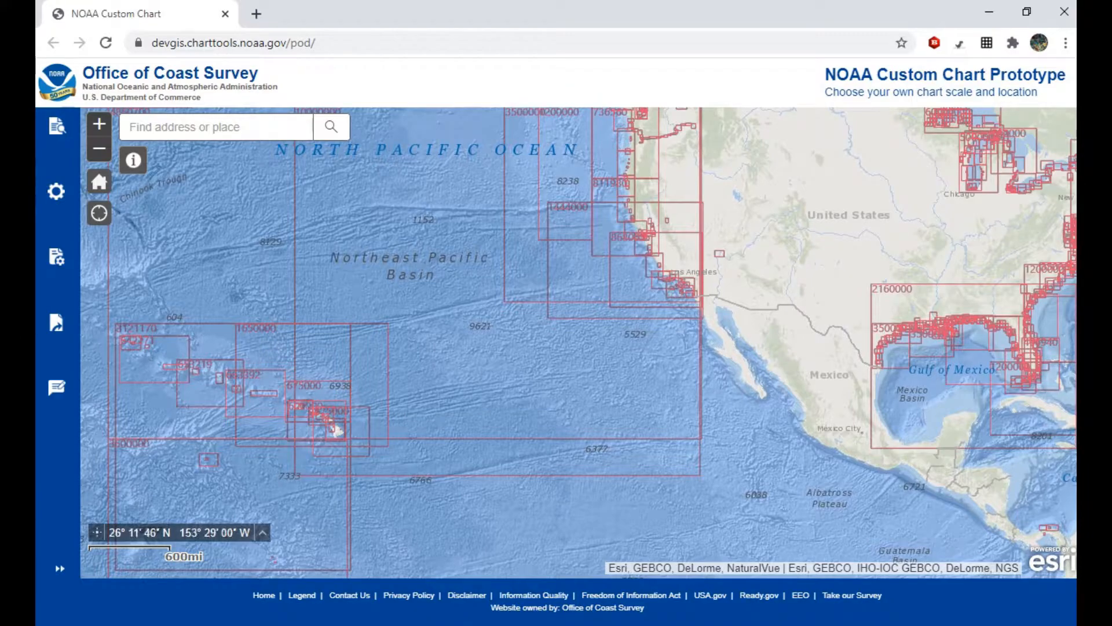
pyautogui.moveTo(702, 422); pyautogui.dragTo(516, 492)
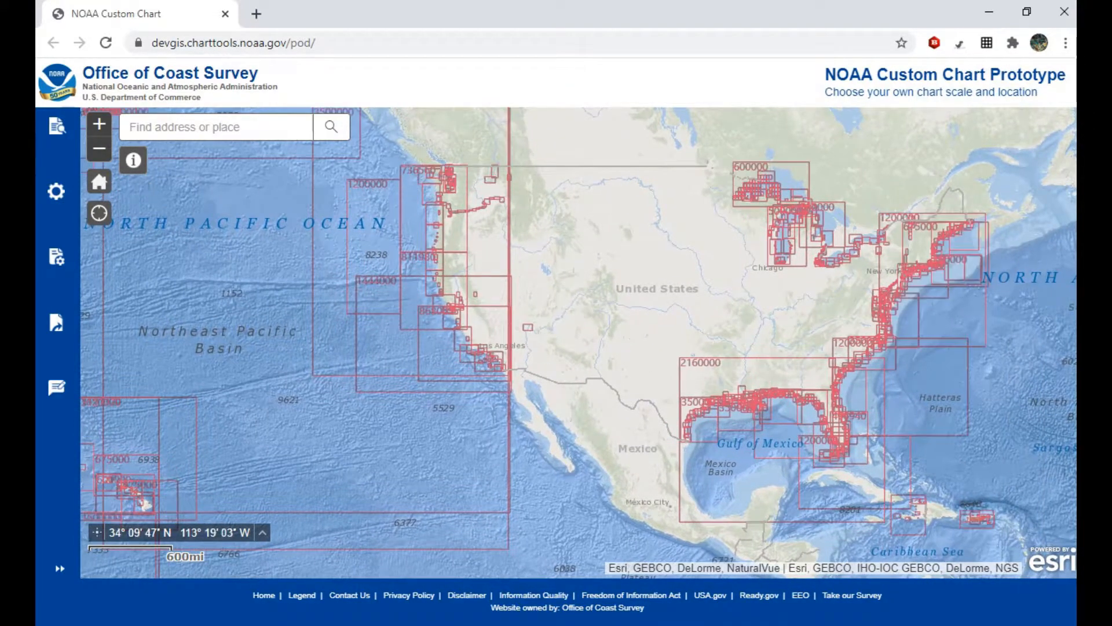
pyautogui.scroll(3, 531, 323)
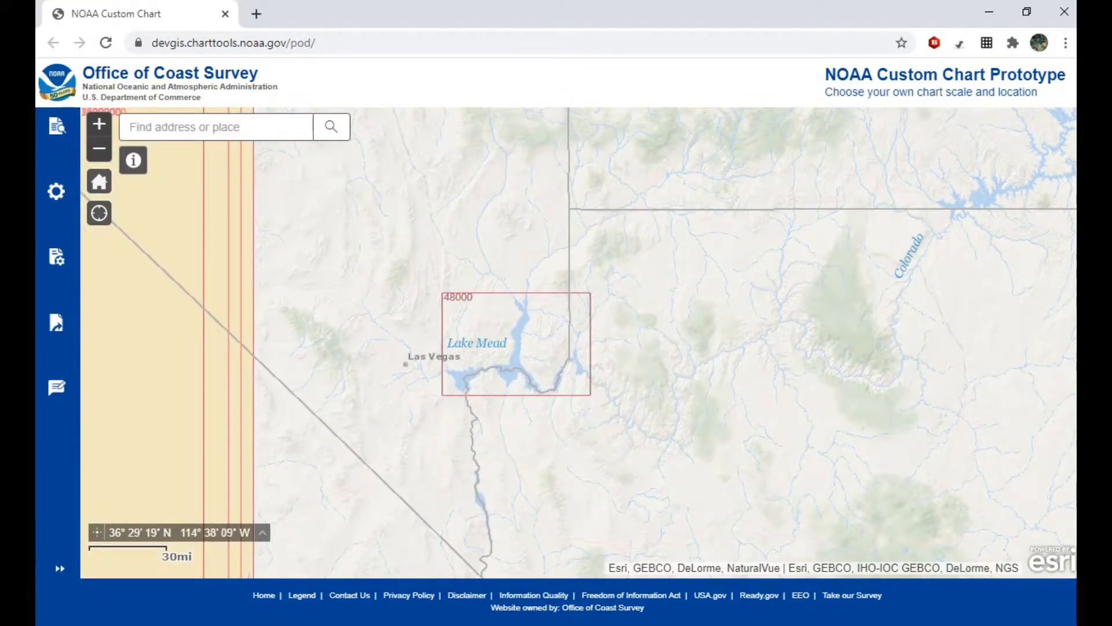
pyautogui.scroll(-1, 401, 356)
pyautogui.moveTo(368, 308); pyautogui.dragTo(662, 438)
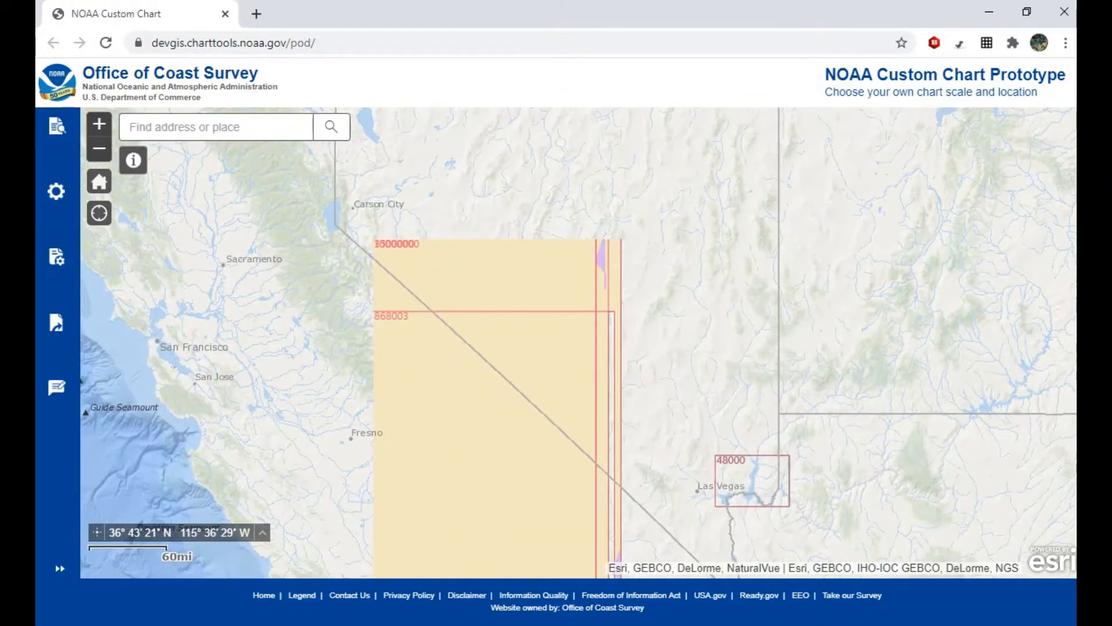
# - Examine the chart coverage along the northern California coast and inland along the Columbia River east of Portland
pyautogui.moveTo(373, 221); pyautogui.dragTo(569, 351)
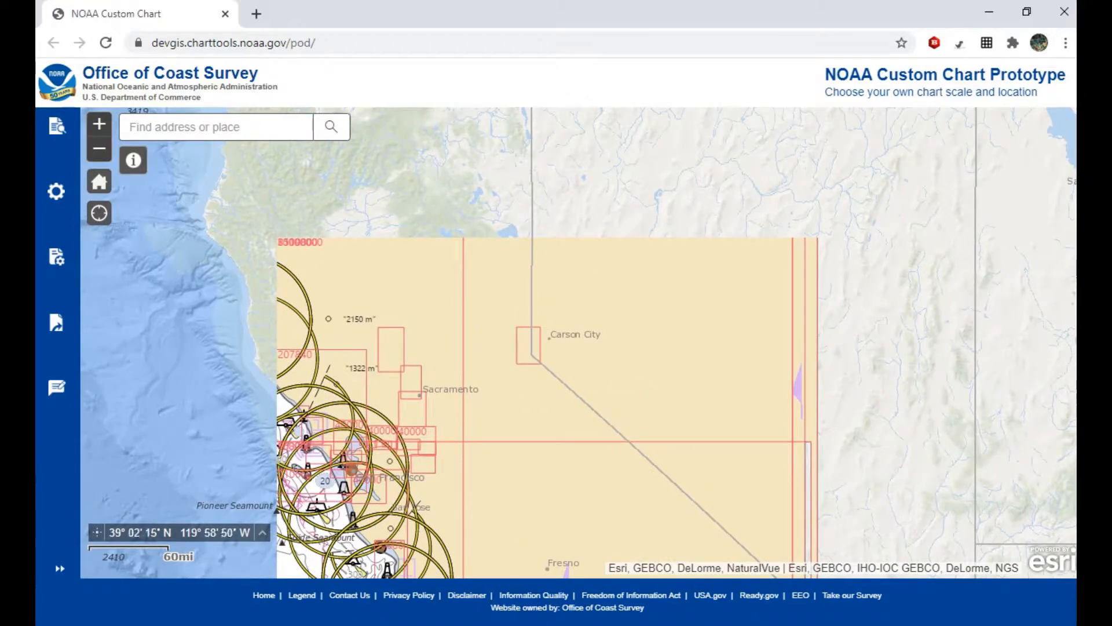
pyautogui.scroll(-1, 564, 272)
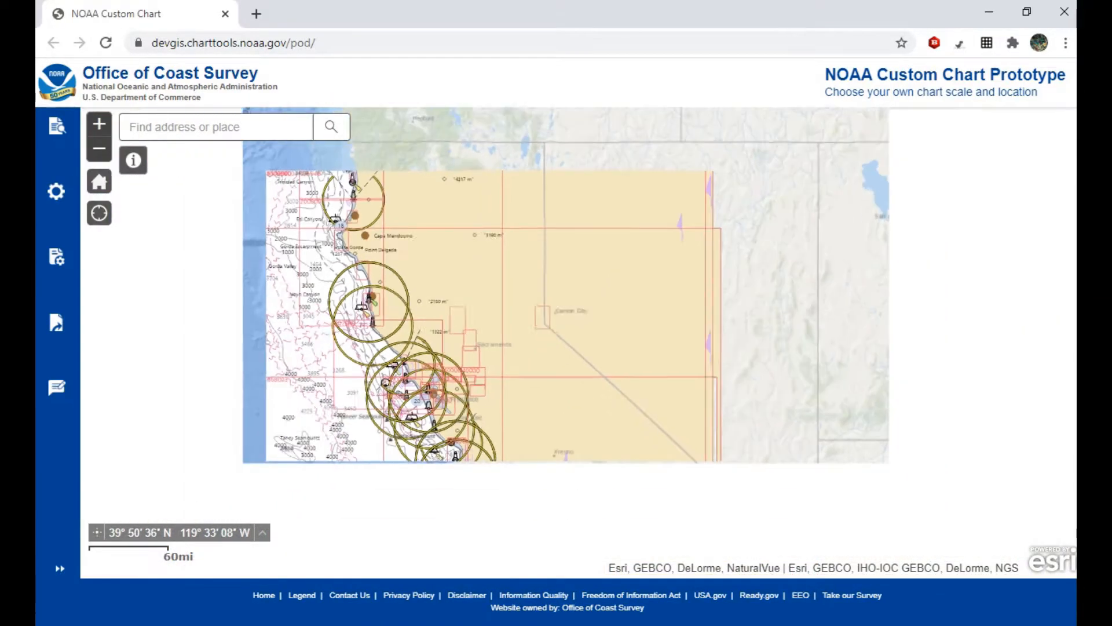
pyautogui.moveTo(580, 196); pyautogui.dragTo(527, 404)
pyautogui.moveTo(554, 255); pyautogui.dragTo(540, 363)
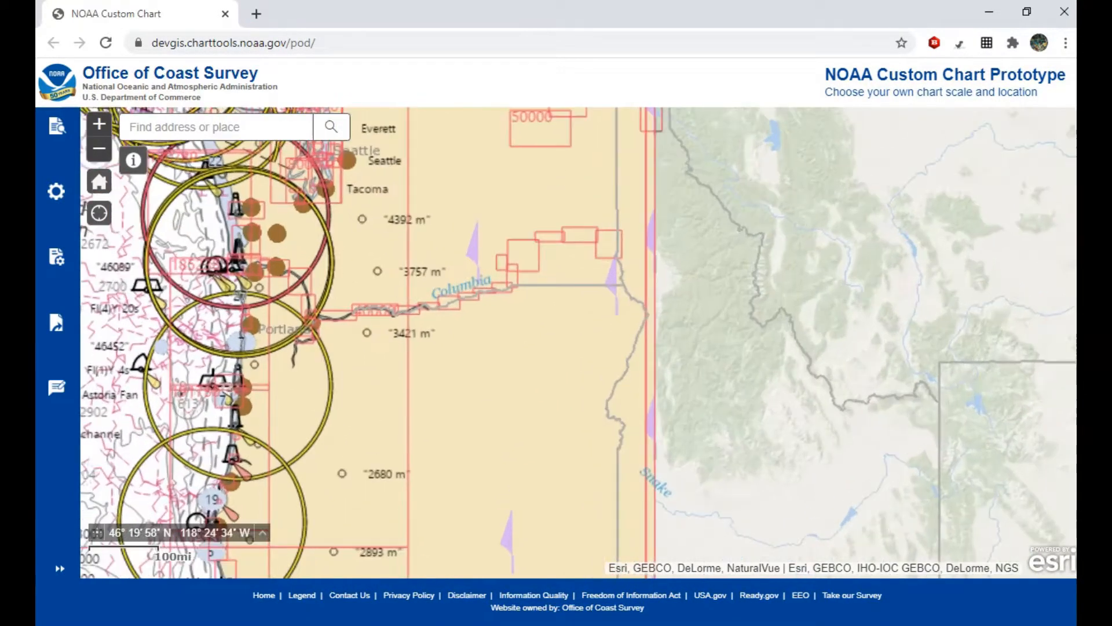
pyautogui.scroll(2, 472, 283)
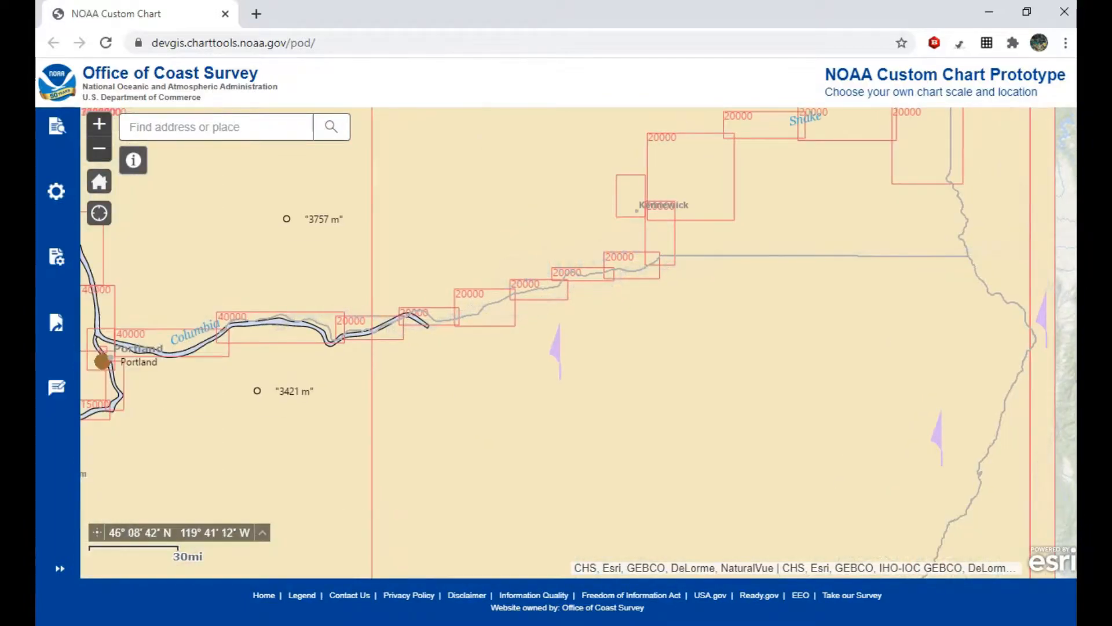
pyautogui.scroll(-3, 472, 324)
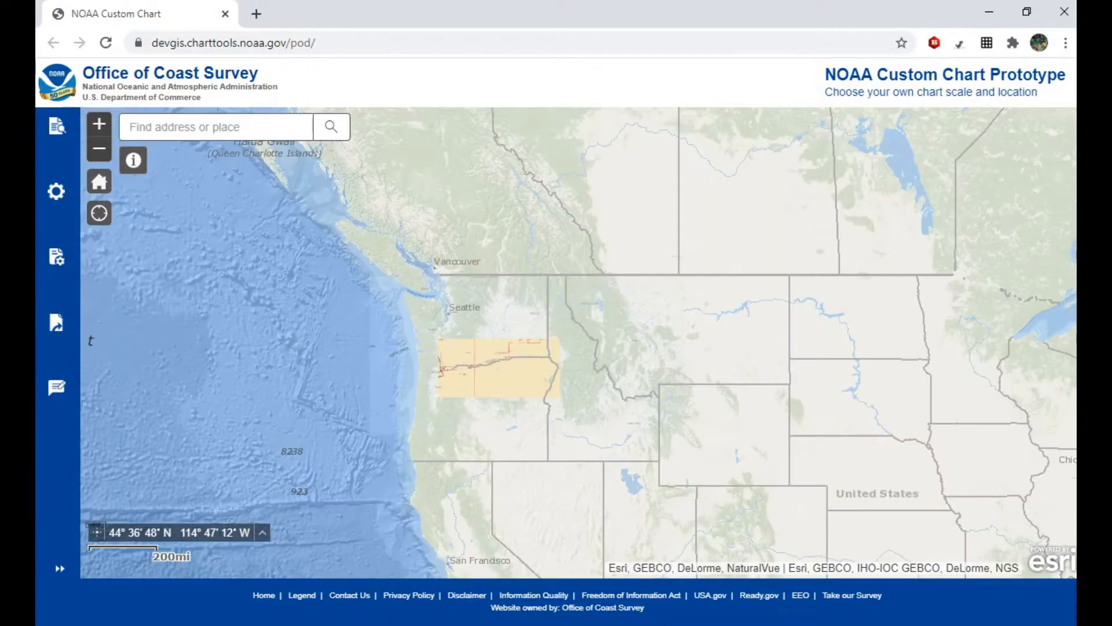
# - Examine the chart coverage of the Great Lakes, the US East Coast and the Gulf of Mexico
pyautogui.moveTo(738, 402); pyautogui.dragTo(566, 399)
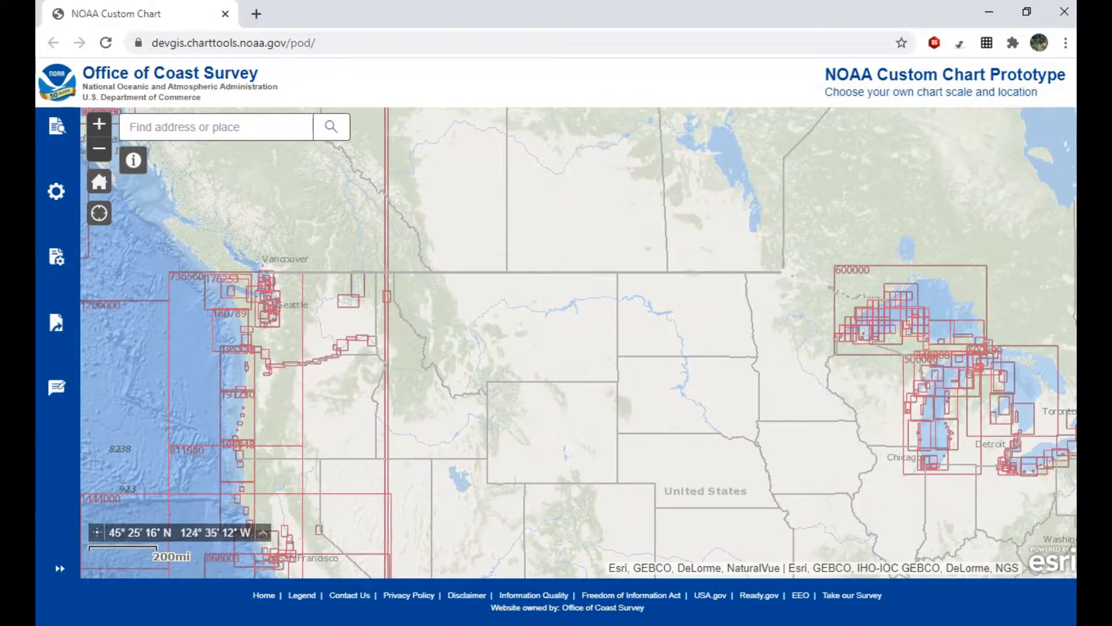
pyautogui.moveTo(687, 410); pyautogui.dragTo(469, 389)
pyautogui.moveTo(390, 433); pyautogui.dragTo(701, 404)
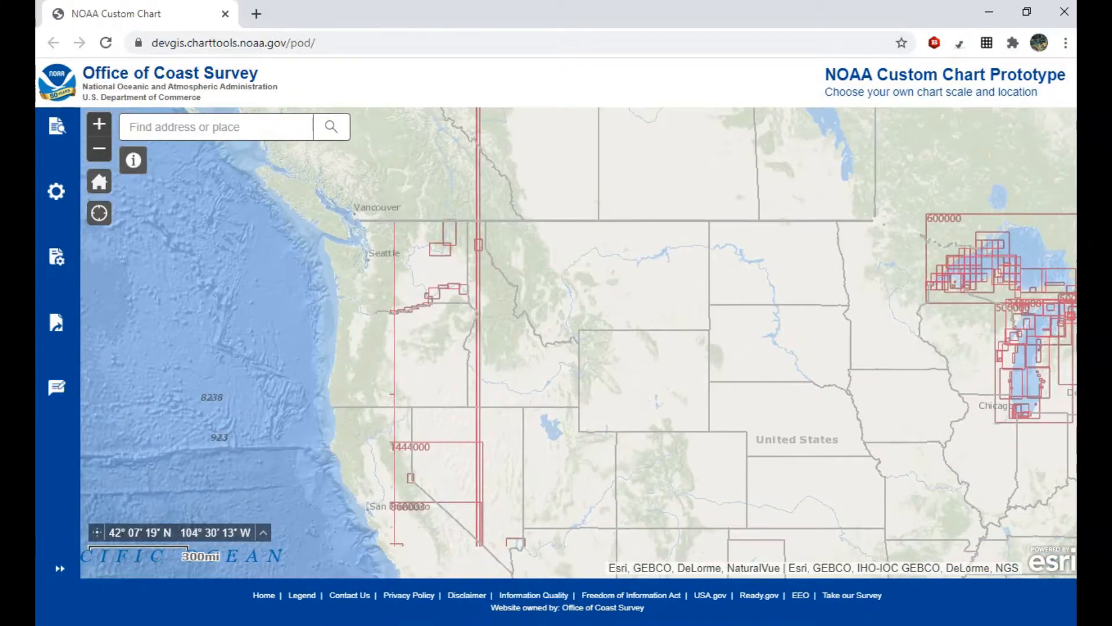
pyautogui.moveTo(896, 428); pyautogui.dragTo(517, 381)
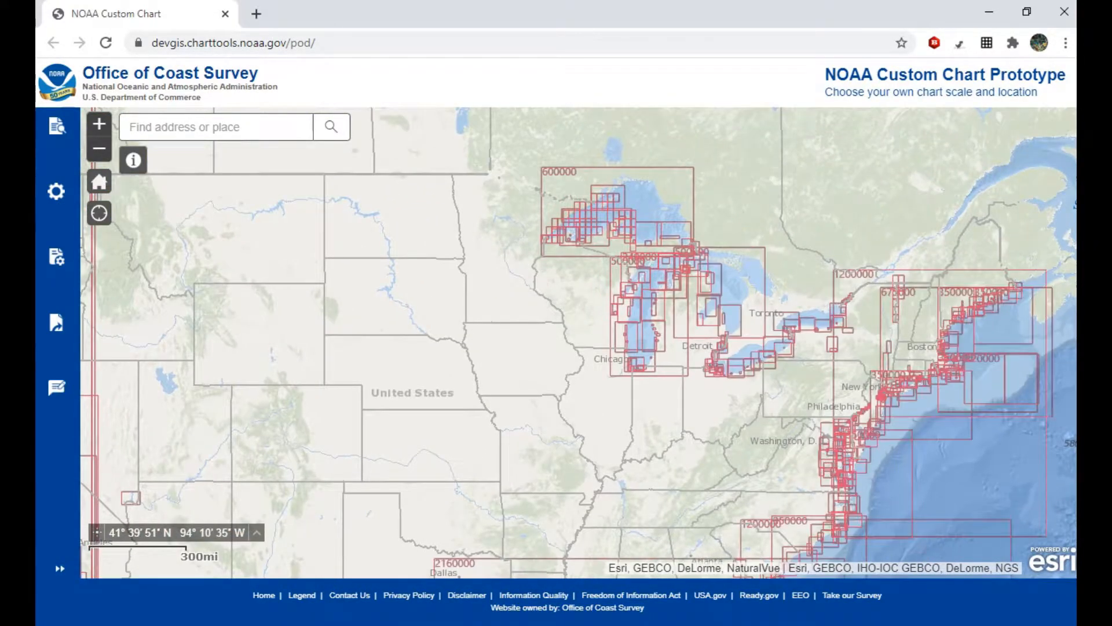
pyautogui.moveTo(556, 436); pyautogui.dragTo(446, 363)
pyautogui.moveTo(511, 413); pyautogui.dragTo(525, 405)
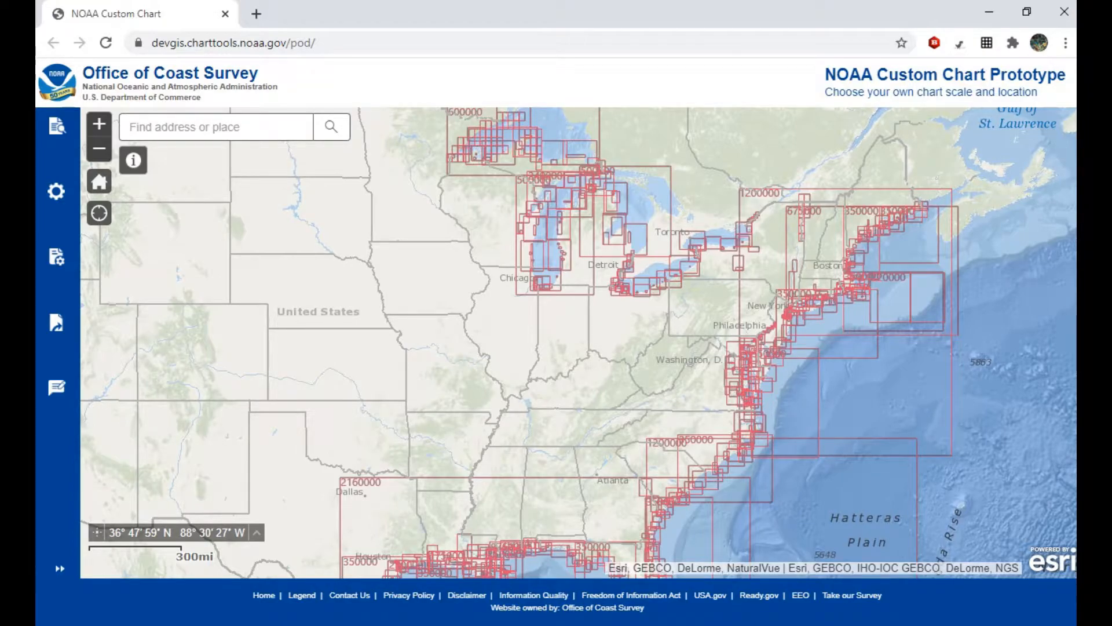
pyautogui.moveTo(546, 447); pyautogui.dragTo(707, 236)
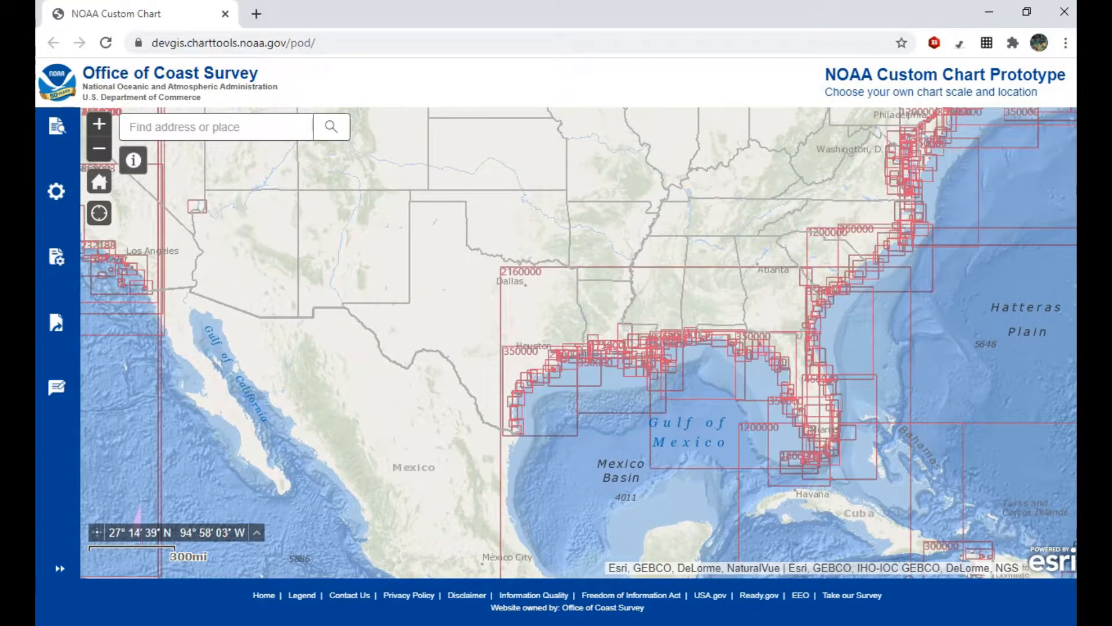
pyautogui.moveTo(691, 182); pyautogui.dragTo(496, 363)
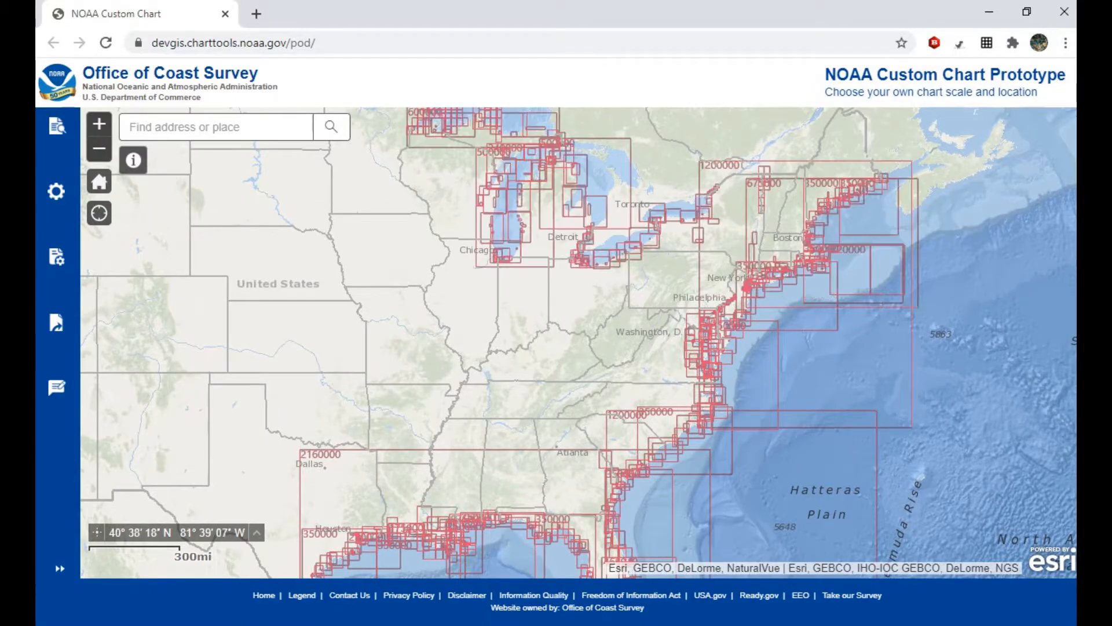
# - Examine the map's scale bar at different zoom levels, from the full world to North America and its surrounding oceans
pyautogui.scroll(-2, 608, 286)
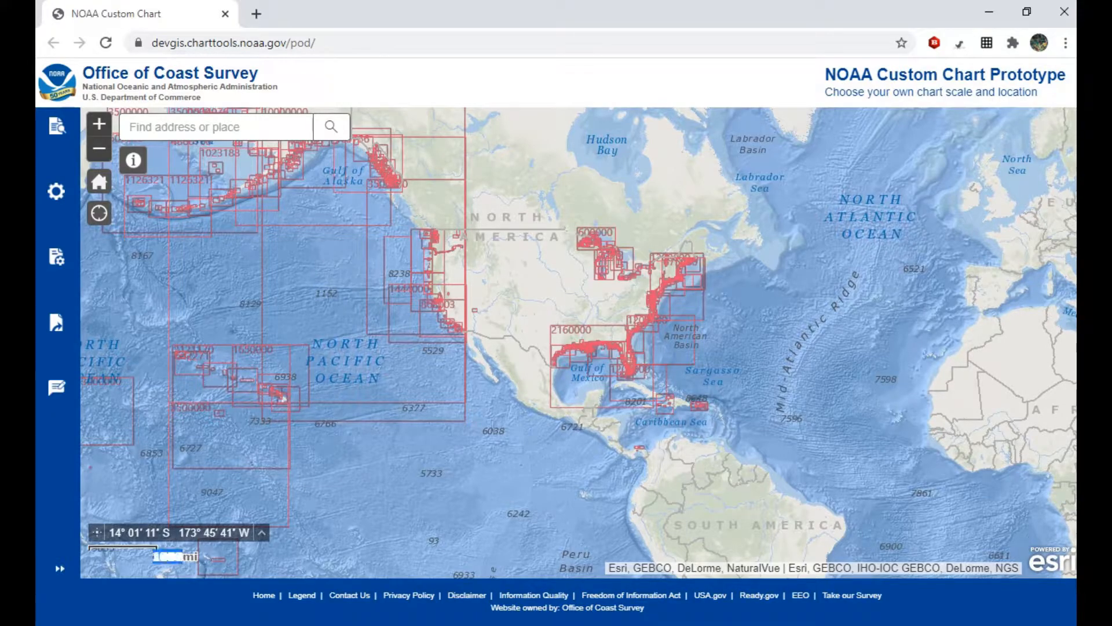
pyautogui.moveTo(194, 558); pyautogui.dragTo(197, 557)
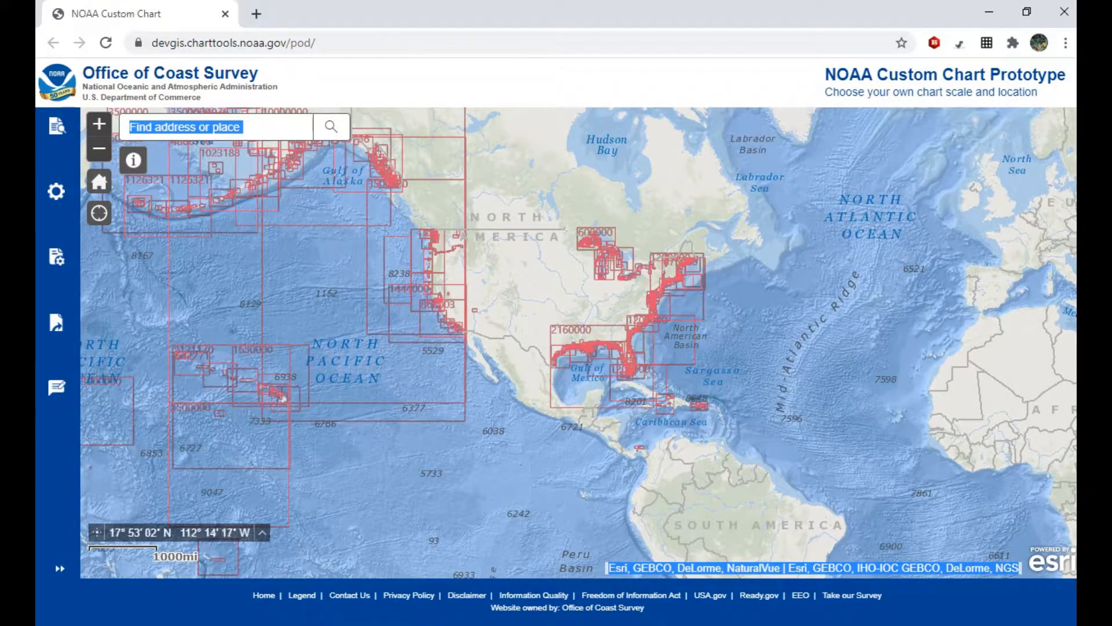
pyautogui.scroll(-3, 498, 414)
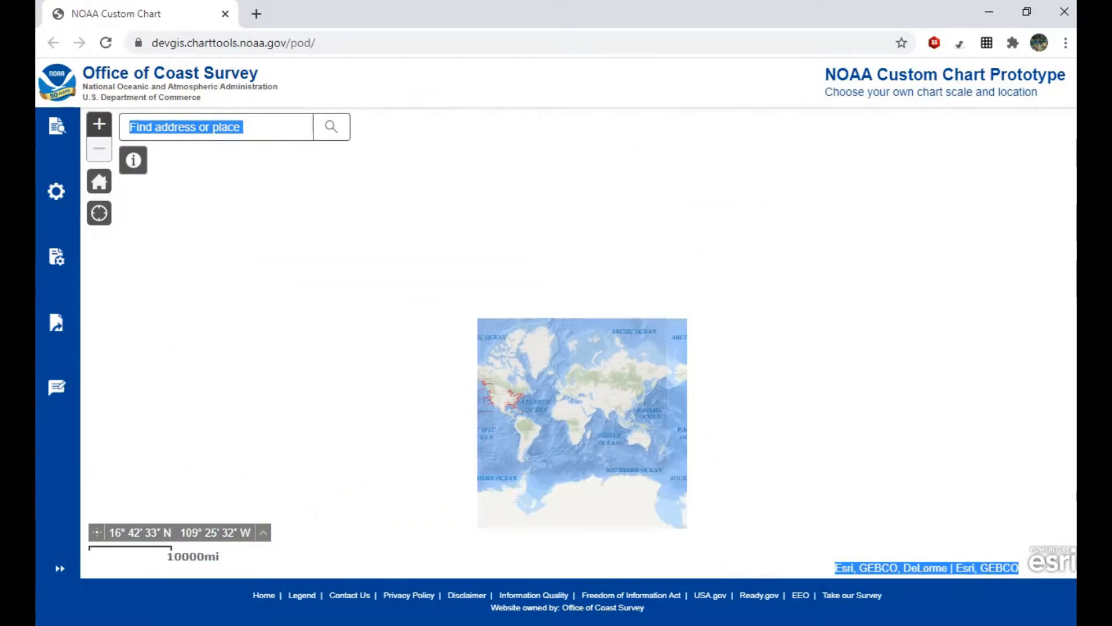
pyautogui.moveTo(567, 417); pyautogui.dragTo(620, 428)
pyautogui.scroll(1, 544, 411)
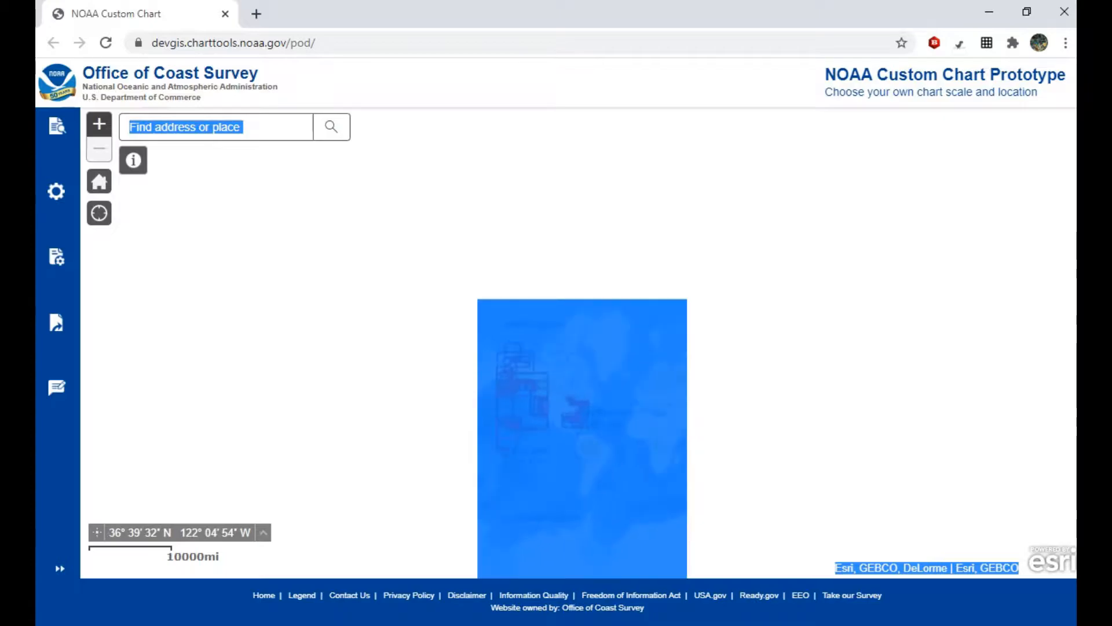
pyautogui.scroll(1, 562, 420)
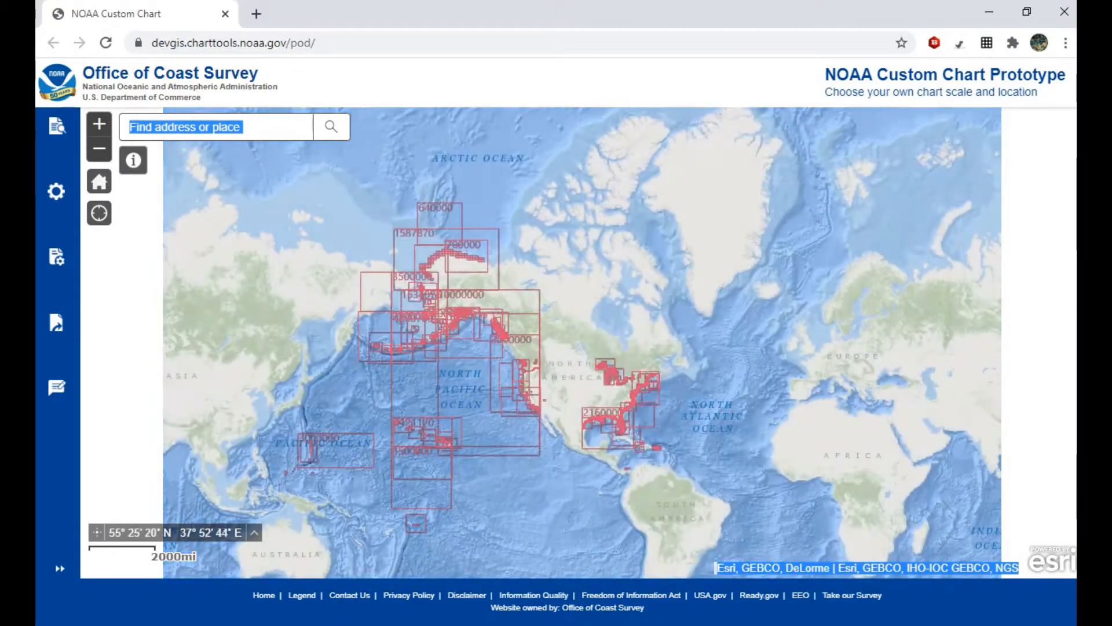
pyautogui.moveTo(706, 378); pyautogui.dragTo(726, 308)
pyautogui.scroll(1, 581, 335)
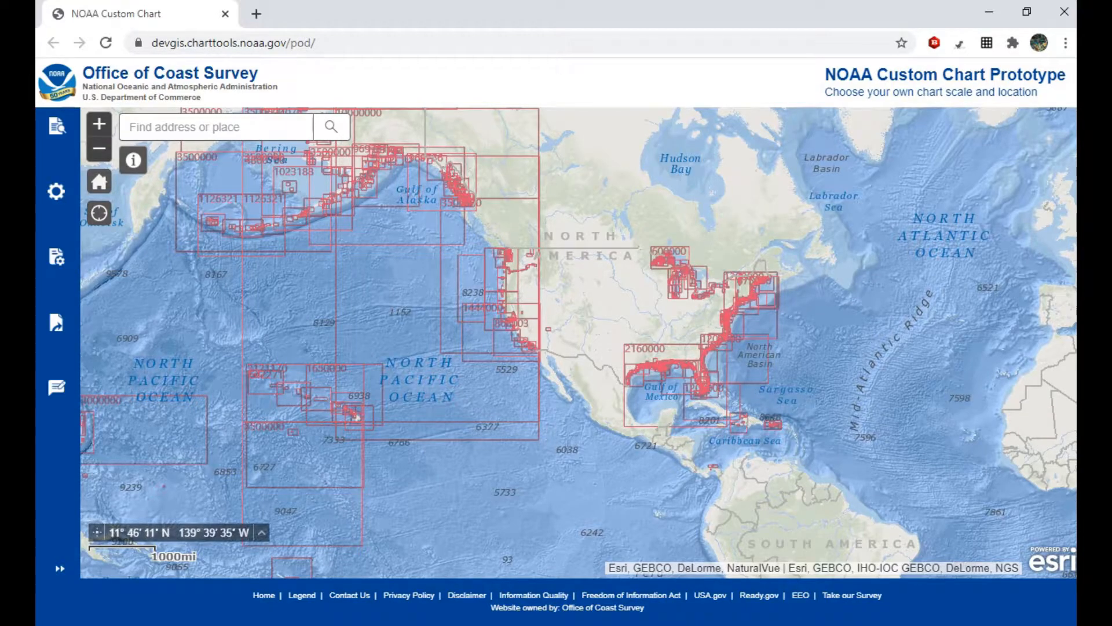
# - Choose WGS-84: Degrees Minutes Seconds as the format of the coordinate display
pyautogui.click(256, 532)
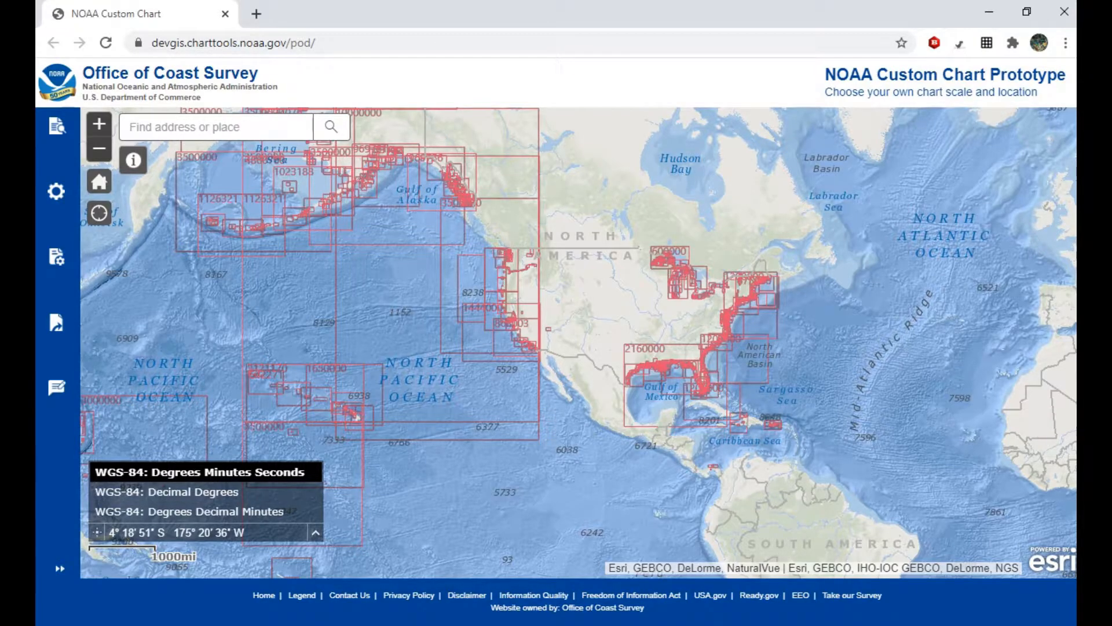
pyautogui.click(255, 473)
# - Try zooming the map in and out by one level and return it to its default extent
pyautogui.moveTo(718, 244); pyautogui.dragTo(622, 262)
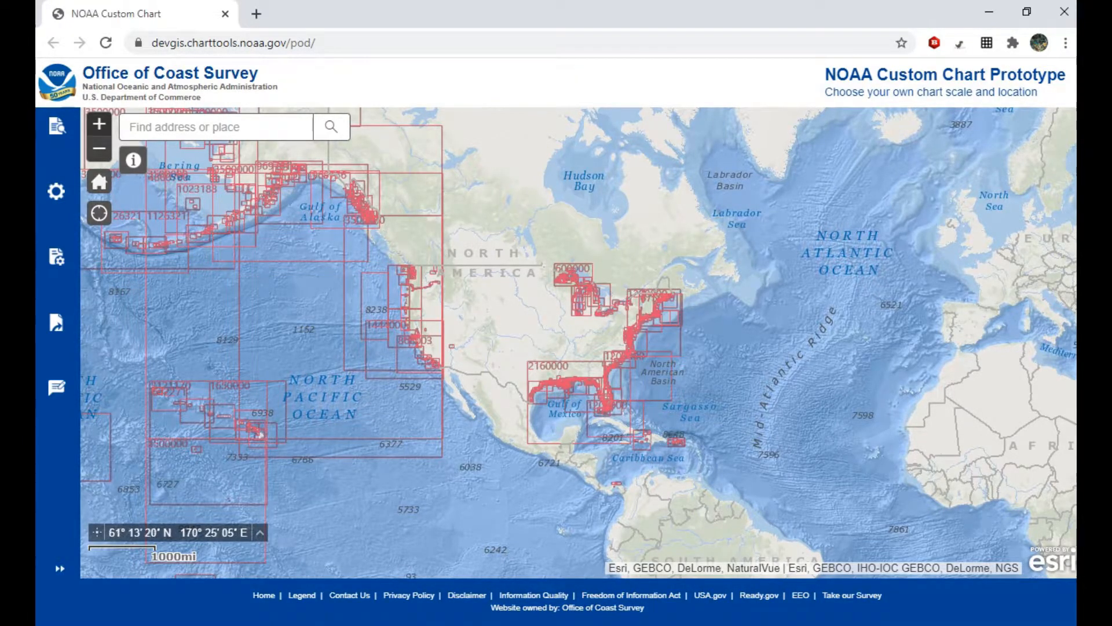
pyautogui.click(99, 123)
pyautogui.click(99, 148)
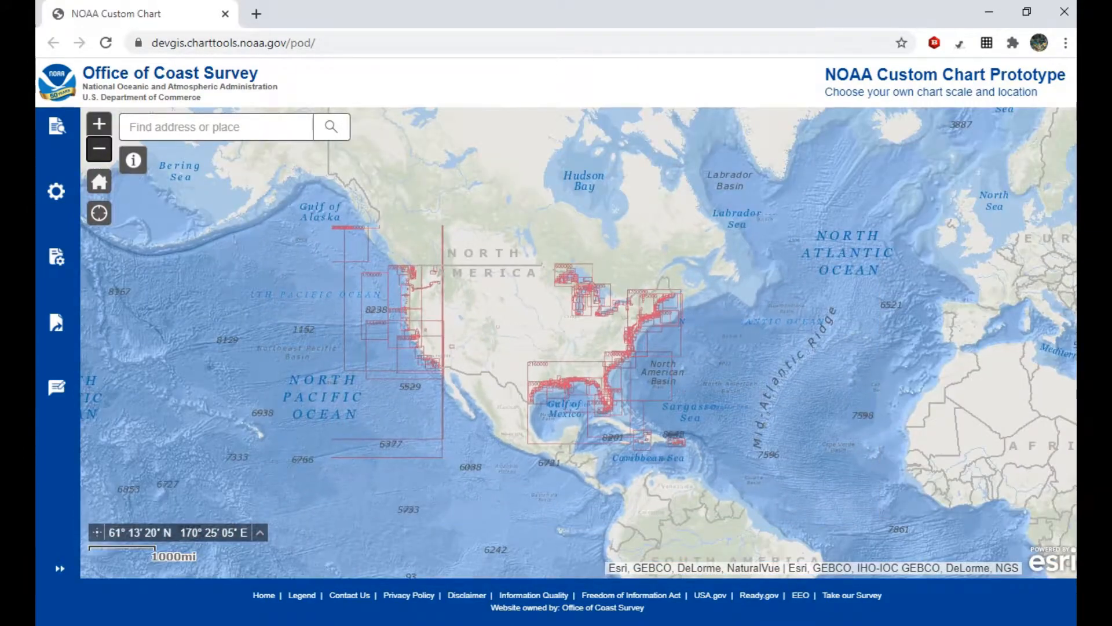
pyautogui.click(99, 181)
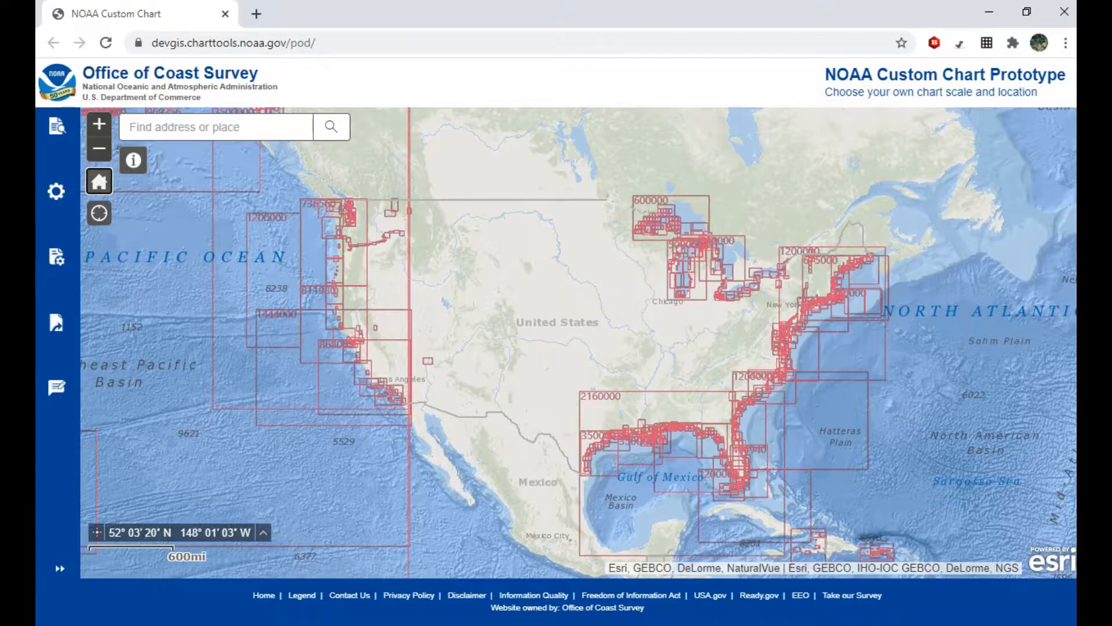
# - Search the map for New York City and dismiss the search result pop-up
pyautogui.click(185, 127)
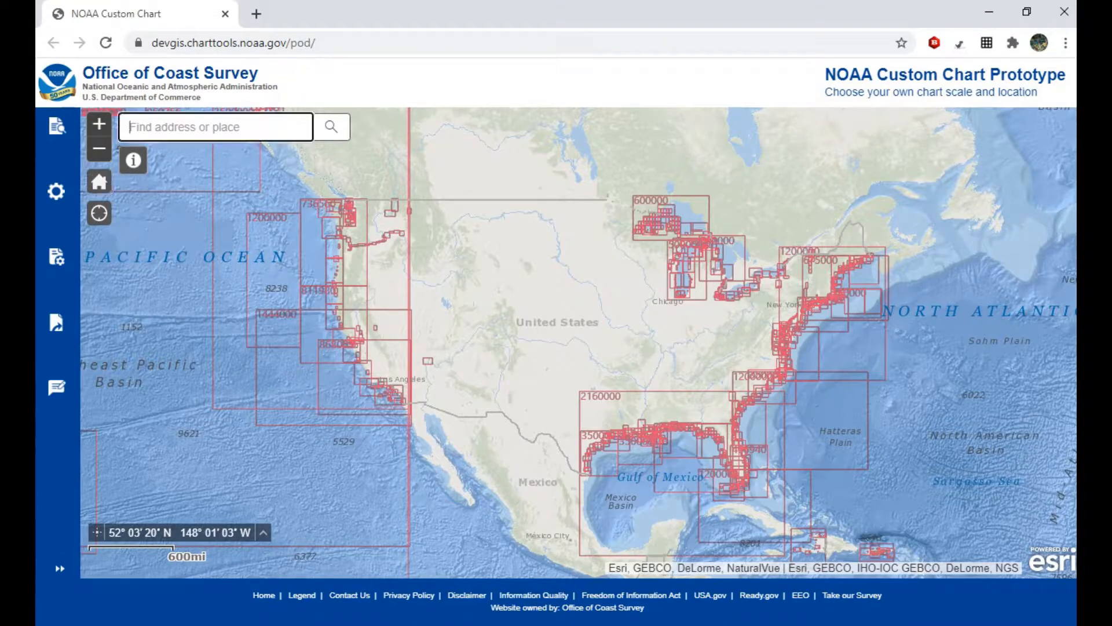
pyautogui.write('New')
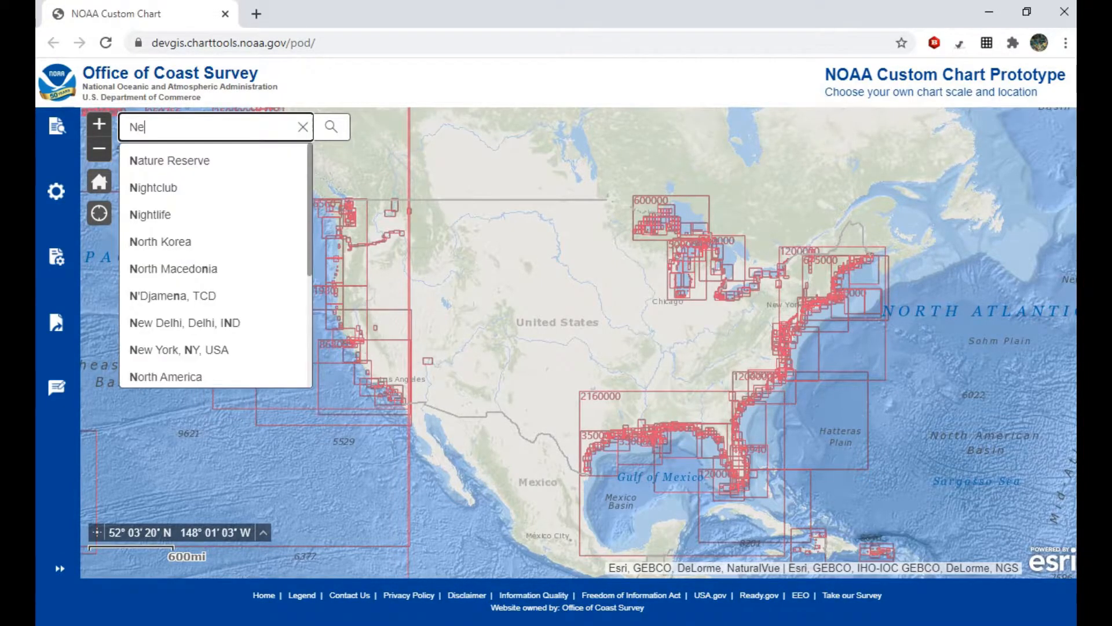
pyautogui.write(' York City')
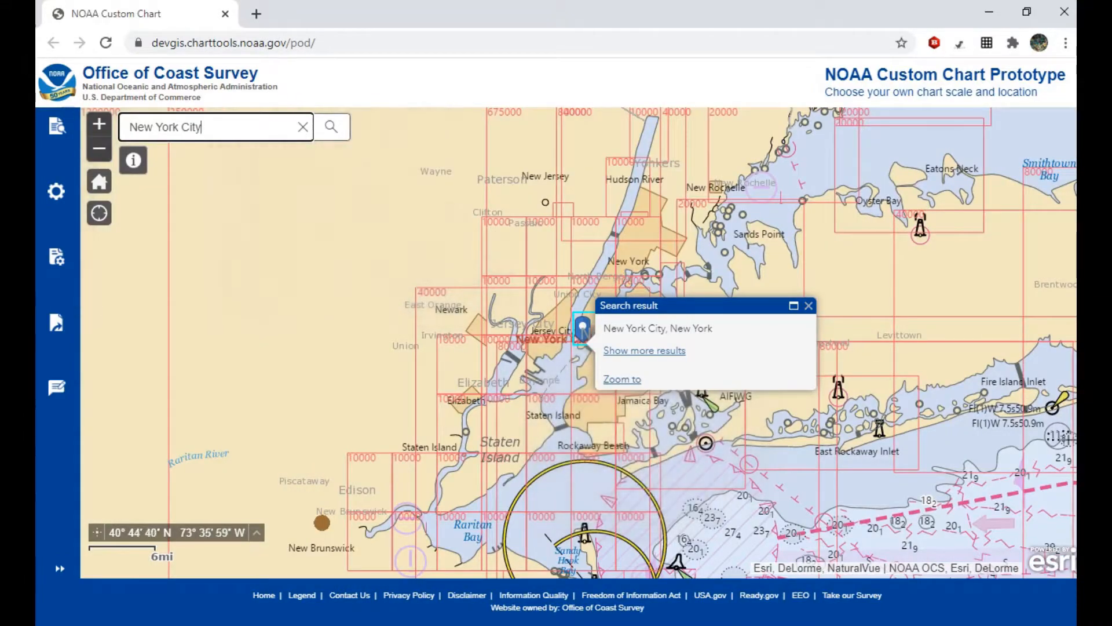
pyautogui.click(809, 306)
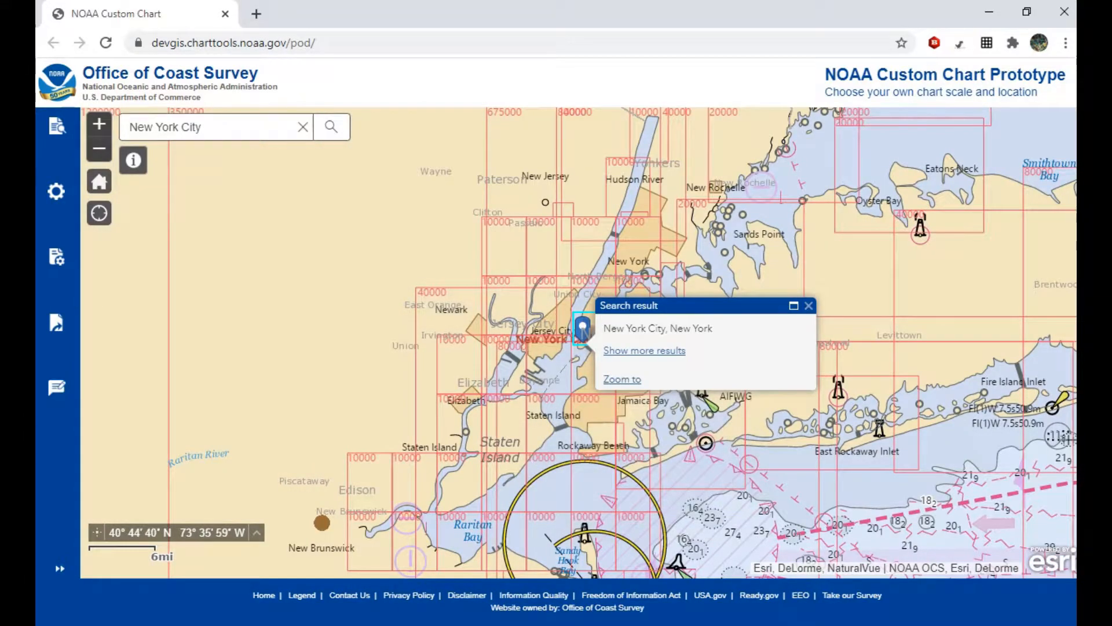
# - Identify the landmark symbol on Liberty Island in New York's Upper Bay
pyautogui.moveTo(602, 377); pyautogui.dragTo(645, 287)
pyautogui.scroll(1, 606, 294)
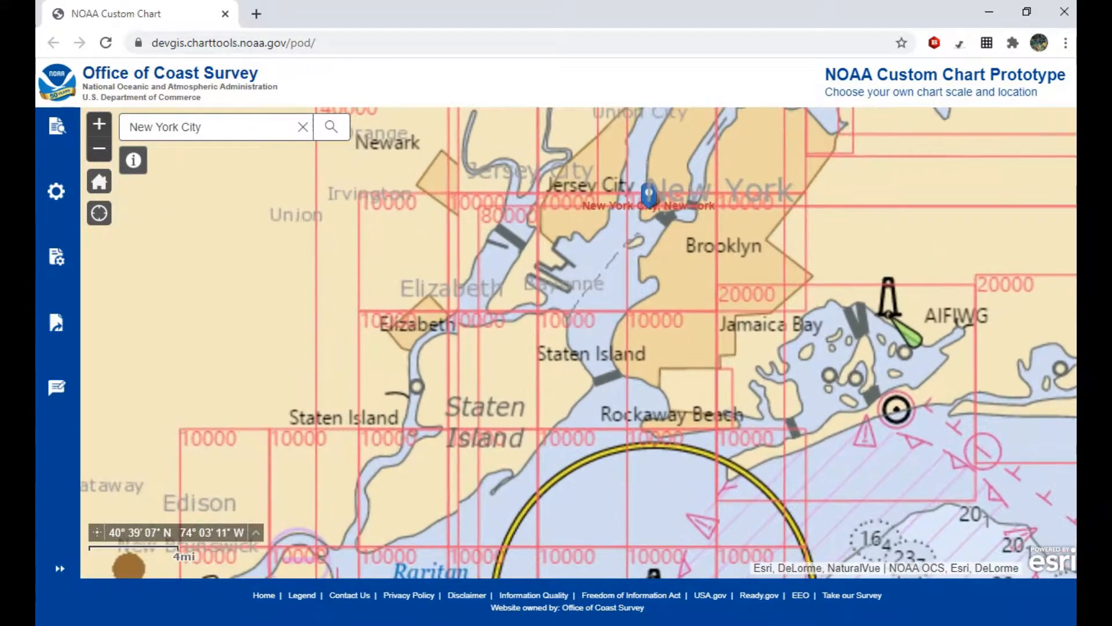
pyautogui.scroll(2, 602, 294)
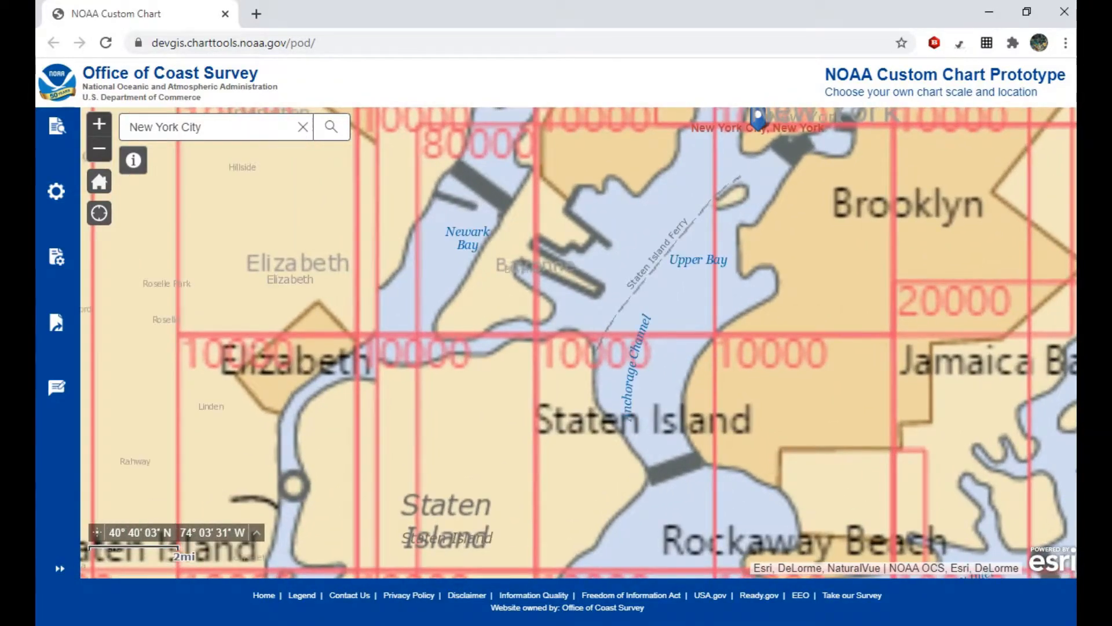
pyautogui.moveTo(636, 250); pyautogui.dragTo(600, 277)
pyautogui.scroll(1, 601, 277)
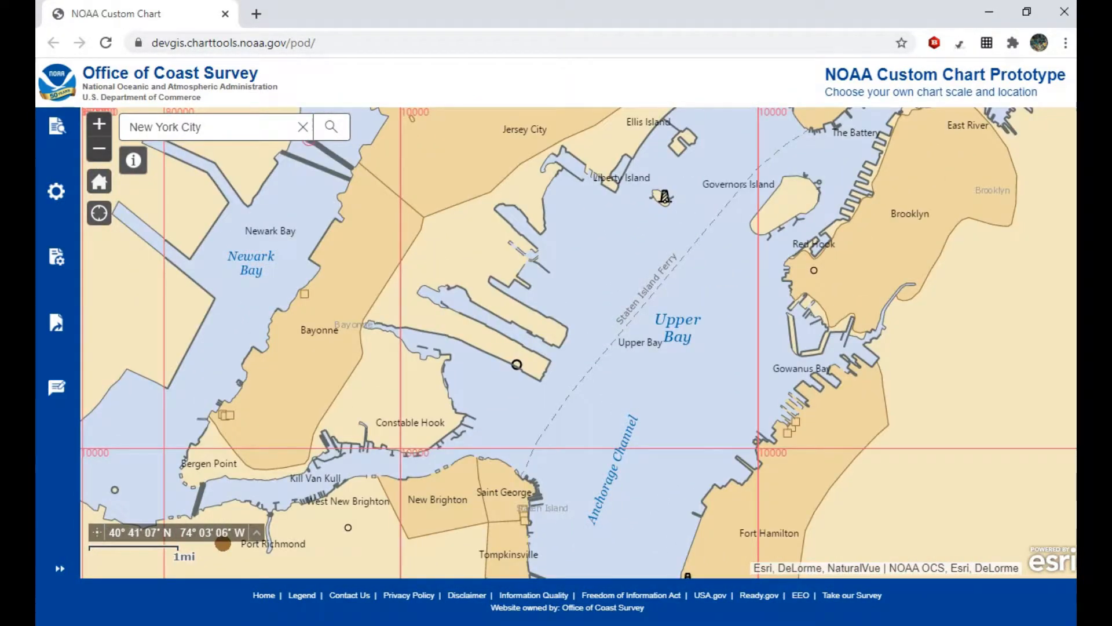
pyautogui.moveTo(627, 230); pyautogui.dragTo(530, 312)
pyautogui.scroll(2, 565, 280)
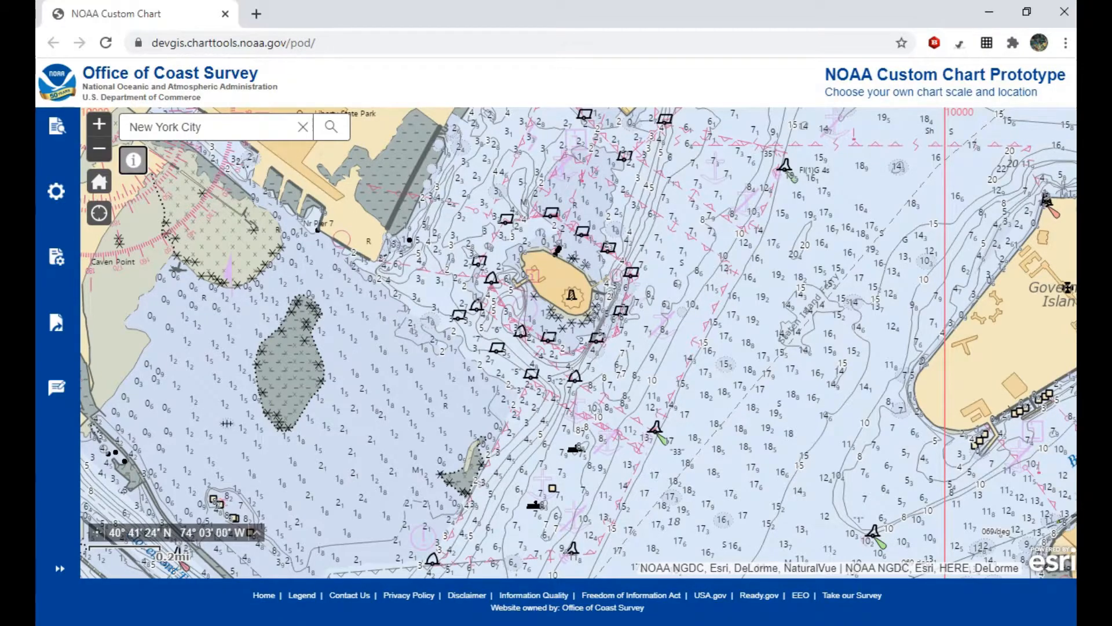
pyautogui.click(571, 295)
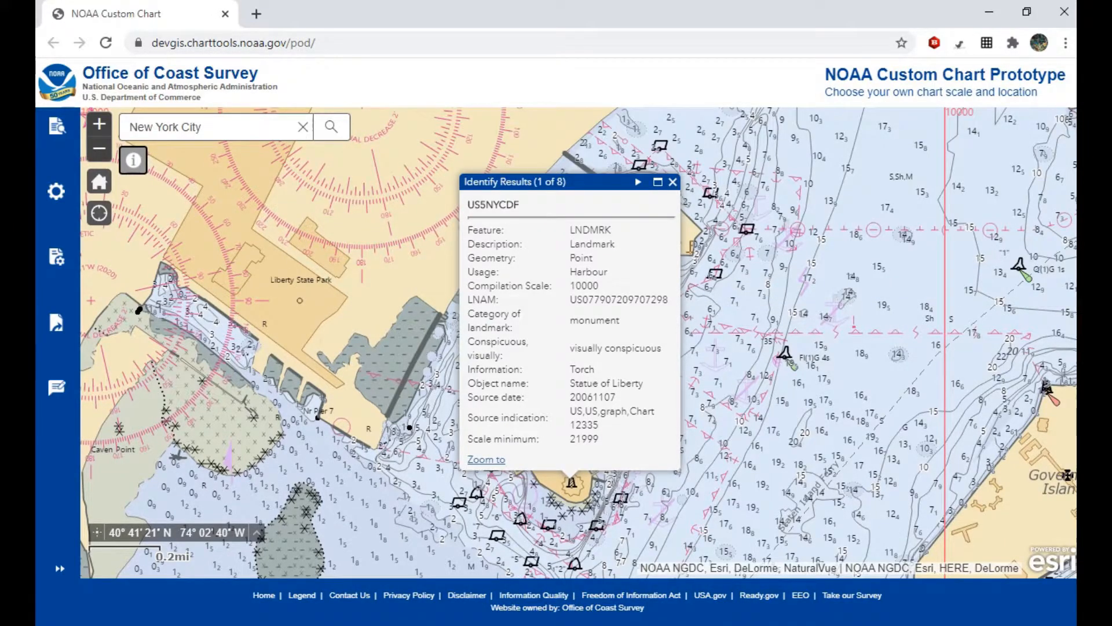
# - Read the landmark's identify attributes, from its feature type to its object name
pyautogui.moveTo(571, 230); pyautogui.dragTo(598, 286)
pyautogui.click(614, 246)
pyautogui.doubleClick(581, 258)
pyautogui.click(600, 287)
pyautogui.moveTo(570, 383); pyautogui.dragTo(642, 383)
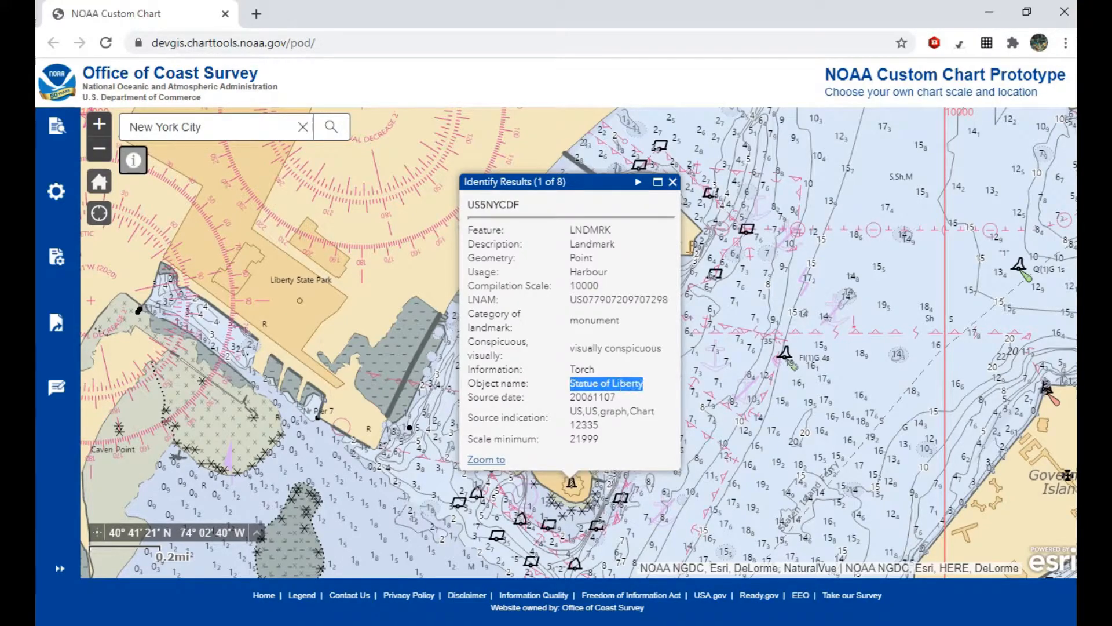
pyautogui.click(643, 383)
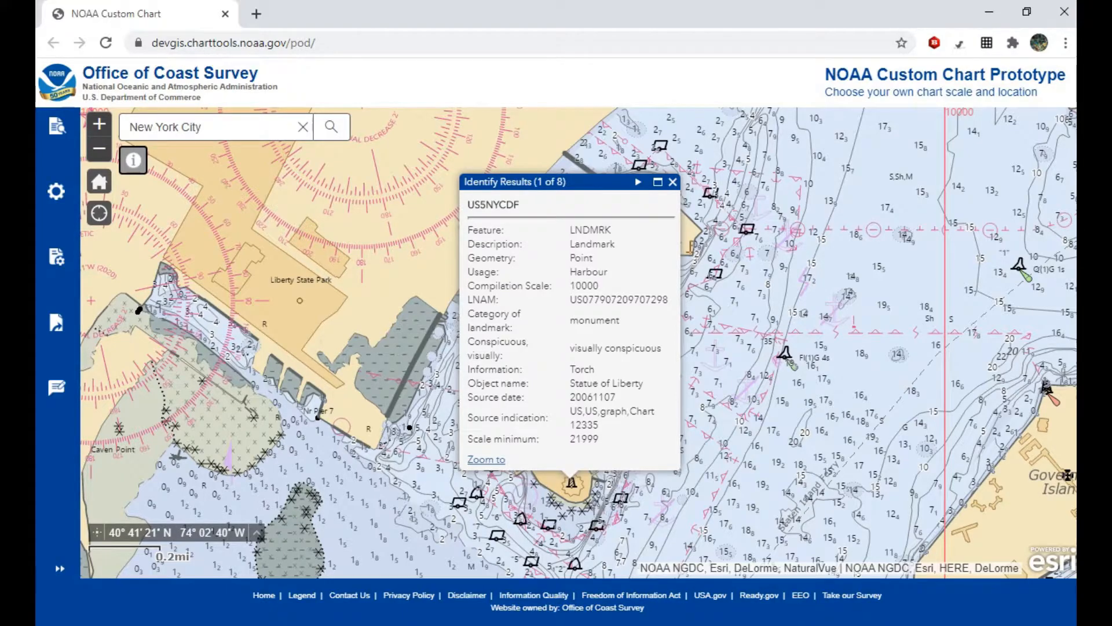
# - Browse the other features identified at that point, return to the first result and close the results
pyautogui.click(637, 181)
pyautogui.click(638, 168)
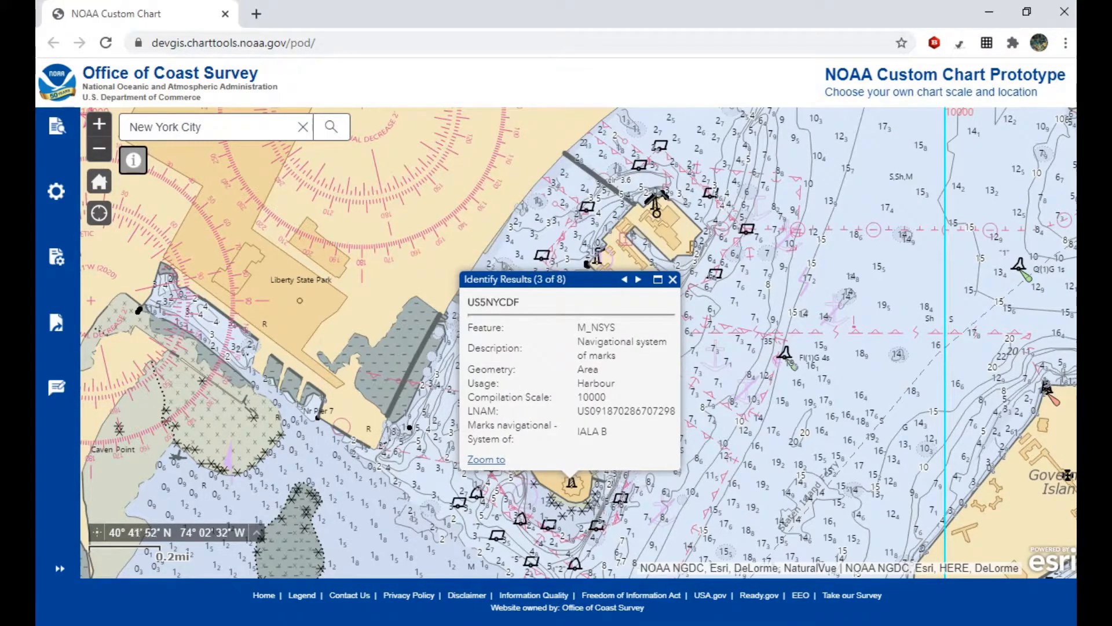
pyautogui.click(638, 279)
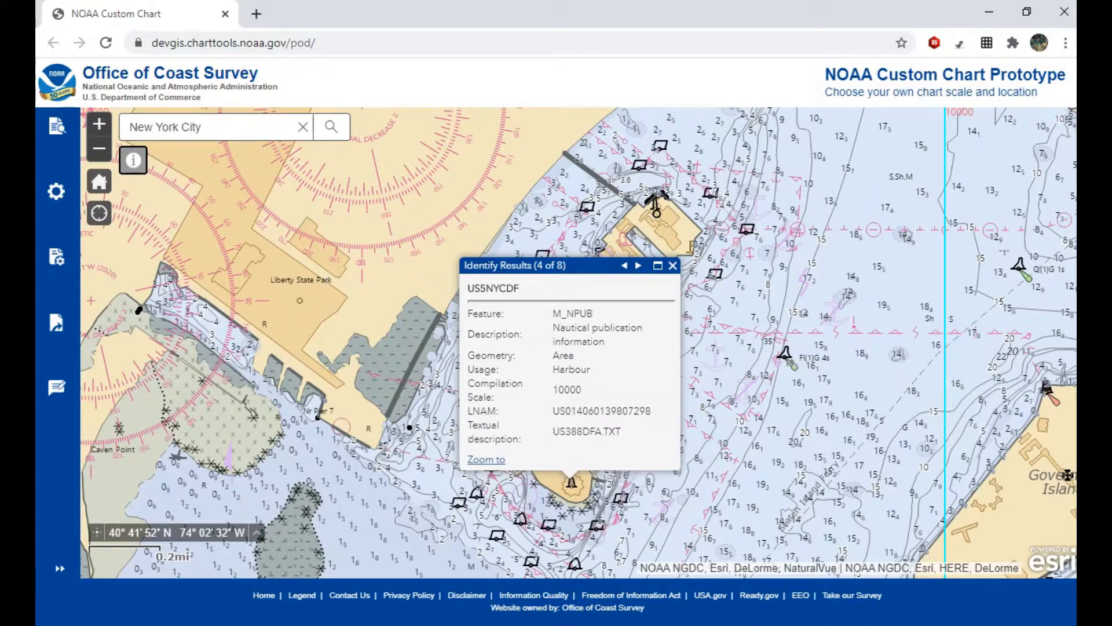
pyautogui.click(638, 265)
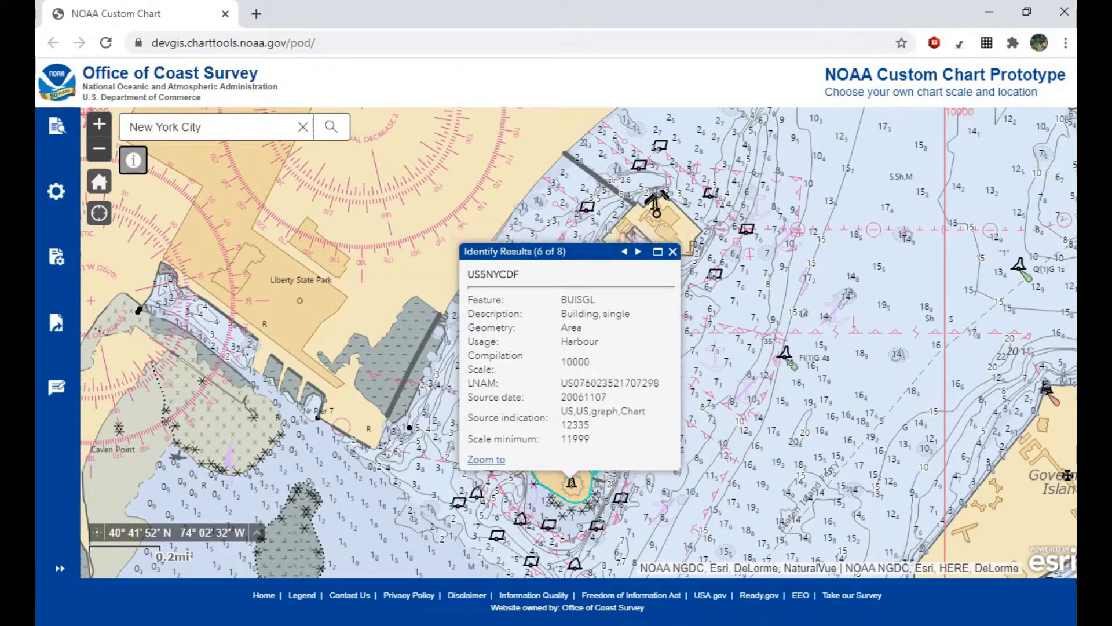
pyautogui.click(623, 237)
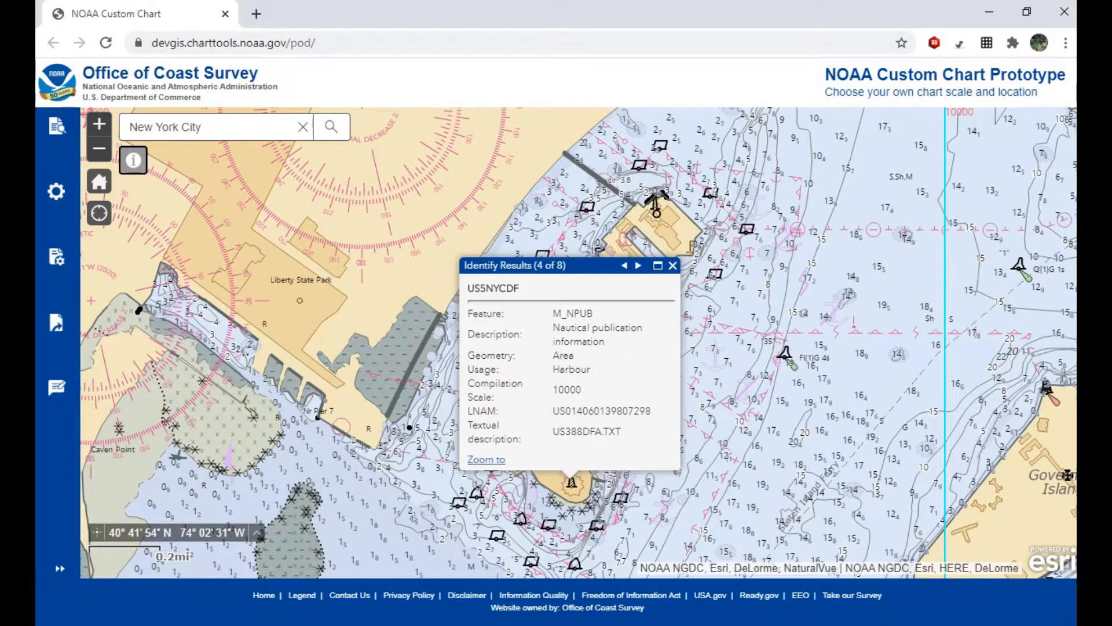
pyautogui.click(624, 266)
pyautogui.click(624, 265)
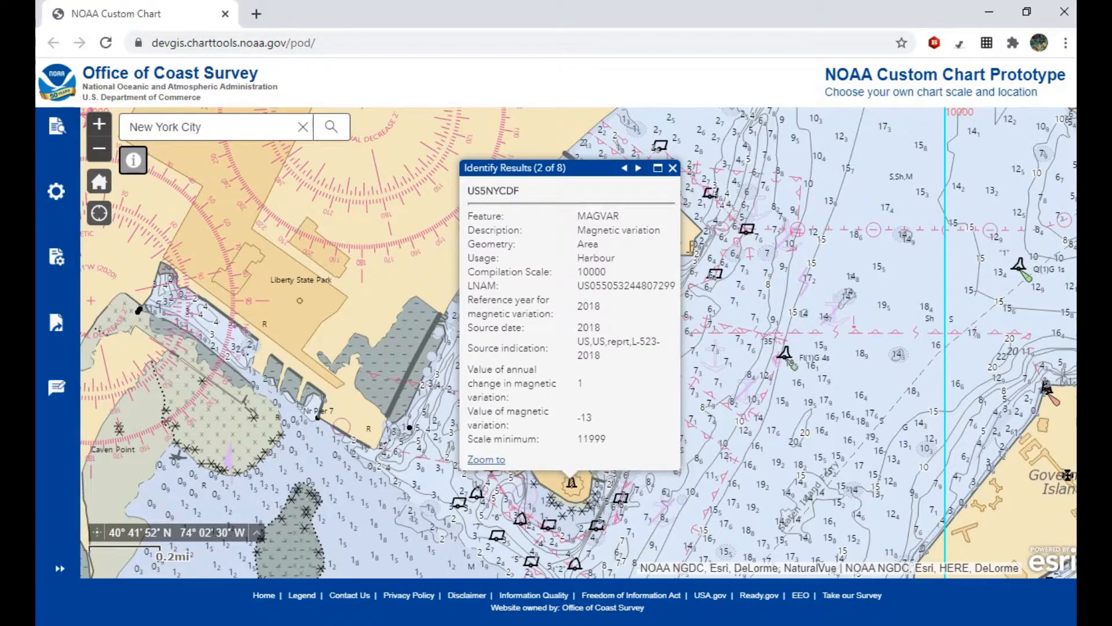
pyautogui.click(624, 168)
pyautogui.click(673, 181)
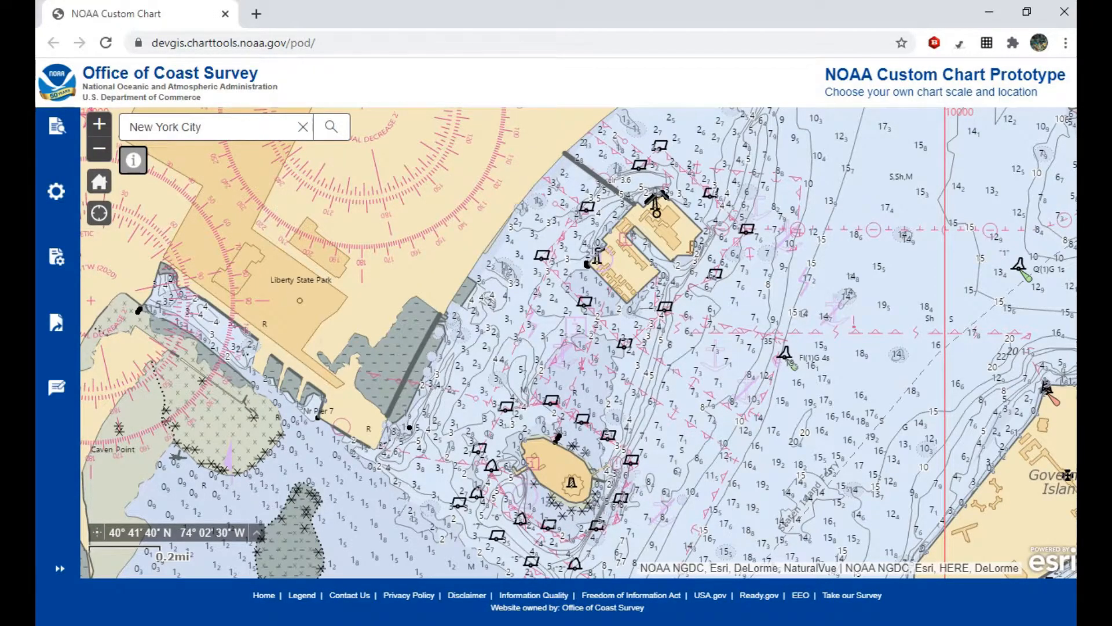
# - Examine the chart coverage from New York Harbor along the northeastern coast to the waters around Nantucket Island
pyautogui.scroll(-1, 603, 354)
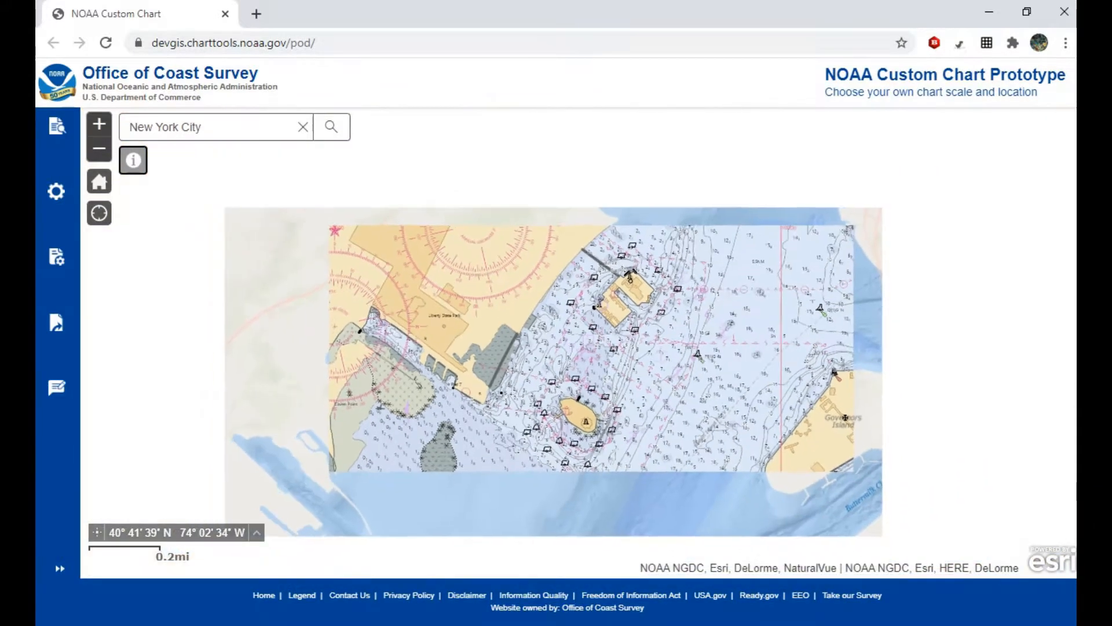
pyautogui.scroll(-1, 601, 351)
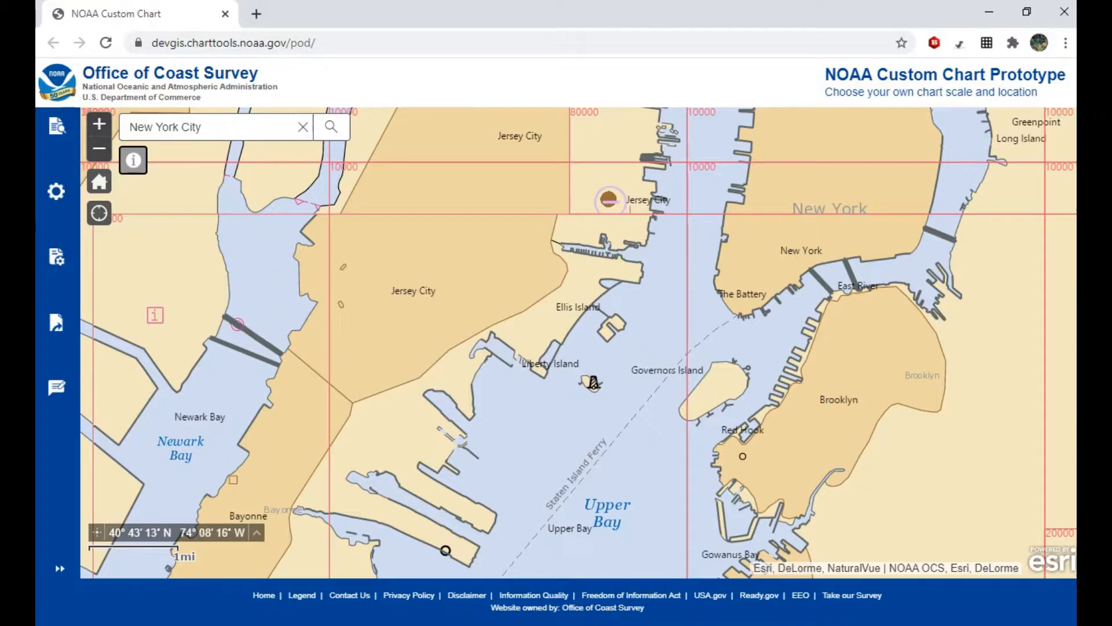
pyautogui.scroll(-2, 390, 419)
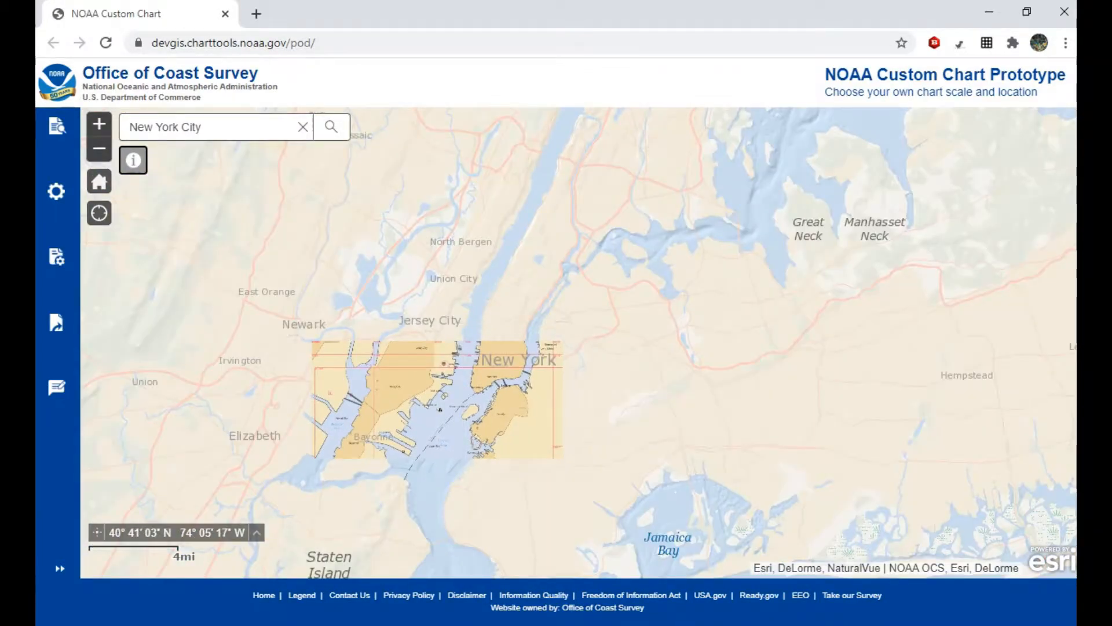
pyautogui.scroll(-2, 417, 412)
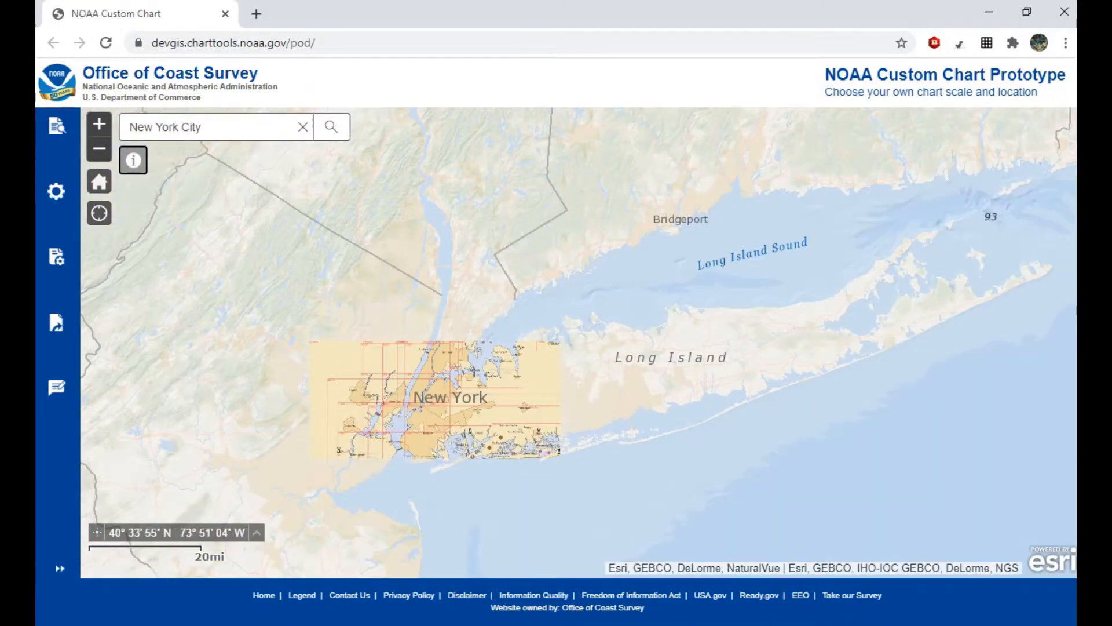
pyautogui.scroll(-2, 417, 428)
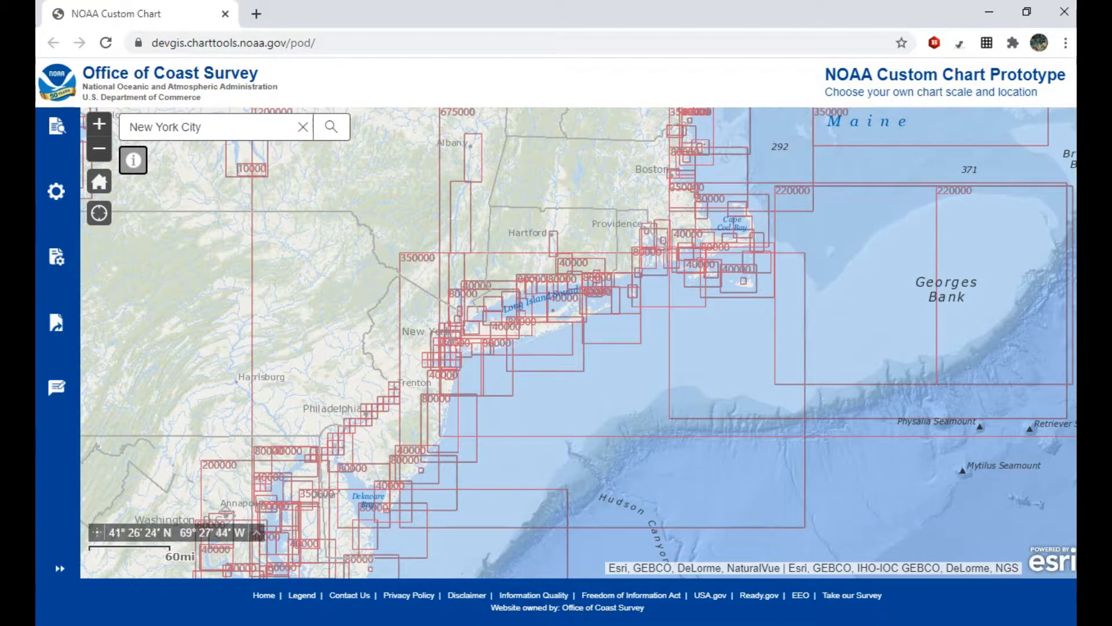
pyautogui.scroll(2, 745, 283)
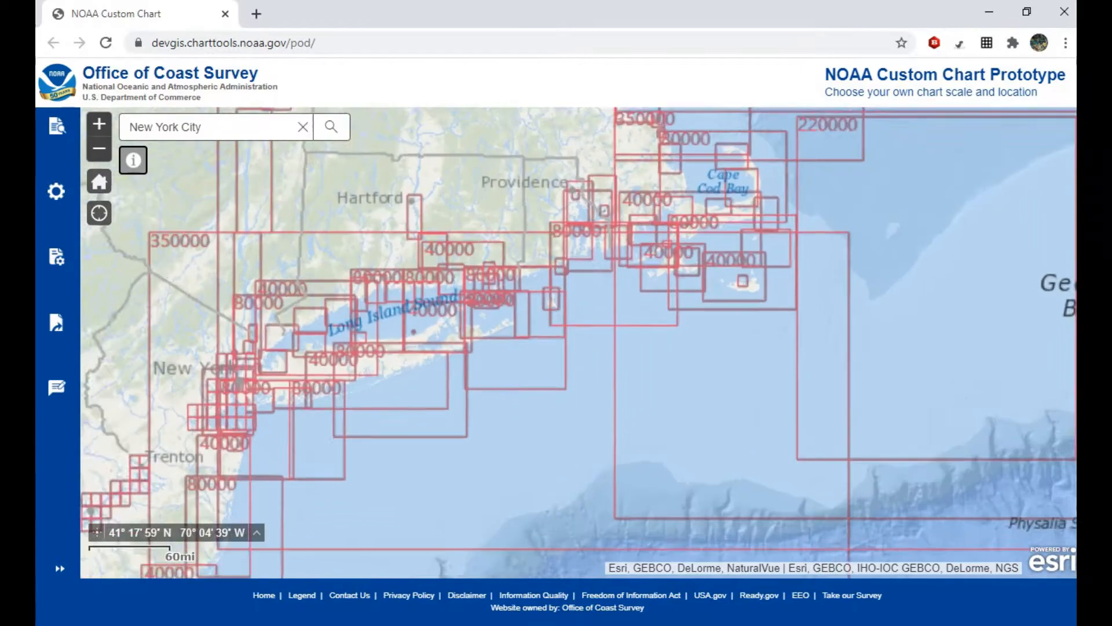
pyautogui.scroll(2, 743, 283)
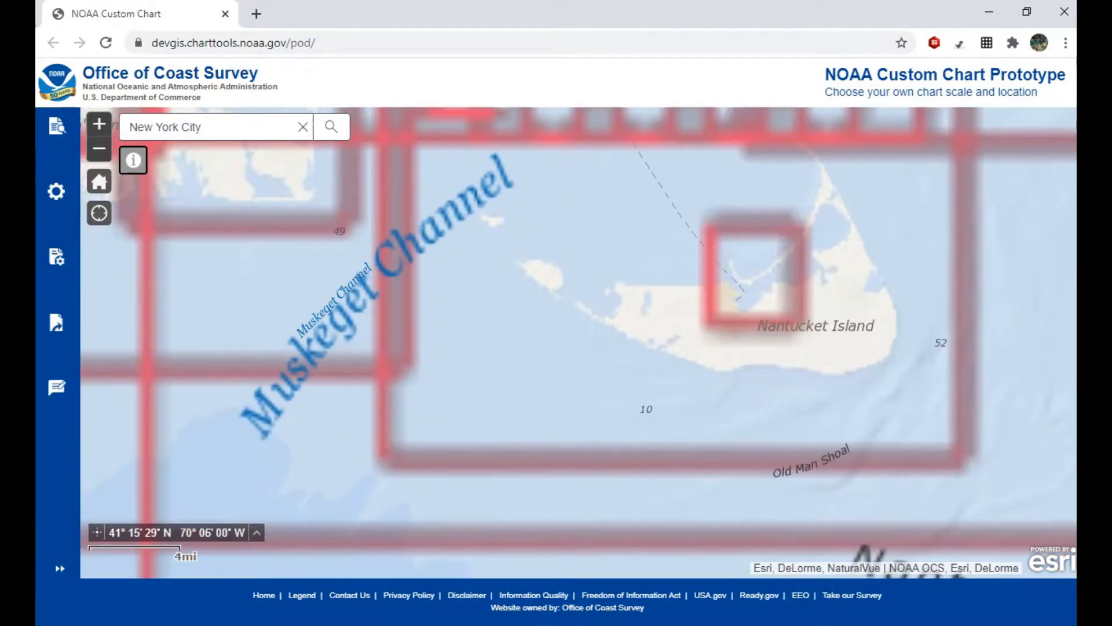
pyautogui.scroll(-2, 483, 337)
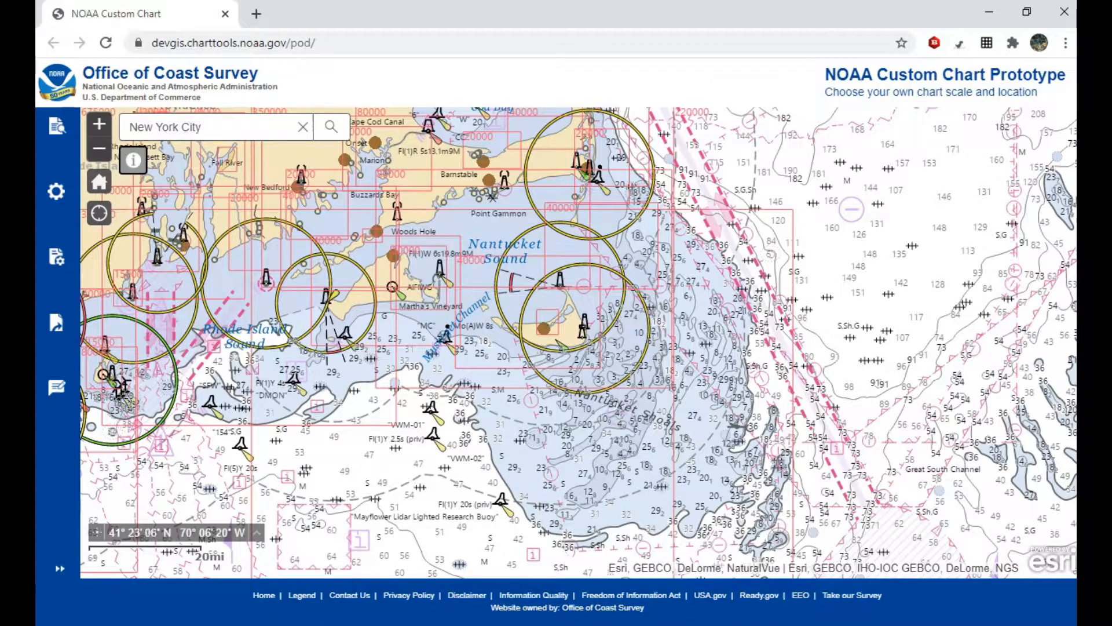
# - Examine the charts along the Rhode Island and Connecticut coasts, followed by the coverage of the whole United States
pyautogui.moveTo(463, 259); pyautogui.dragTo(817, 410)
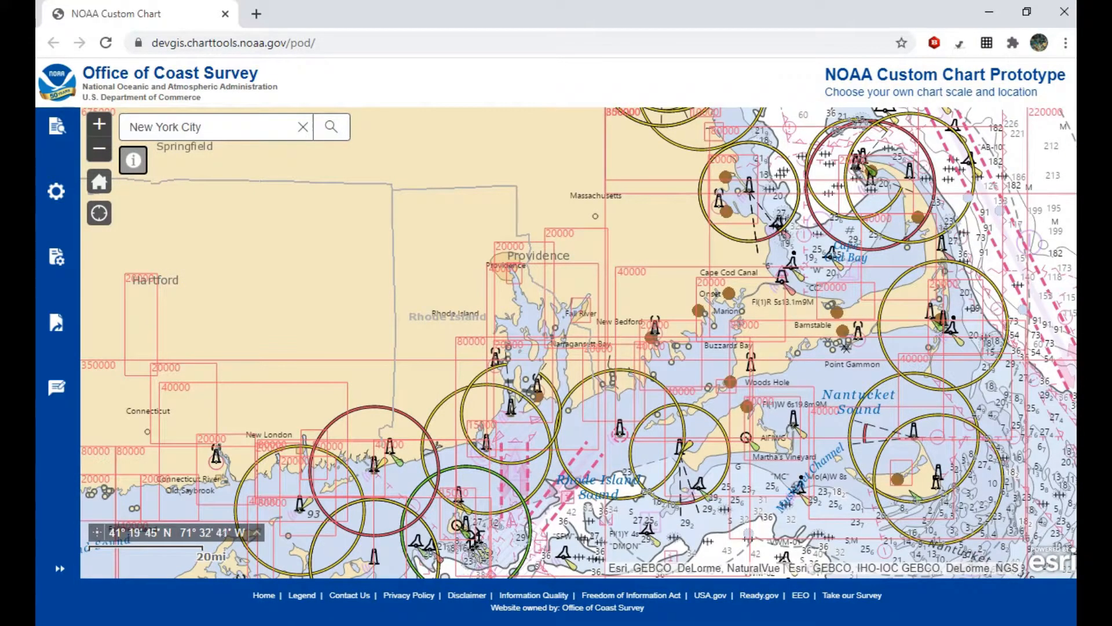
pyautogui.moveTo(172, 304); pyautogui.dragTo(522, 333)
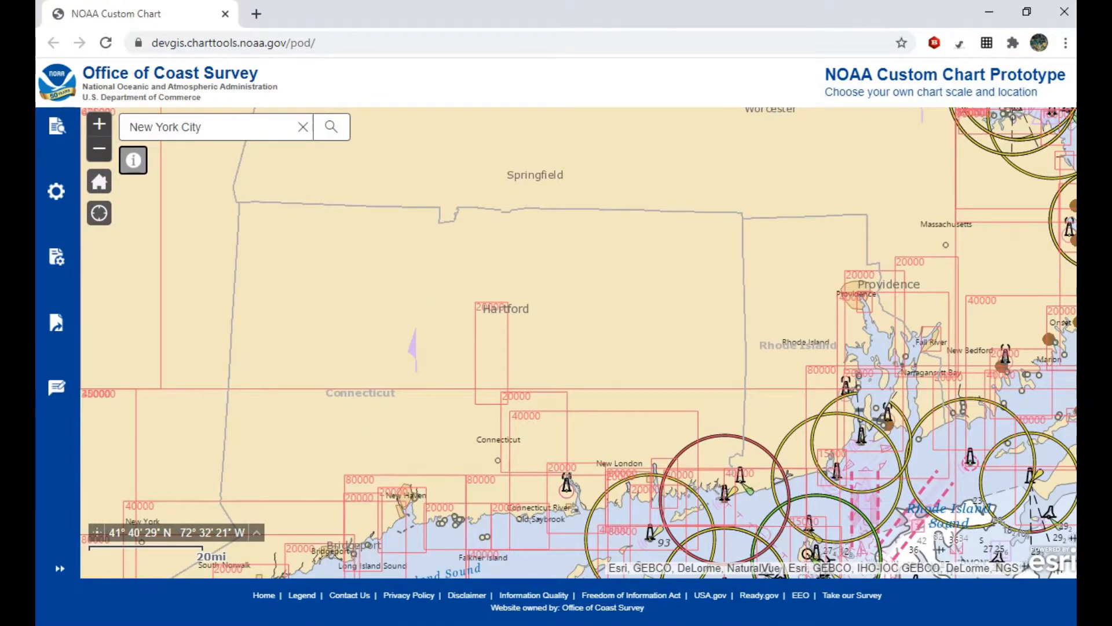
pyautogui.scroll(-2, 413, 348)
pyautogui.scroll(-2, 491, 341)
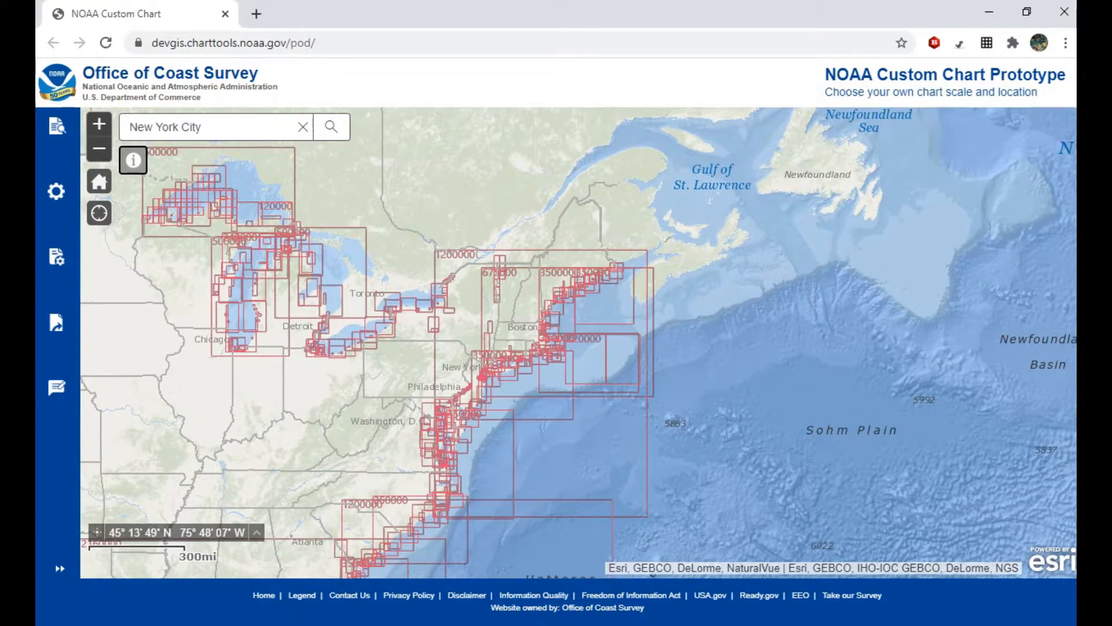
pyautogui.scroll(-1, 675, 296)
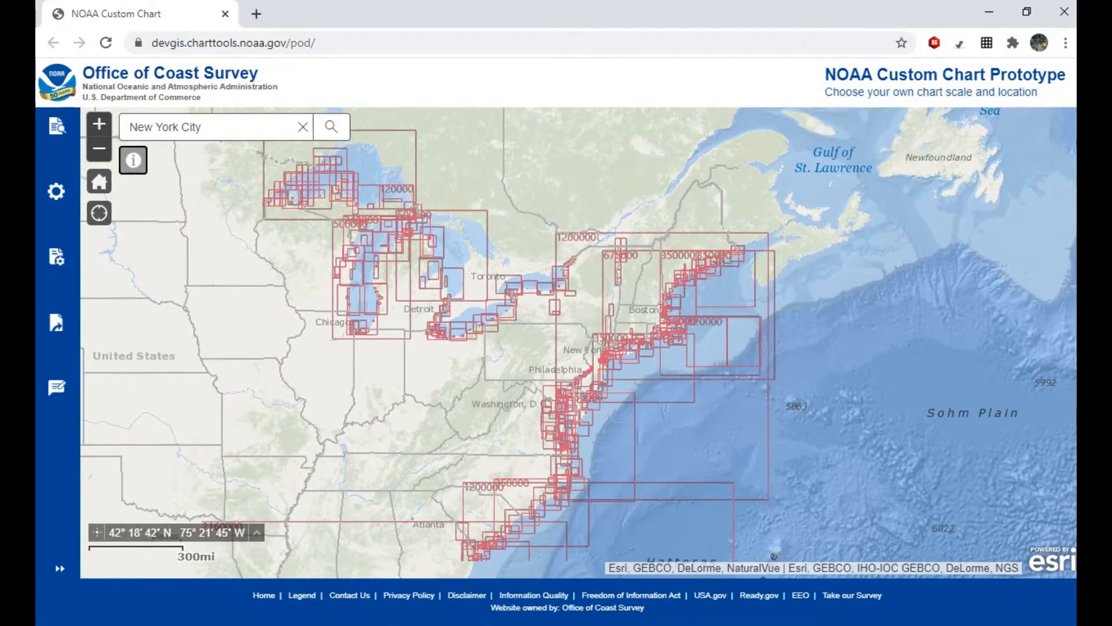
pyautogui.moveTo(462, 362); pyautogui.dragTo(608, 366)
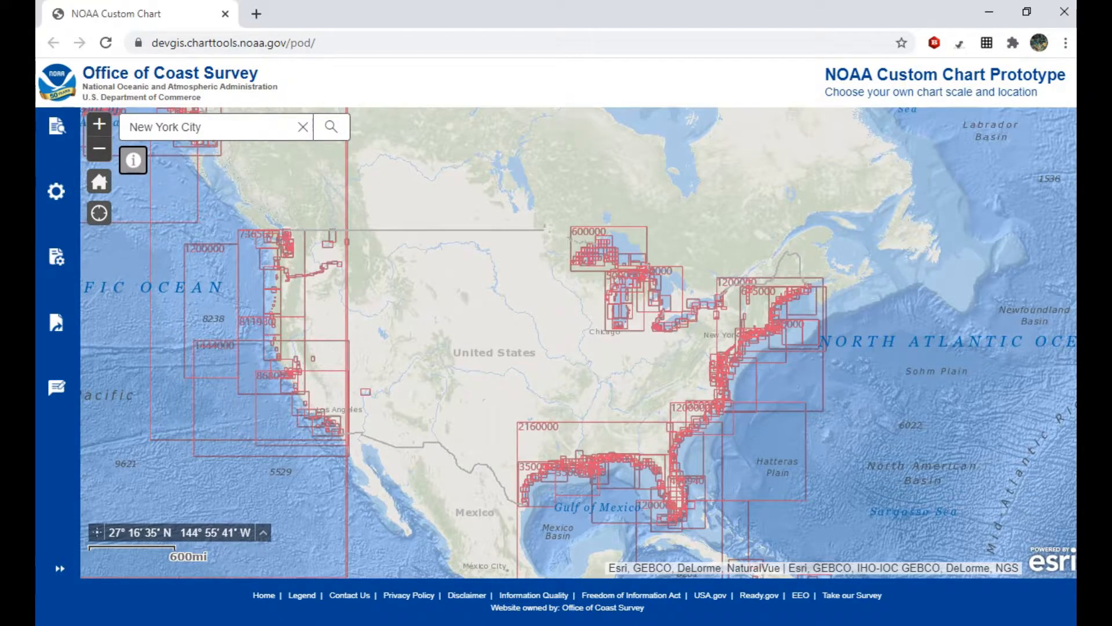
# - Try expanding and collapsing the side panel, then open the Quick Start Guide PDF and look through its first page
pyautogui.click(60, 569)
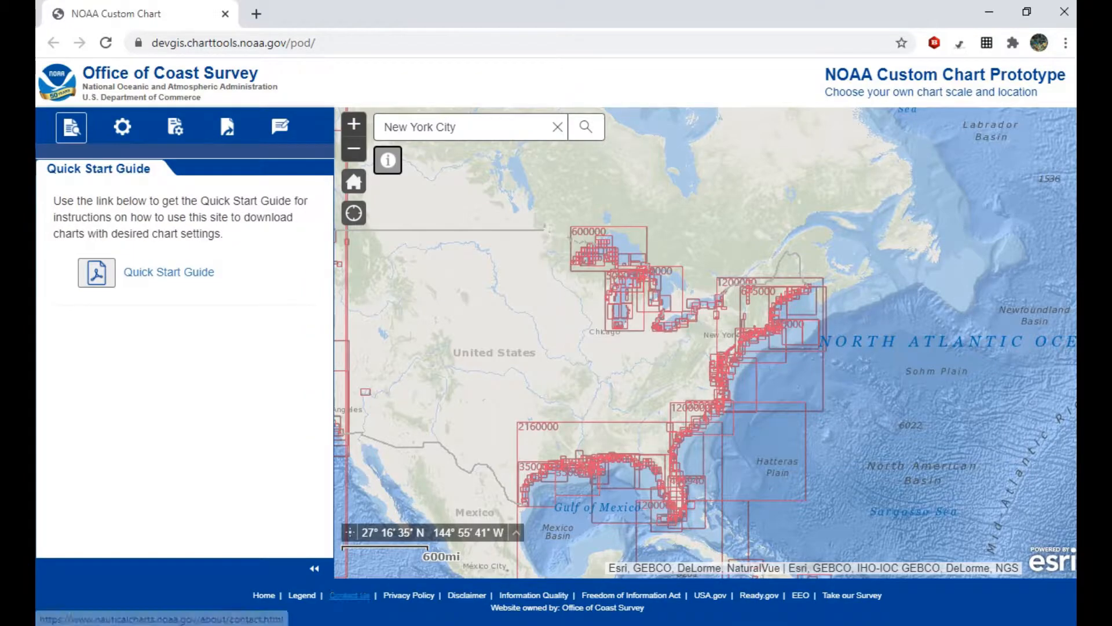
pyautogui.click(315, 567)
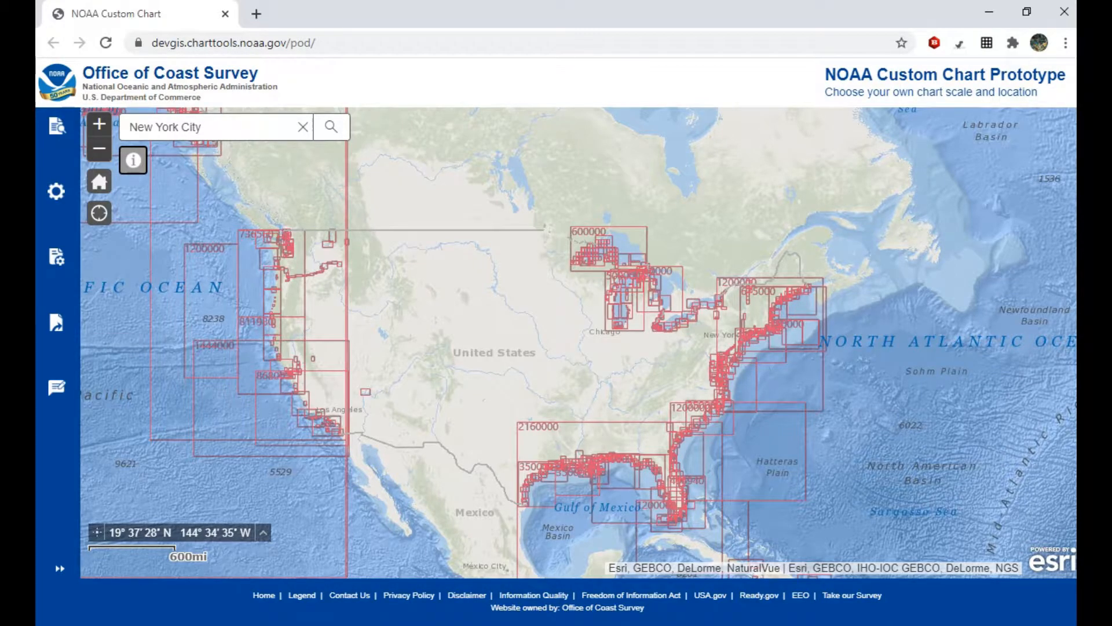
pyautogui.click(60, 568)
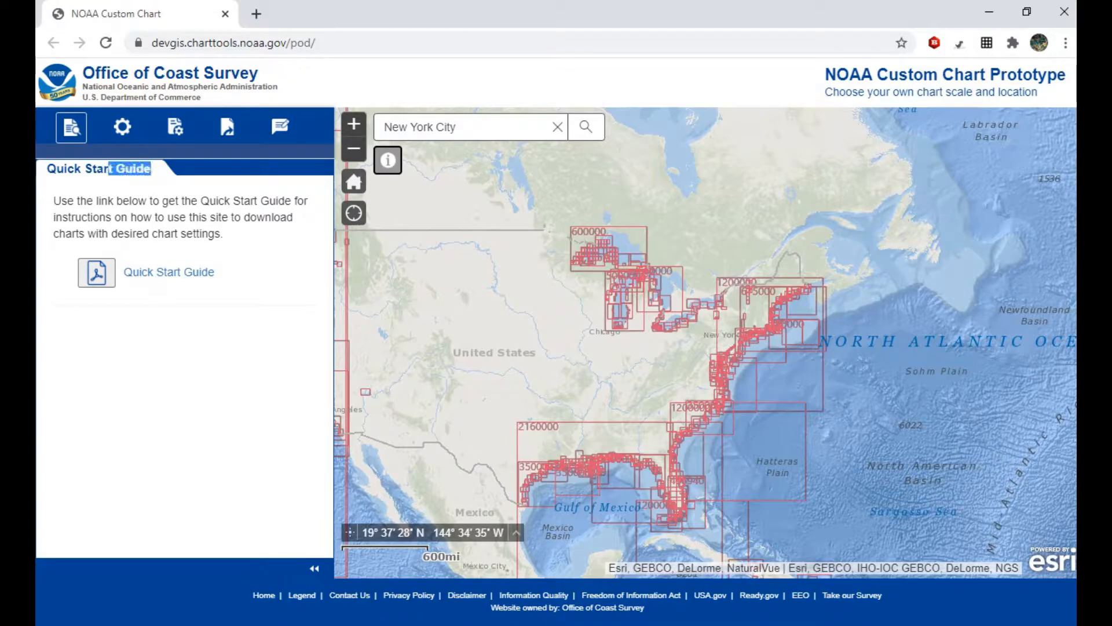
pyautogui.click(169, 272)
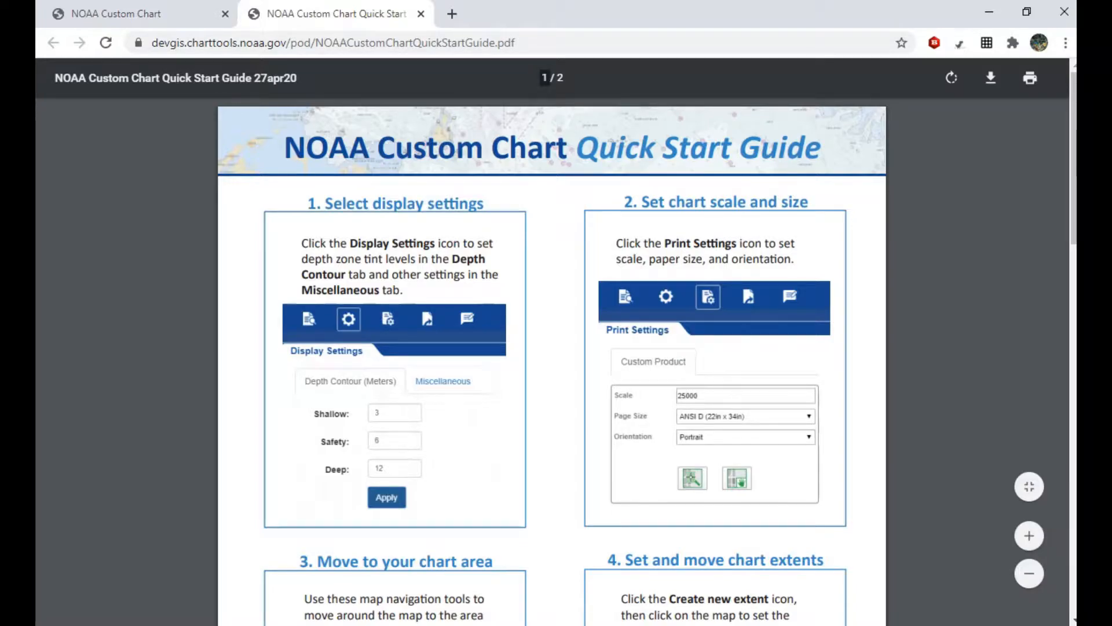
pyautogui.scroll(-2, 552, 359)
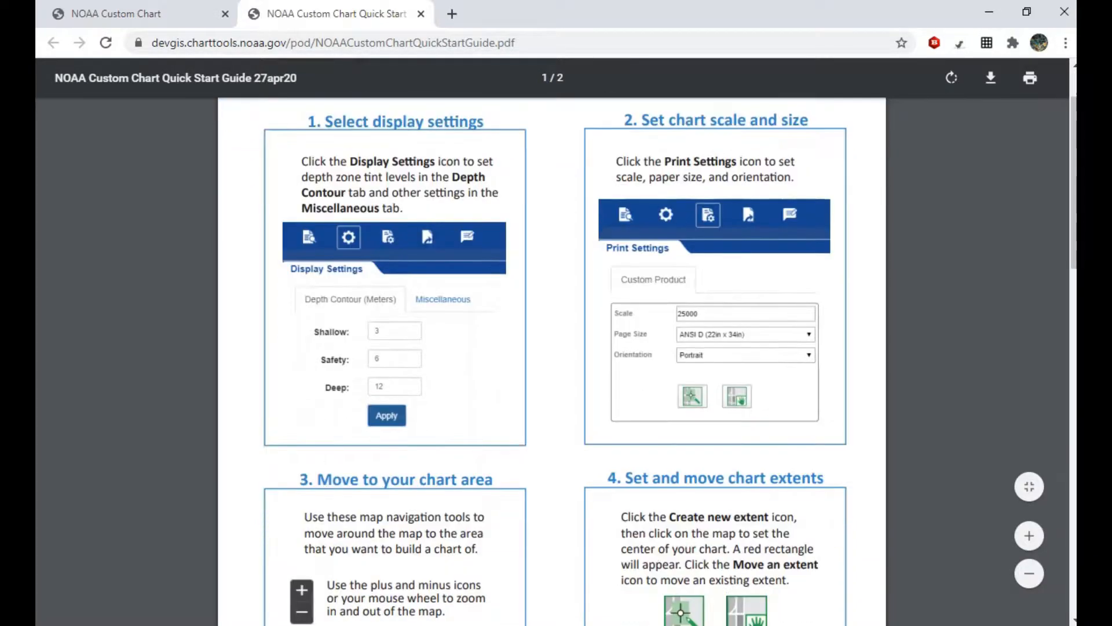
# - Read through the rest of the two-page Quick Start Guide, return to its beginning and close the document
pyautogui.scroll(-5, 552, 359)
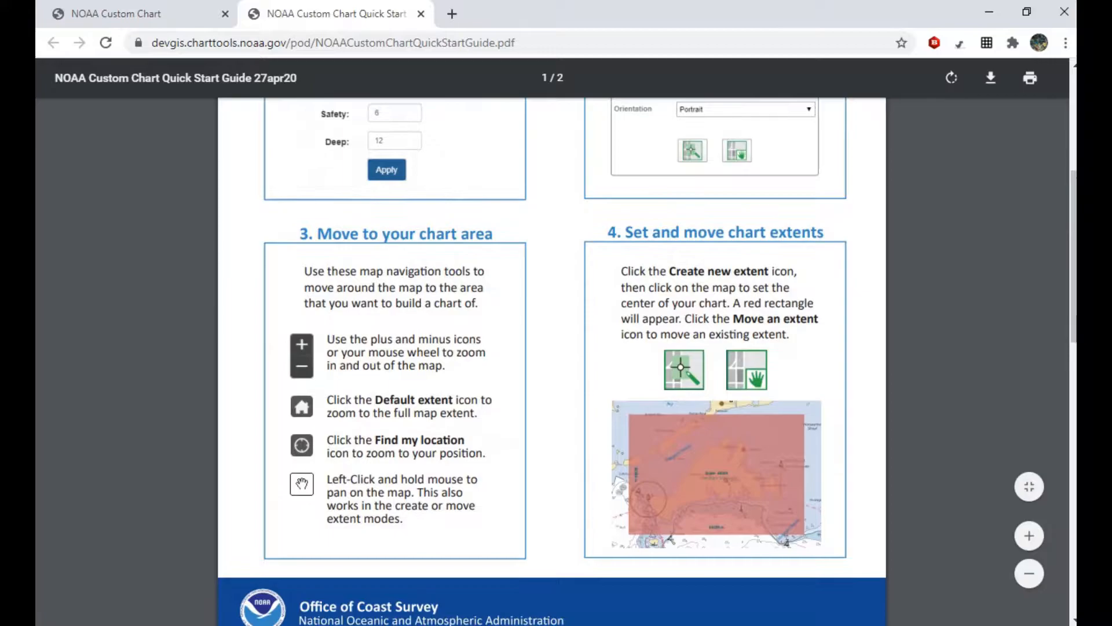
pyautogui.scroll(-11, 552, 360)
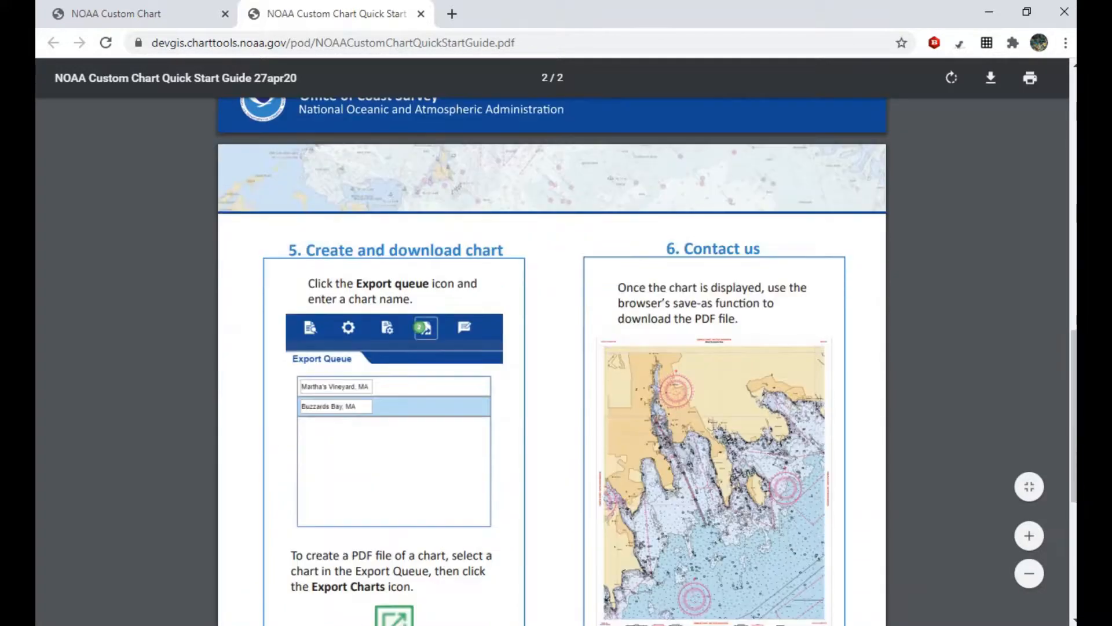
pyautogui.scroll(-3, 551, 359)
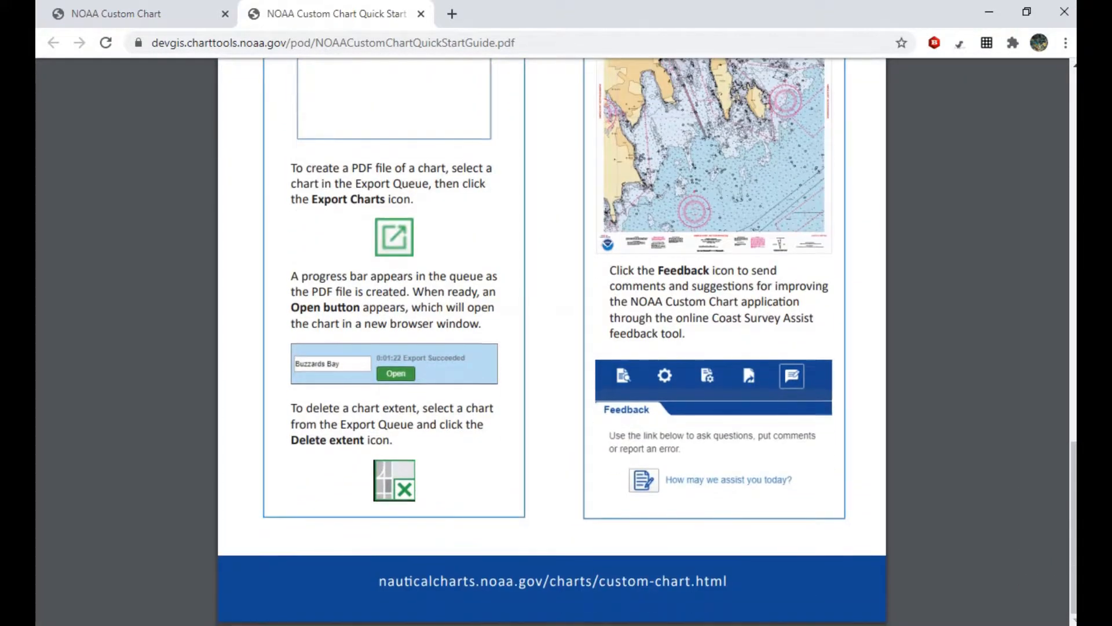
pyautogui.scroll(1, 552, 359)
pyautogui.scroll(12, 552, 359)
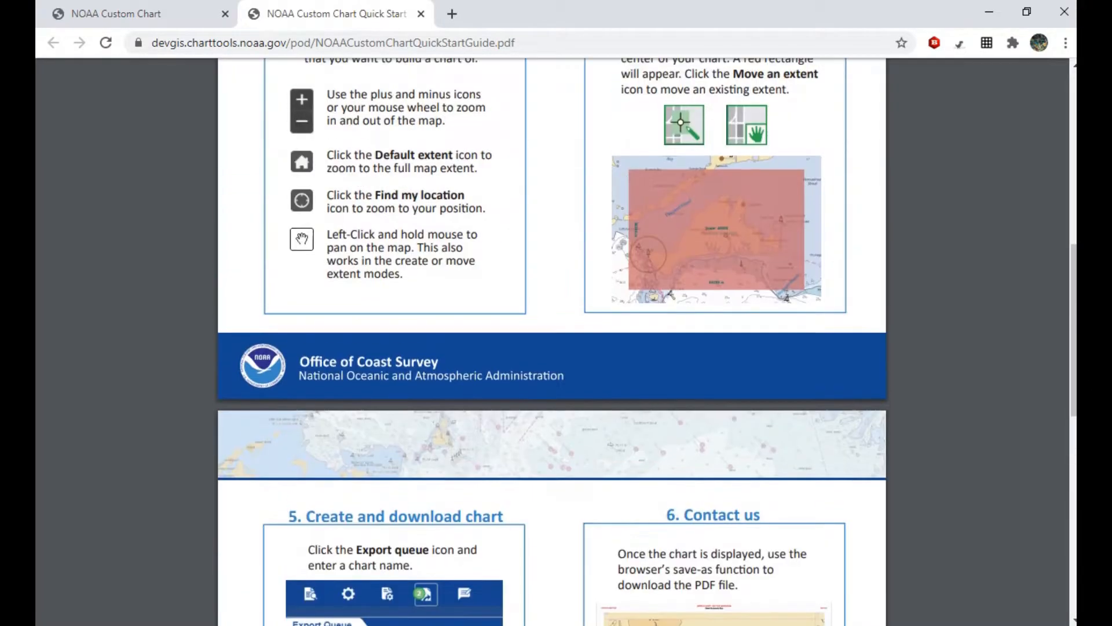
pyautogui.scroll(6, 552, 359)
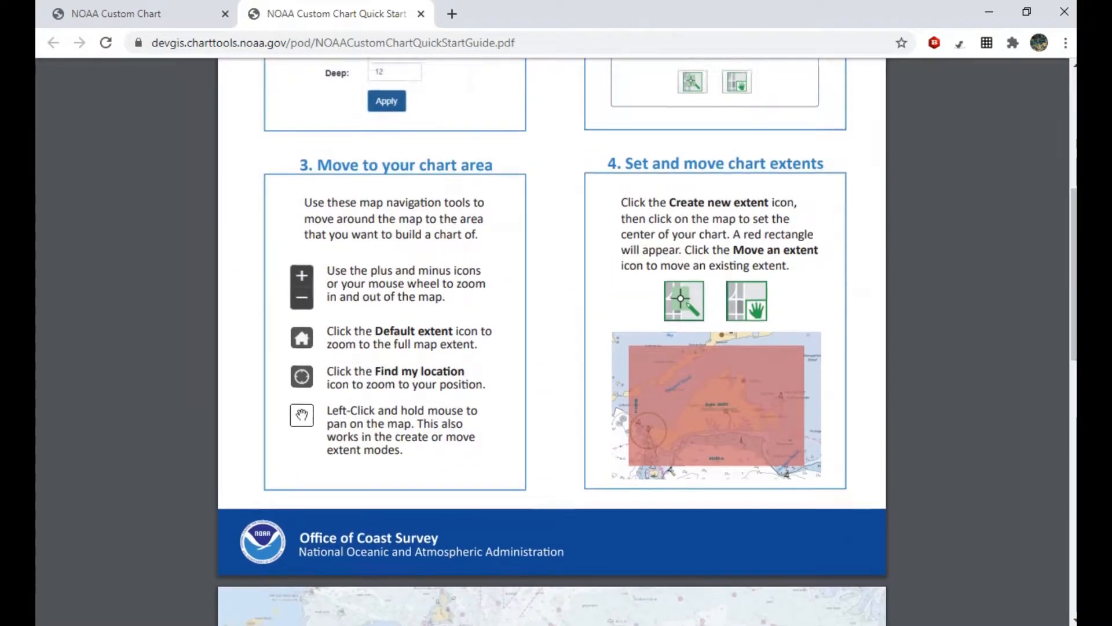
pyautogui.scroll(2, 552, 359)
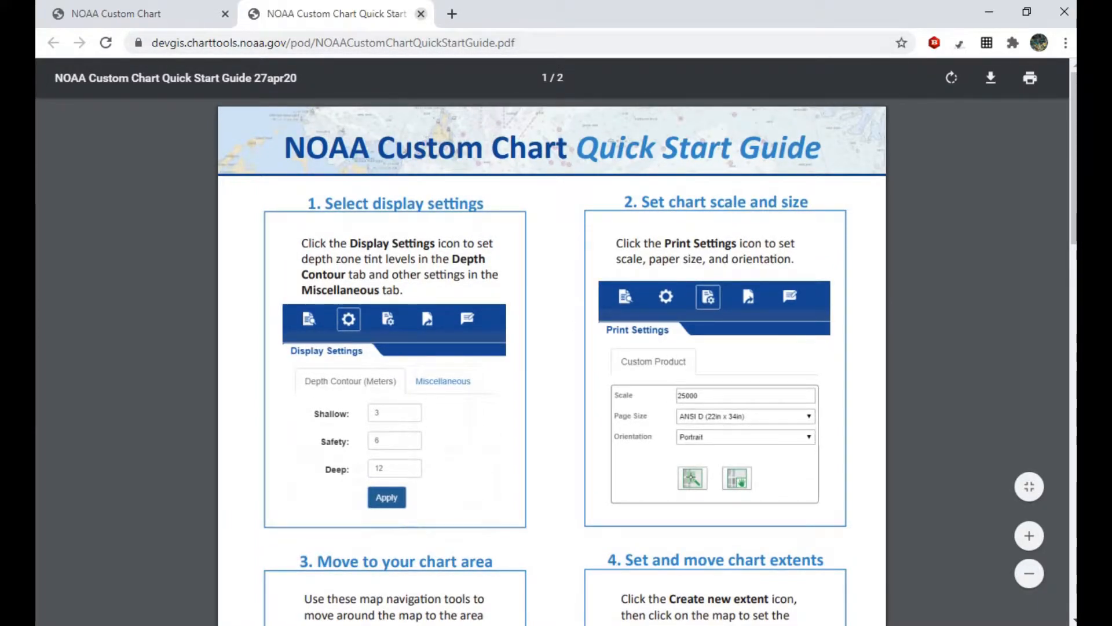
pyautogui.click(422, 14)
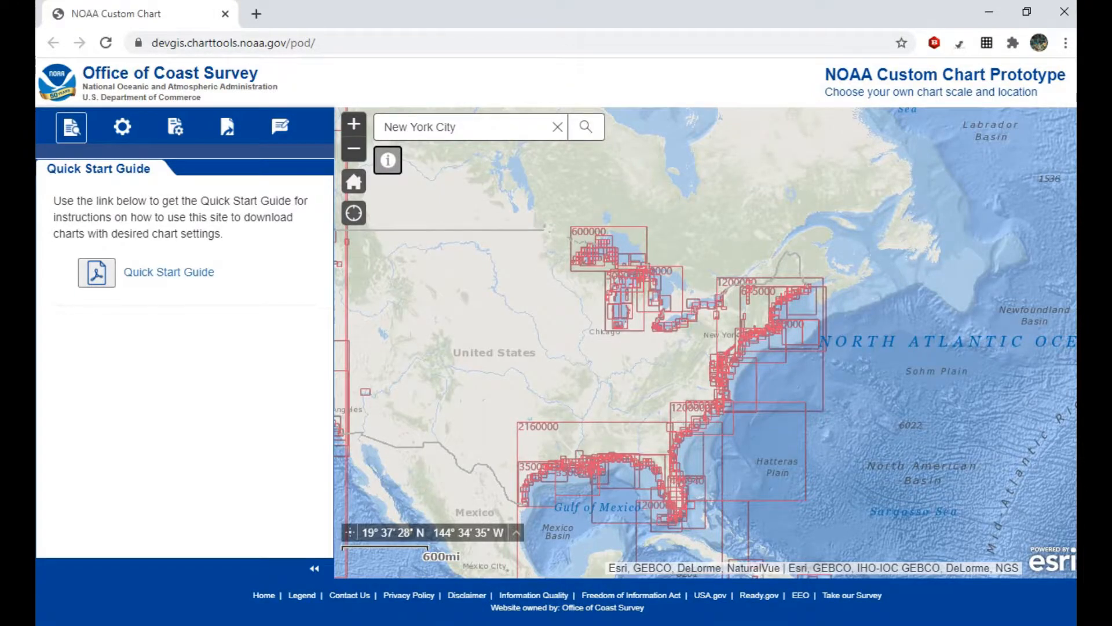
# - Open the Display Settings, look at the Miscellaneous options and return to the Depth Contour settings
pyautogui.click(122, 127)
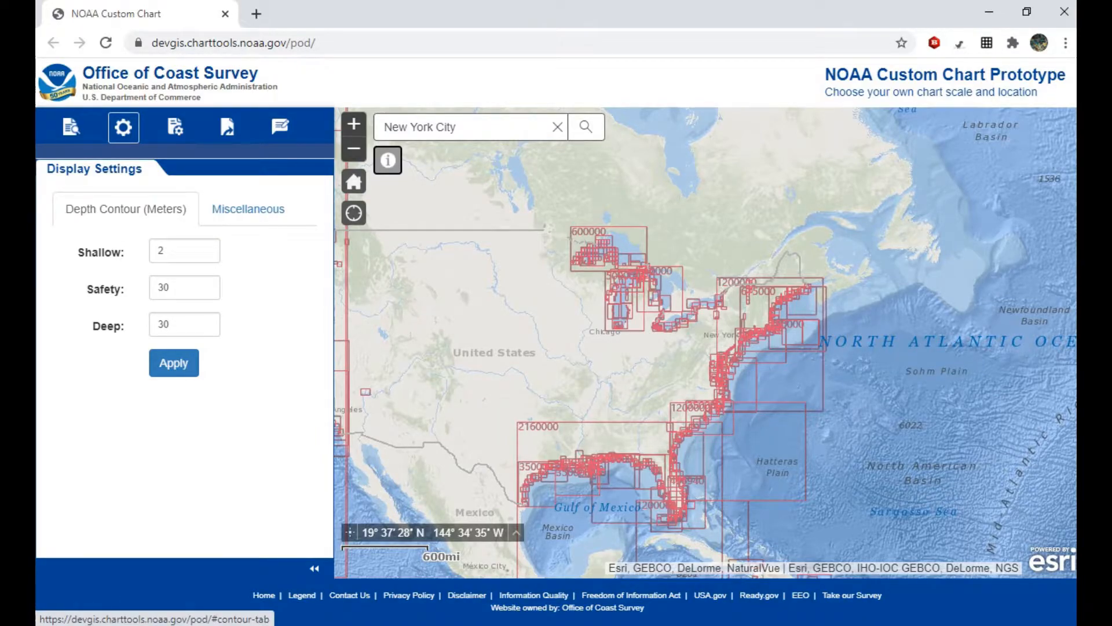
pyautogui.click(248, 209)
pyautogui.click(126, 208)
# - Replace the New York City search with Amelia Island, FL, go to the Nassau result and dismiss its result popup
pyautogui.click(451, 127)
pyautogui.hotkey('ctrl', 'a')
pyautogui.press('BackSpace')
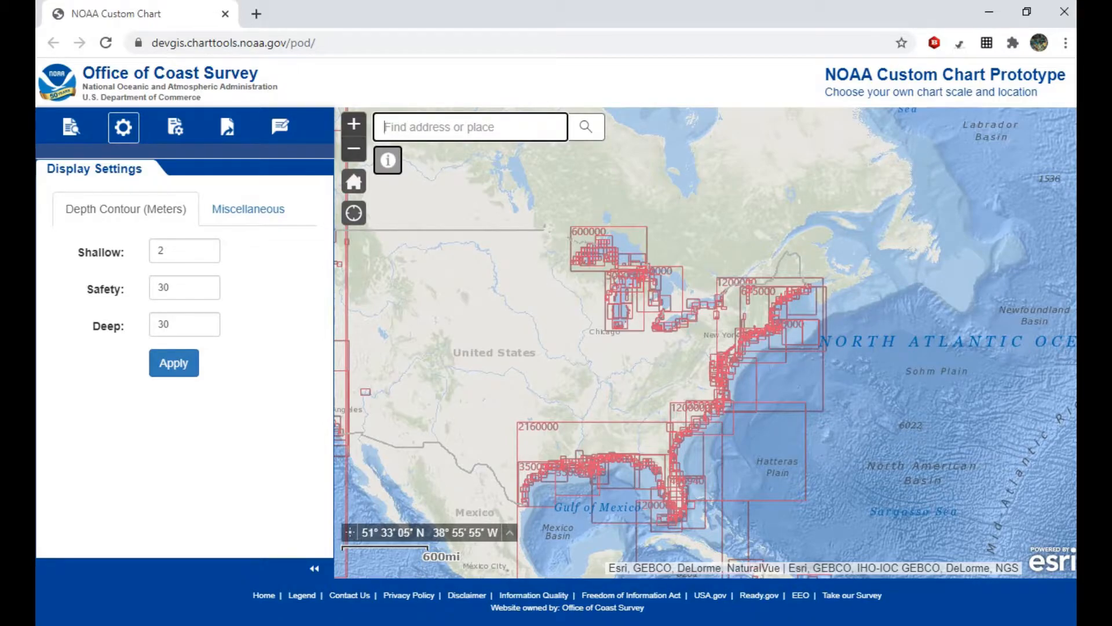
pyautogui.write('amelia Island, FL')
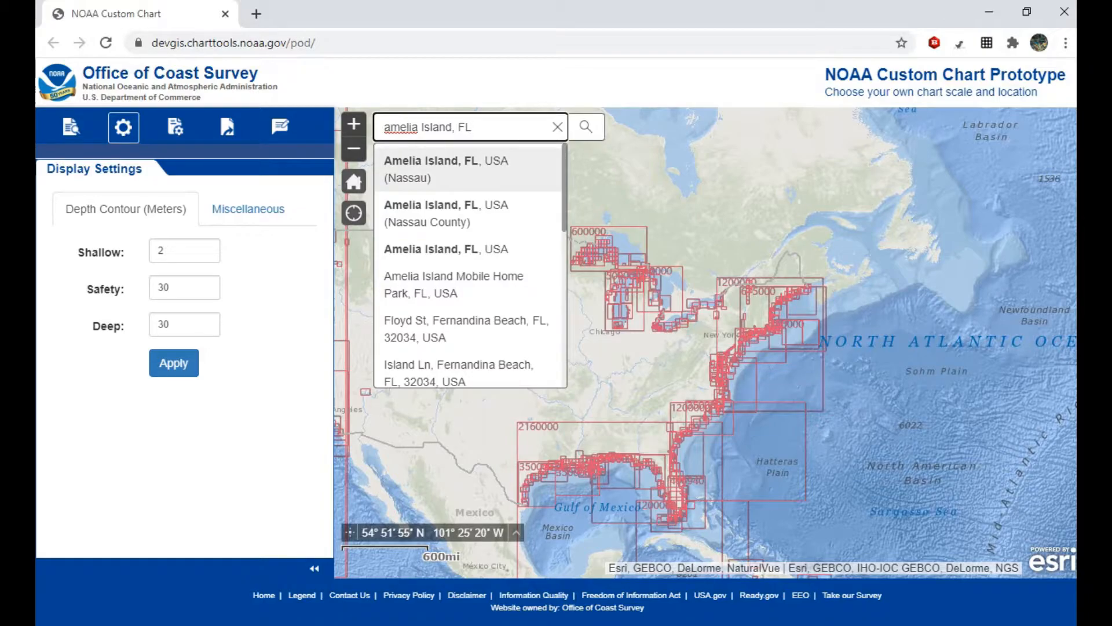
pyautogui.click(478, 164)
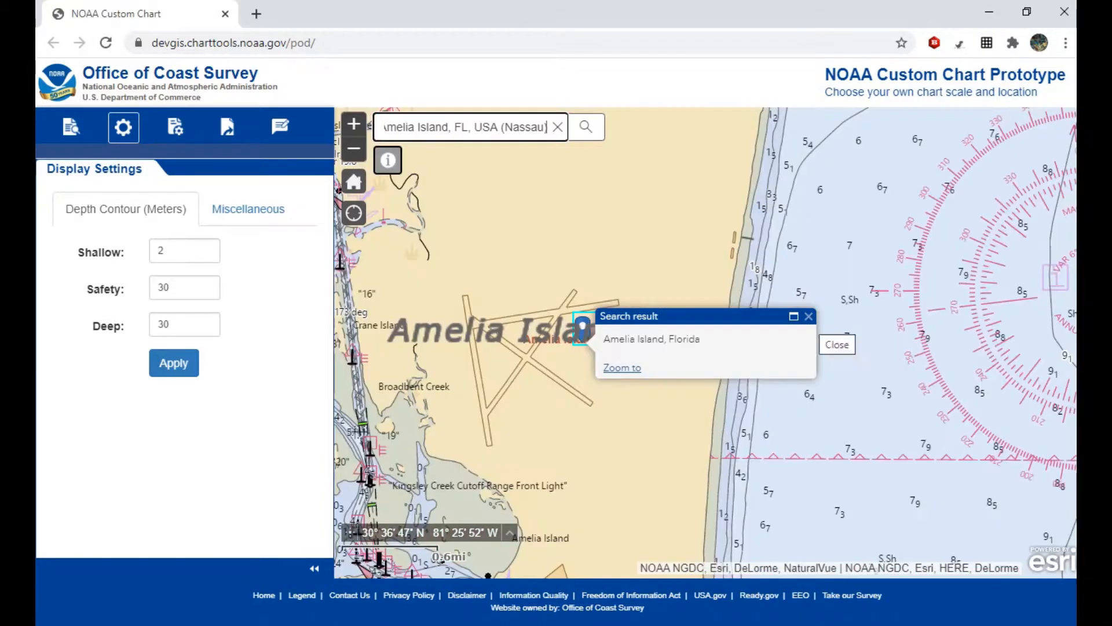
pyautogui.click(809, 315)
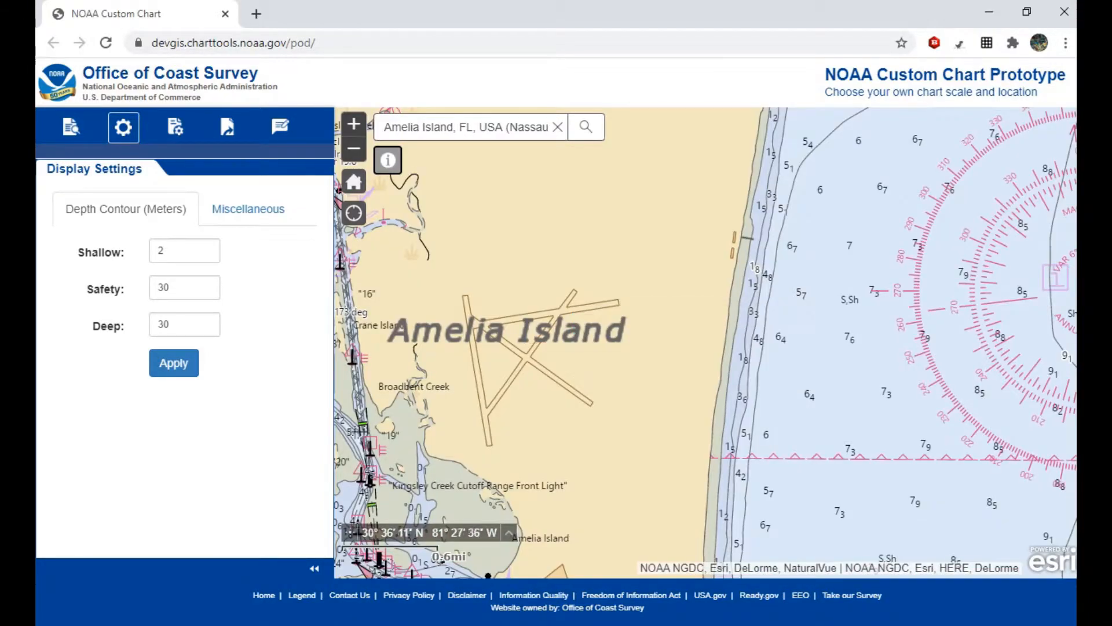
pyautogui.moveTo(583, 430); pyautogui.dragTo(591, 416)
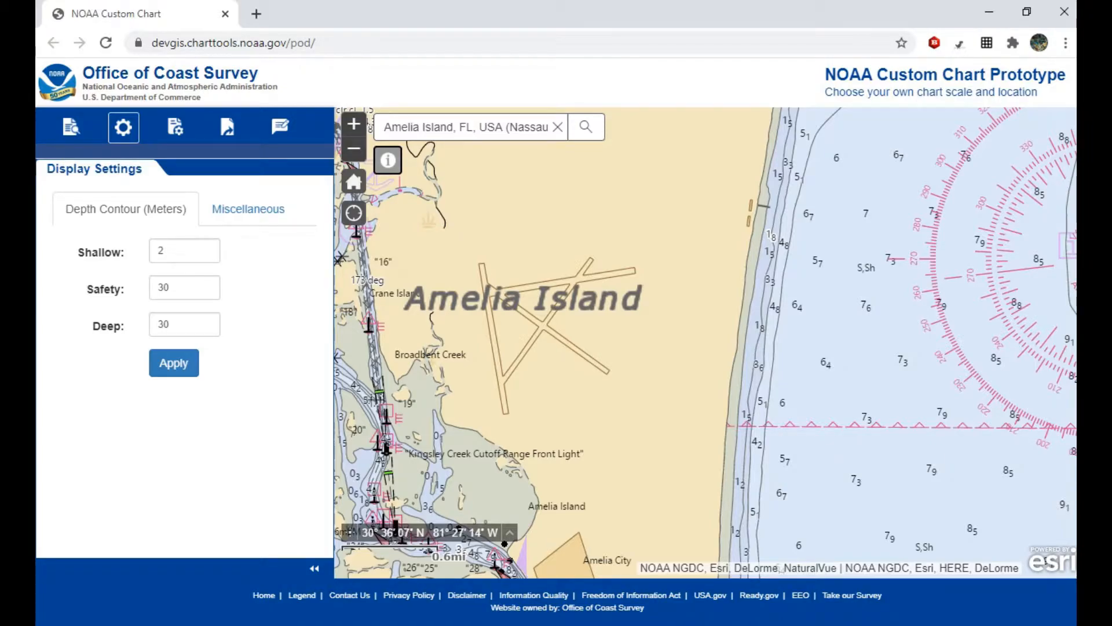
# - Set the shallow depth contour to 1 meter and the safety contour to 3 meters
pyautogui.click(180, 250)
pyautogui.click(181, 288)
pyautogui.click(181, 324)
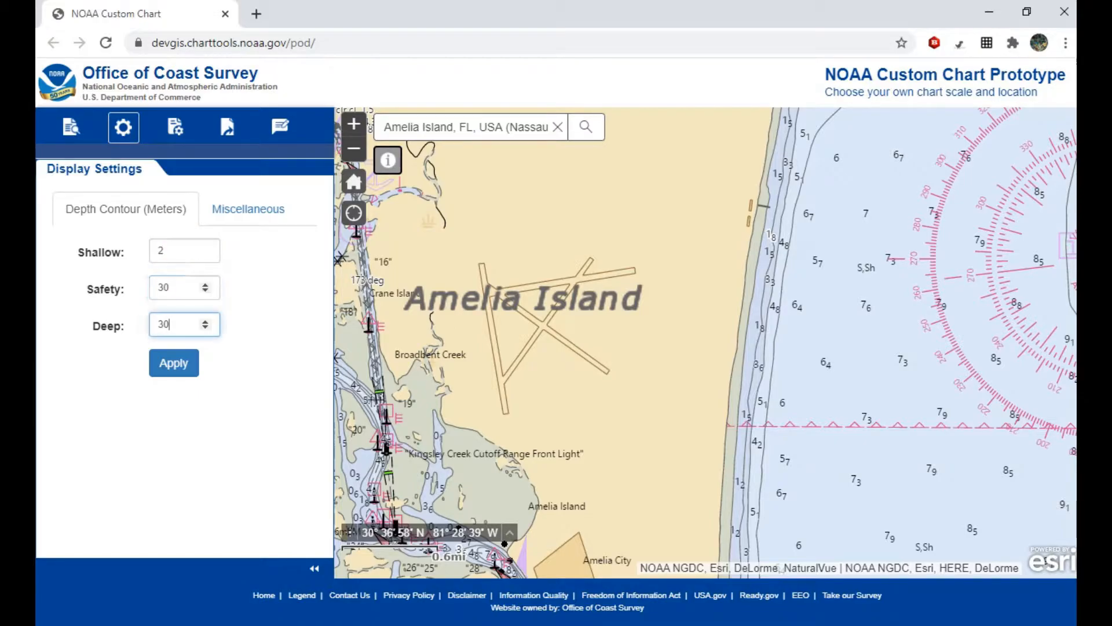
pyautogui.doubleClick(174, 251)
pyautogui.write('1')
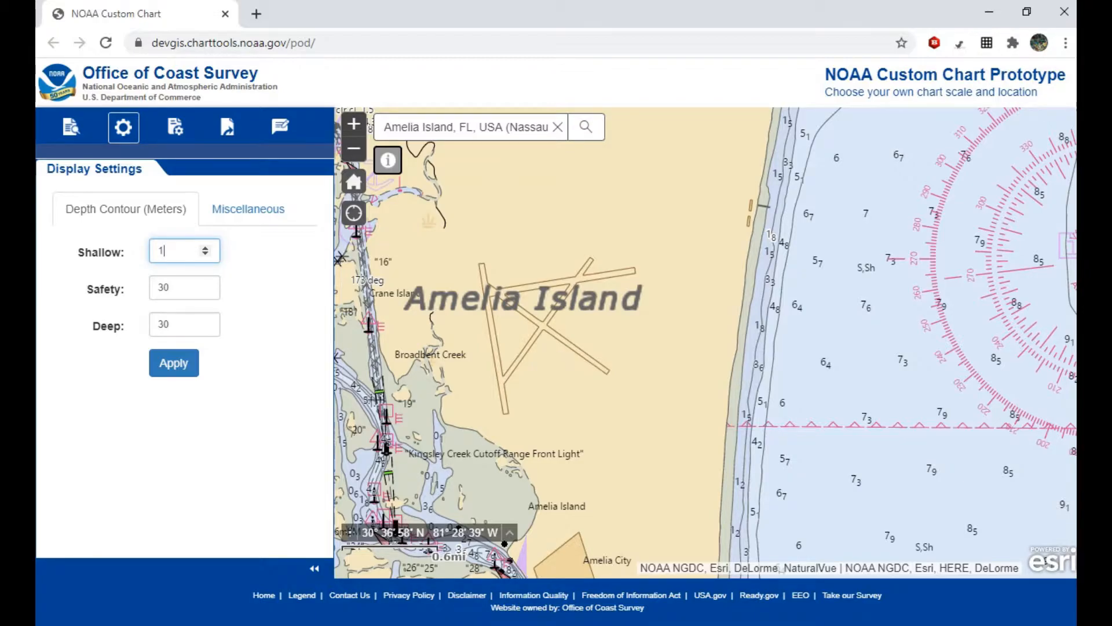
pyautogui.doubleClick(164, 288)
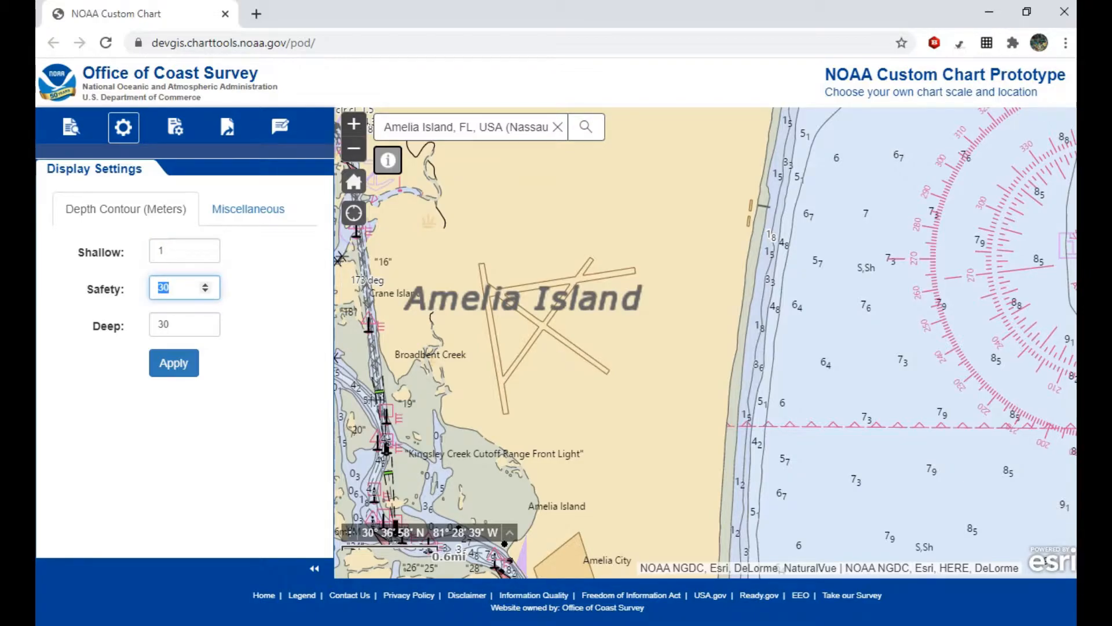
pyautogui.write('3')
pyautogui.doubleClick(163, 288)
pyautogui.click(174, 288)
pyautogui.hotkey('shift', 'Tab')
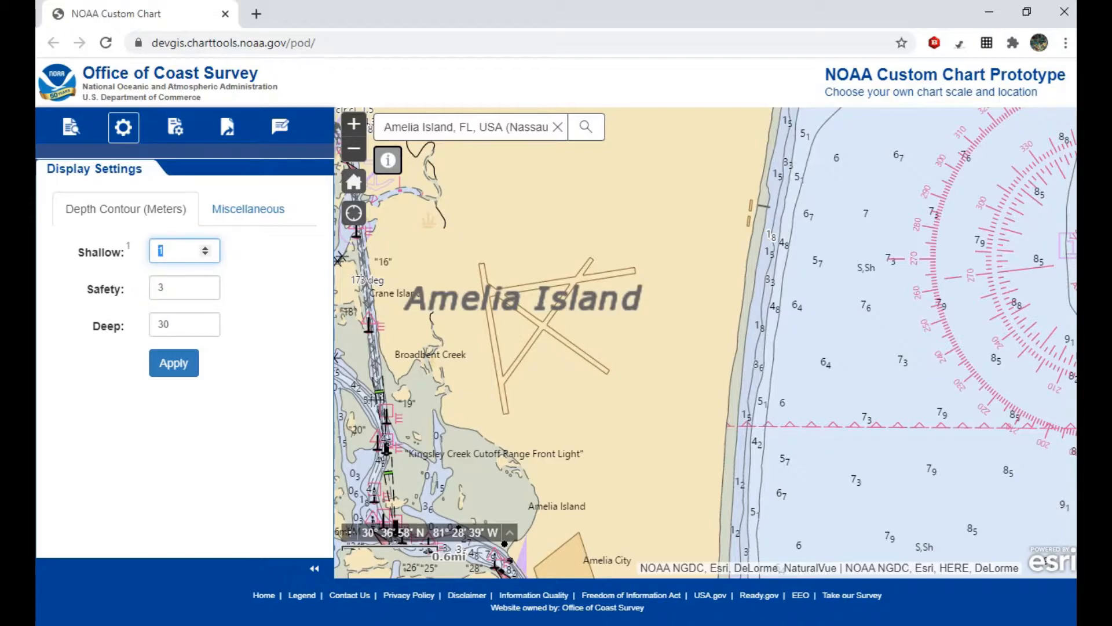
# - Set the deep contour to 4 meters and apply the depth contour settings to the chart
pyautogui.press('Tab')
pyautogui.press('Tab')
pyautogui.write('4')
pyautogui.click(174, 363)
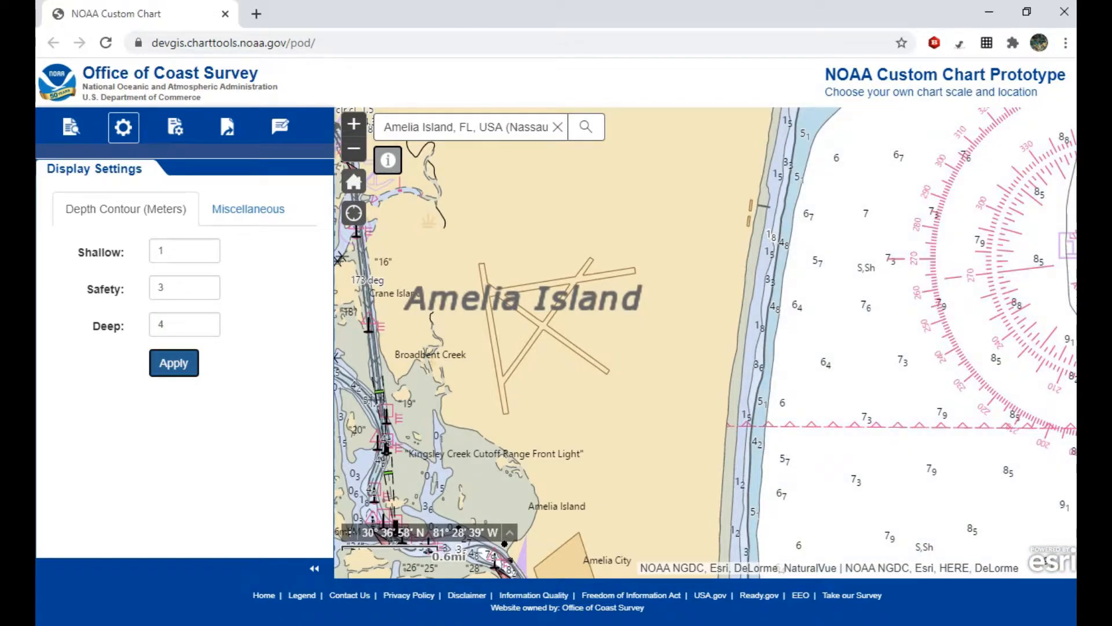
# - Examine the chart near Amelia City, look through the Miscellaneous display options and return to the Depth Contour settings
pyautogui.moveTo(705, 276); pyautogui.dragTo(681, 195)
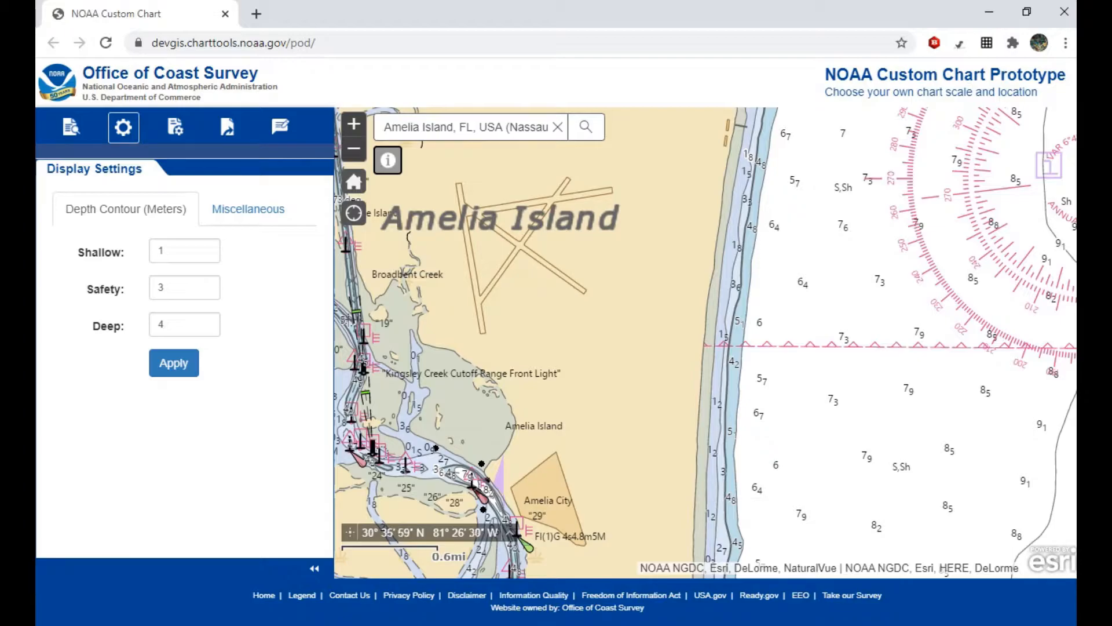
pyautogui.moveTo(551, 475); pyautogui.dragTo(565, 351)
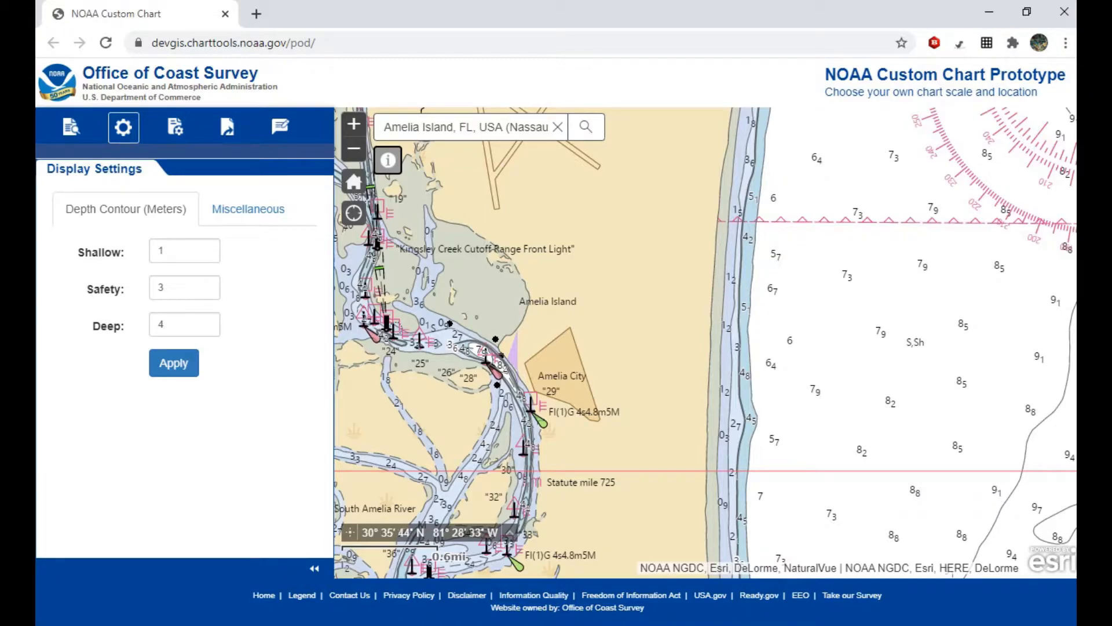
pyautogui.click(248, 208)
pyautogui.scroll(-4, 248, 209)
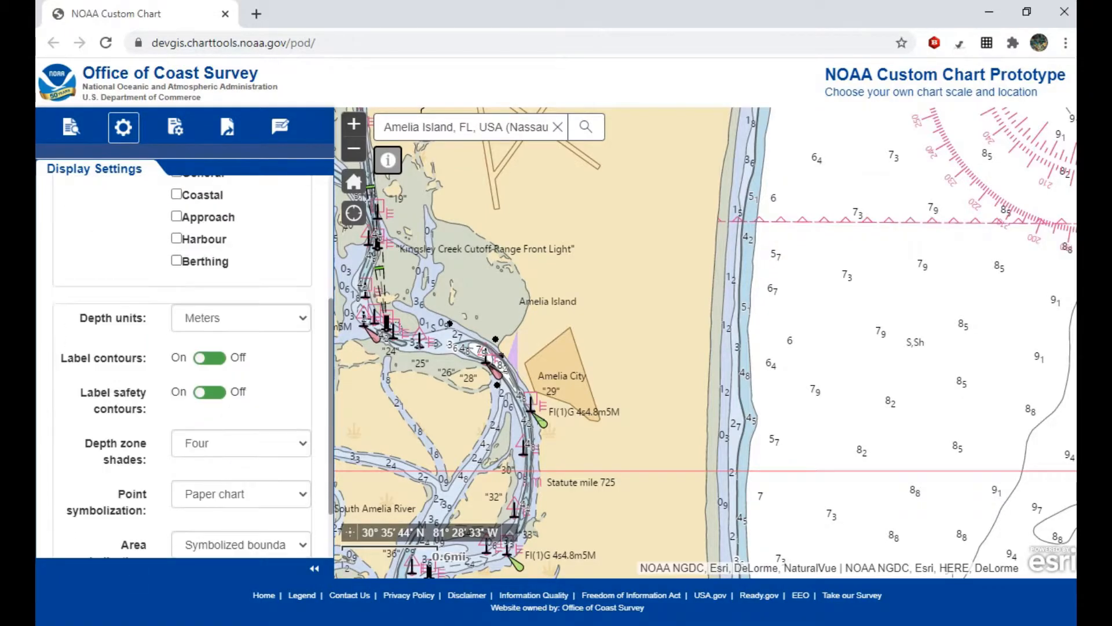
pyautogui.scroll(-1, 183, 359)
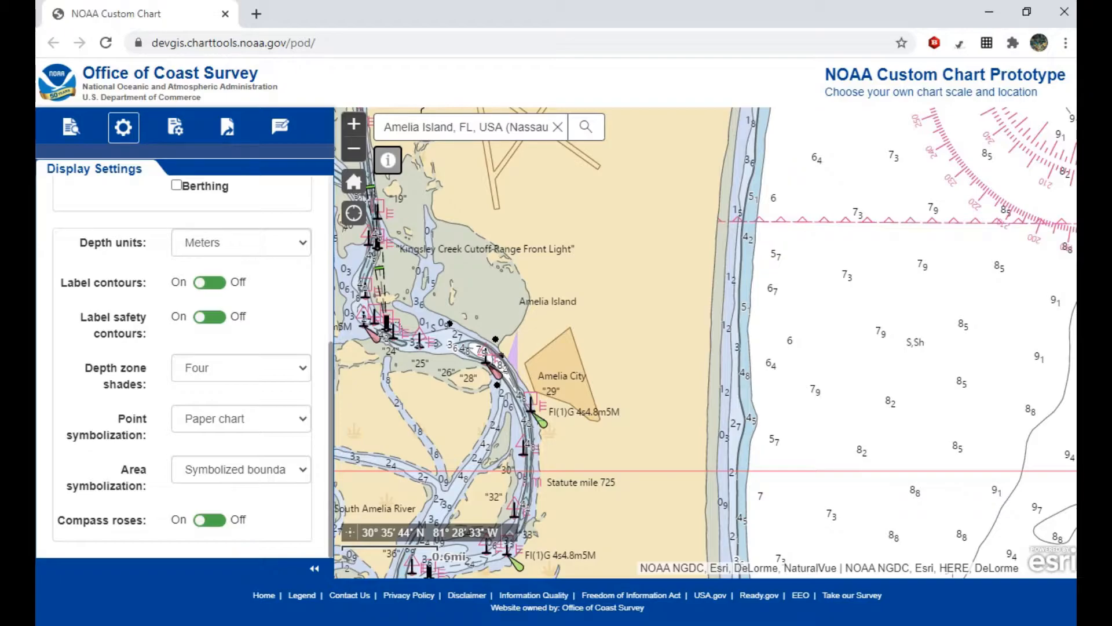
pyautogui.scroll(5, 183, 347)
pyautogui.click(125, 208)
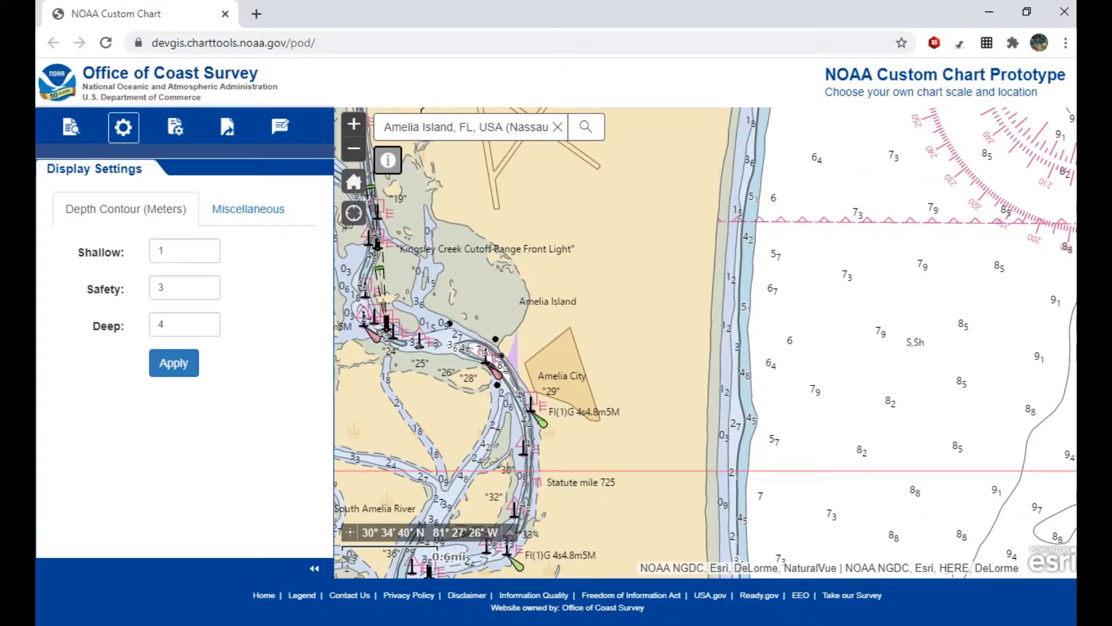
# - Examine the depth shading along the coast and channels from Amelia City south to Nassau Sound and back toward Franklintown
pyautogui.moveTo(618, 485); pyautogui.dragTo(628, 448)
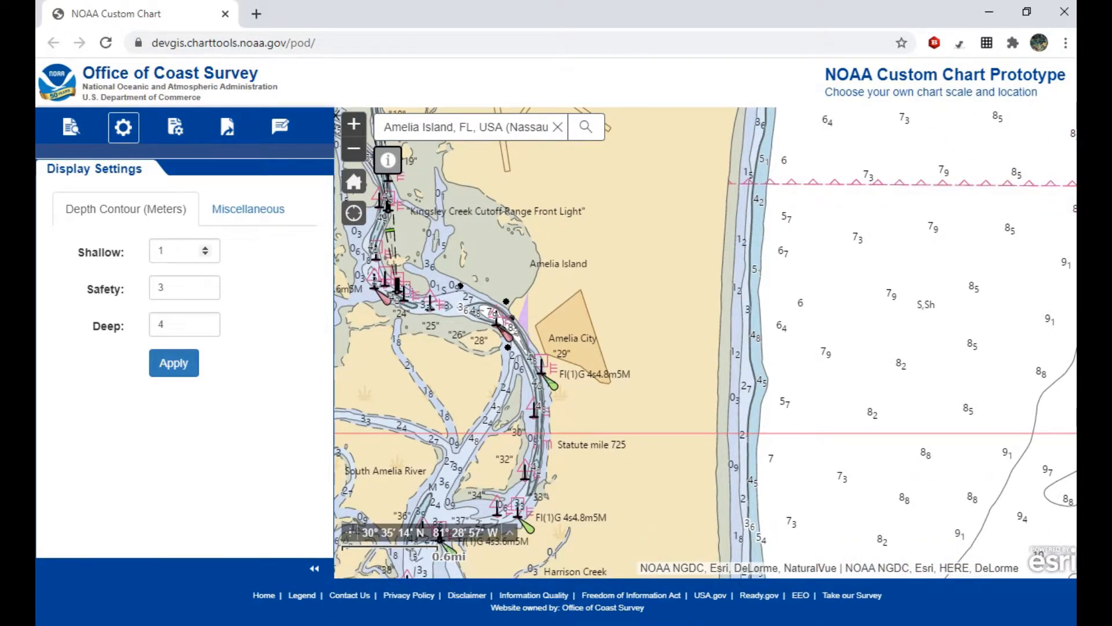
pyautogui.moveTo(674, 472); pyautogui.dragTo(837, 292)
pyautogui.moveTo(806, 434); pyautogui.dragTo(640, 270)
pyautogui.moveTo(779, 459); pyautogui.dragTo(680, 307)
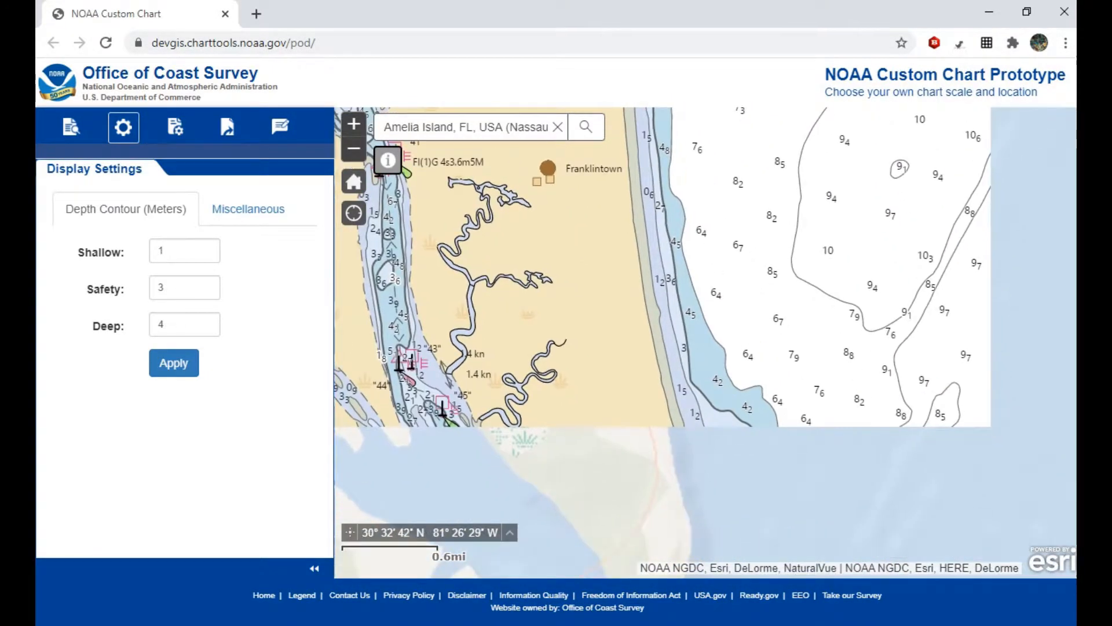
pyautogui.moveTo(701, 438); pyautogui.dragTo(624, 288)
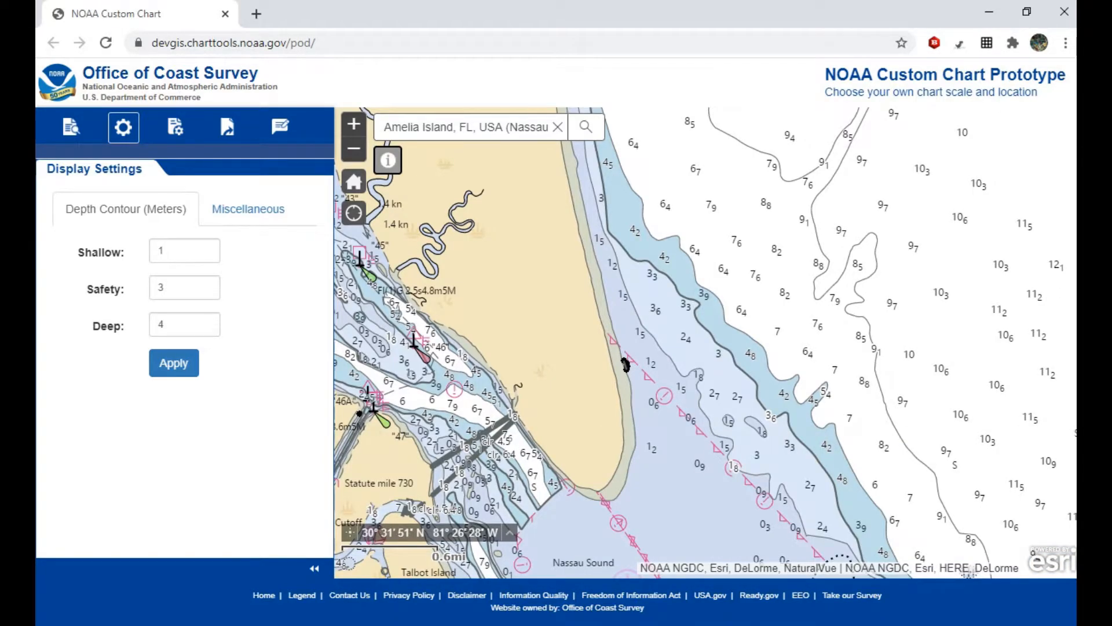
pyautogui.moveTo(626, 364); pyautogui.dragTo(610, 326)
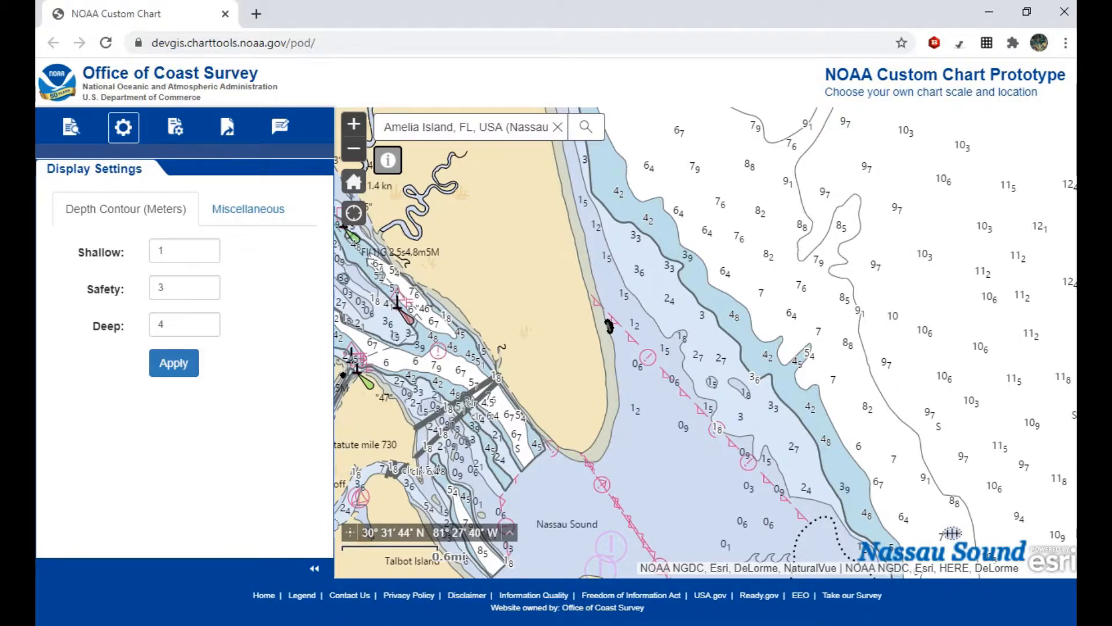
pyautogui.moveTo(608, 326); pyautogui.dragTo(753, 456)
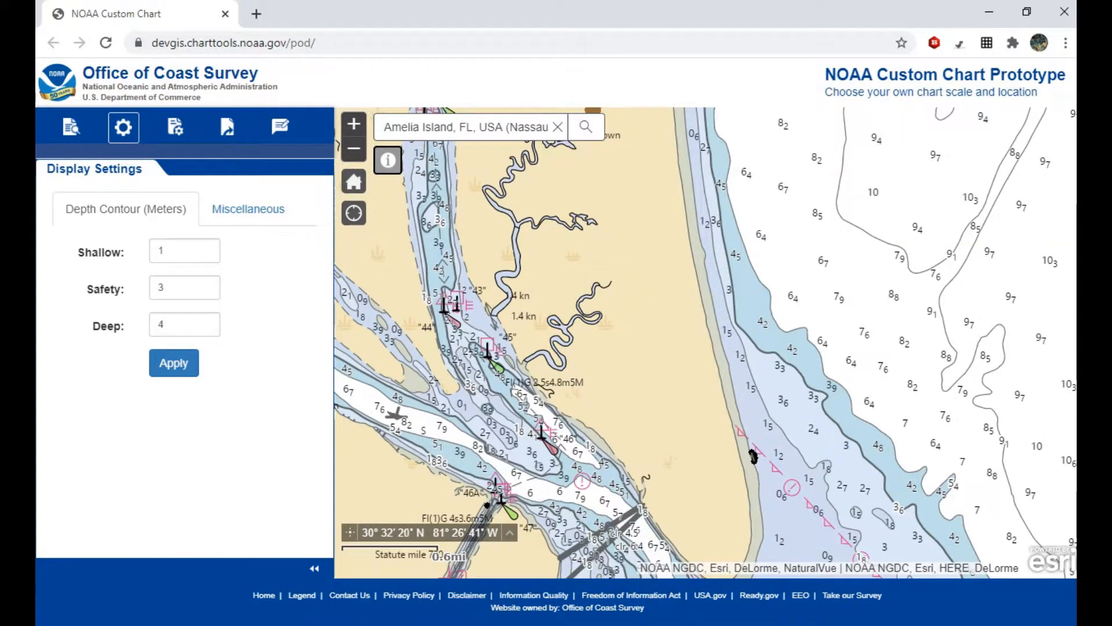
pyautogui.moveTo(678, 289); pyautogui.dragTo(676, 316)
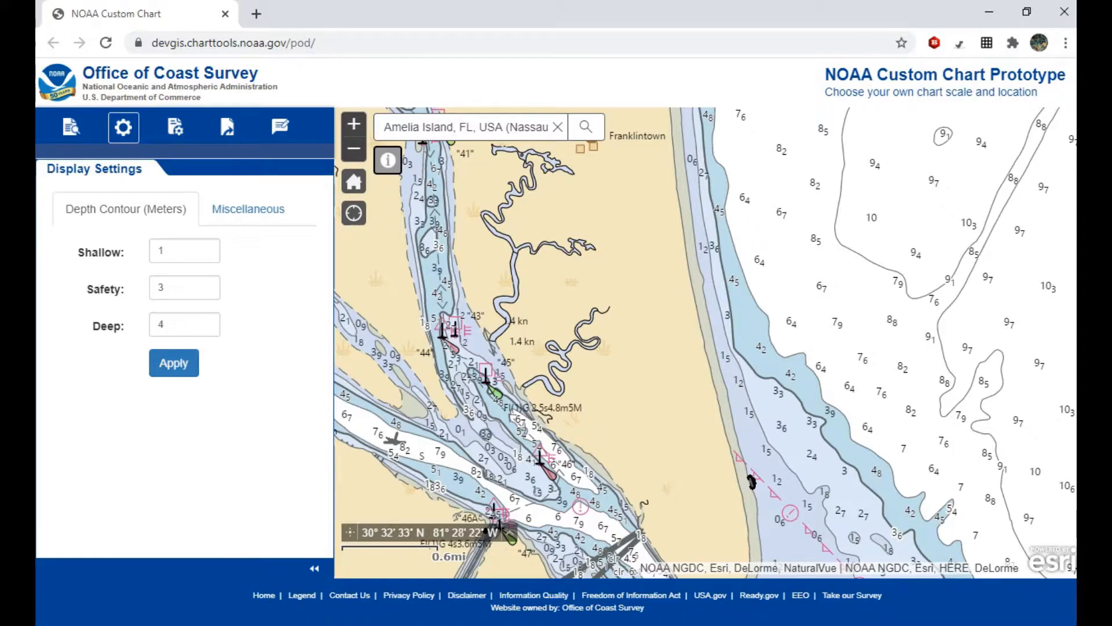
# - Open the Miscellaneous display options and try switching Data extents to Off and back to On
pyautogui.click(248, 208)
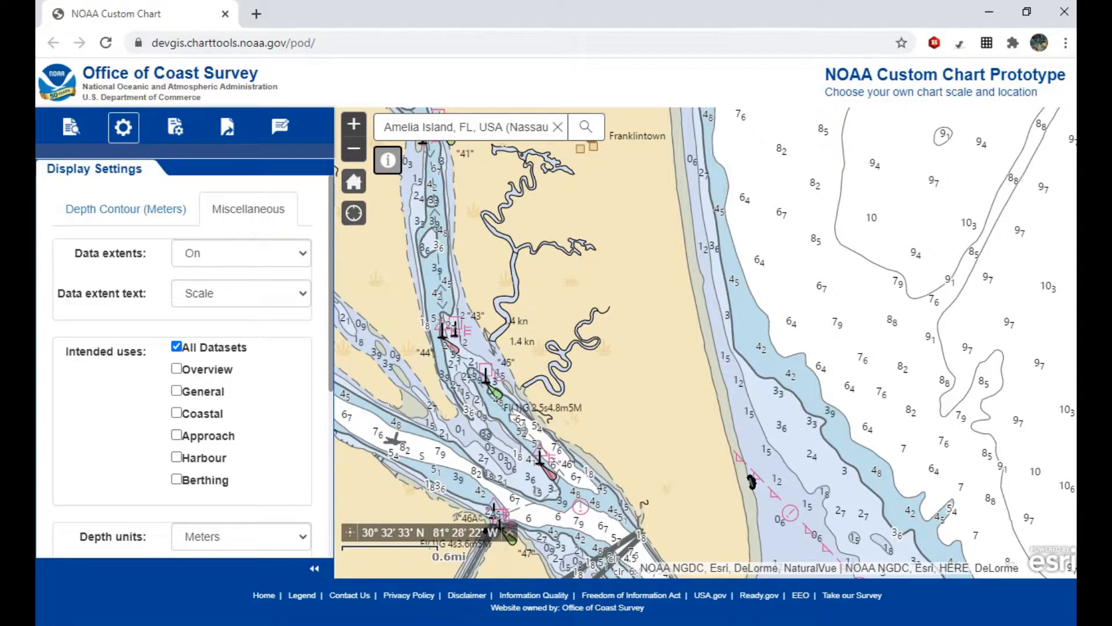
pyautogui.click(241, 252)
pyautogui.click(241, 289)
pyautogui.click(241, 253)
pyautogui.click(241, 274)
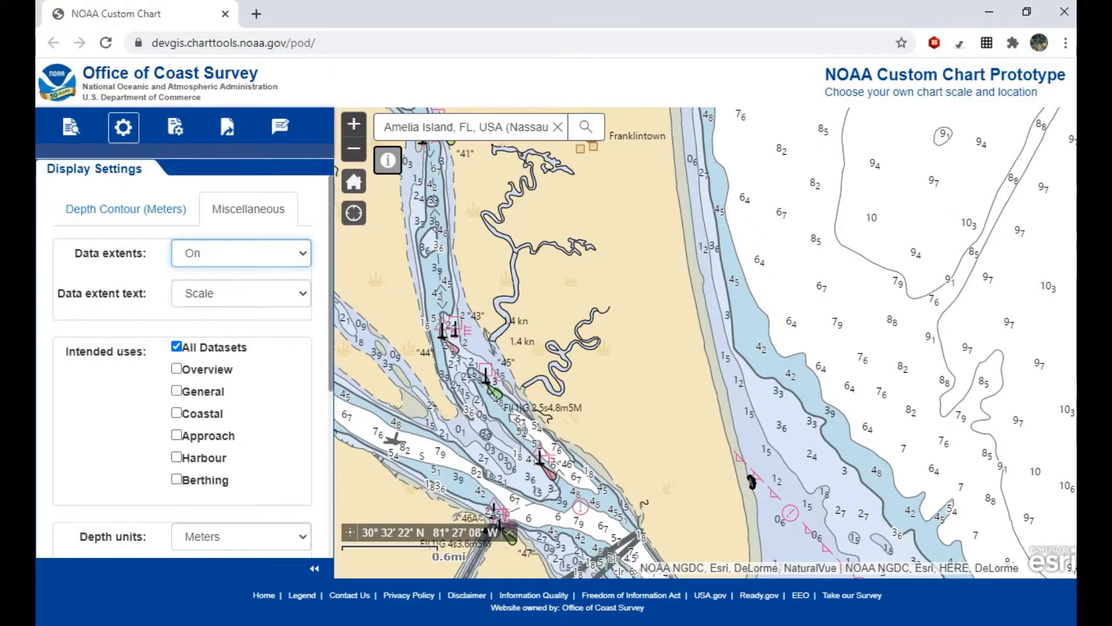
# - Try Data extents set to Off, Automatic and Visible Only on the chart from Saint Marys to Jacksonville Beach, ending with On
pyautogui.scroll(-3, 578, 336)
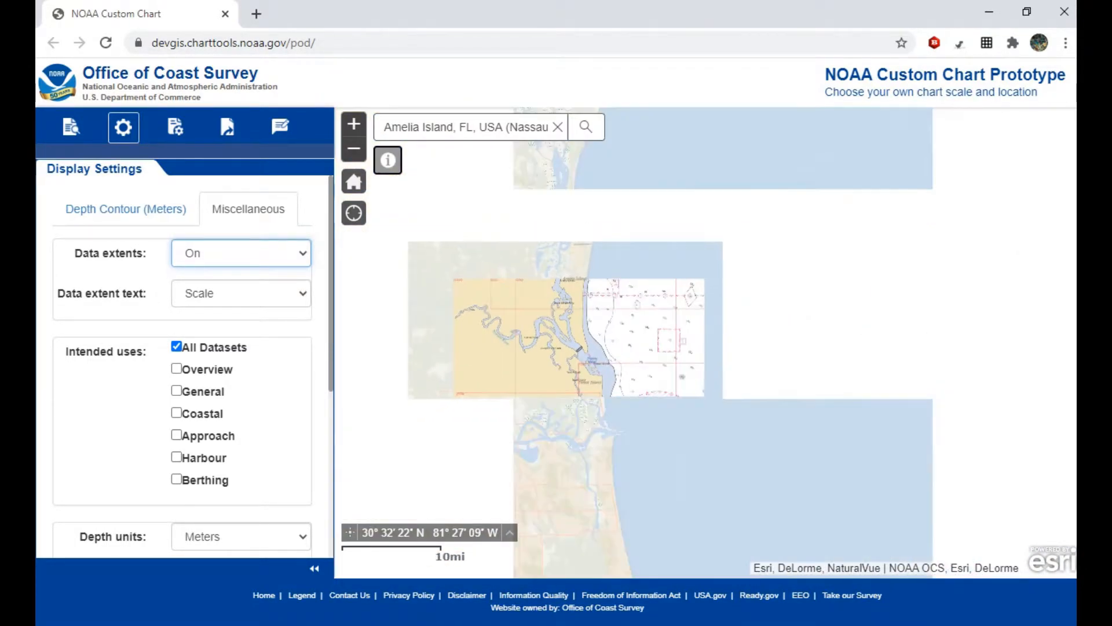
pyautogui.click(241, 254)
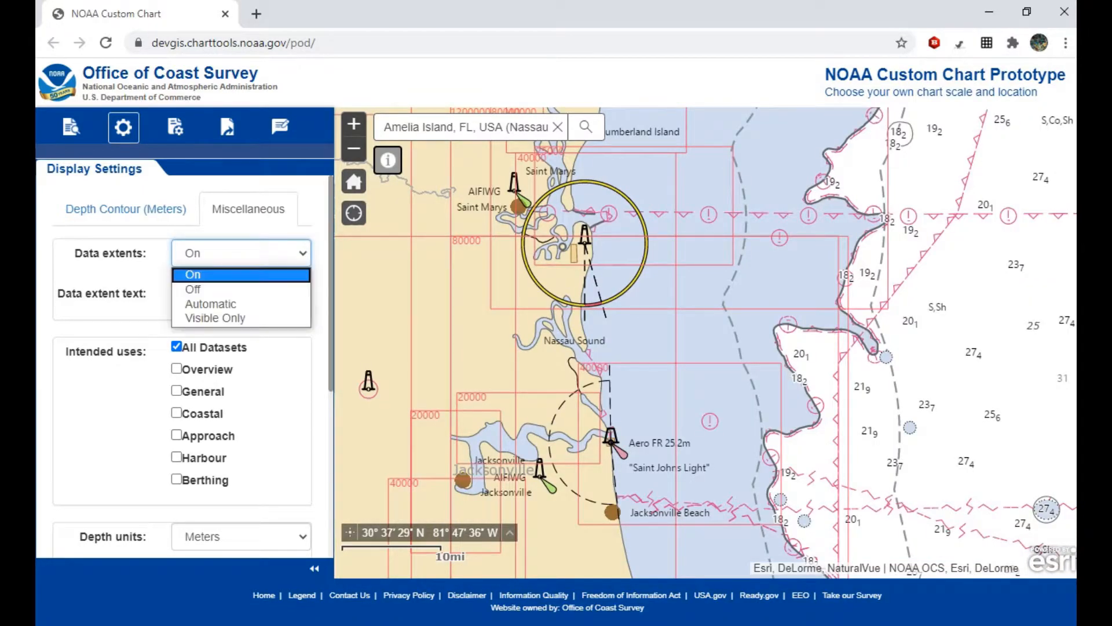
pyautogui.click(241, 288)
pyautogui.click(241, 253)
pyautogui.click(232, 274)
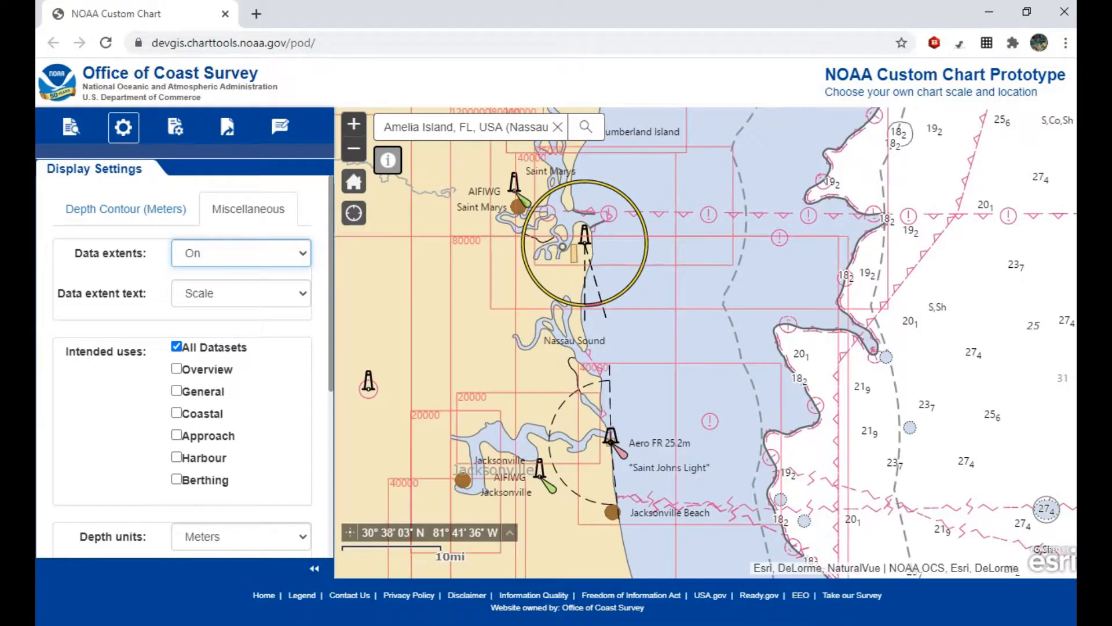
pyautogui.click(241, 253)
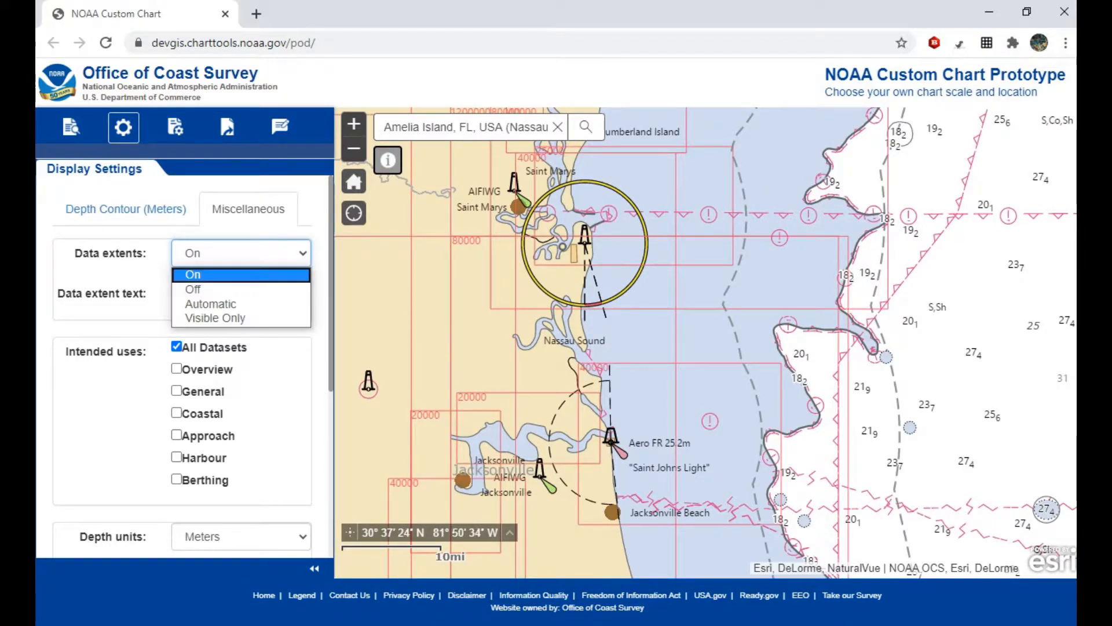
pyautogui.click(232, 301)
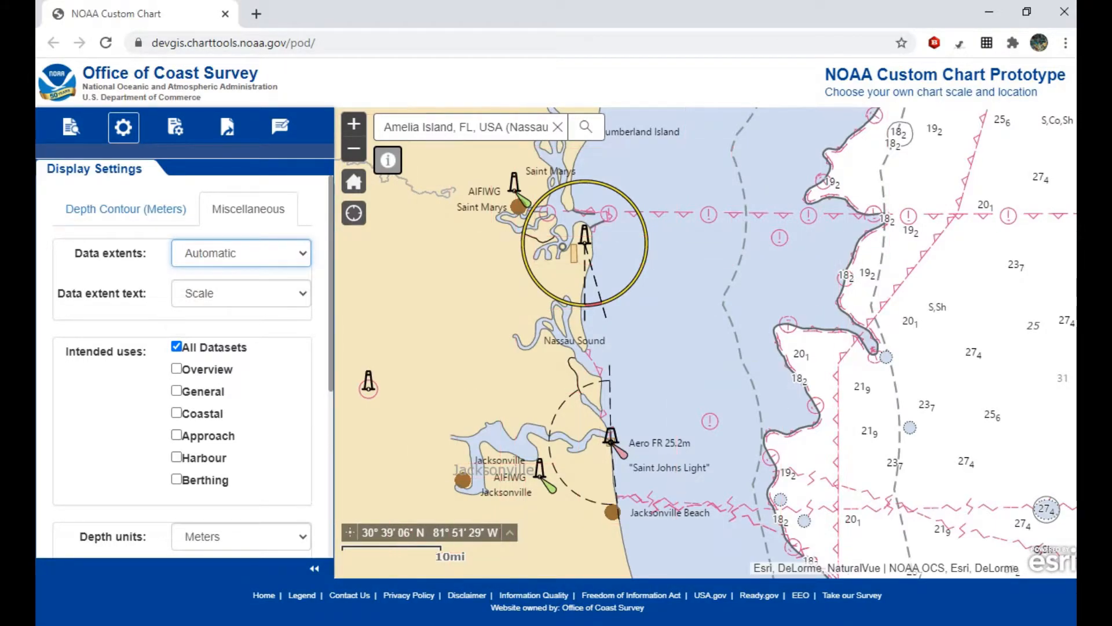
pyautogui.click(241, 253)
pyautogui.click(241, 318)
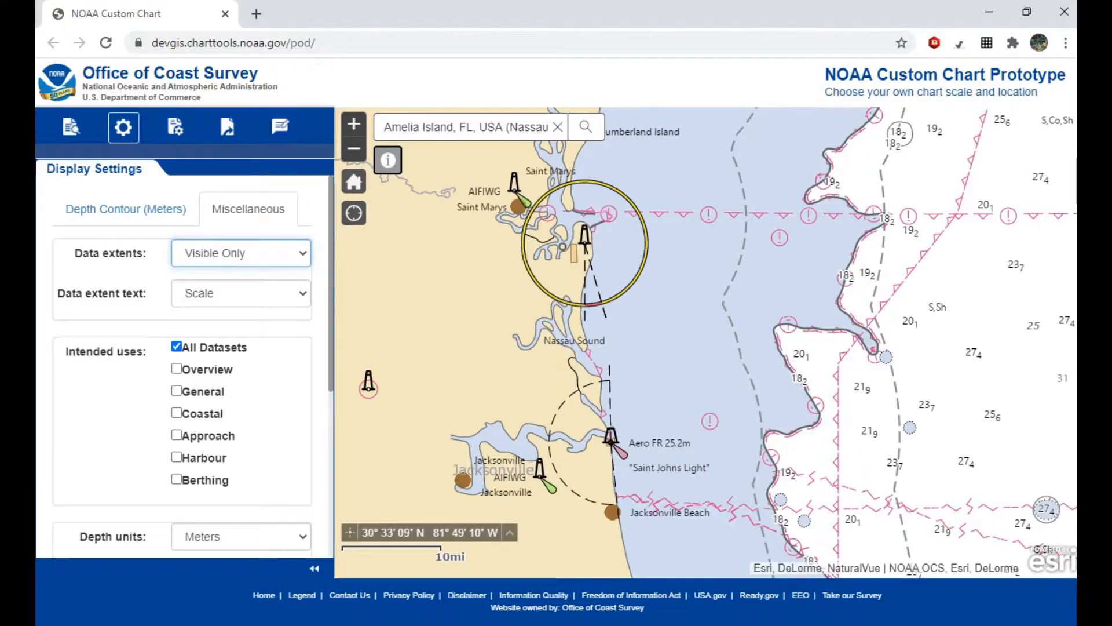
pyautogui.click(241, 253)
pyautogui.click(193, 274)
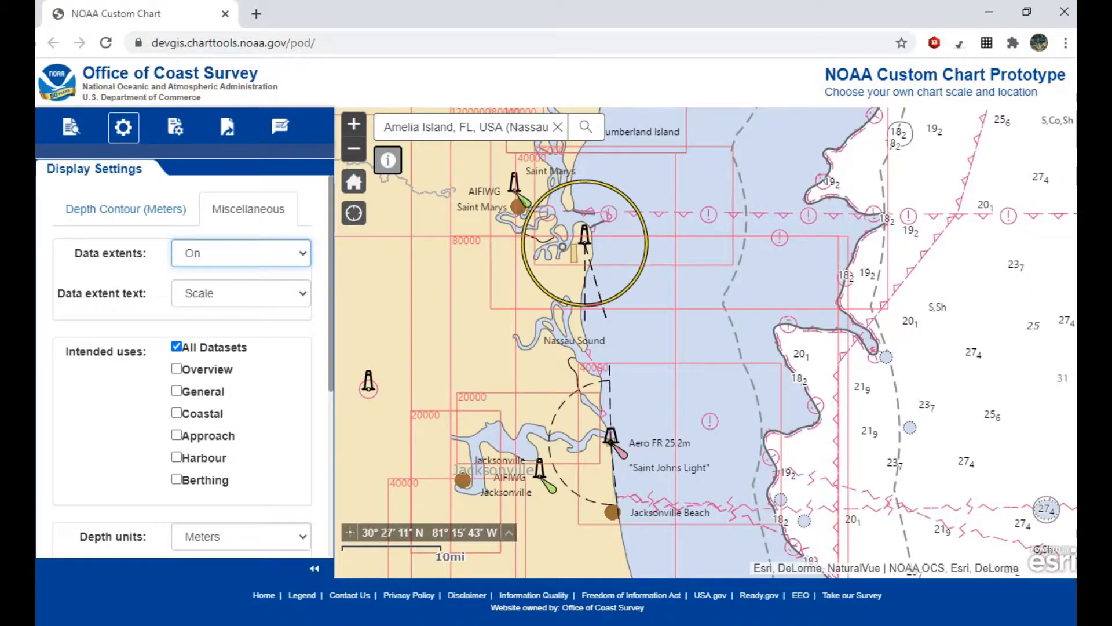
# - Set the Data extent text to Chart and Scale
pyautogui.click(240, 293)
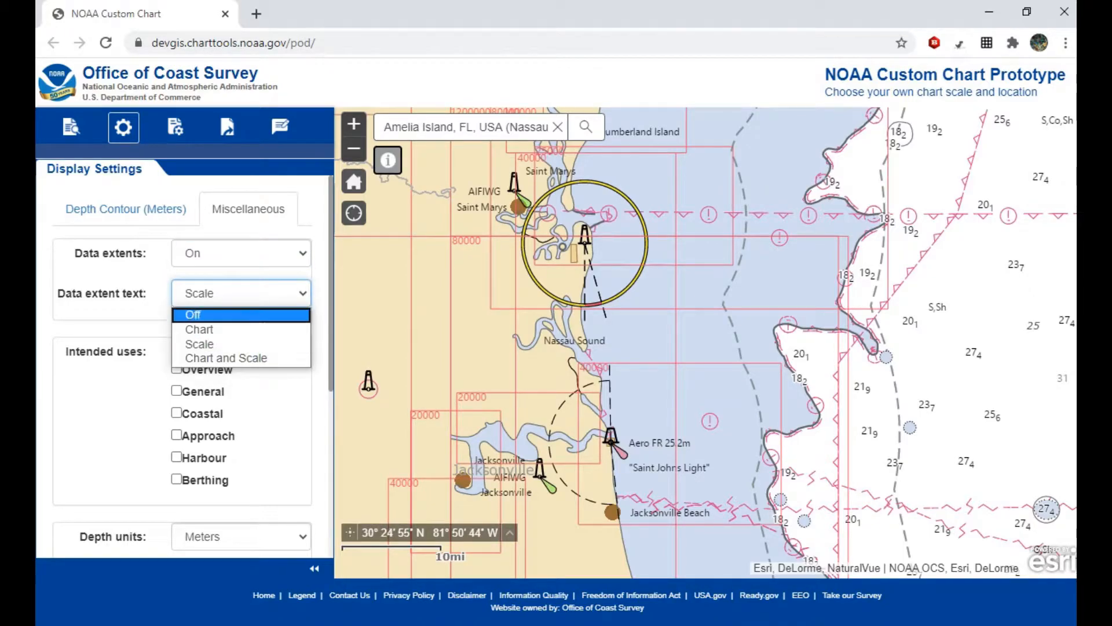
pyautogui.click(241, 358)
pyautogui.click(241, 293)
pyautogui.click(241, 358)
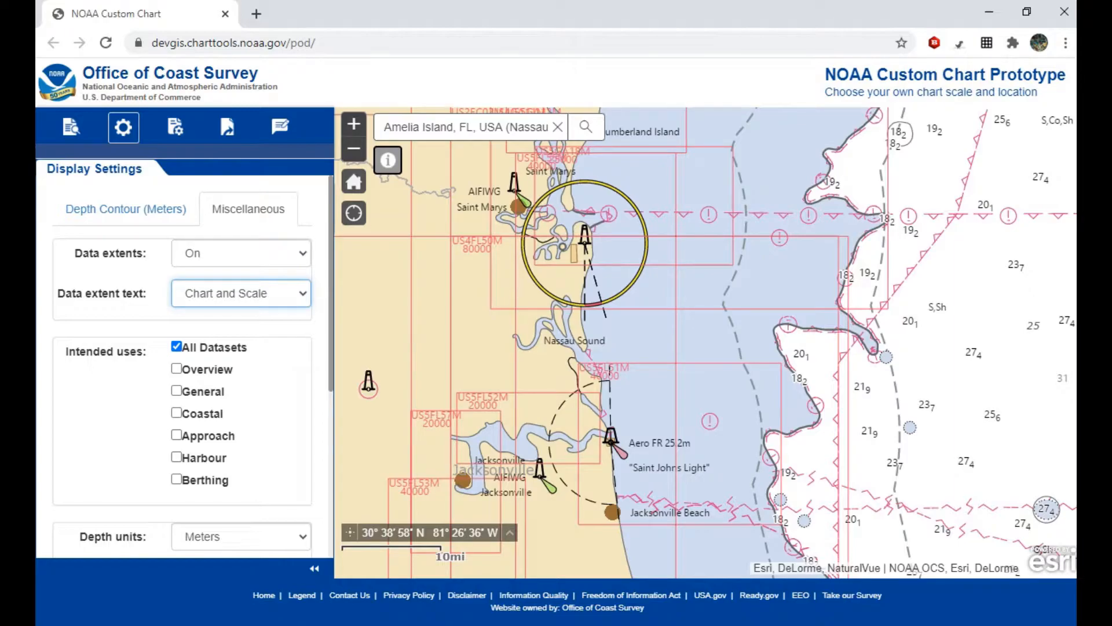
# - Try the Data extent text options Chart, Scale and Off, and return to Chart and Scale
pyautogui.click(249, 294)
pyautogui.click(241, 330)
pyautogui.click(241, 294)
pyautogui.click(241, 342)
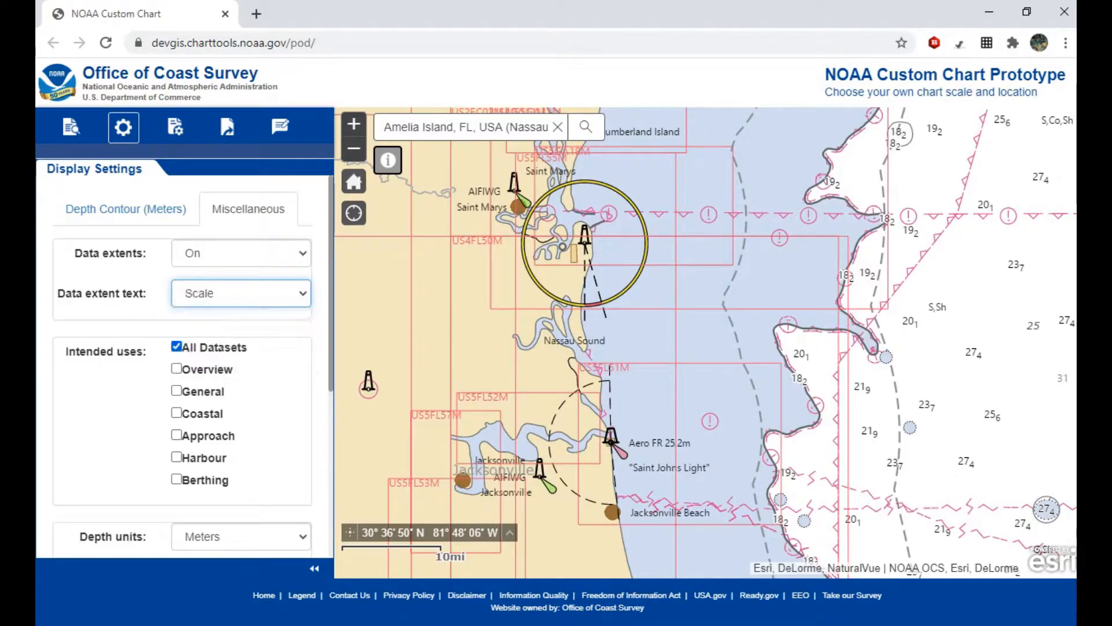
pyautogui.click(241, 294)
pyautogui.click(241, 316)
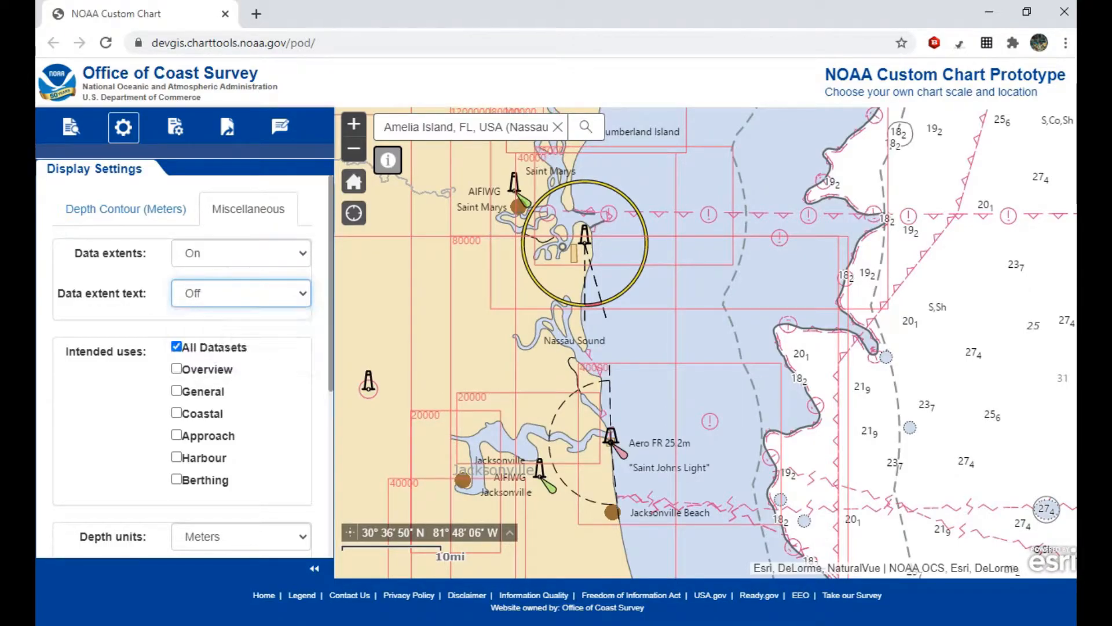
pyautogui.click(241, 294)
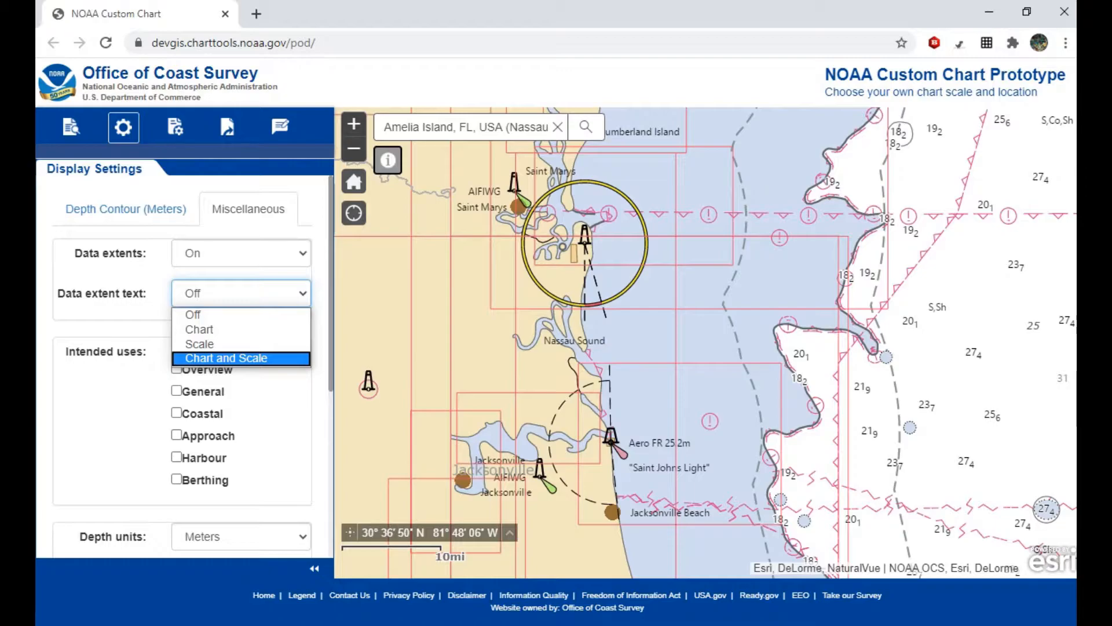
pyautogui.click(241, 356)
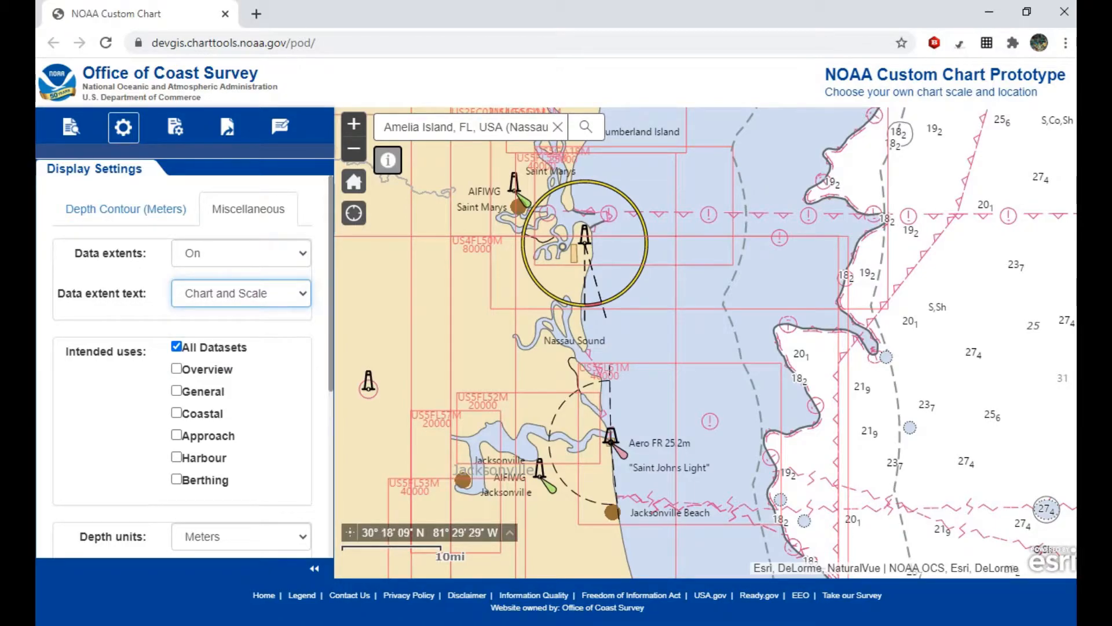
# - Rerun the Amelia Island location search to bring the chart back there, and dismiss the search result
pyautogui.click(503, 127)
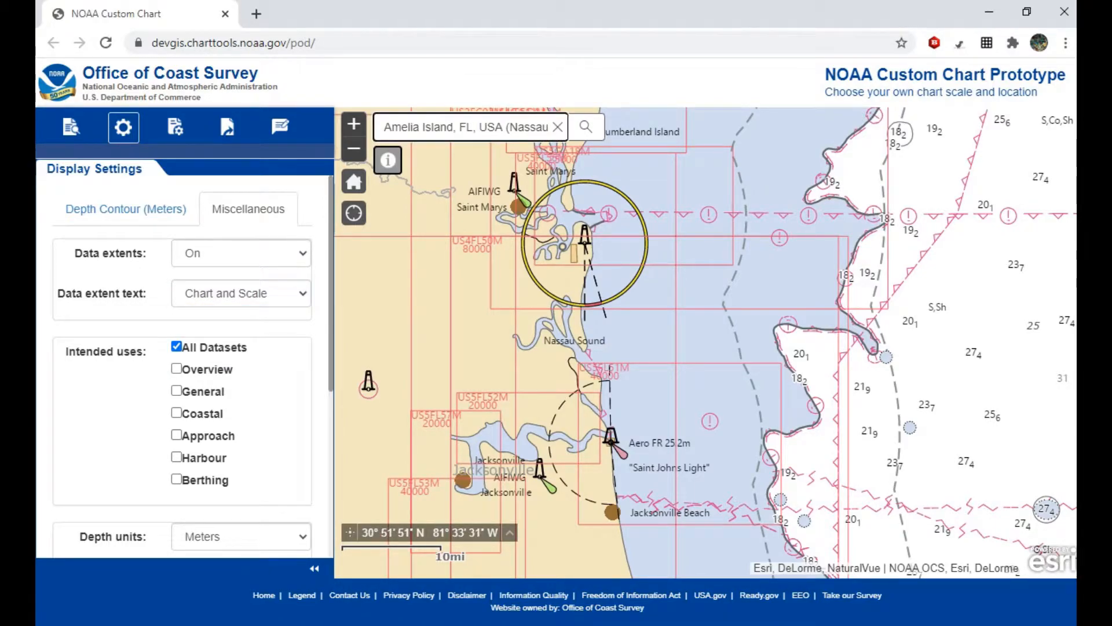
pyautogui.press('Return')
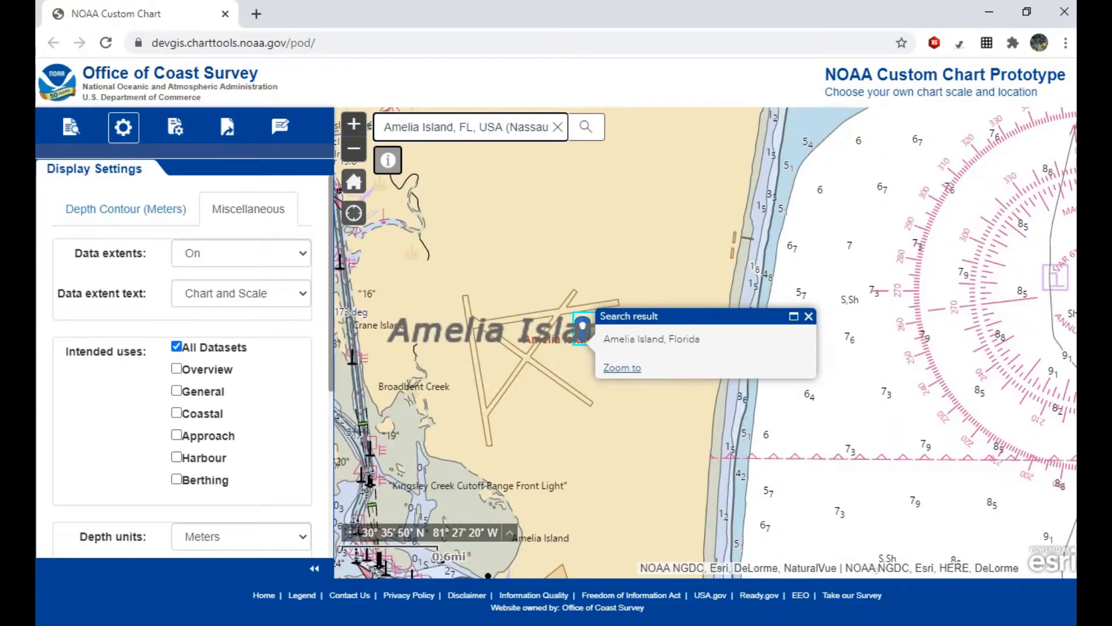
pyautogui.click(777, 175)
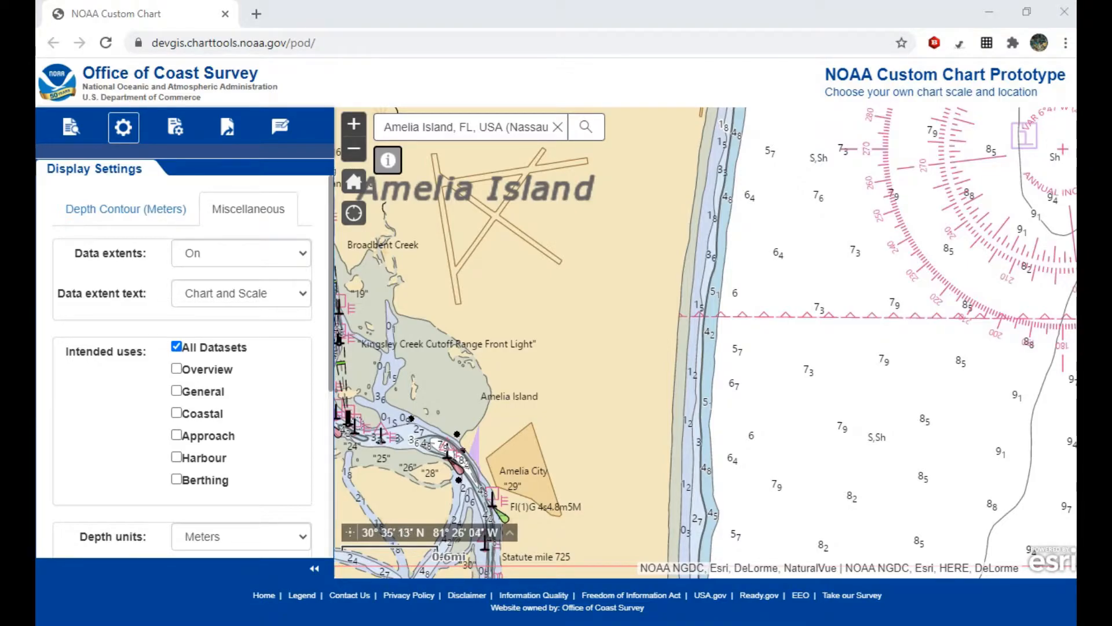
# - Review the Intended uses categories from Overview to Berthing and examine the chart around Amelia Island and Amelia City
pyautogui.moveTo(248, 347); pyautogui.dragTo(181, 413)
pyautogui.moveTo(237, 435); pyautogui.dragTo(181, 480)
pyautogui.click(168, 446)
pyautogui.moveTo(233, 369); pyautogui.dragTo(182, 413)
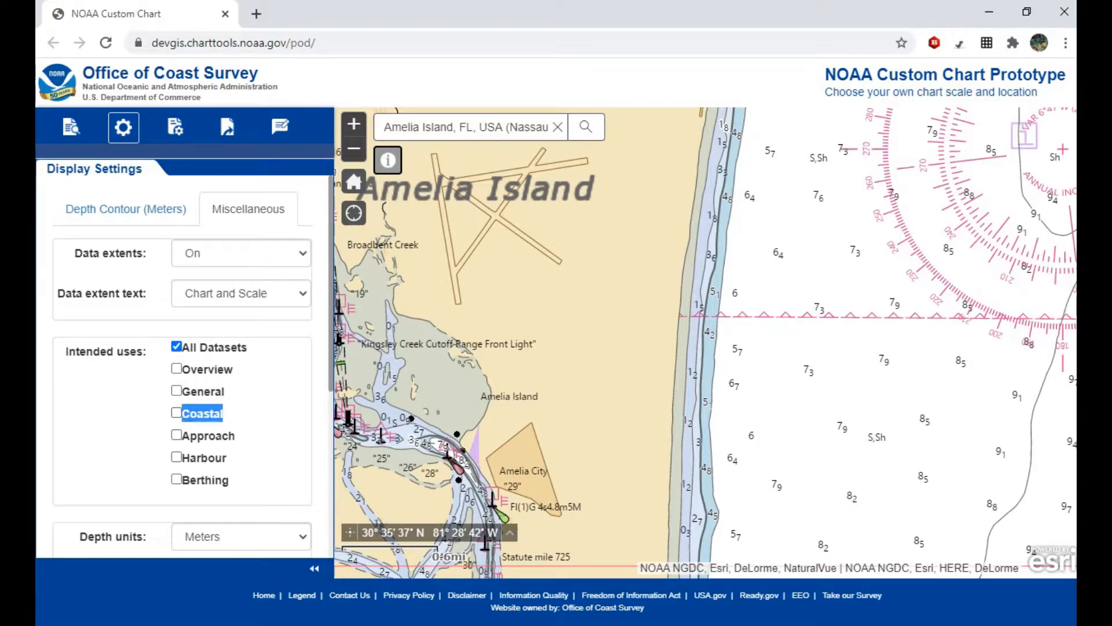
pyautogui.click(232, 434)
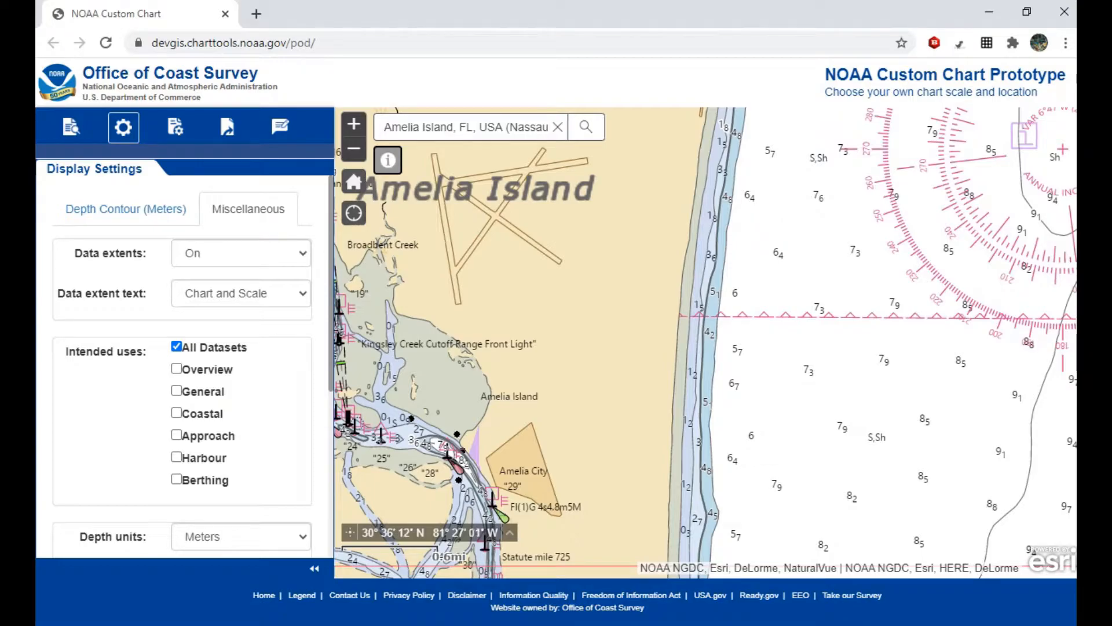
pyautogui.moveTo(618, 308); pyautogui.dragTo(618, 431)
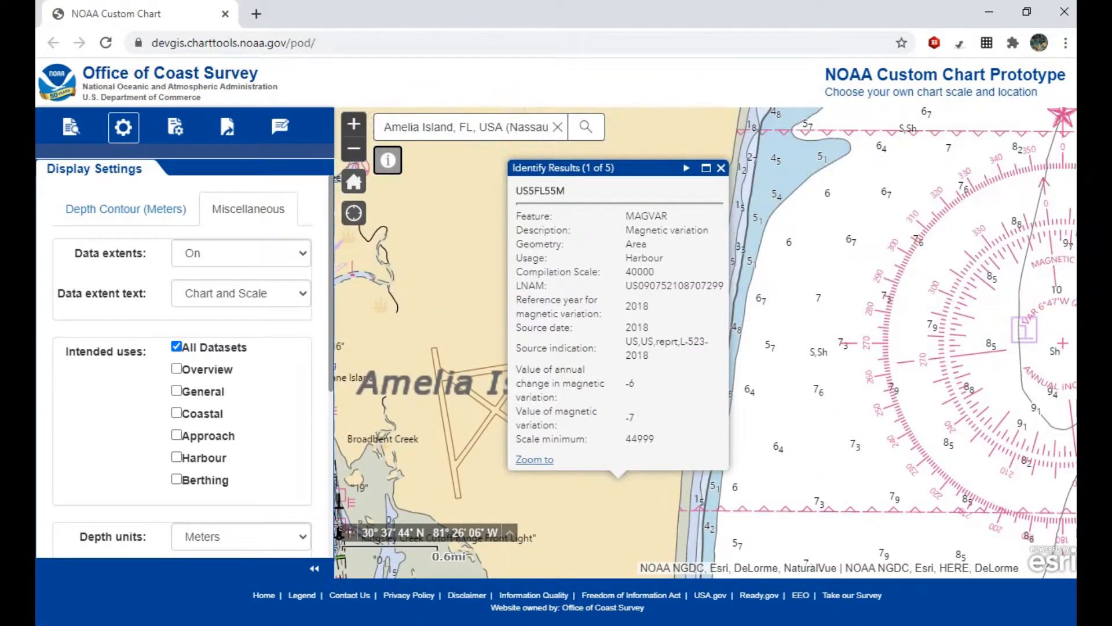
pyautogui.click(721, 168)
pyautogui.moveTo(635, 384); pyautogui.dragTo(623, 231)
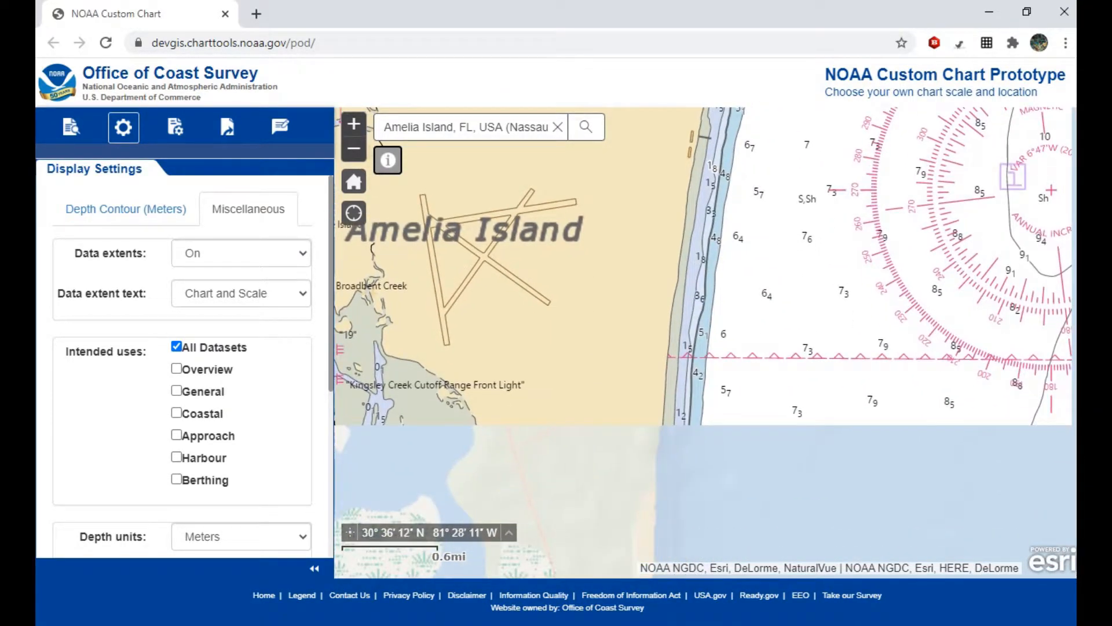
pyautogui.scroll(-1, 545, 348)
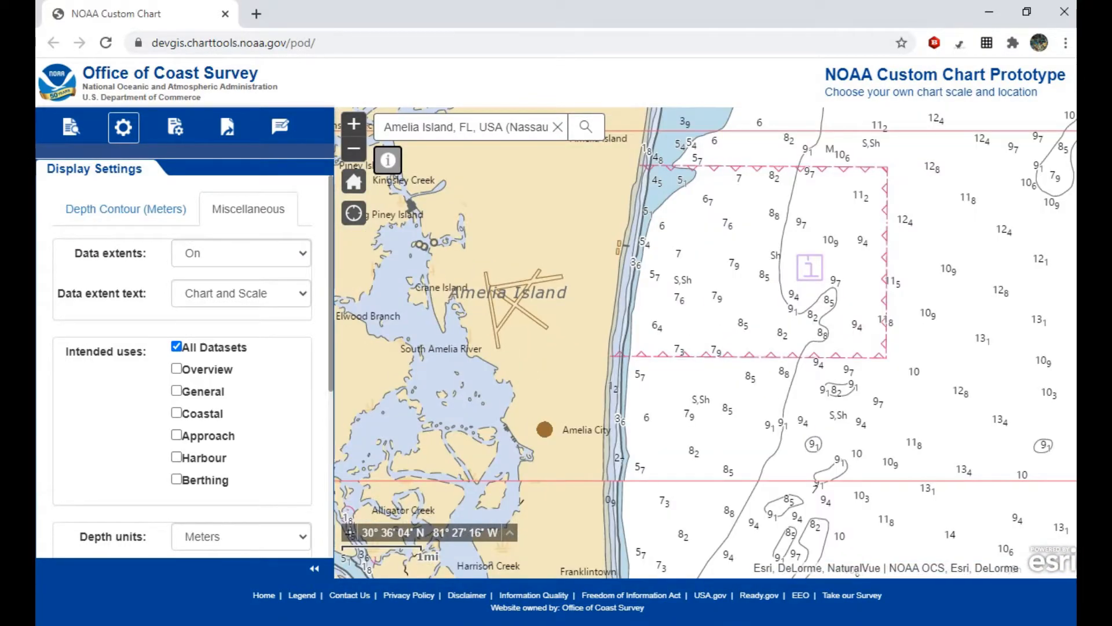
pyautogui.scroll(1, 550, 353)
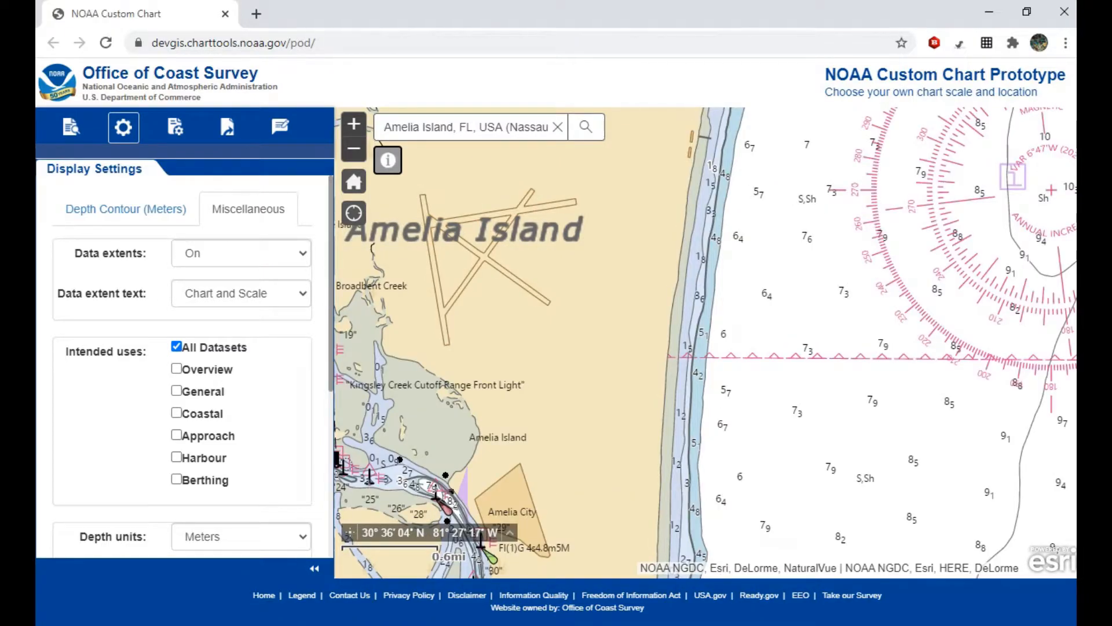
pyautogui.moveTo(544, 418); pyautogui.dragTo(556, 365)
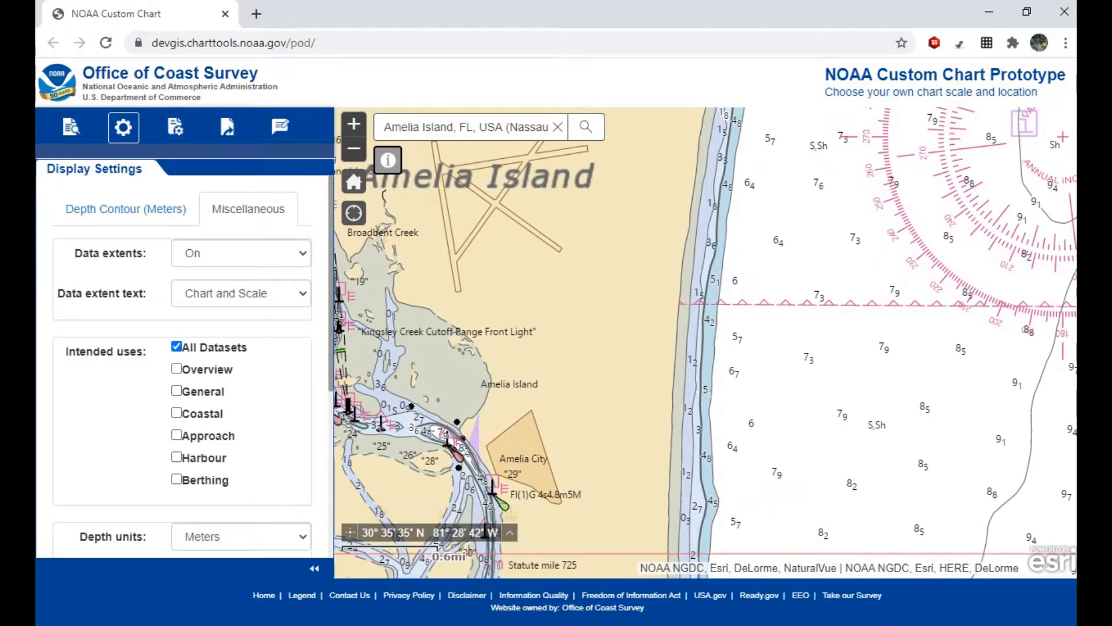
# - Limit the Intended uses to Overview and show the chart coverage from Amelia Island out to all of North America
pyautogui.scroll(-1, 739, 416)
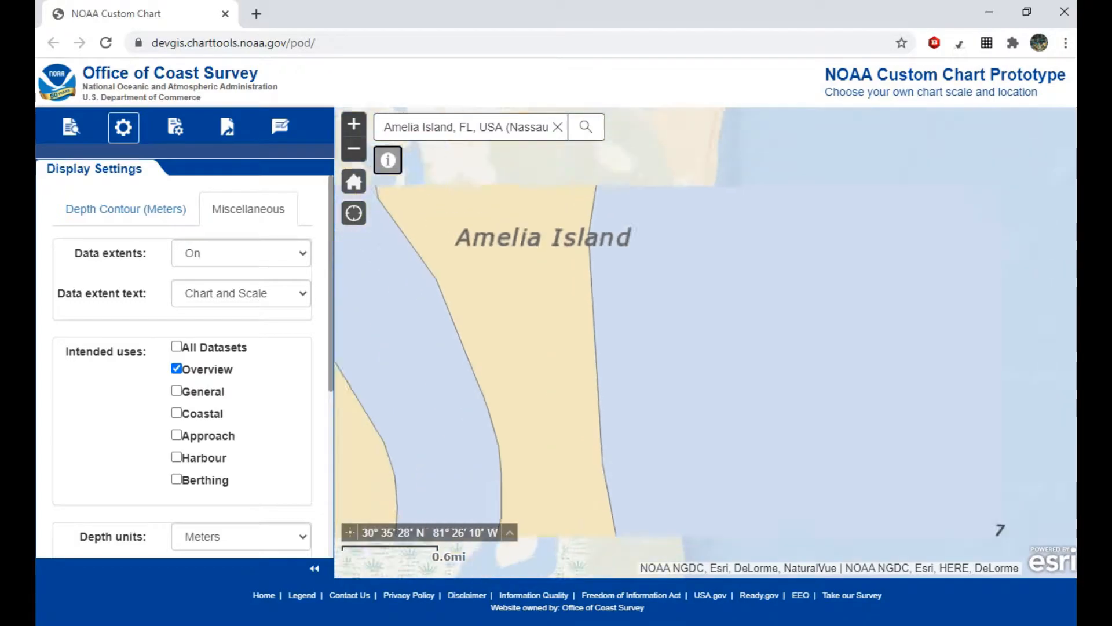
pyautogui.scroll(-2, 688, 435)
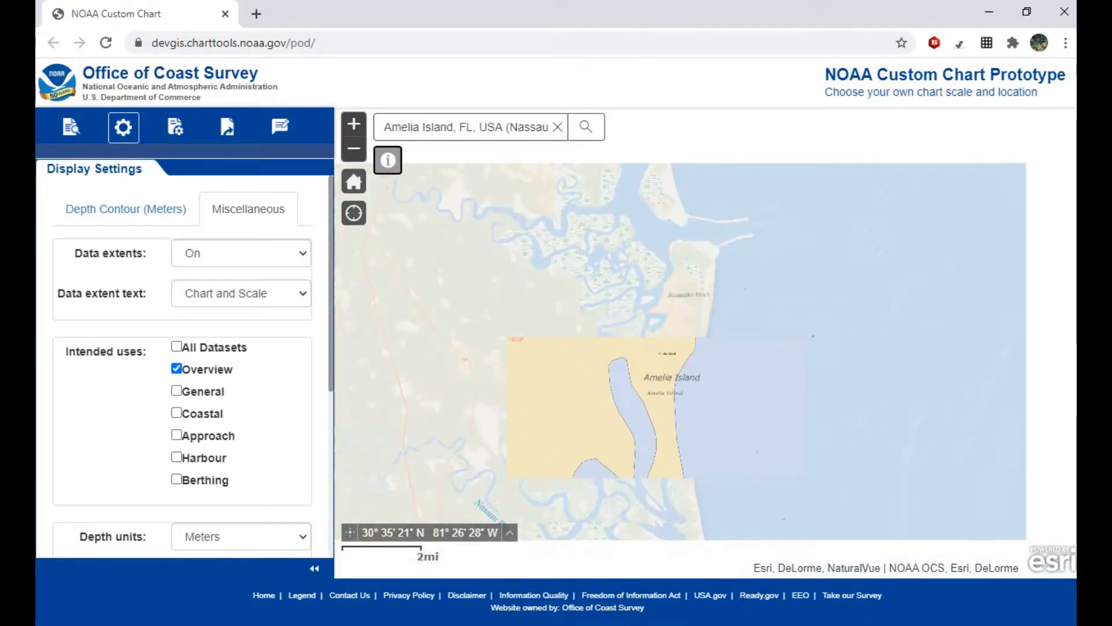
pyautogui.scroll(-3, 688, 435)
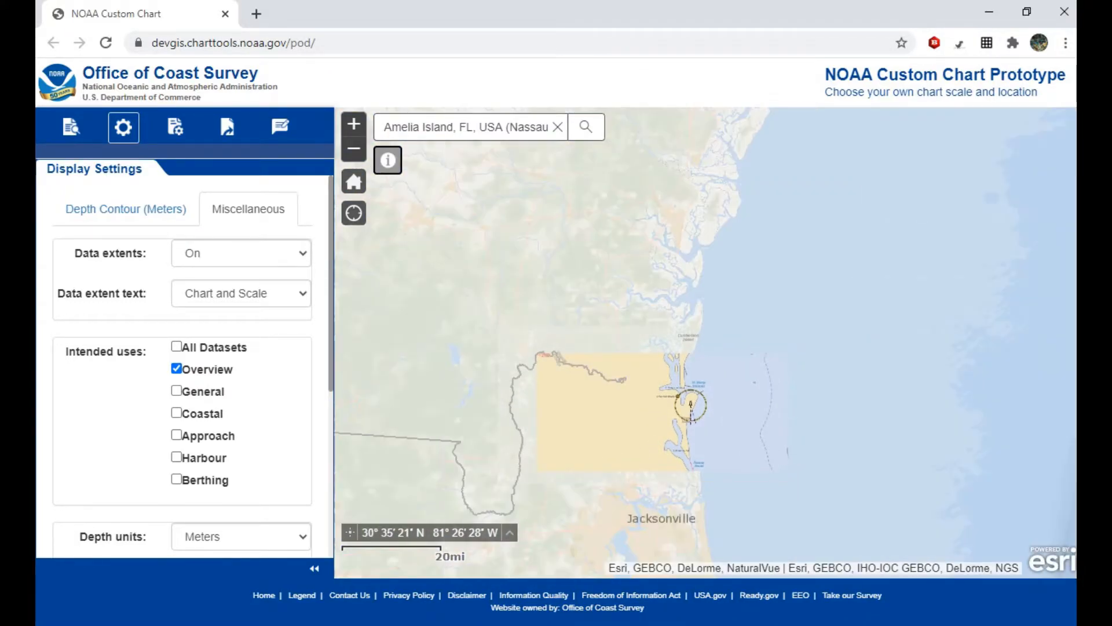
pyautogui.scroll(-2, 689, 435)
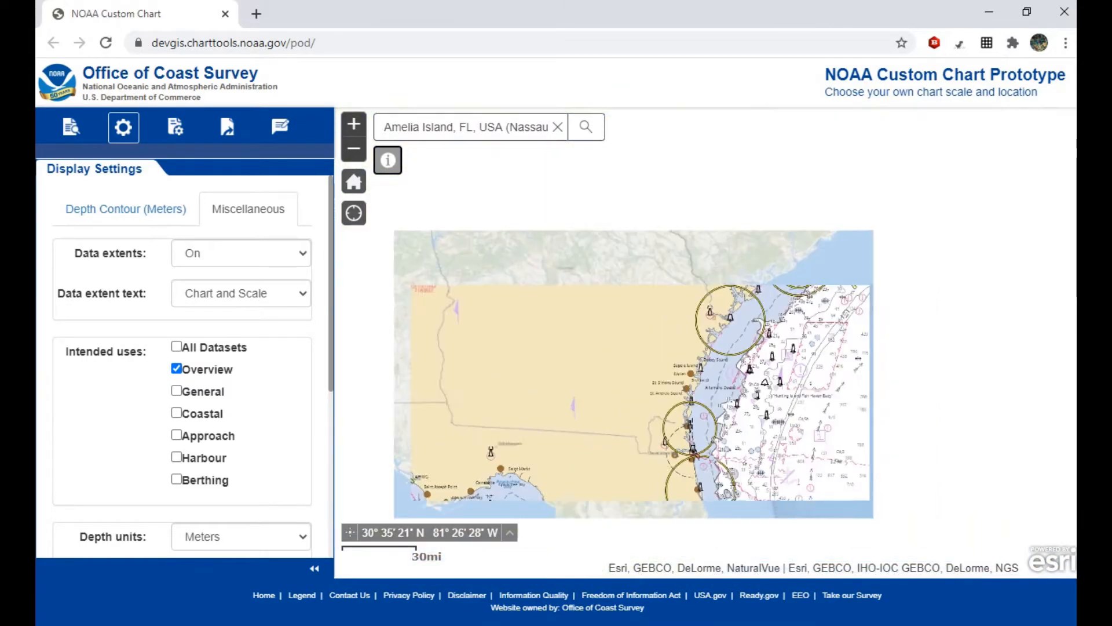
pyautogui.scroll(-2, 688, 435)
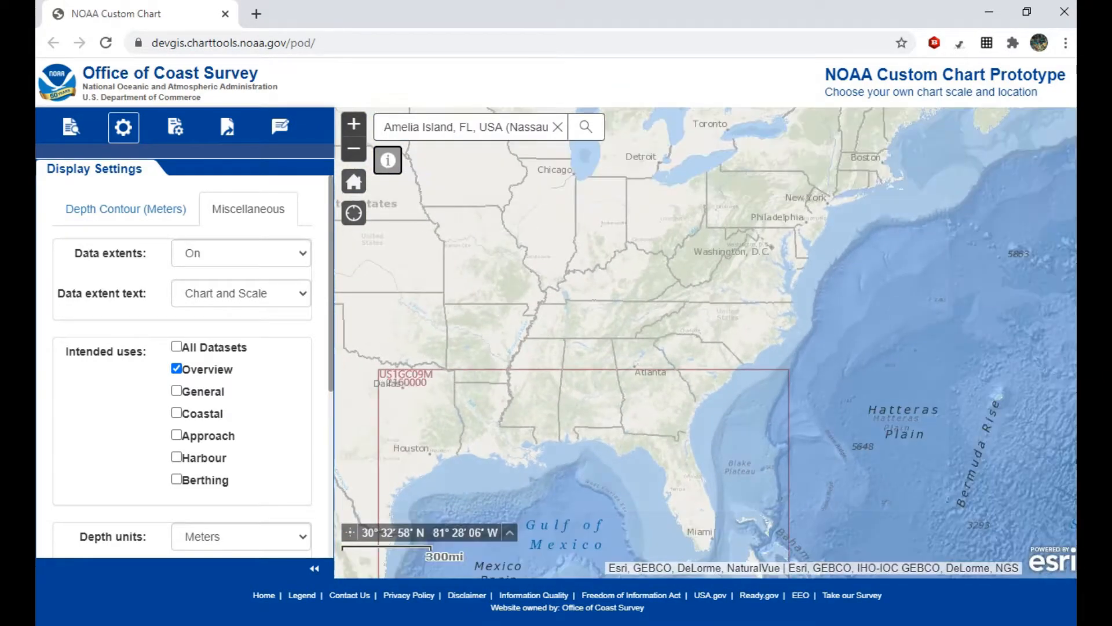
pyautogui.scroll(-1, 688, 435)
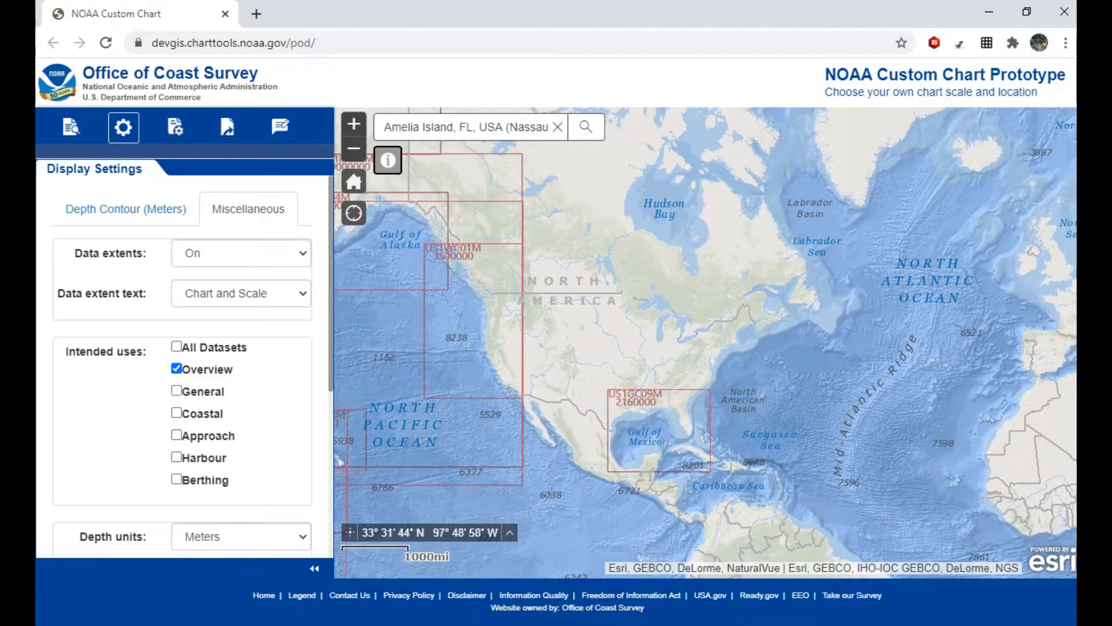
# - Examine the Overview chart extents across Alaska, the North Pacific, Hawaii and the Gulf of Mexico
pyautogui.moveTo(531, 411); pyautogui.dragTo(751, 469)
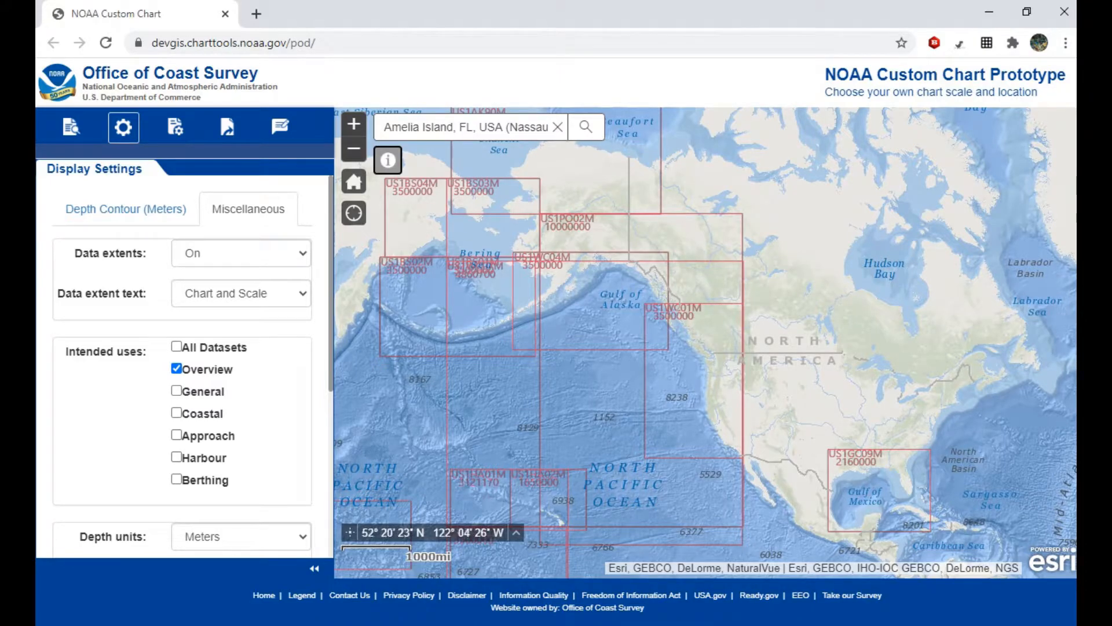
pyautogui.moveTo(530, 284); pyautogui.dragTo(663, 284)
pyautogui.moveTo(820, 461); pyautogui.dragTo(746, 337)
pyautogui.moveTo(612, 398); pyautogui.dragTo(664, 359)
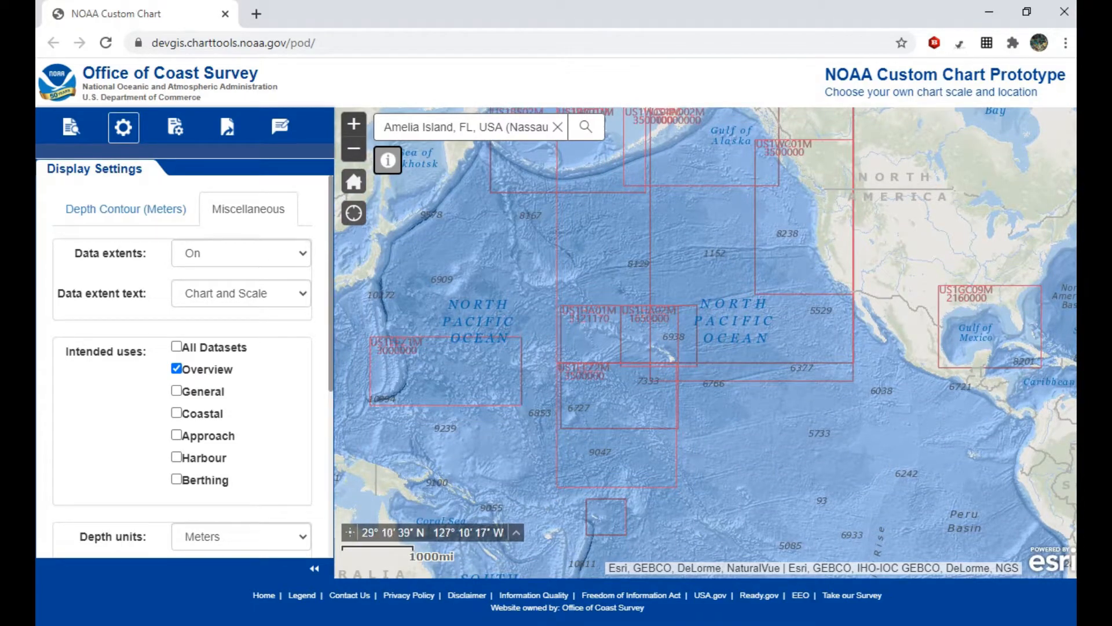
pyautogui.moveTo(764, 413); pyautogui.dragTo(715, 482)
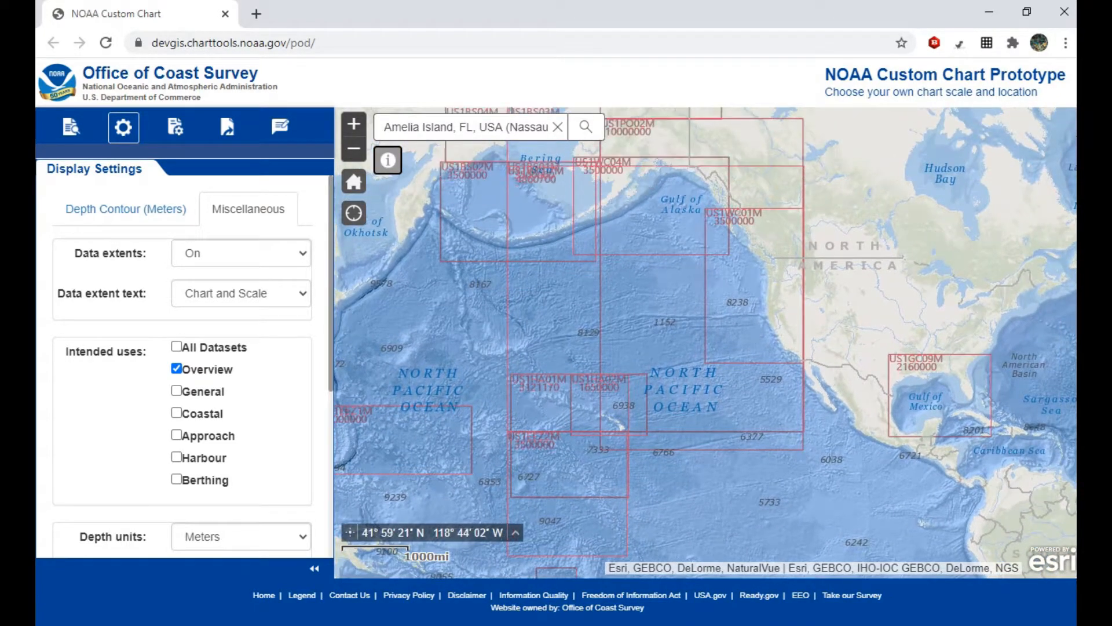
pyautogui.moveTo(949, 393); pyautogui.dragTo(824, 408)
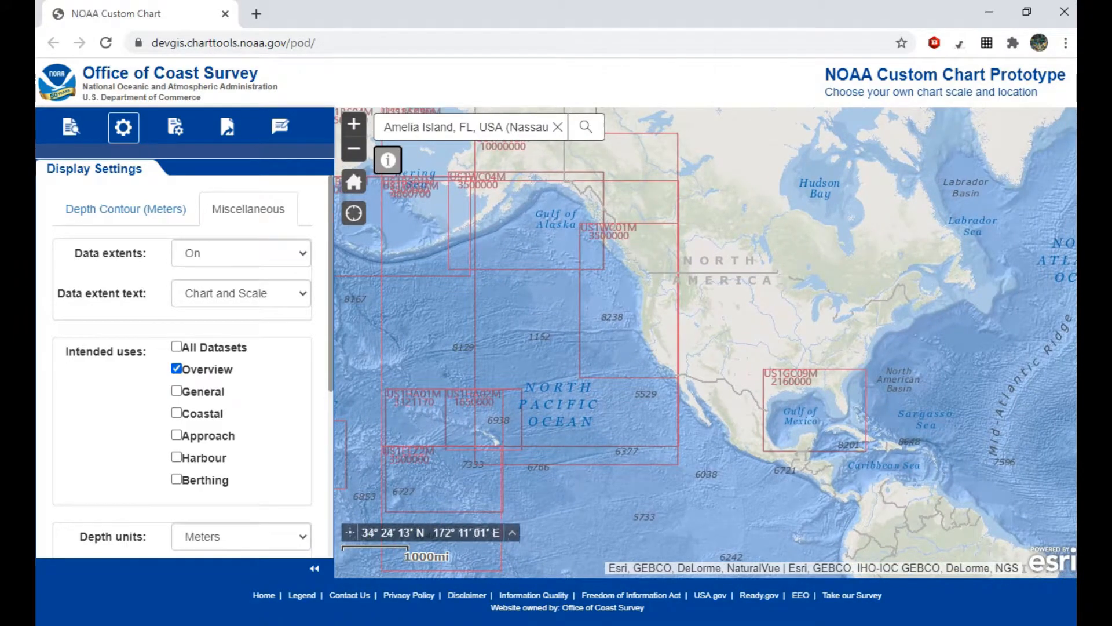
pyautogui.moveTo(840, 437); pyautogui.dragTo(775, 435)
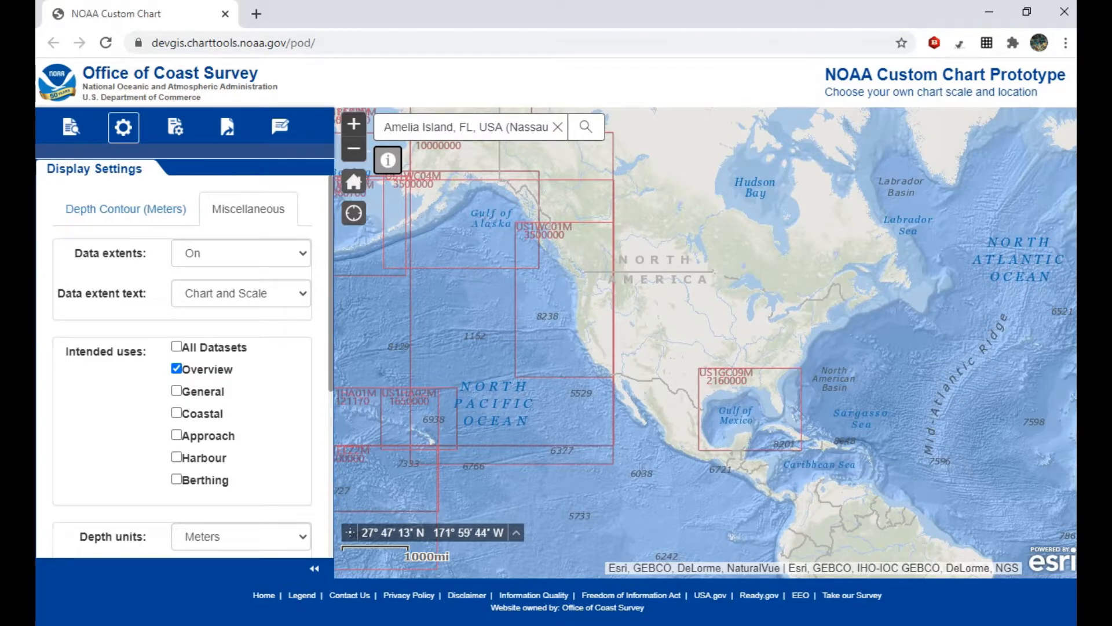
# - Switch the Intended uses selection from Overview to General
pyautogui.click(176, 368)
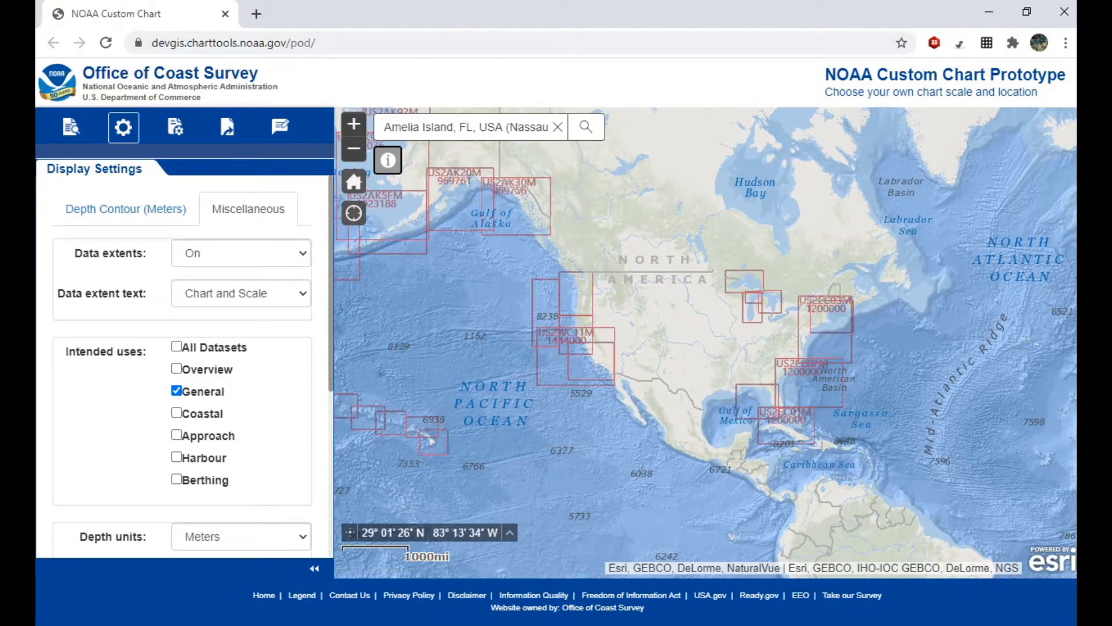
# - Return the map to Amelia Island and examine the General chart coverage along the coast from Jacksonville to Georgia
pyautogui.click(455, 127)
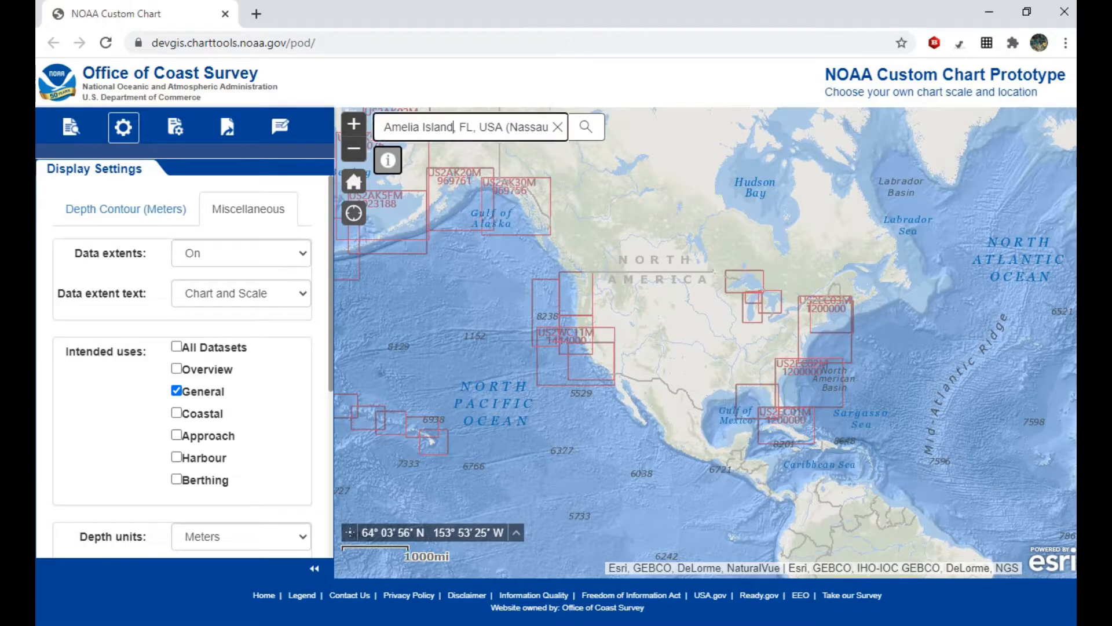
pyautogui.press('Return')
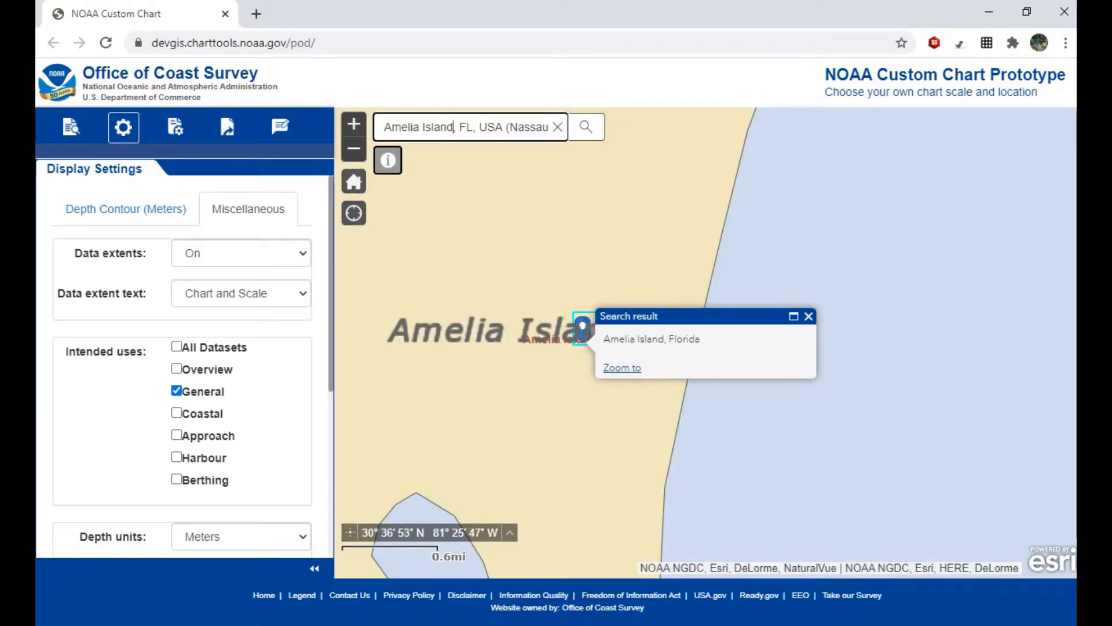
pyautogui.click(809, 317)
pyautogui.scroll(-1, 505, 468)
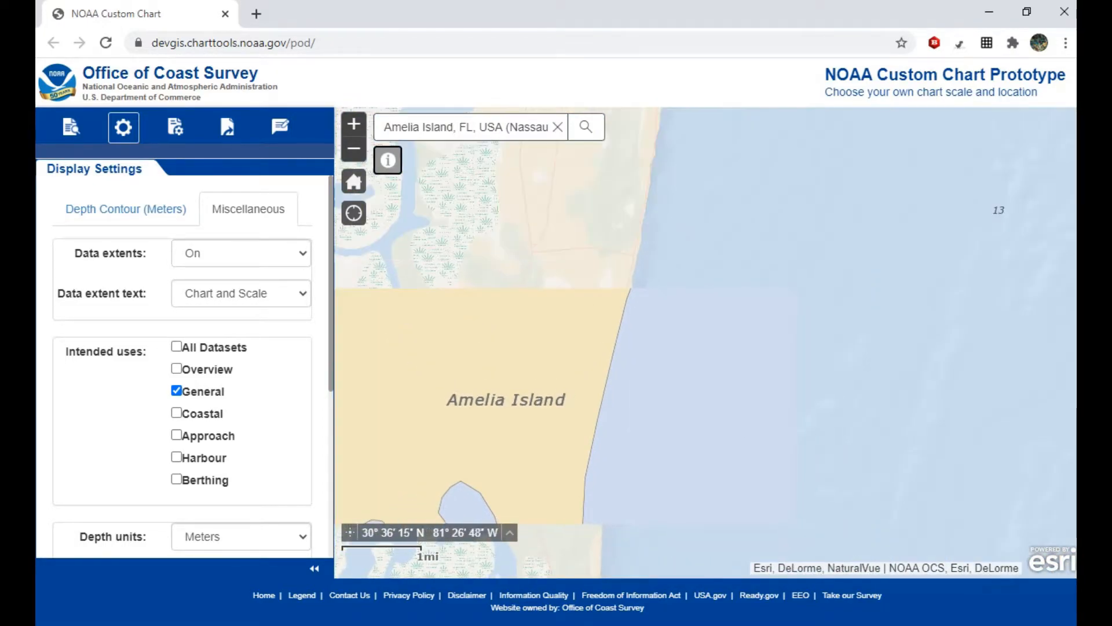
pyautogui.scroll(-1, 585, 449)
pyautogui.scroll(-3, 572, 324)
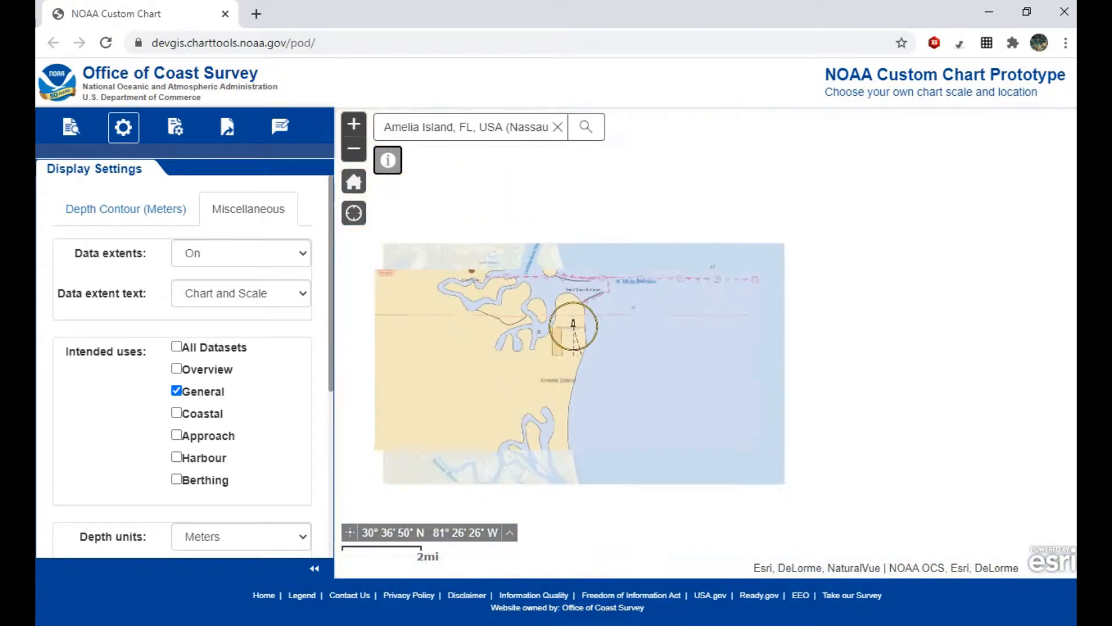
pyautogui.scroll(-1, 575, 388)
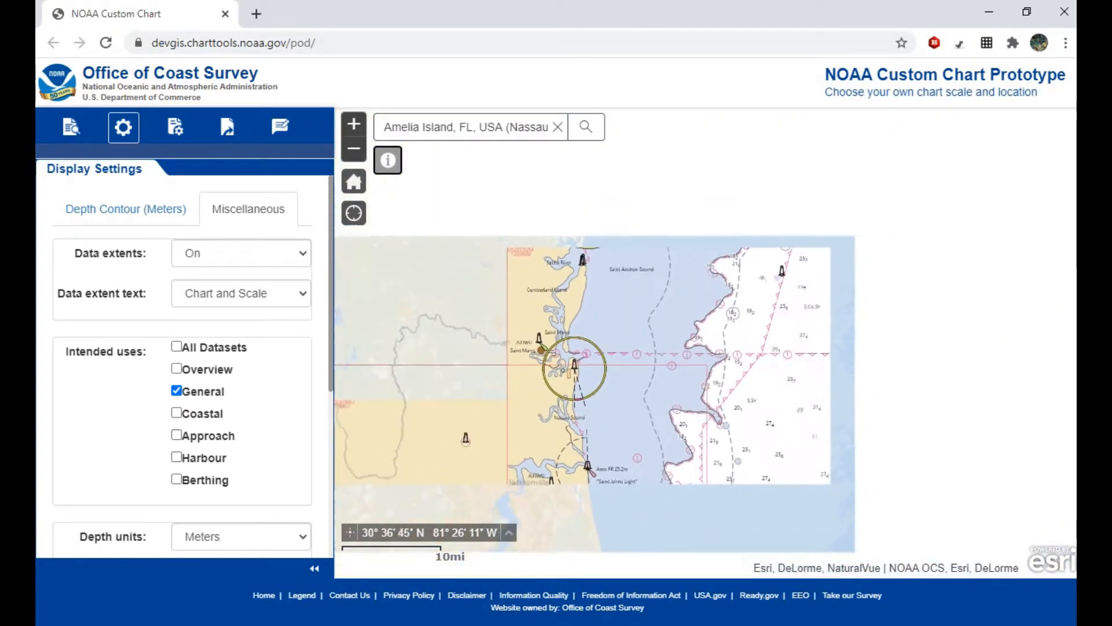
pyautogui.moveTo(760, 417); pyautogui.dragTo(675, 424)
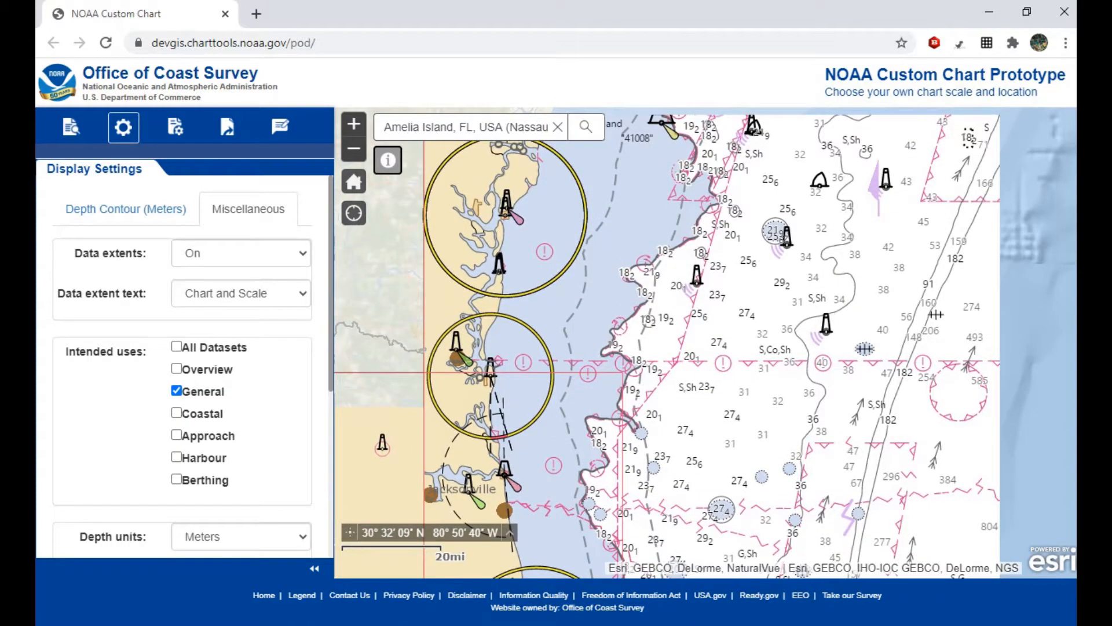
pyautogui.scroll(-1, 637, 394)
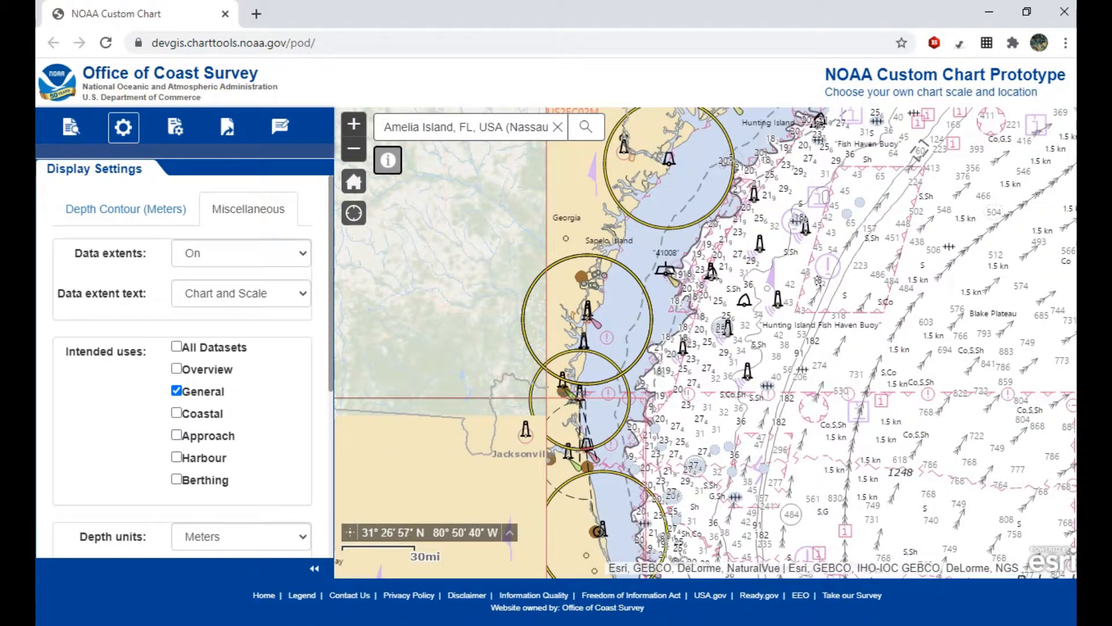
pyautogui.scroll(-2, 705, 342)
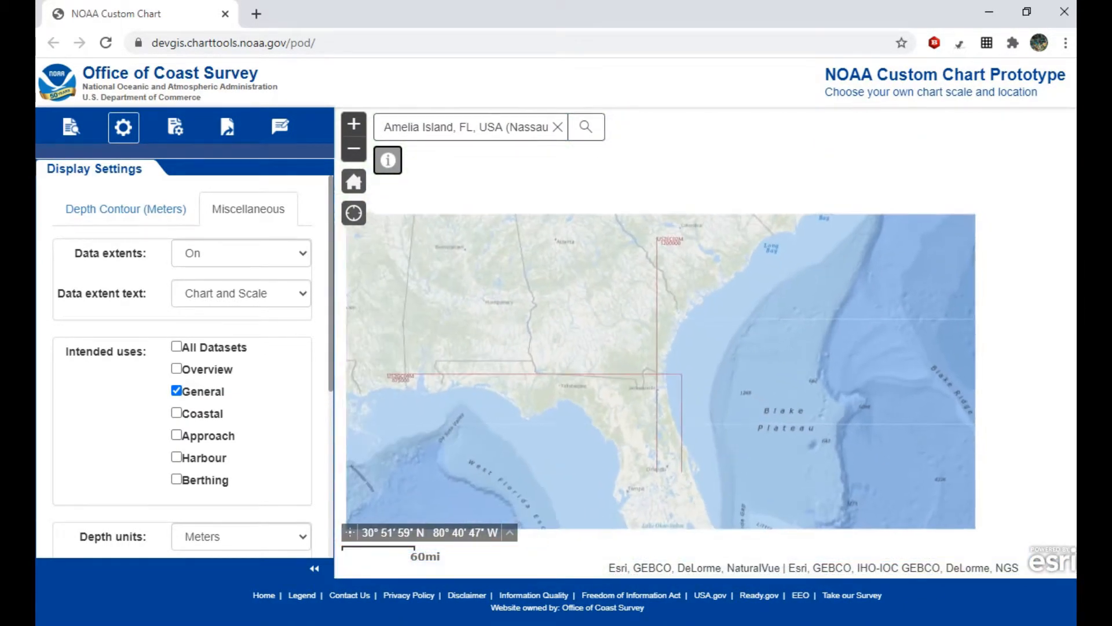
# - Examine the General chart extents across the United States and the chart detail off the Georgia coast and Blake Plateau
pyautogui.scroll(-1, 703, 355)
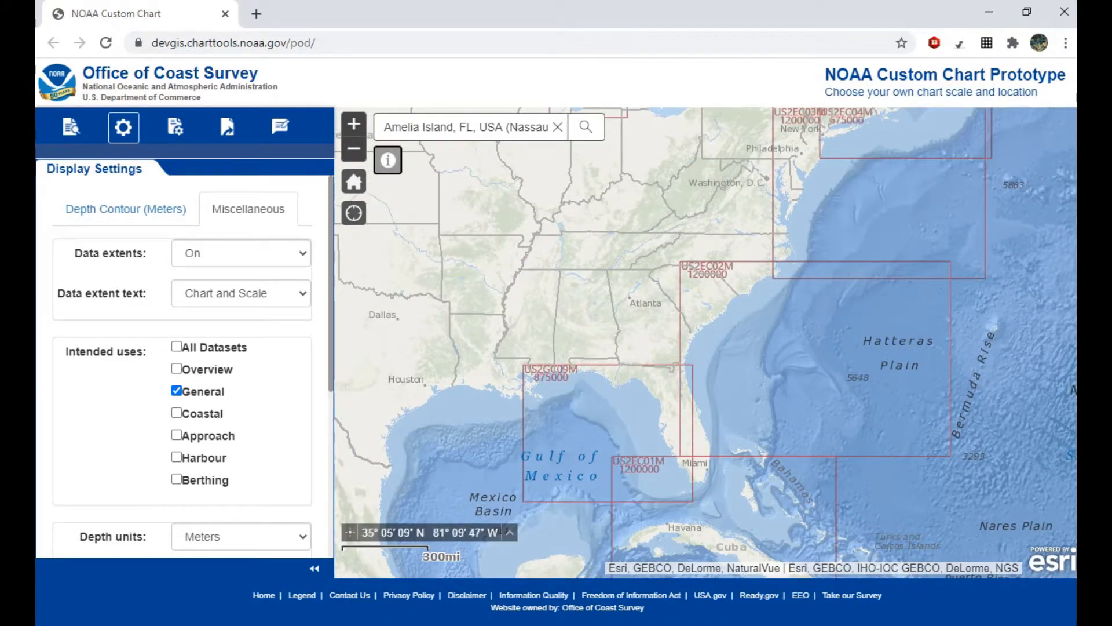
pyautogui.scroll(-1, 818, 365)
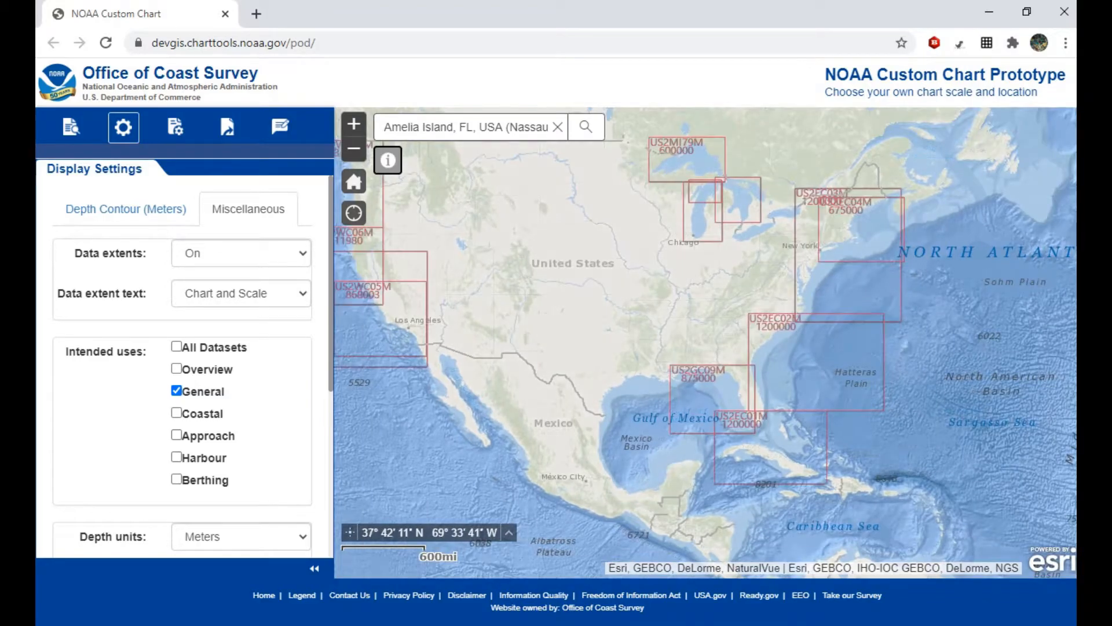
pyautogui.scroll(2, 784, 363)
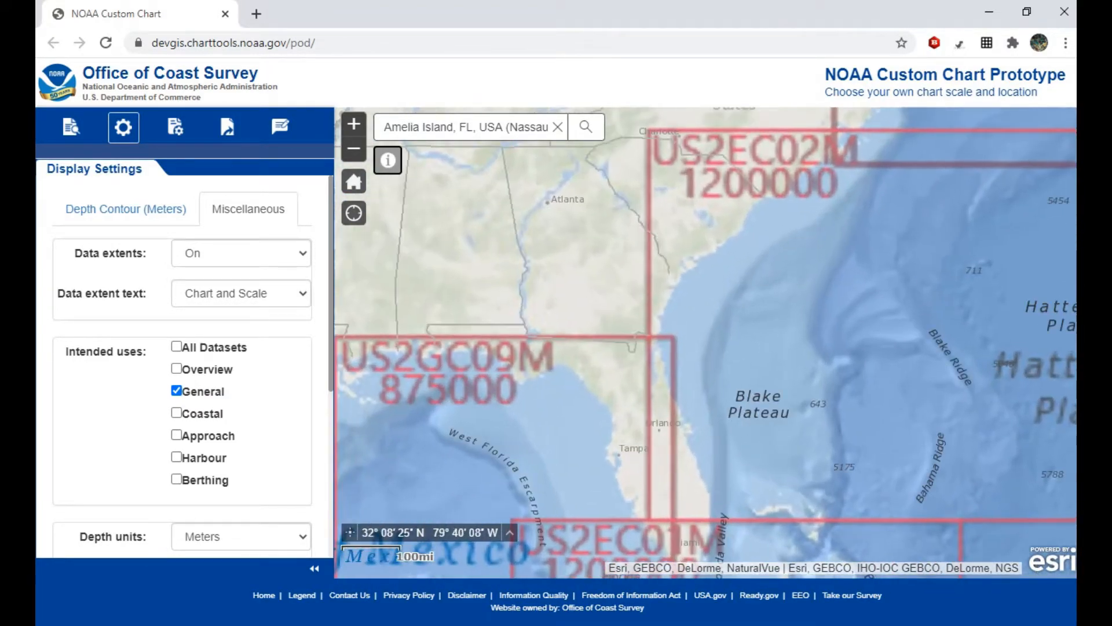
pyautogui.scroll(1, 723, 325)
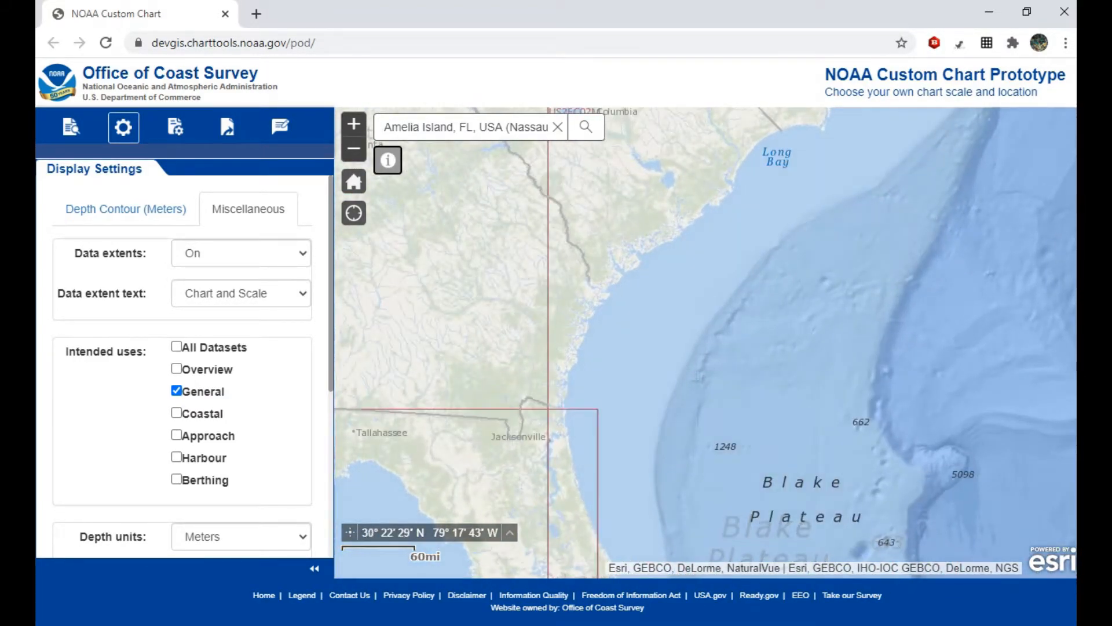
pyautogui.scroll(1, 723, 325)
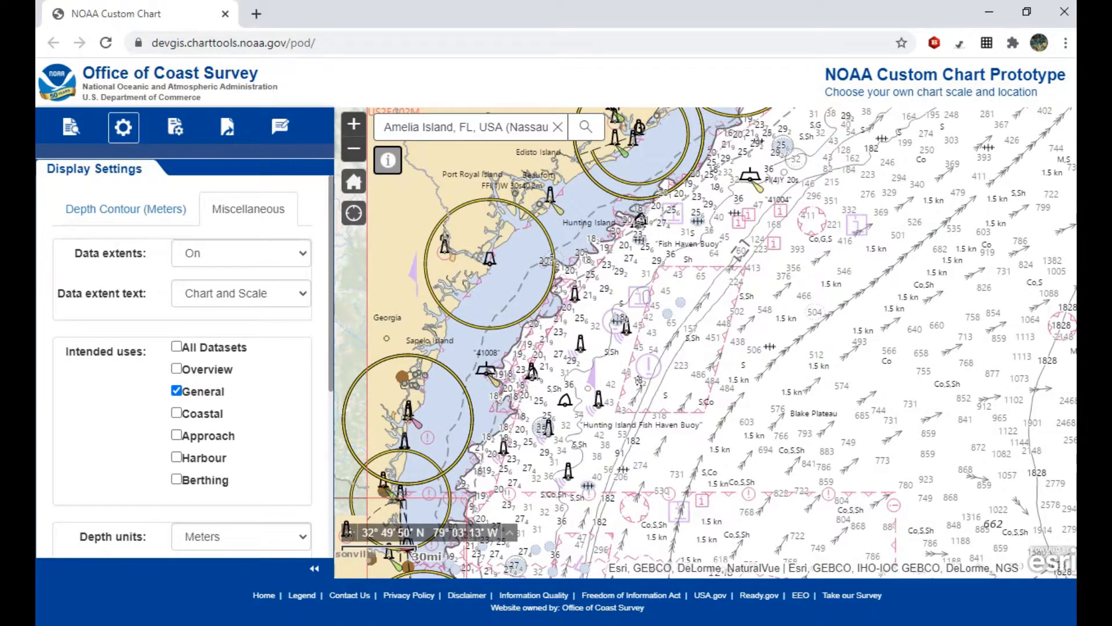
pyautogui.moveTo(881, 301); pyautogui.dragTo(621, 345)
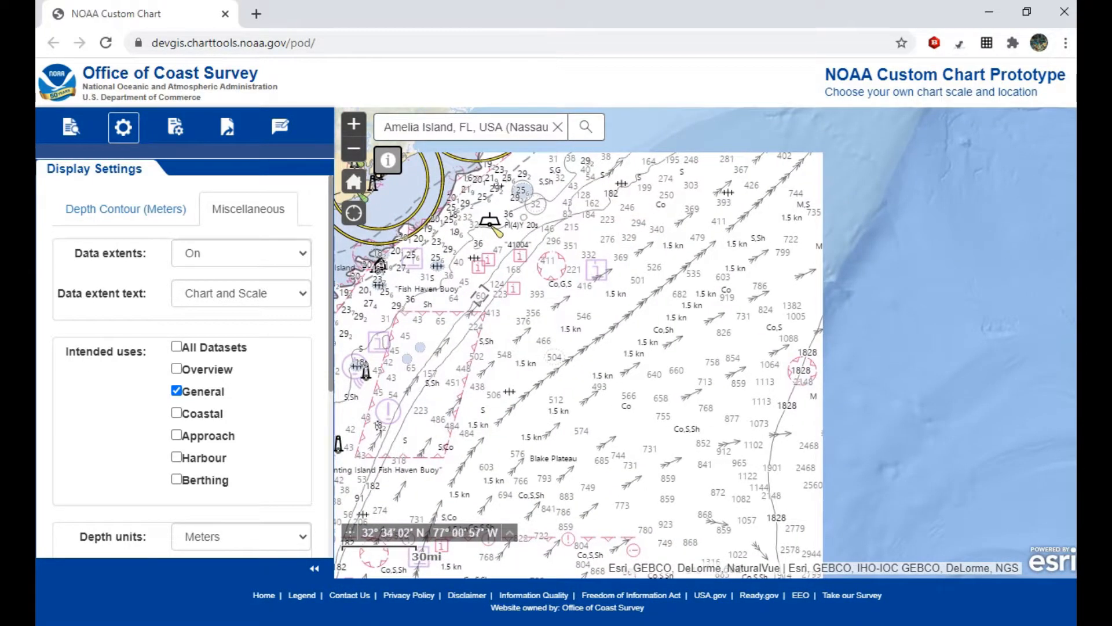
pyautogui.moveTo(552, 432); pyautogui.dragTo(744, 296)
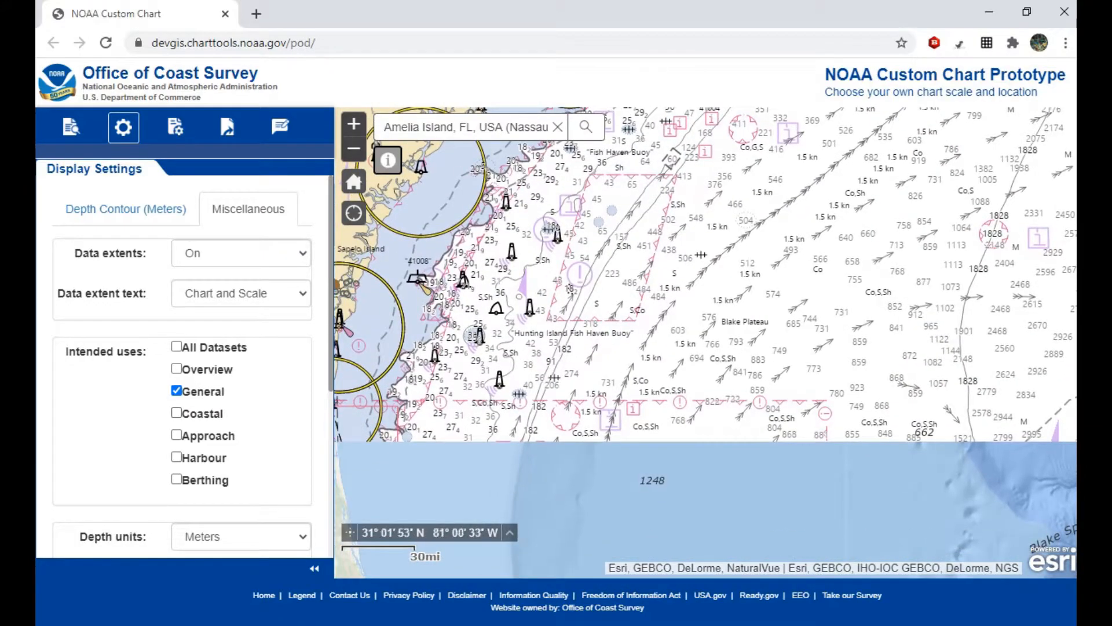
# - Switch the Intended uses from General to Coastal and show the Coastal chart around St. Simons Island
pyautogui.click(176, 391)
pyautogui.moveTo(442, 330); pyautogui.dragTo(689, 364)
pyautogui.scroll(1, 687, 363)
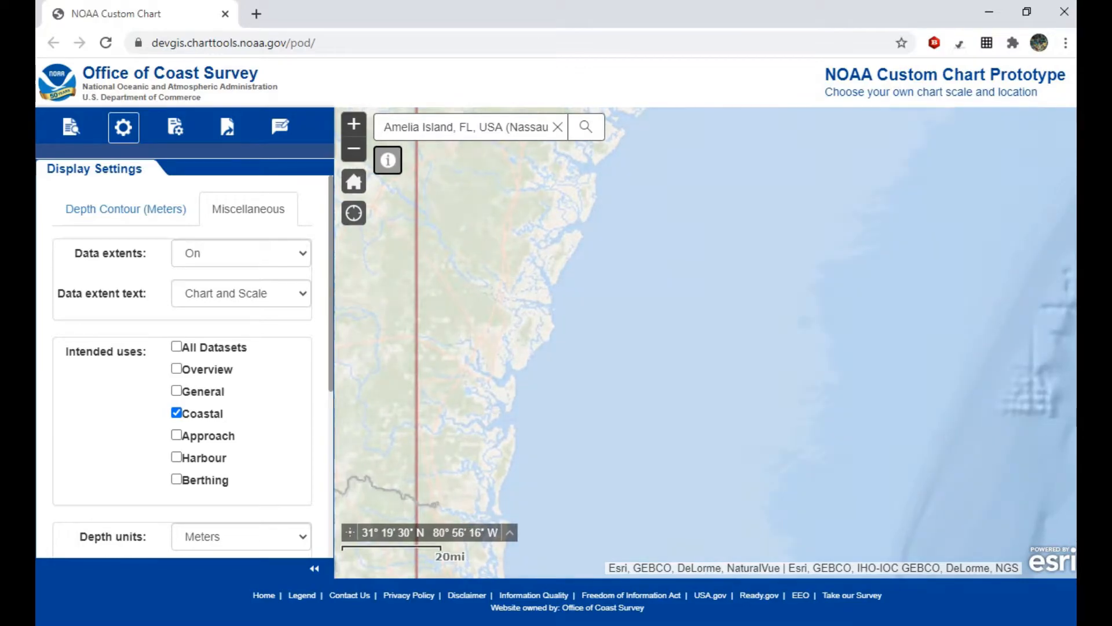
pyautogui.scroll(1, 539, 336)
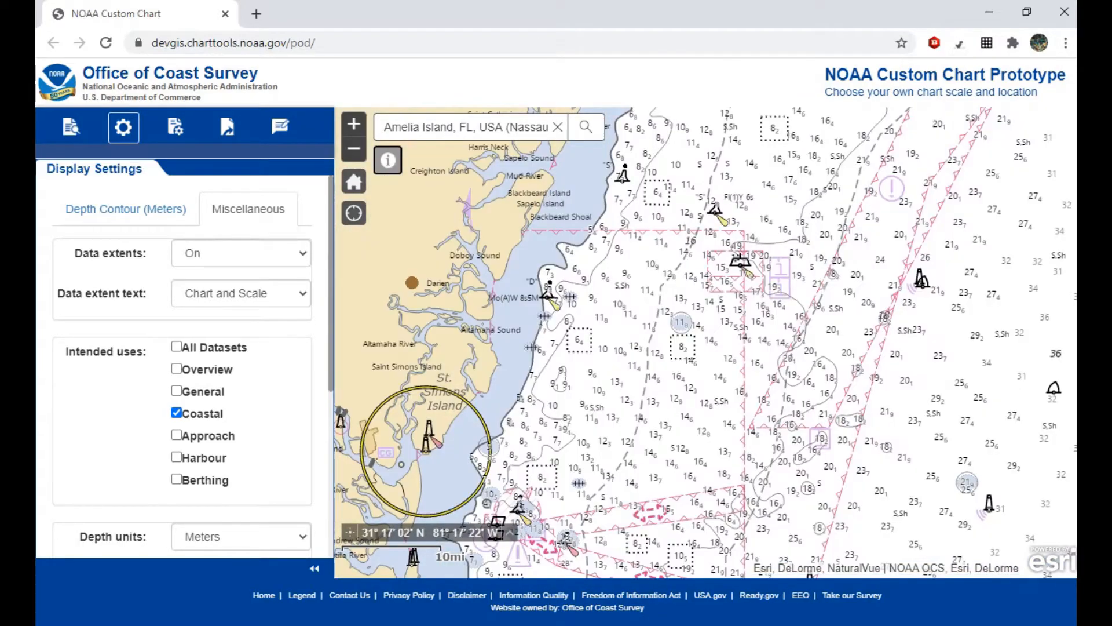
pyautogui.moveTo(488, 342); pyautogui.dragTo(516, 328)
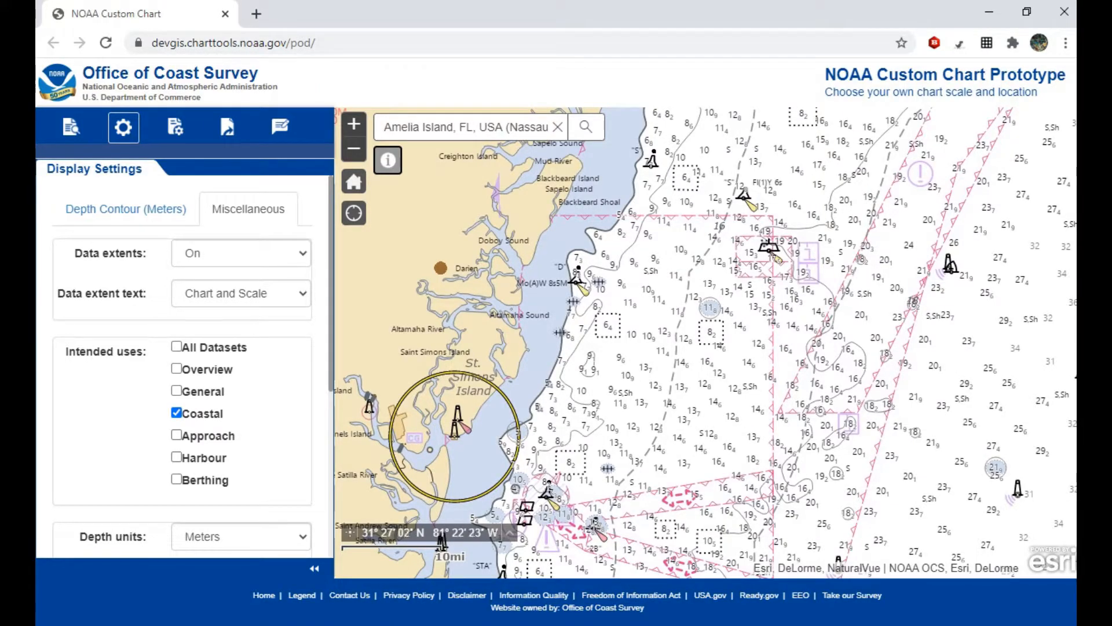
pyautogui.moveTo(499, 351); pyautogui.dragTo(560, 313)
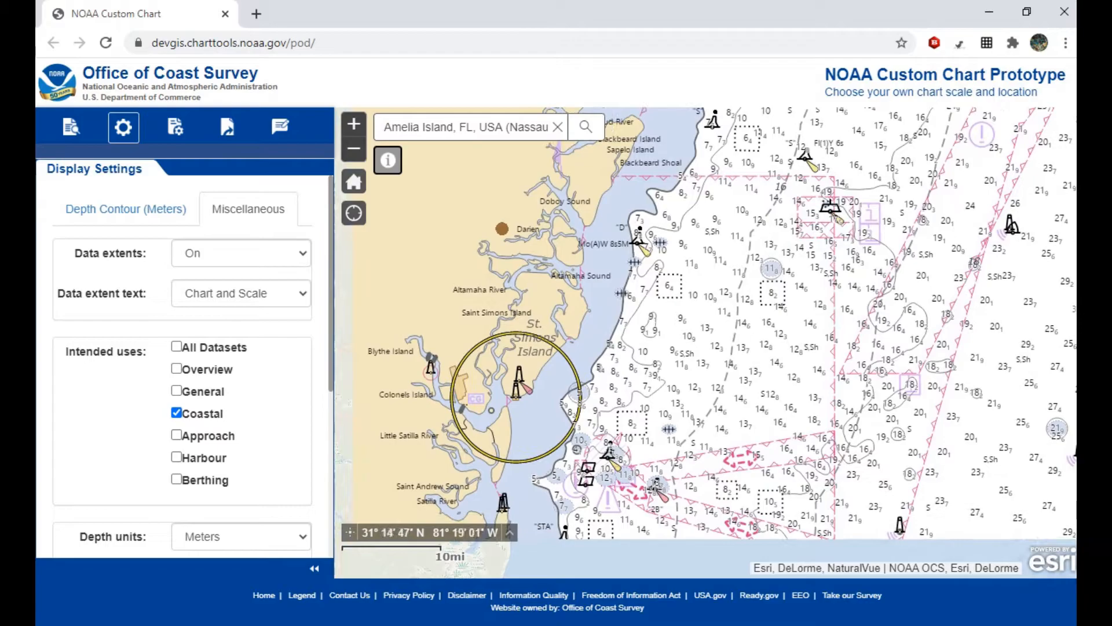
# - Return the map to Amelia Island and examine the Coastal chart from the island out to the Jacksonville area
pyautogui.click(463, 127)
pyautogui.press('Return')
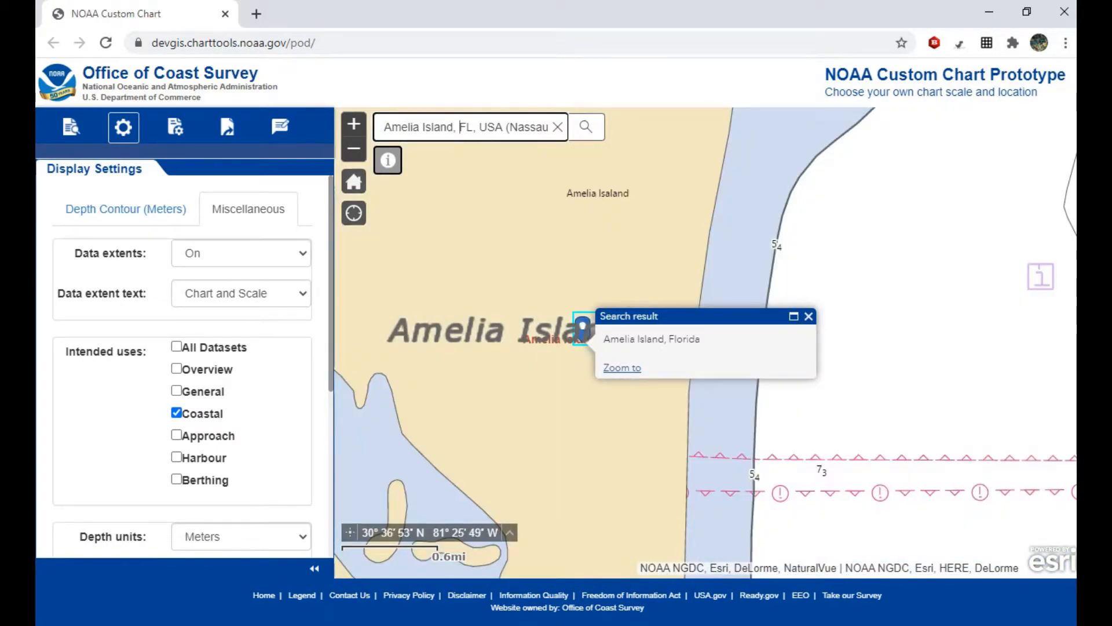
pyautogui.click(808, 316)
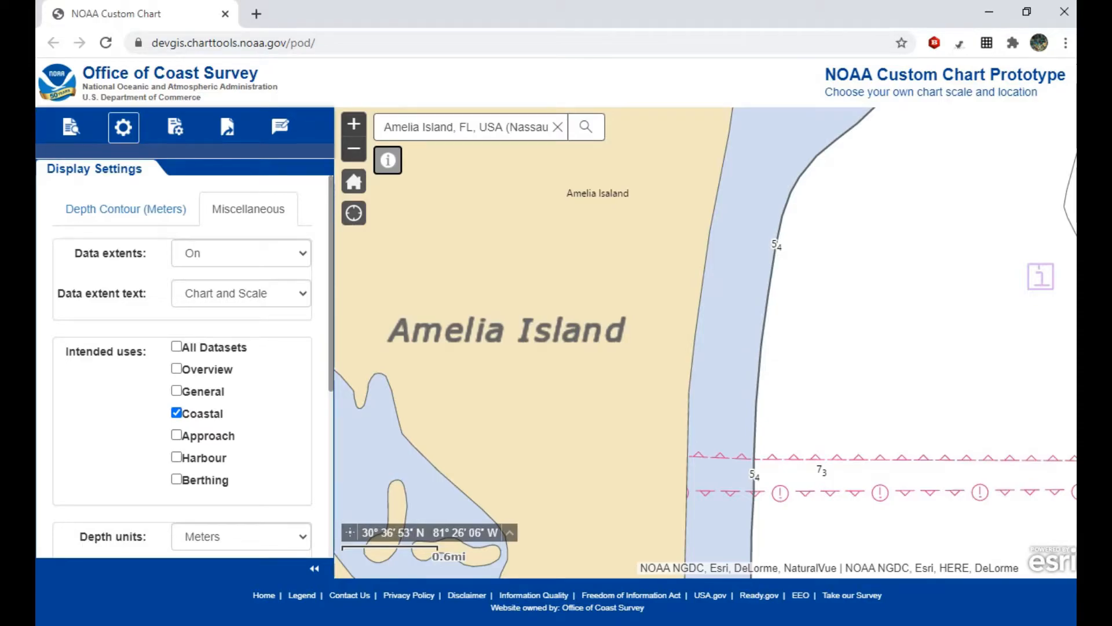
pyautogui.scroll(-2, 653, 435)
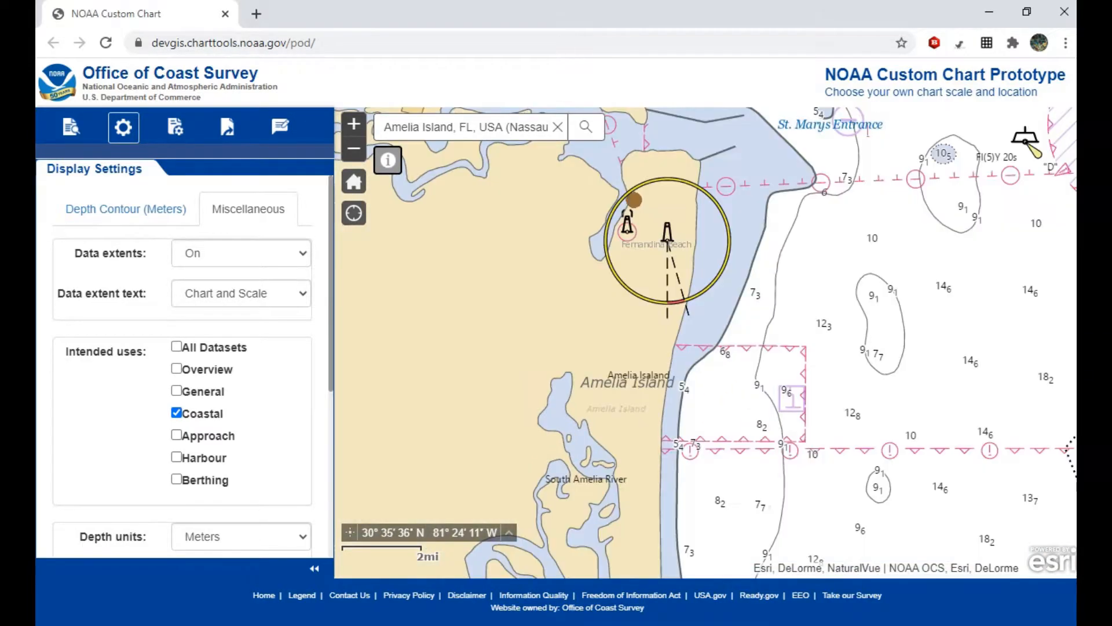
pyautogui.moveTo(760, 461); pyautogui.dragTo(663, 413)
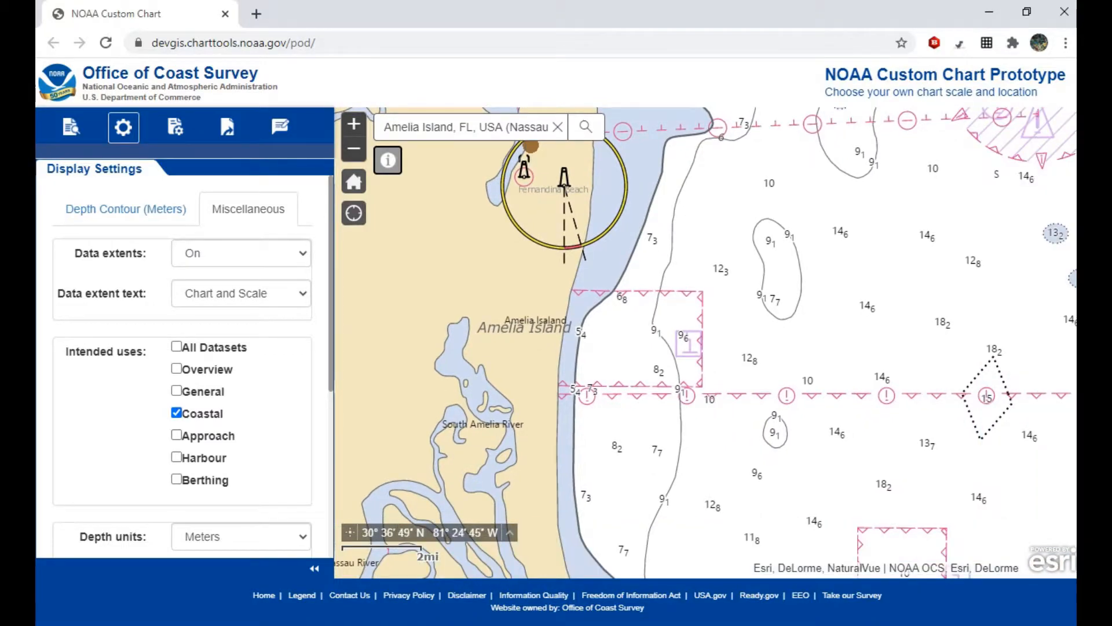
pyautogui.scroll(-1, 635, 328)
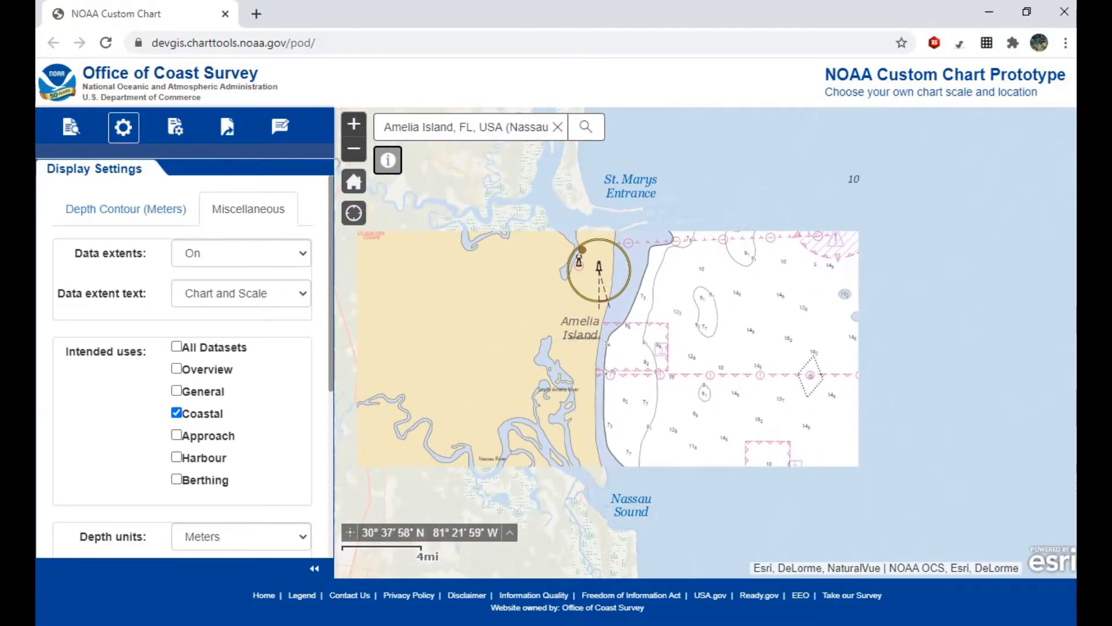
pyautogui.scroll(-2, 621, 356)
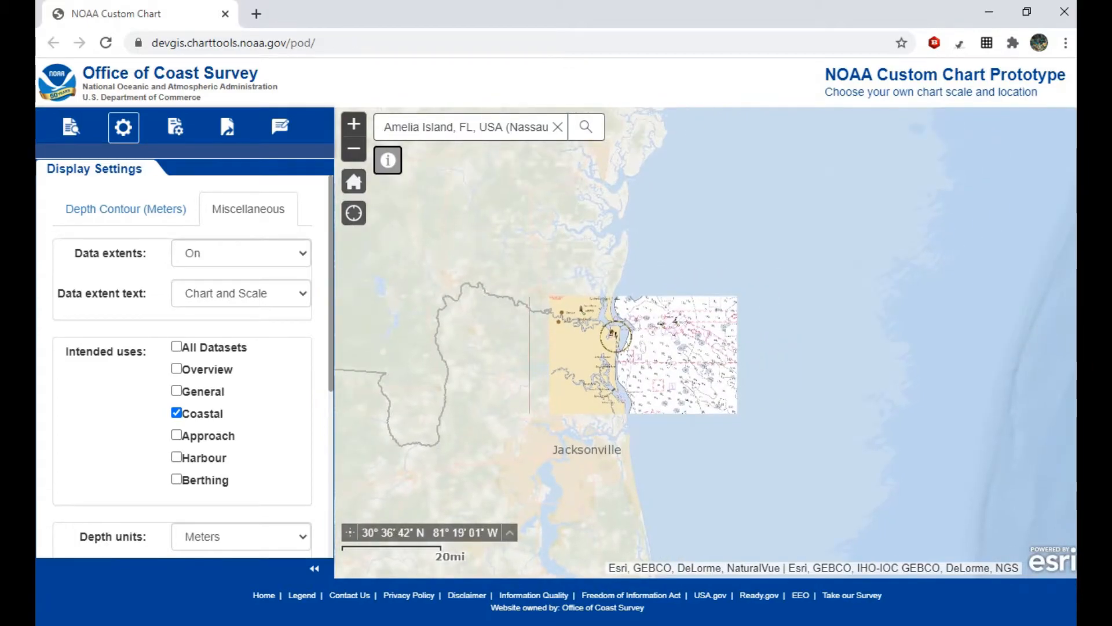
pyautogui.scroll(1, 652, 359)
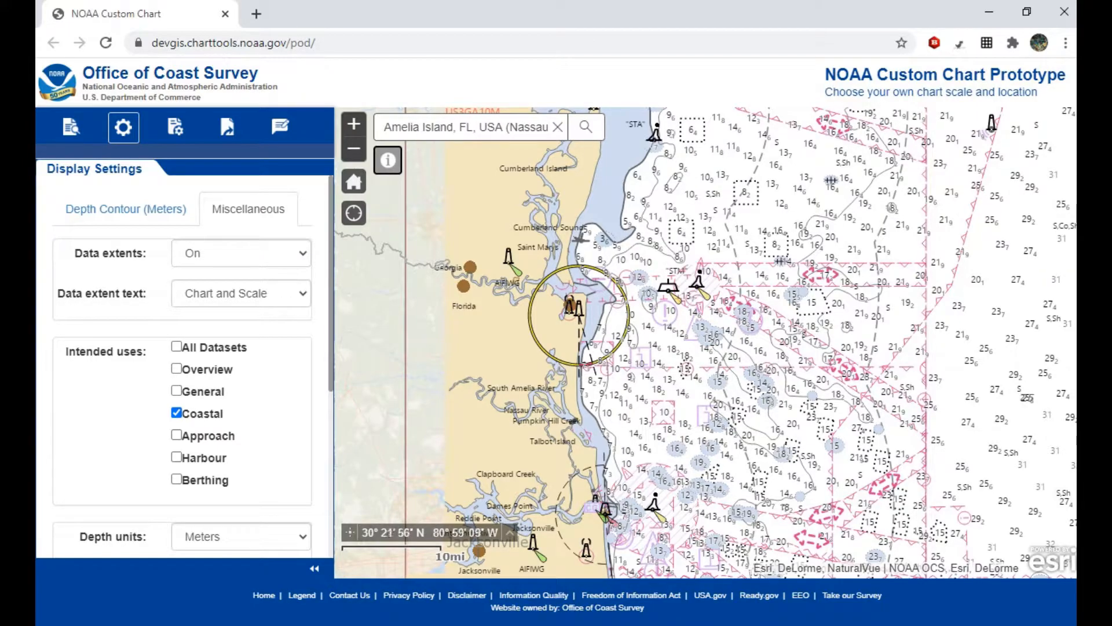
# - Switch the Intended uses from Coastal to Approach and recenter the map on Amelia Island
pyautogui.click(176, 435)
pyautogui.click(176, 412)
pyautogui.moveTo(653, 476); pyautogui.dragTo(662, 423)
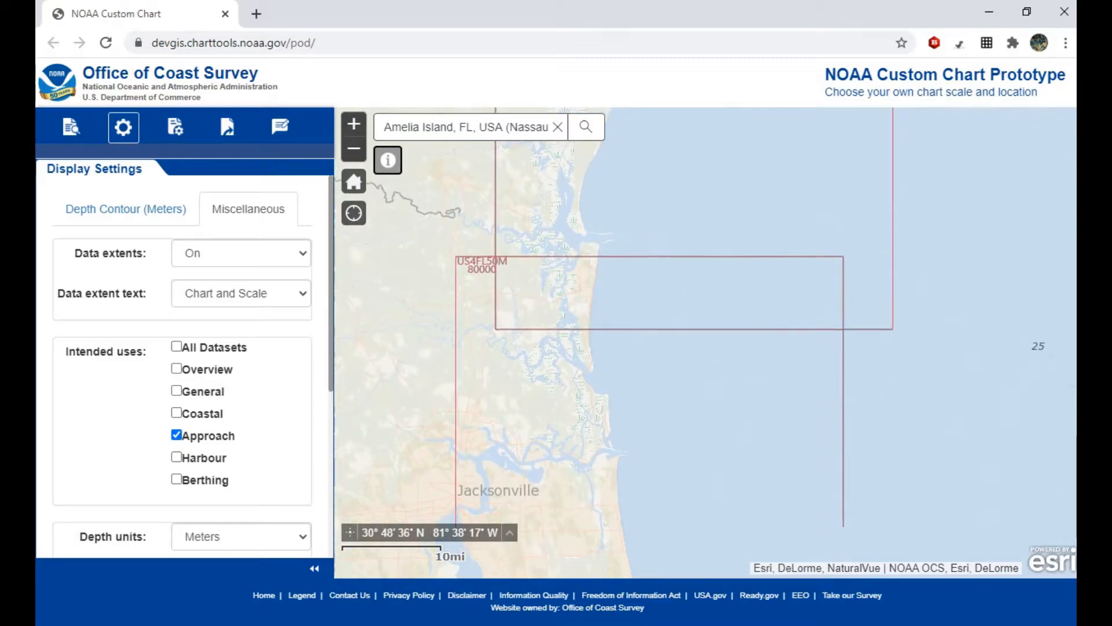
pyautogui.click(454, 127)
pyautogui.press('Return')
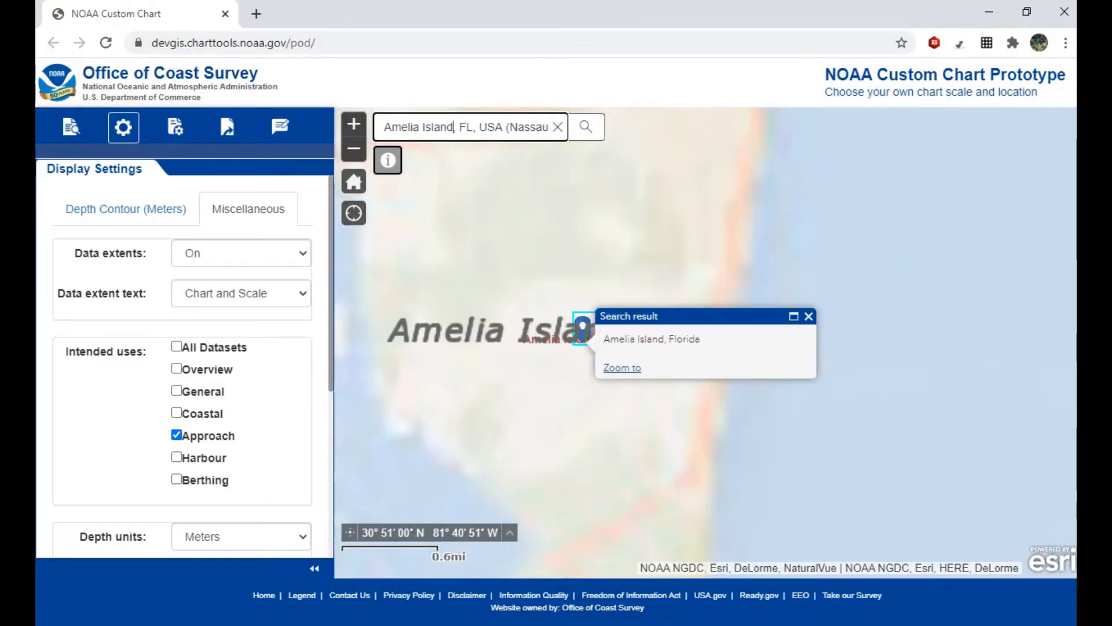
pyautogui.click(809, 316)
# - Examine the Approach chart southward along Amelia Island past Franklintown to the island's southern tip
pyautogui.moveTo(590, 455); pyautogui.dragTo(593, 397)
pyautogui.moveTo(642, 425); pyautogui.dragTo(650, 273)
pyautogui.moveTo(784, 452); pyautogui.dragTo(768, 343)
pyautogui.moveTo(755, 427); pyautogui.dragTo(746, 184)
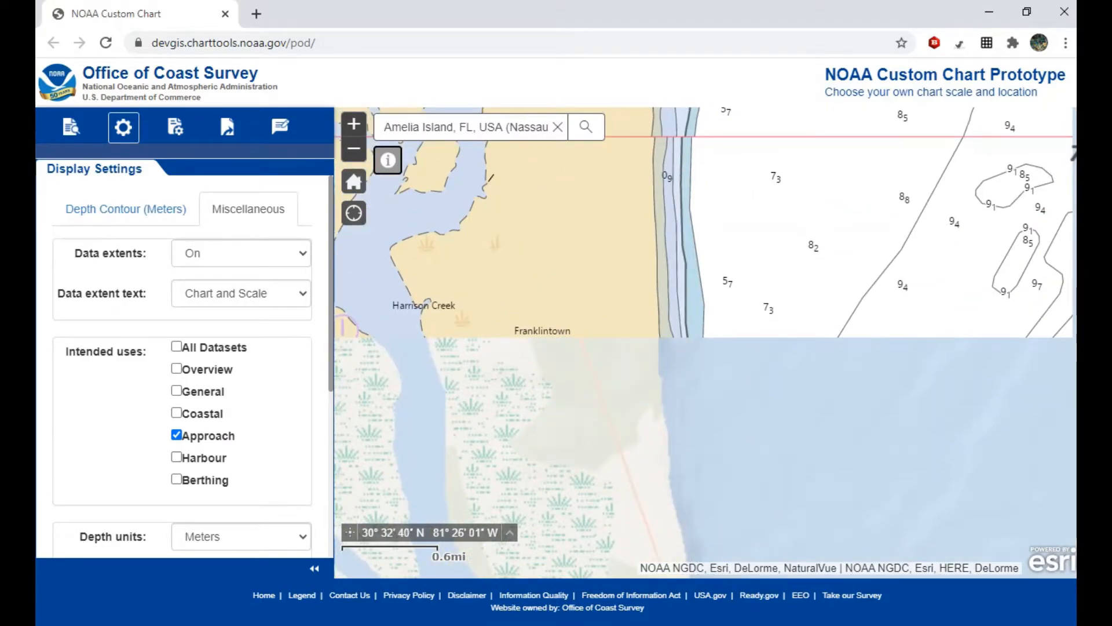
pyautogui.moveTo(730, 486); pyautogui.dragTo(839, 237)
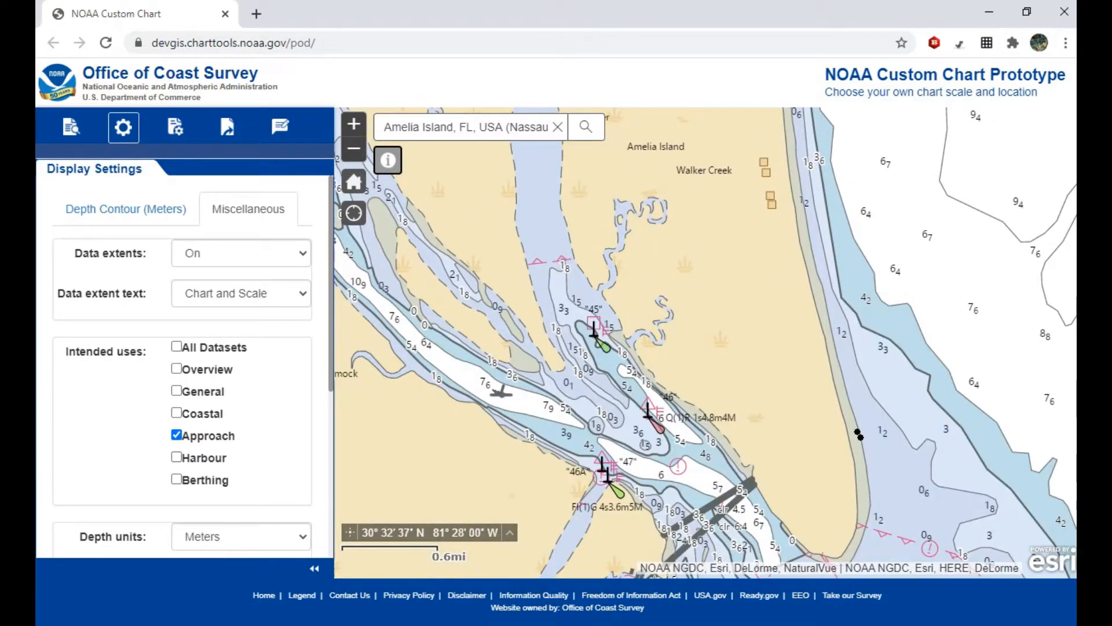
pyautogui.moveTo(801, 461); pyautogui.dragTo(710, 447)
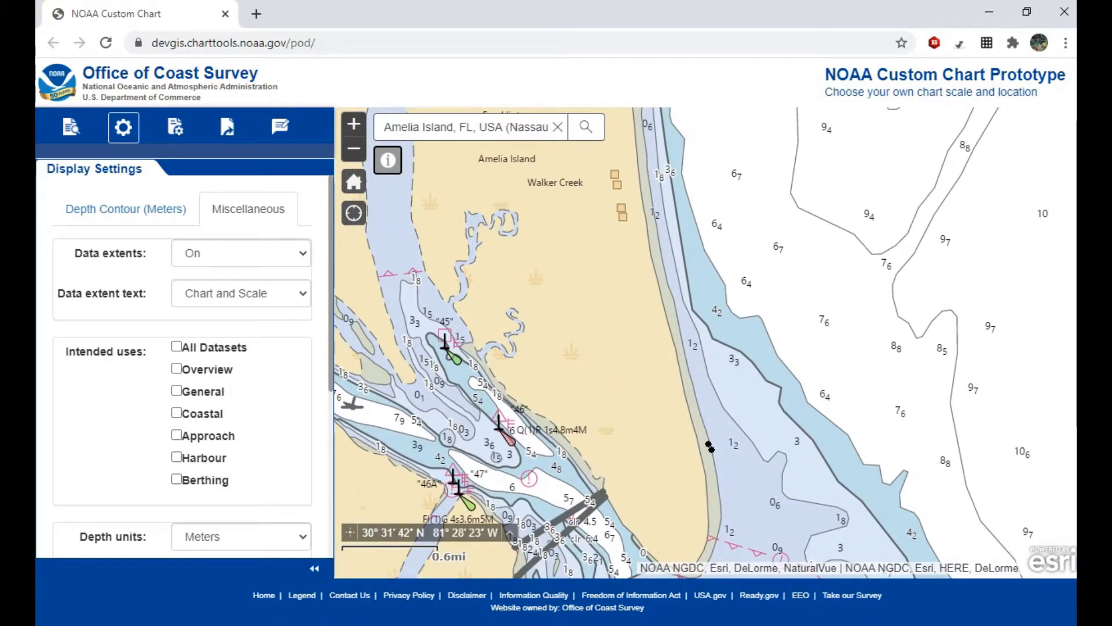
# - Examine the Harbour chart detail around the southern part of Amelia Island near Franklintown
pyautogui.moveTo(710, 446); pyautogui.dragTo(1019, 623)
pyautogui.moveTo(776, 295); pyautogui.dragTo(584, 279)
pyautogui.moveTo(766, 364); pyautogui.dragTo(672, 335)
pyautogui.moveTo(660, 387); pyautogui.dragTo(636, 341)
# - Switch the Intended uses from Harbour to Berthing and show the Berthing chart extents across the eastern United States
pyautogui.click(177, 457)
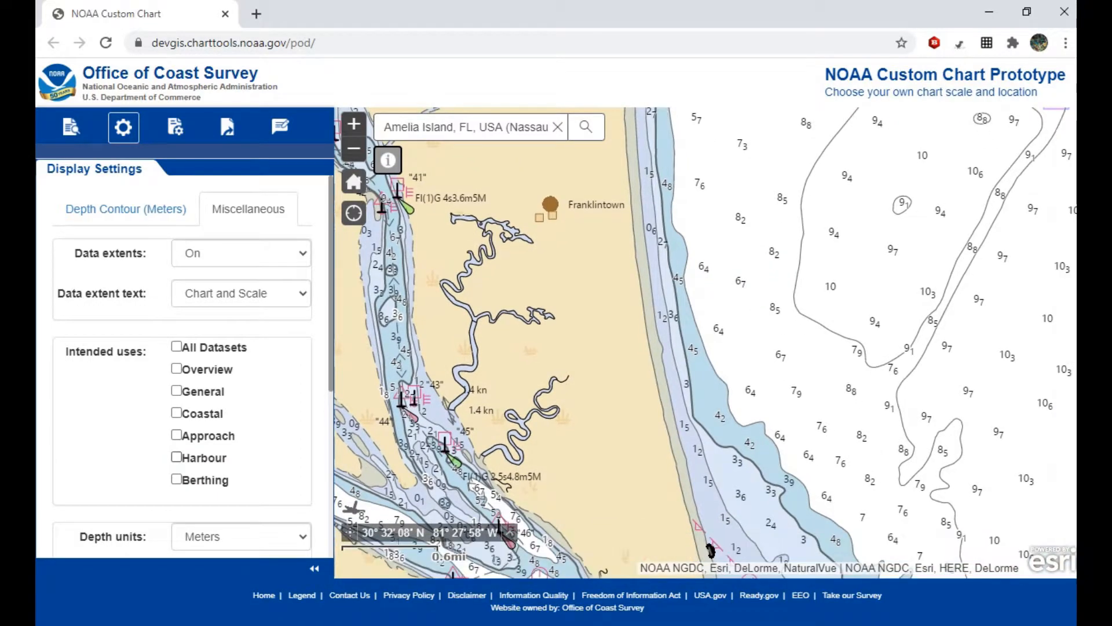
pyautogui.click(176, 479)
pyautogui.scroll(-4, 543, 401)
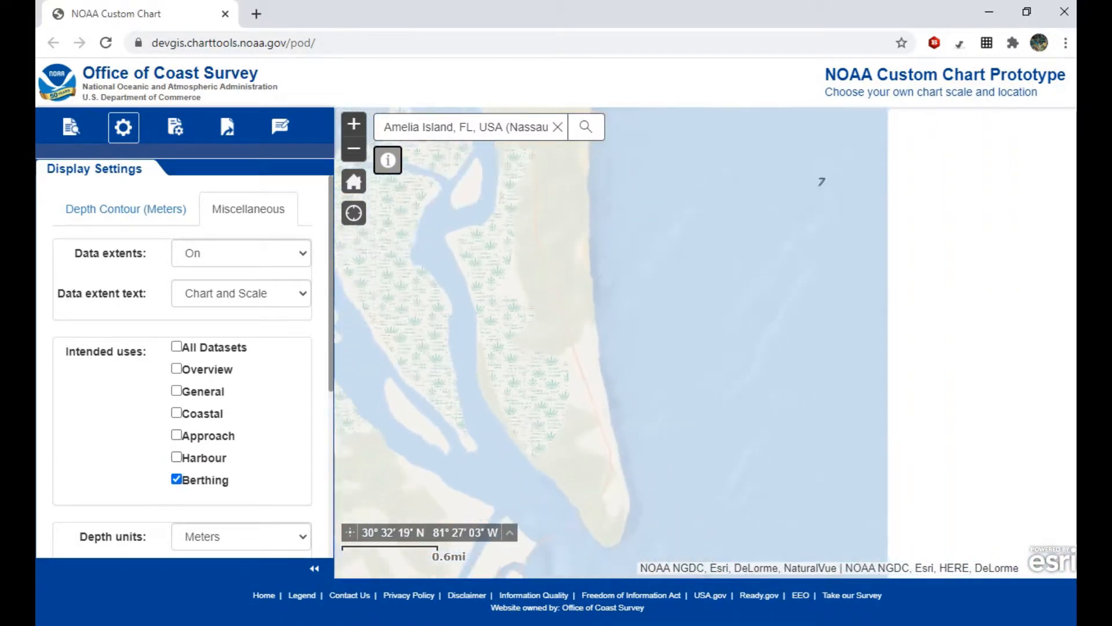
pyautogui.scroll(-3, 548, 399)
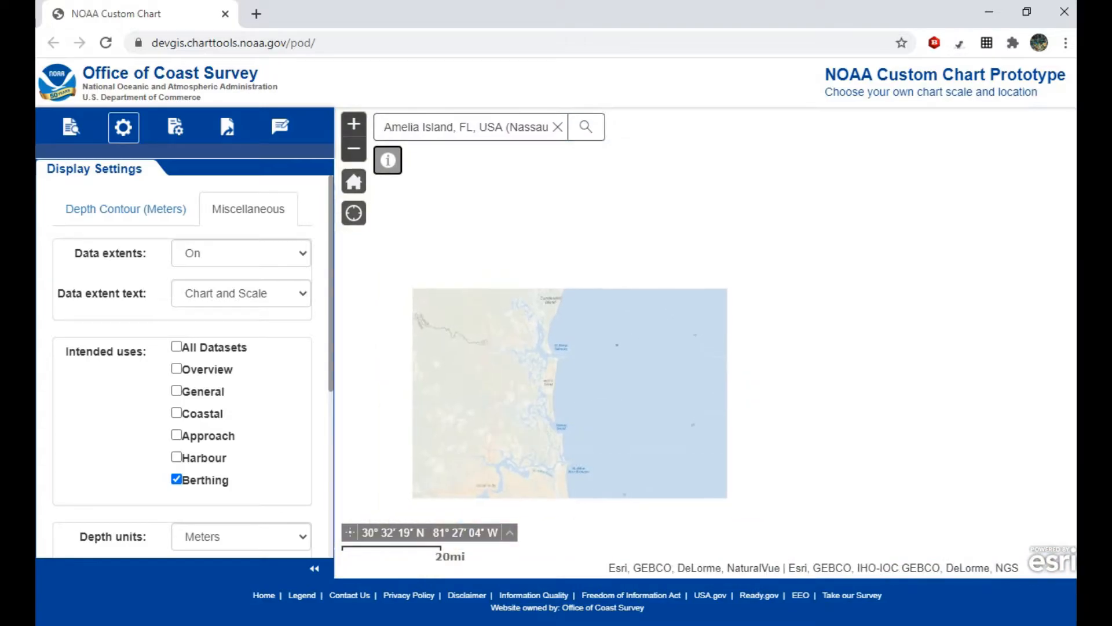
pyautogui.scroll(-3, 548, 399)
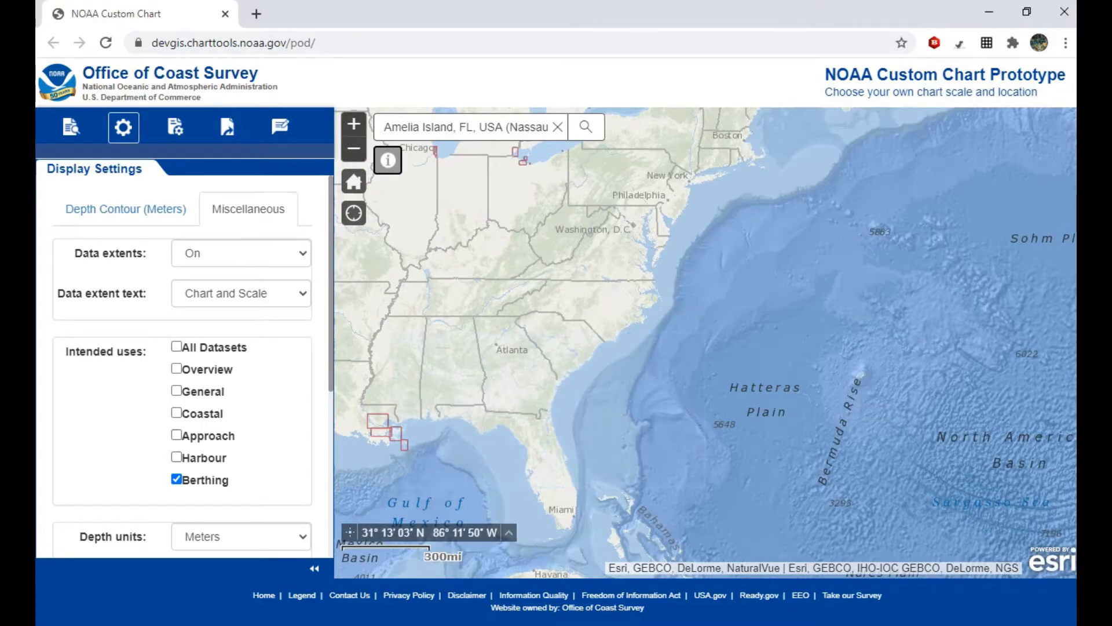
# - Examine the Berthing chart extents from the Gulf coast and Great Lakes out to the whole of North America
pyautogui.moveTo(462, 399); pyautogui.dragTo(703, 395)
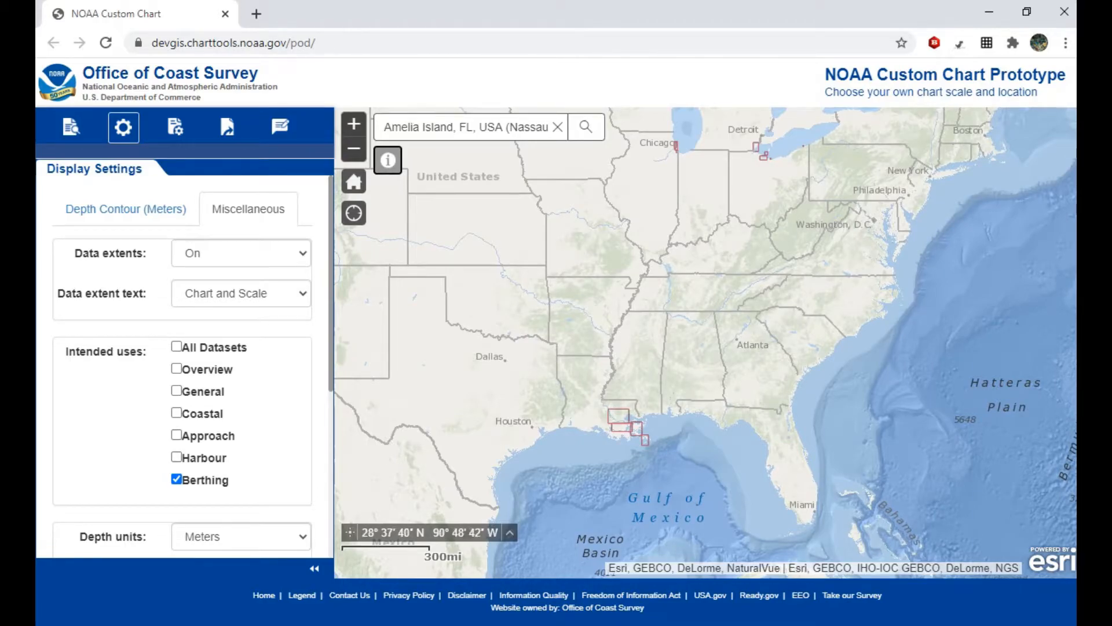
pyautogui.moveTo(791, 233); pyautogui.dragTo(768, 447)
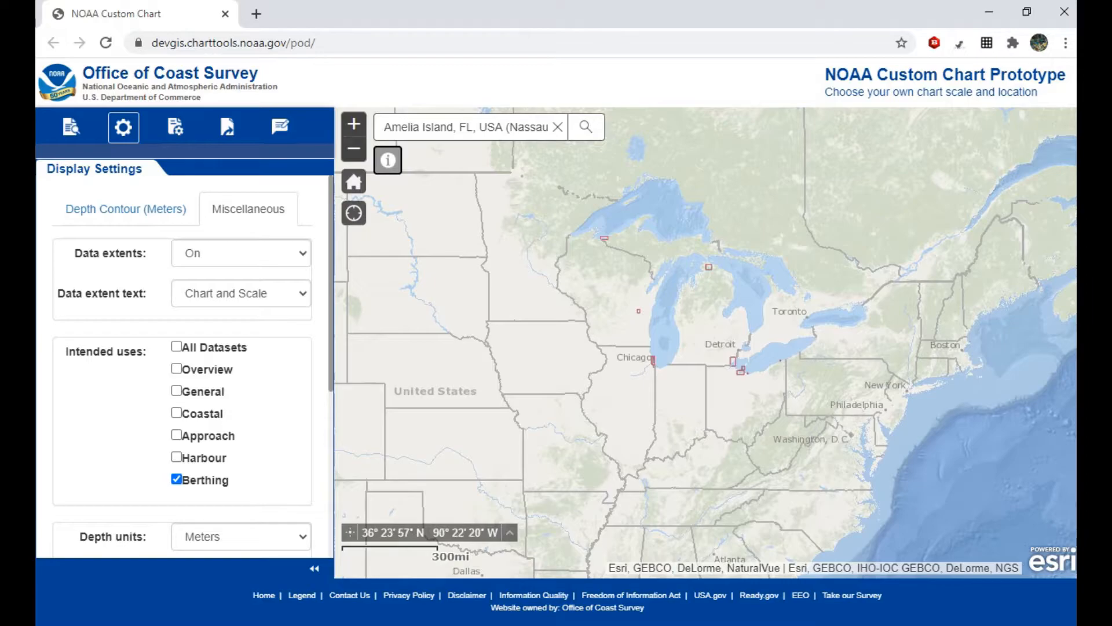
pyautogui.scroll(-3, 706, 342)
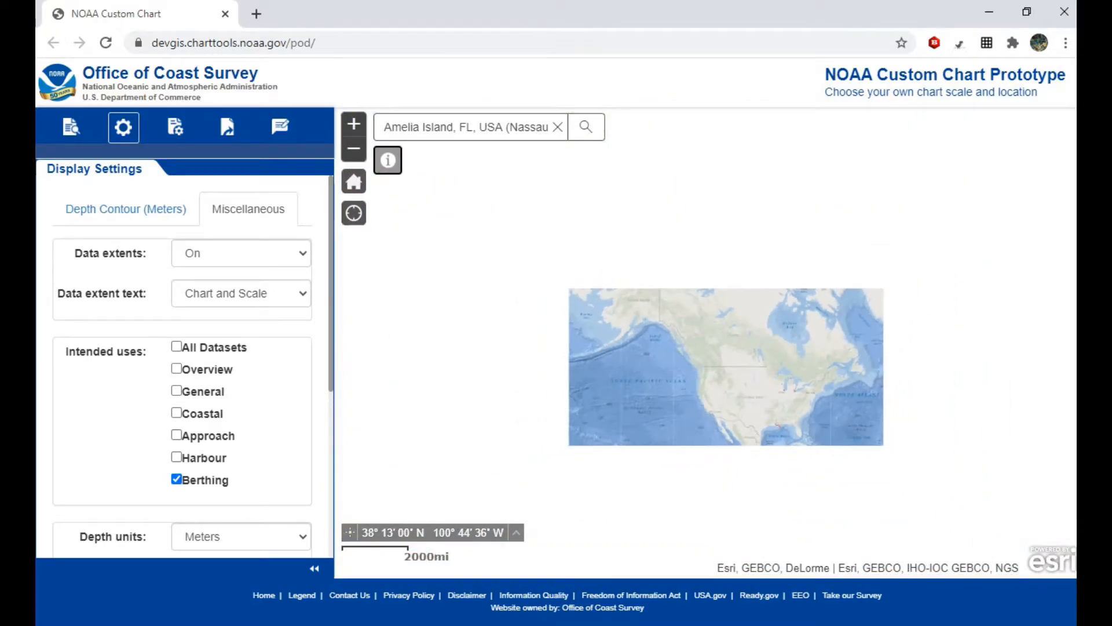
pyautogui.moveTo(624, 438); pyautogui.dragTo(612, 391)
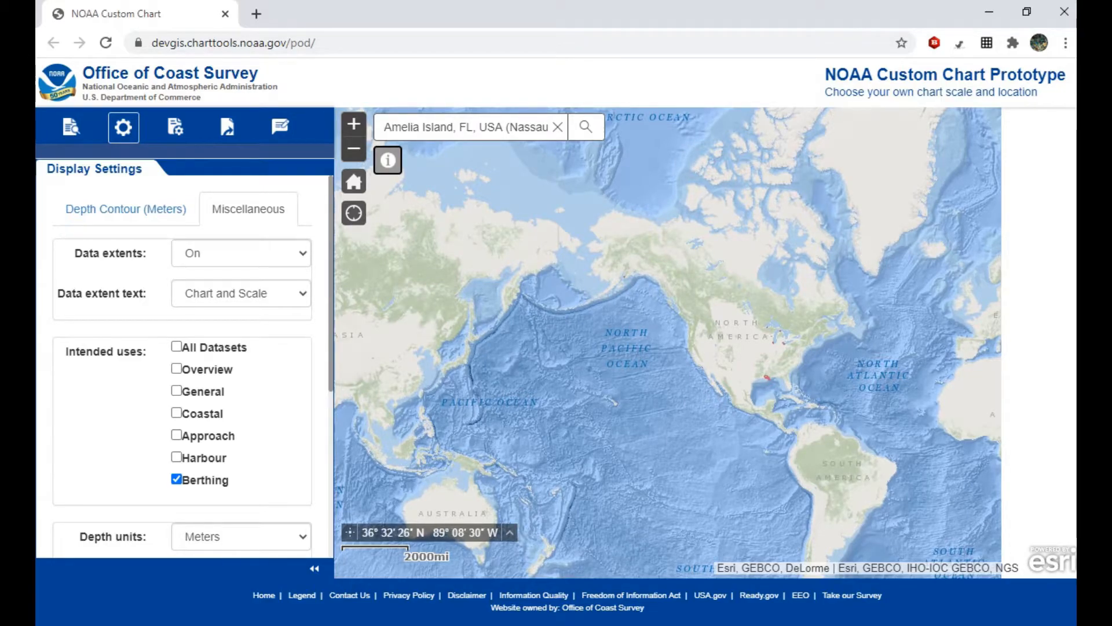
# - Examine the Berthing chart extents along the lower Mississippi River between Baton Rouge, New Orleans and the delta
pyautogui.scroll(3, 805, 391)
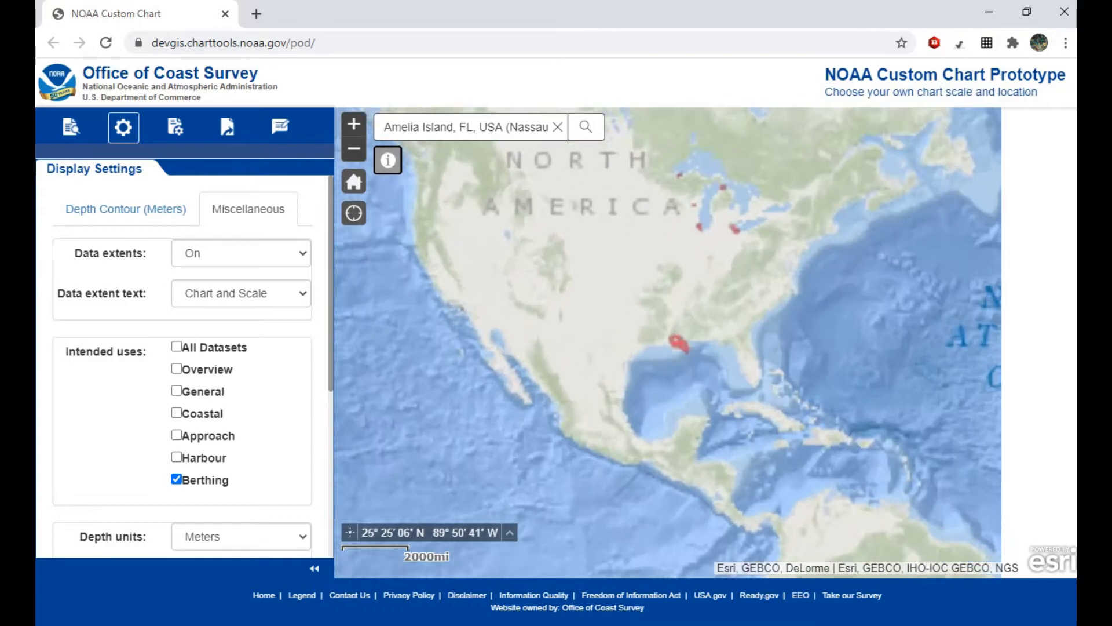
pyautogui.doubleClick(594, 403)
pyautogui.doubleClick(593, 413)
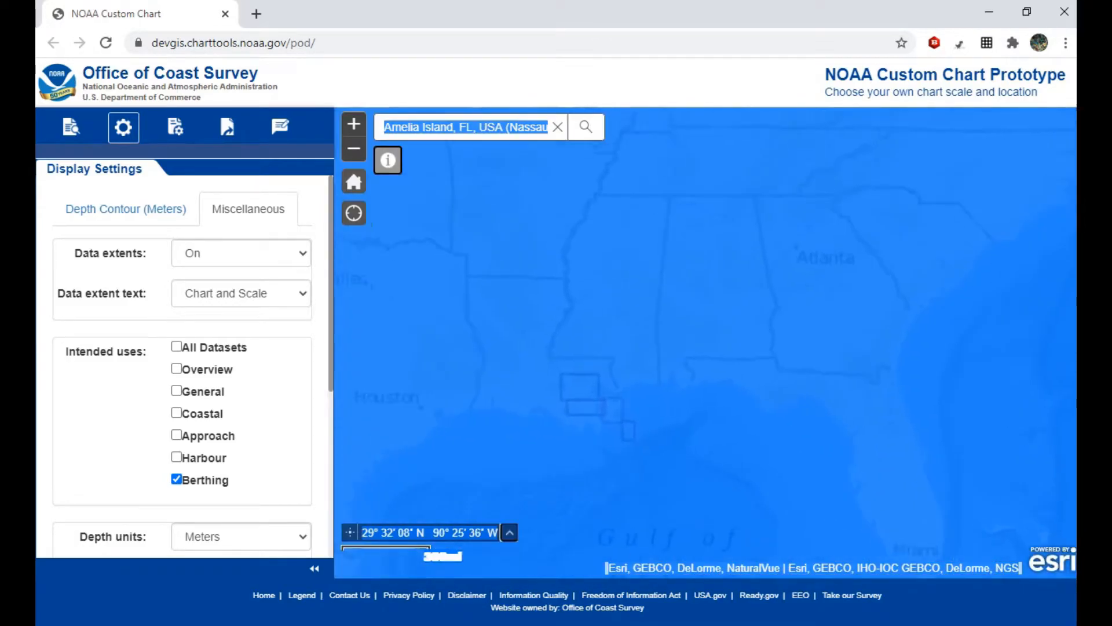
pyautogui.moveTo(711, 350); pyautogui.dragTo(704, 482)
pyautogui.scroll(1, 559, 454)
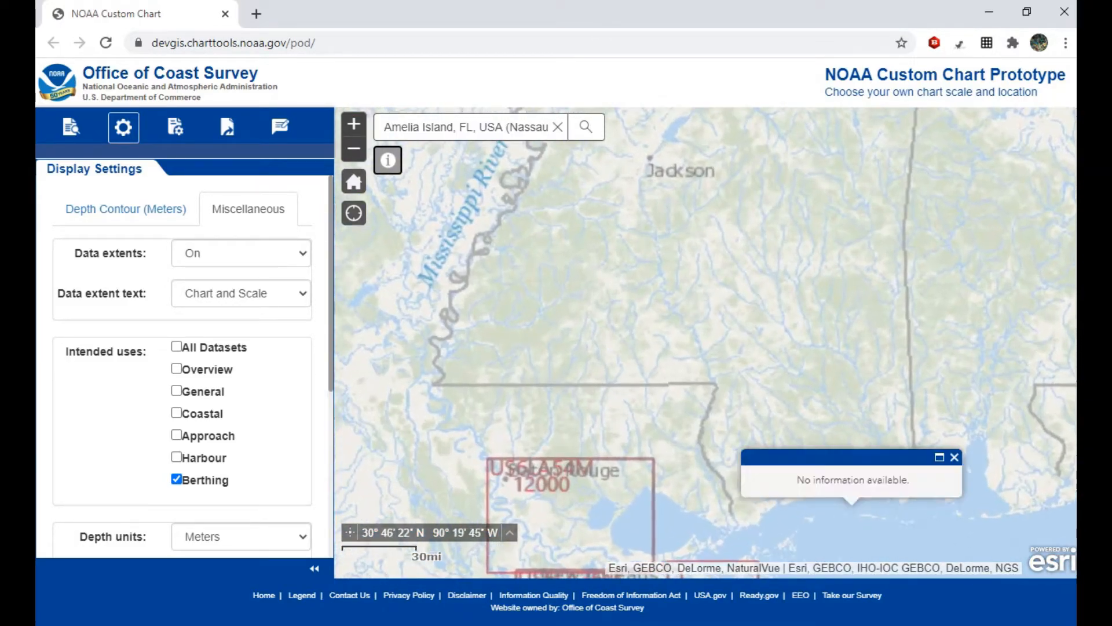
pyautogui.moveTo(789, 510); pyautogui.dragTo(839, 208)
pyautogui.scroll(3, 637, 229)
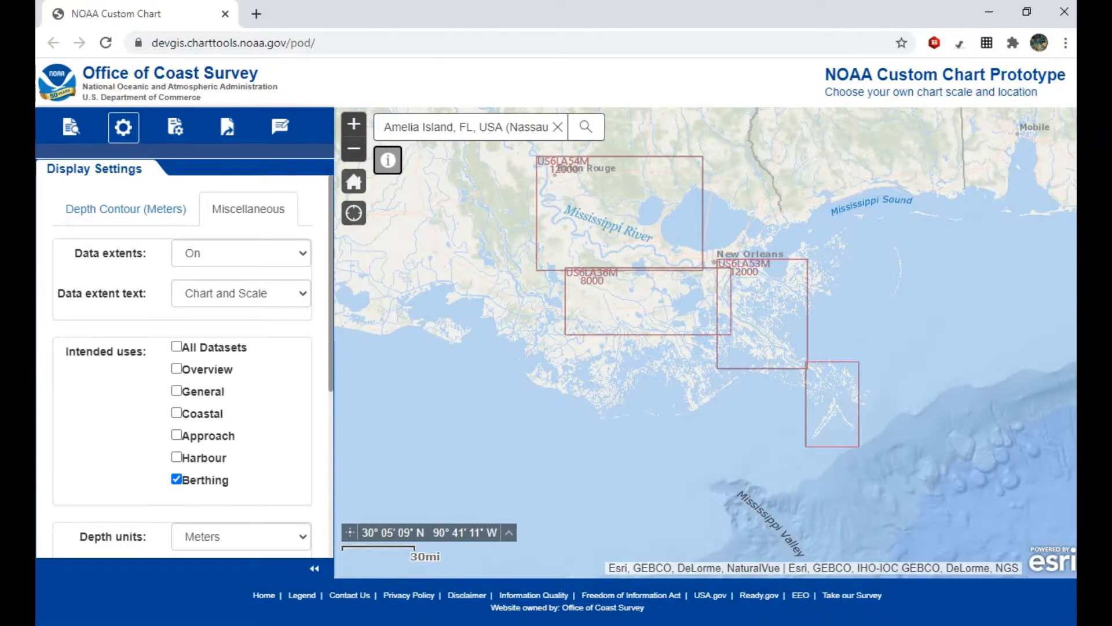
# - Examine the Berthing chart detail along the Mississippi River past Lutcher and Gramercy
pyautogui.scroll(2, 590, 360)
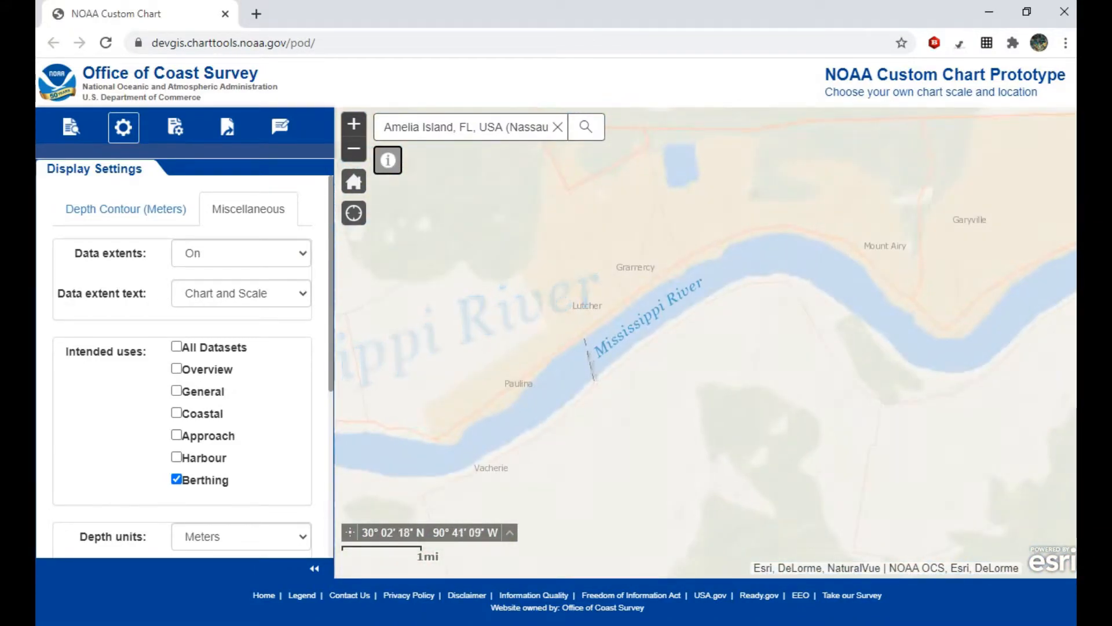
pyautogui.scroll(2, 632, 323)
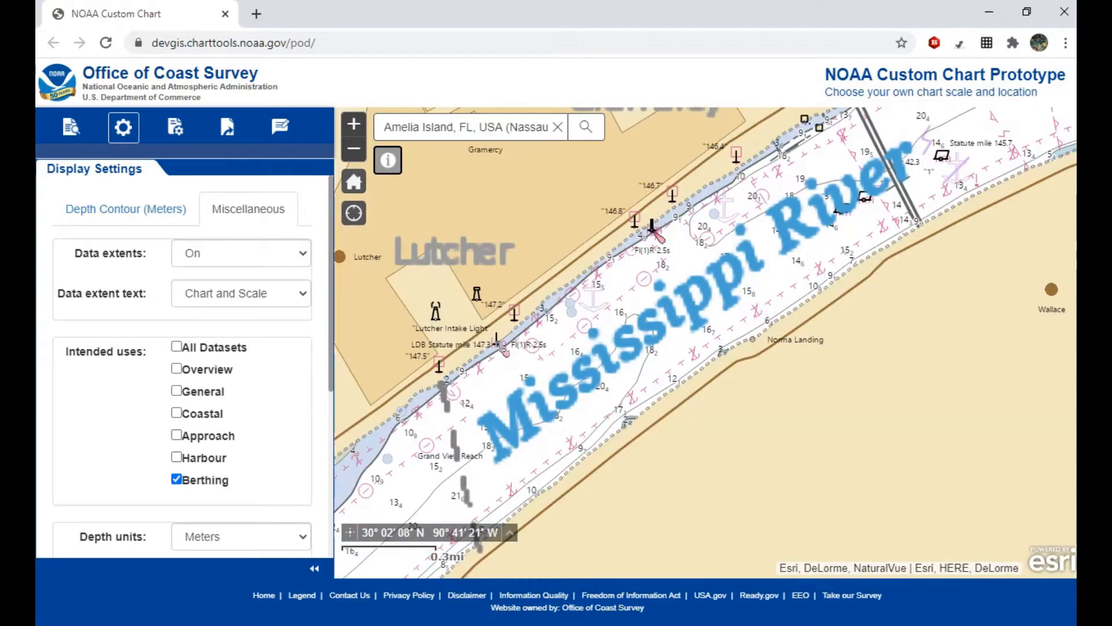
pyautogui.moveTo(608, 347); pyautogui.dragTo(762, 252)
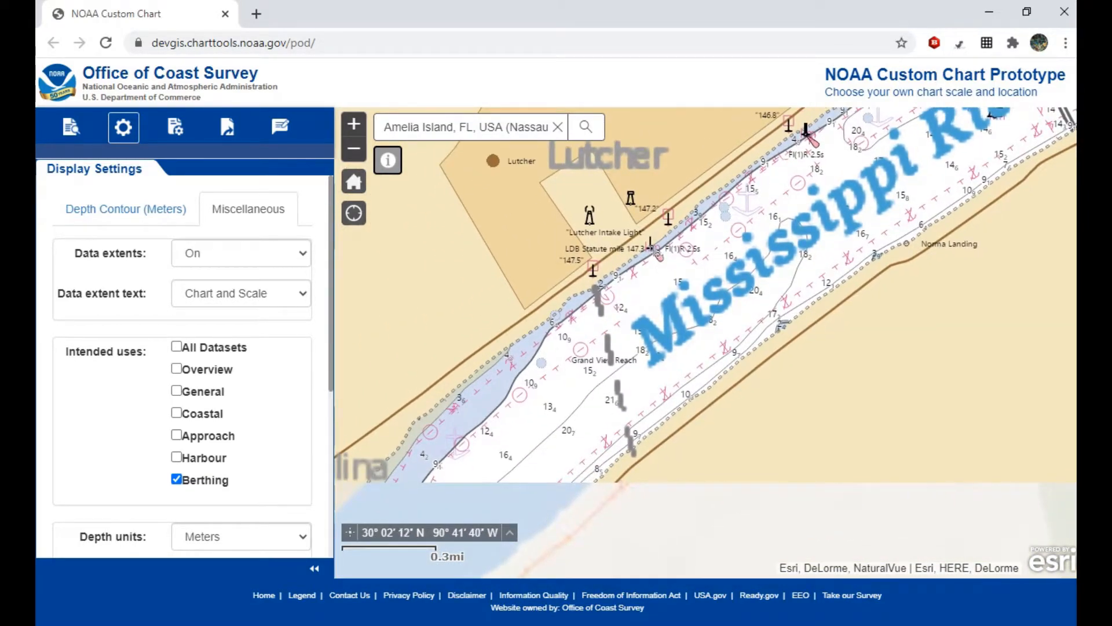
pyautogui.moveTo(683, 249); pyautogui.dragTo(605, 340)
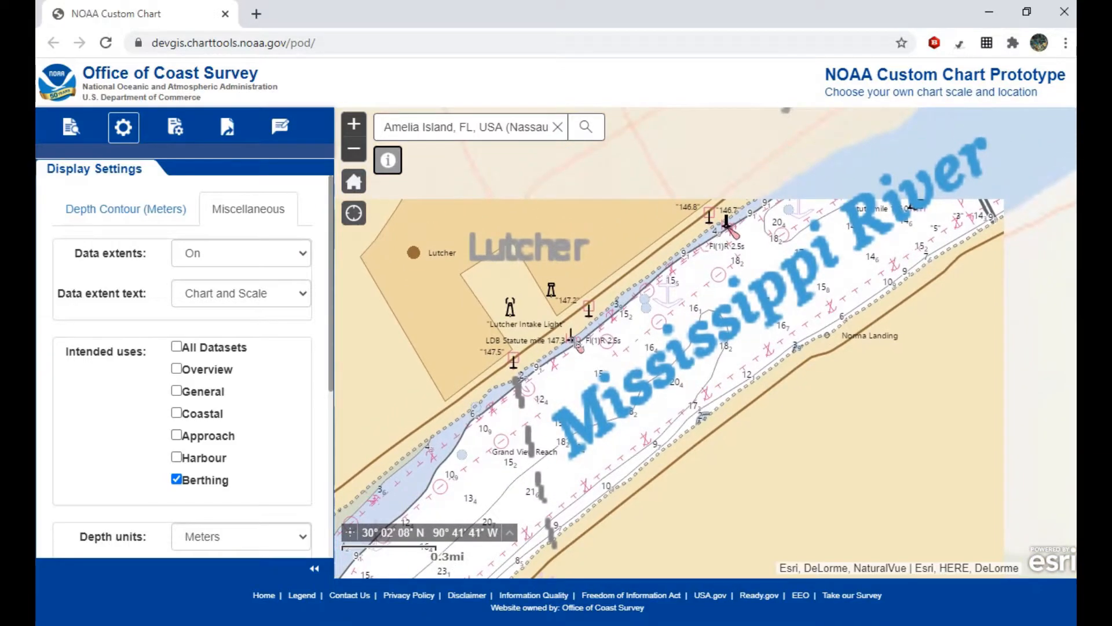
pyautogui.moveTo(747, 188); pyautogui.dragTo(630, 291)
pyautogui.moveTo(726, 238); pyautogui.dragTo(562, 356)
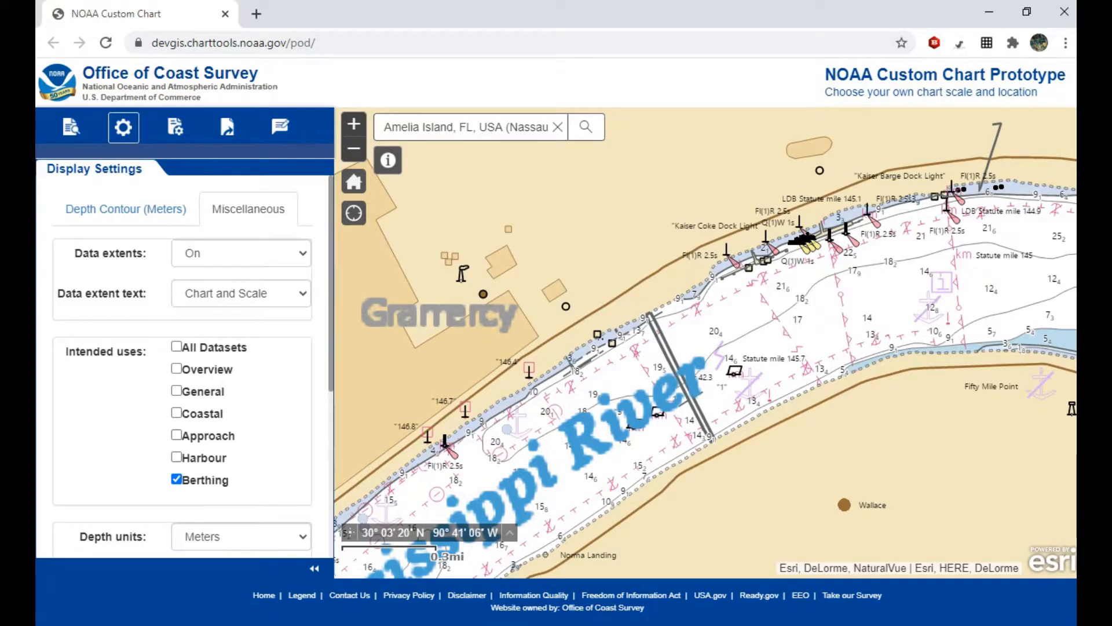
# - Identify the line feature running inland near the Kaiser Barge Dock Light, read its attributes and dismiss the results
pyautogui.click(388, 161)
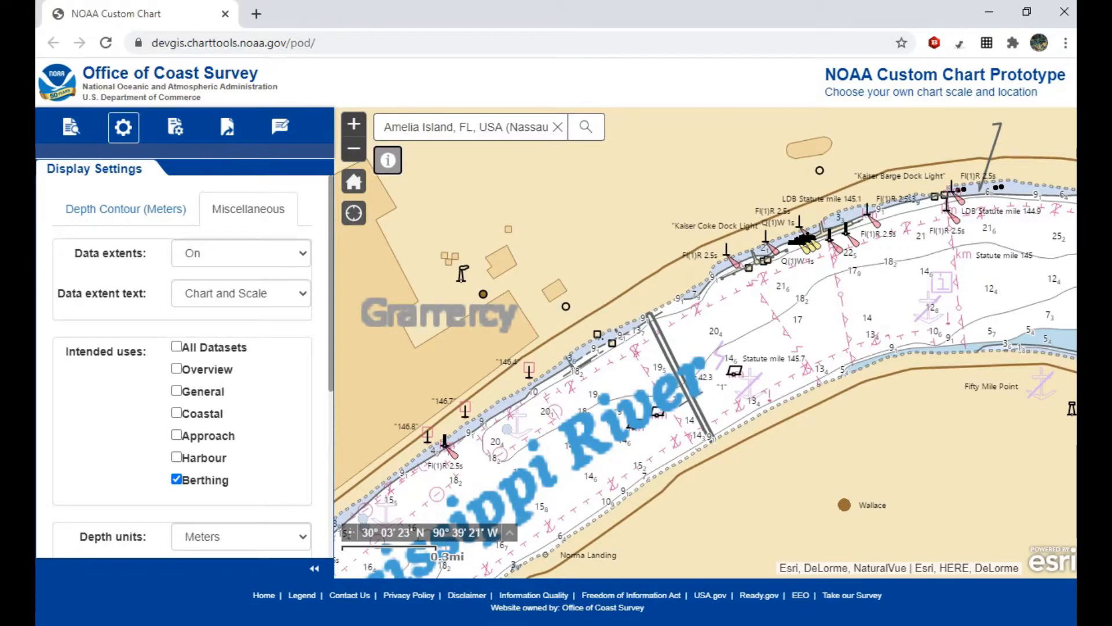
pyautogui.moveTo(878, 186); pyautogui.dragTo(547, 245)
pyautogui.moveTo(666, 189); pyautogui.dragTo(666, 471)
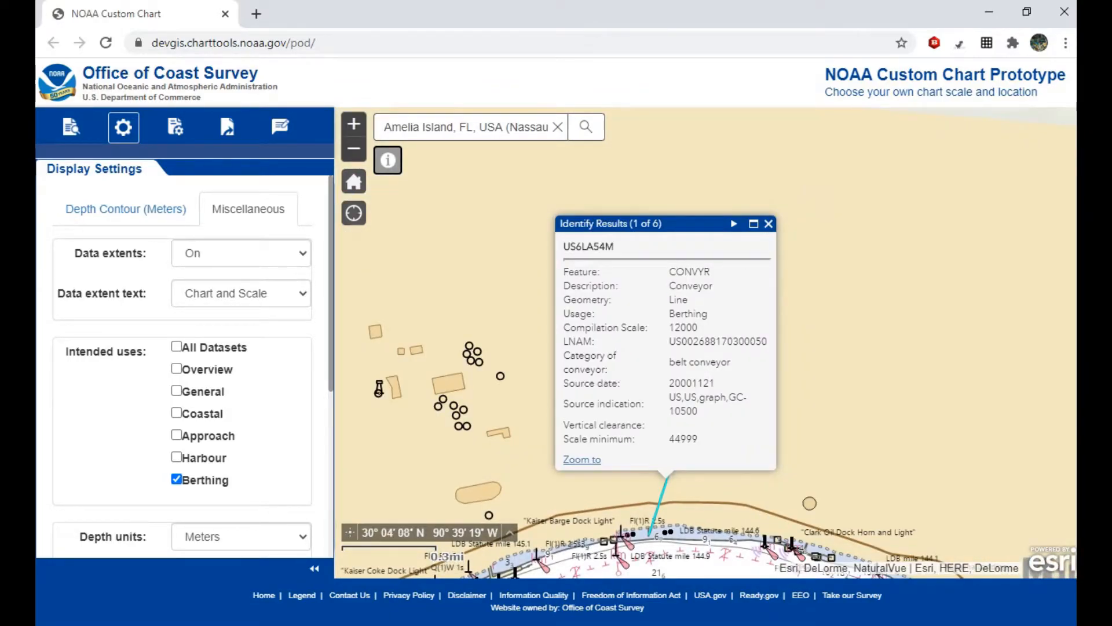
pyautogui.moveTo(669, 285); pyautogui.dragTo(709, 287)
pyautogui.moveTo(669, 398); pyautogui.dragTo(747, 397)
pyautogui.moveTo(698, 439); pyautogui.dragTo(599, 416)
pyautogui.click(768, 224)
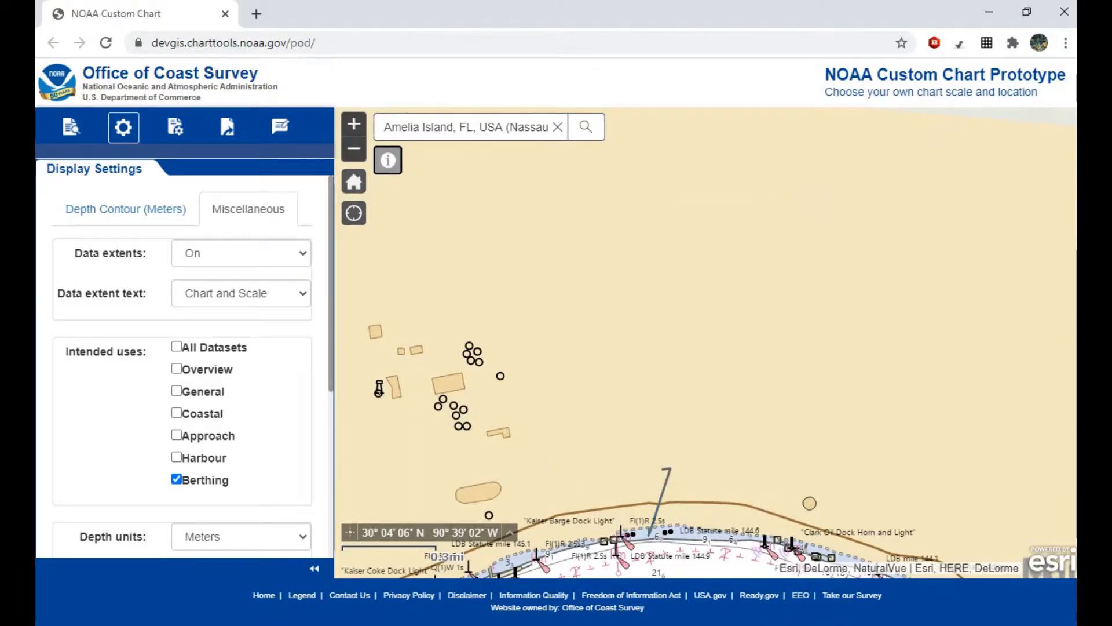
# - Return the map to Amelia Island and switch the Intended uses from Berthing to Harbour
pyautogui.scroll(-2, 488, 487)
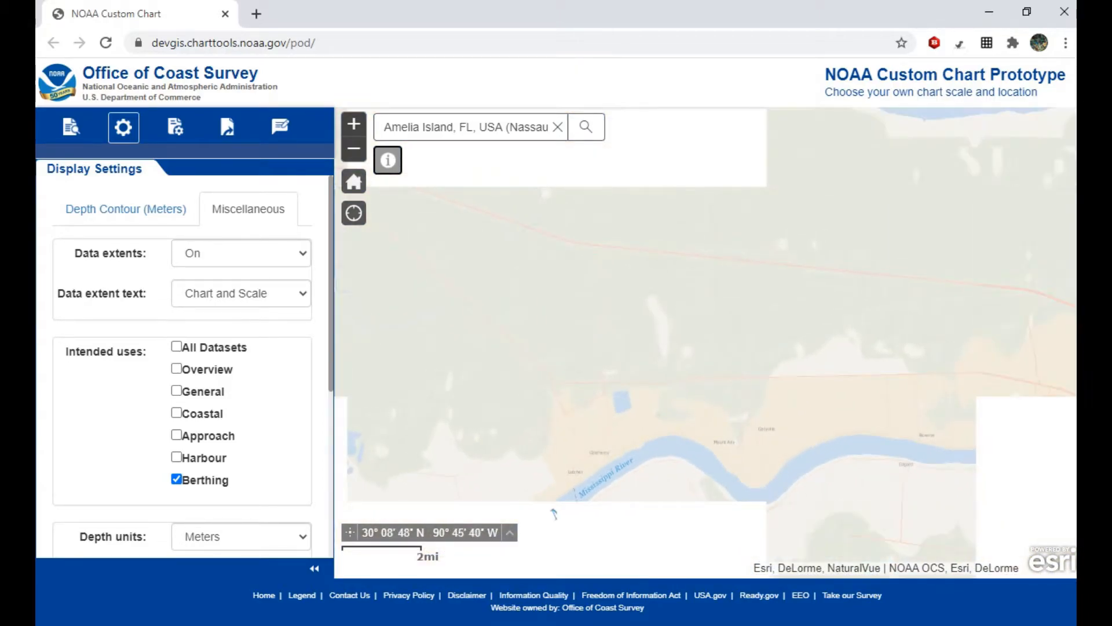
pyautogui.press('Return')
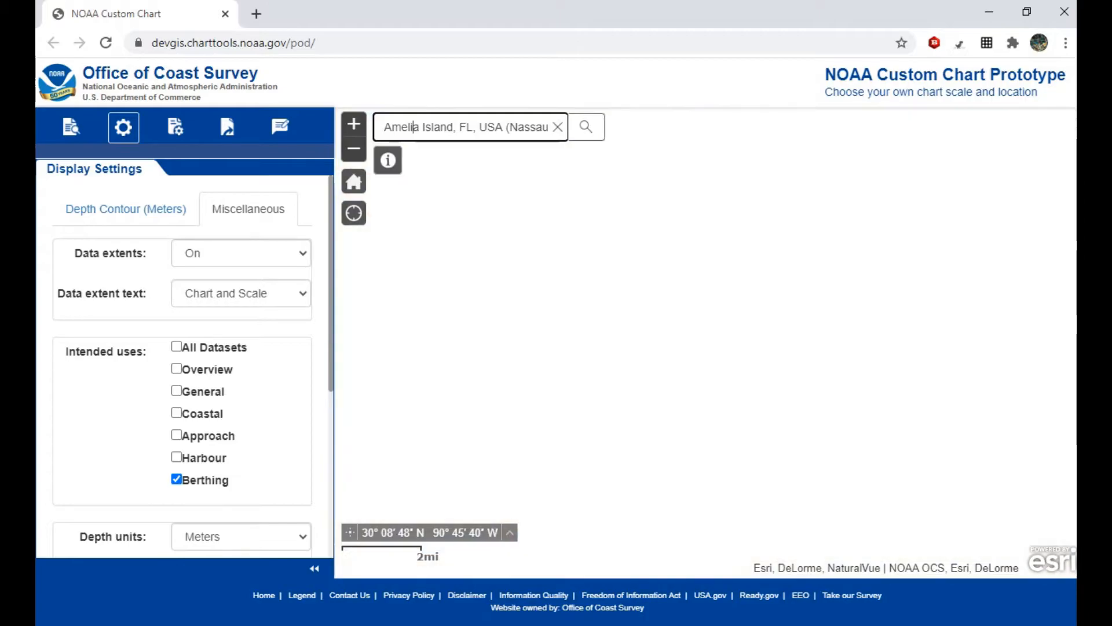
pyautogui.click(808, 316)
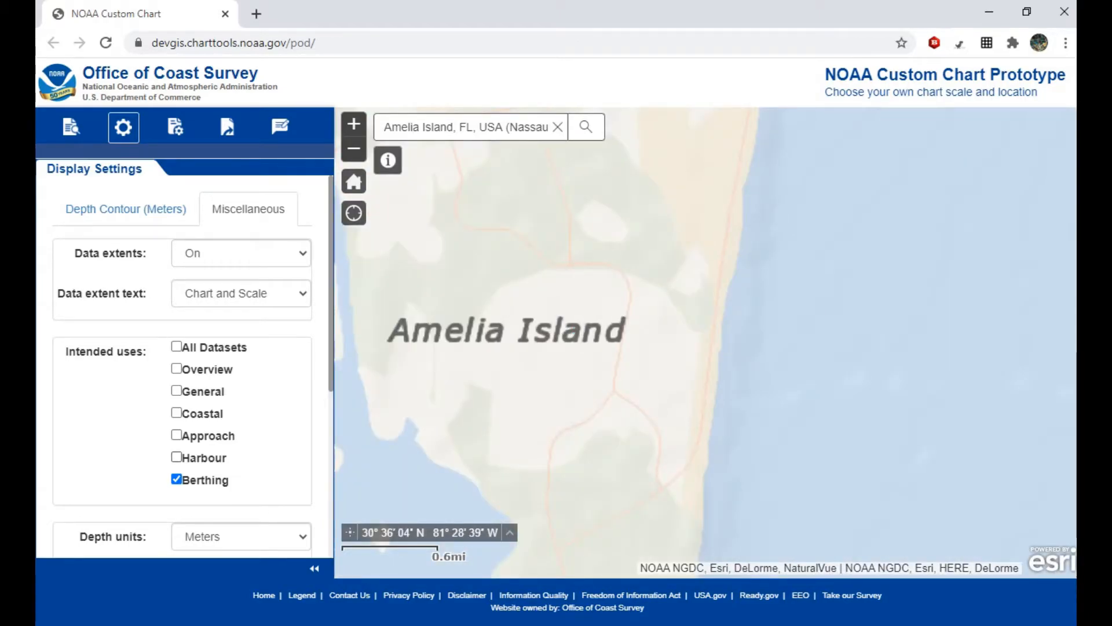
pyautogui.click(177, 457)
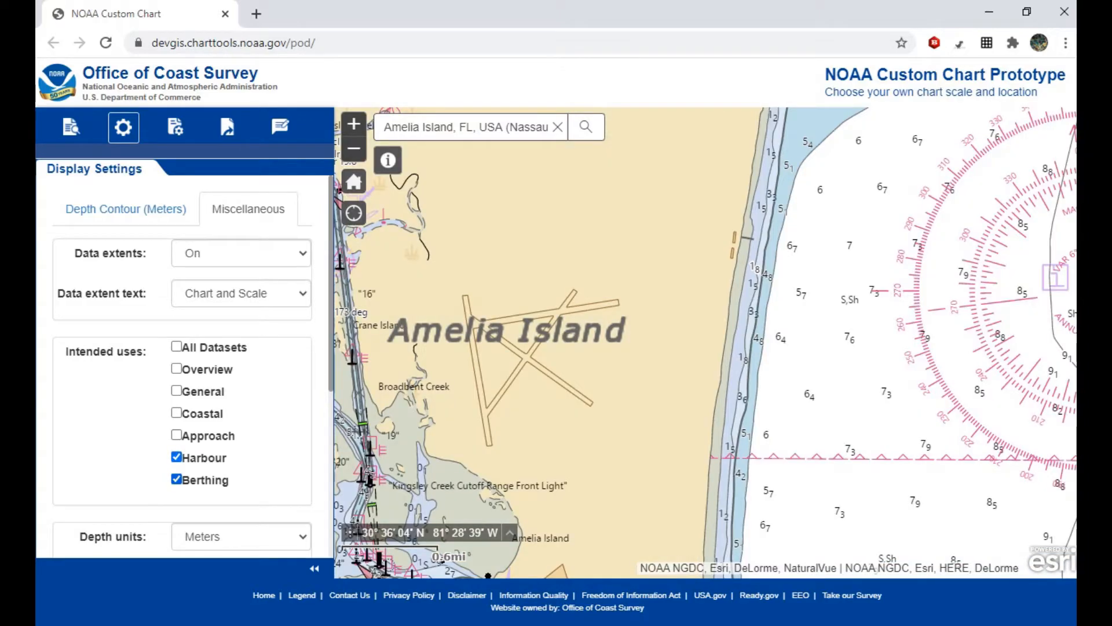
pyautogui.click(176, 479)
# - Follow the Harbour chart south along Amelia Island past Amelia City and Harrison Creek to Nassau Sound
pyautogui.moveTo(598, 519); pyautogui.dragTo(689, 414)
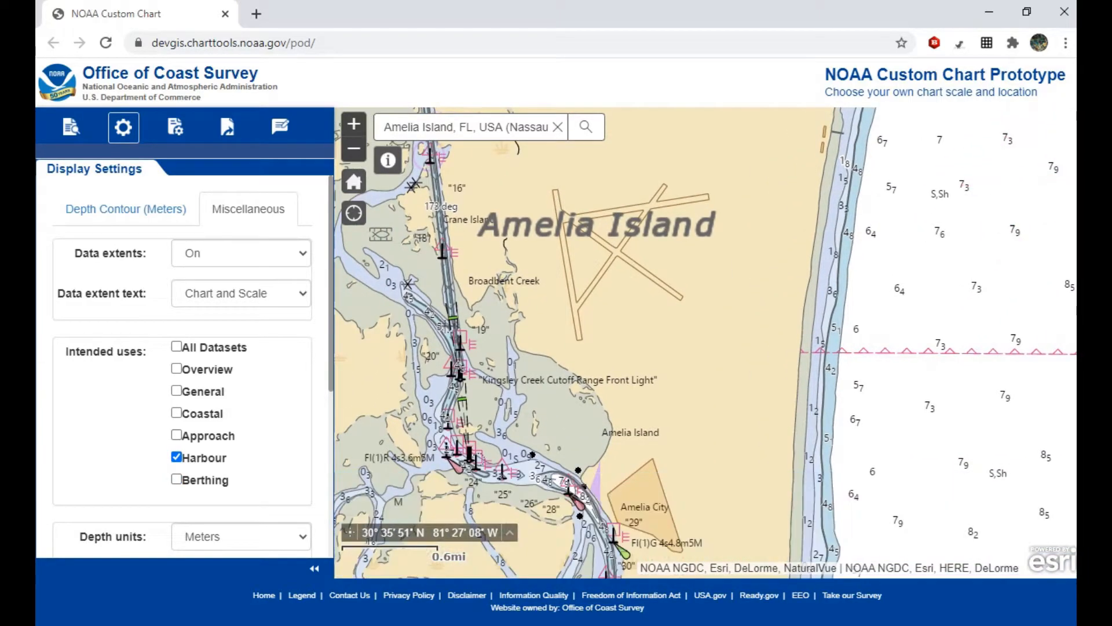
pyautogui.moveTo(707, 425); pyautogui.dragTo(655, 239)
pyautogui.moveTo(665, 534); pyautogui.dragTo(666, 205)
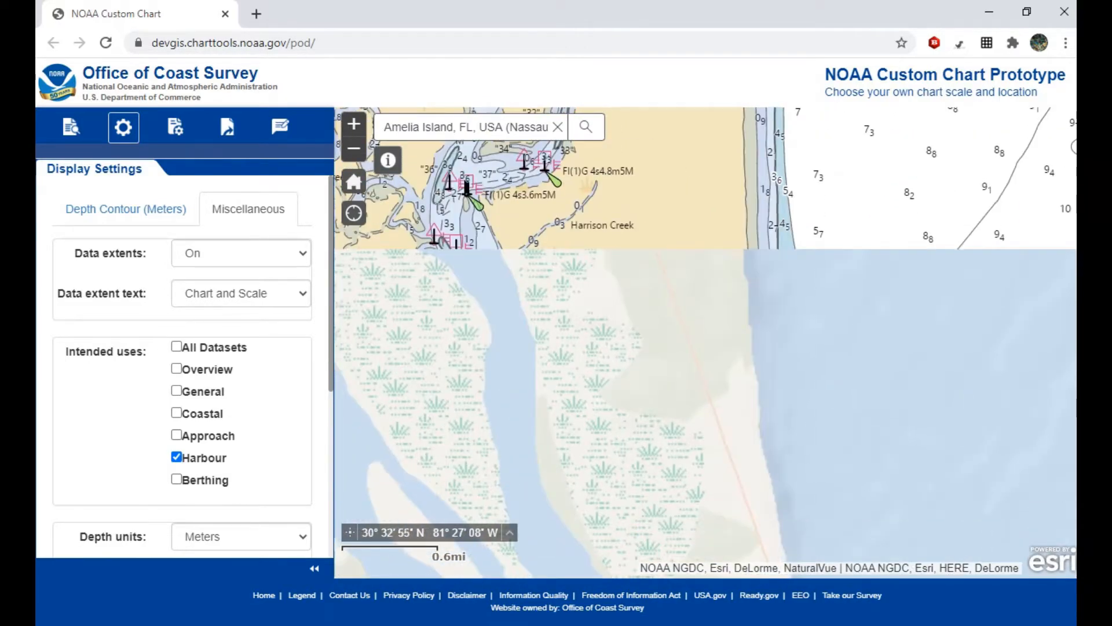
pyautogui.moveTo(727, 498); pyautogui.dragTo(661, 192)
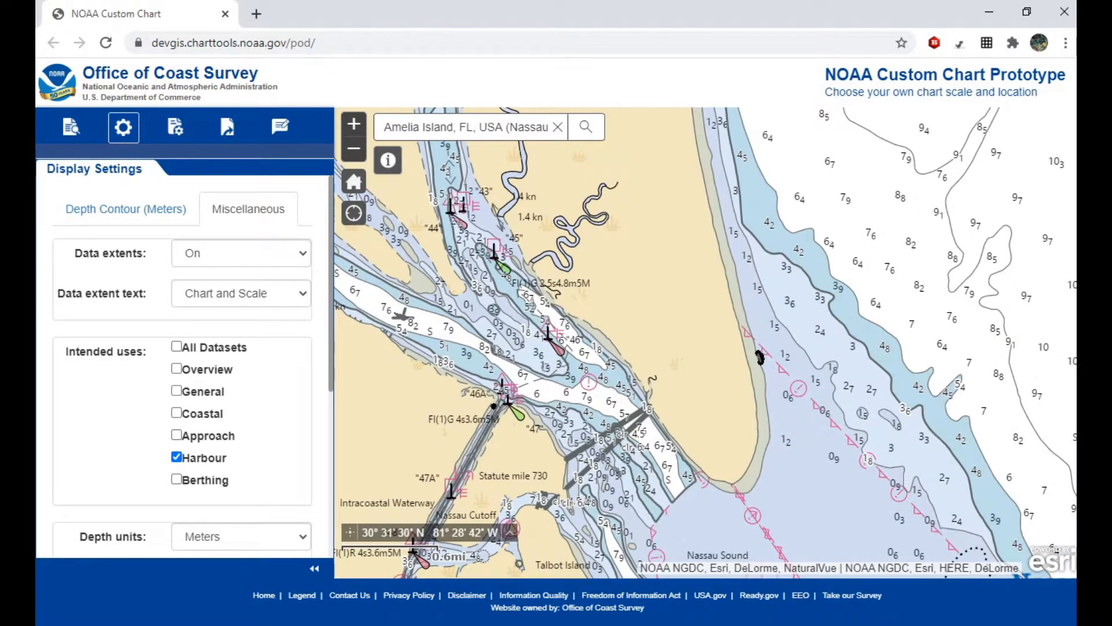
# - Review the Miscellaneous display settings from Data extents down to Compass roses
pyautogui.scroll(-3, 184, 362)
pyautogui.scroll(2, 185, 362)
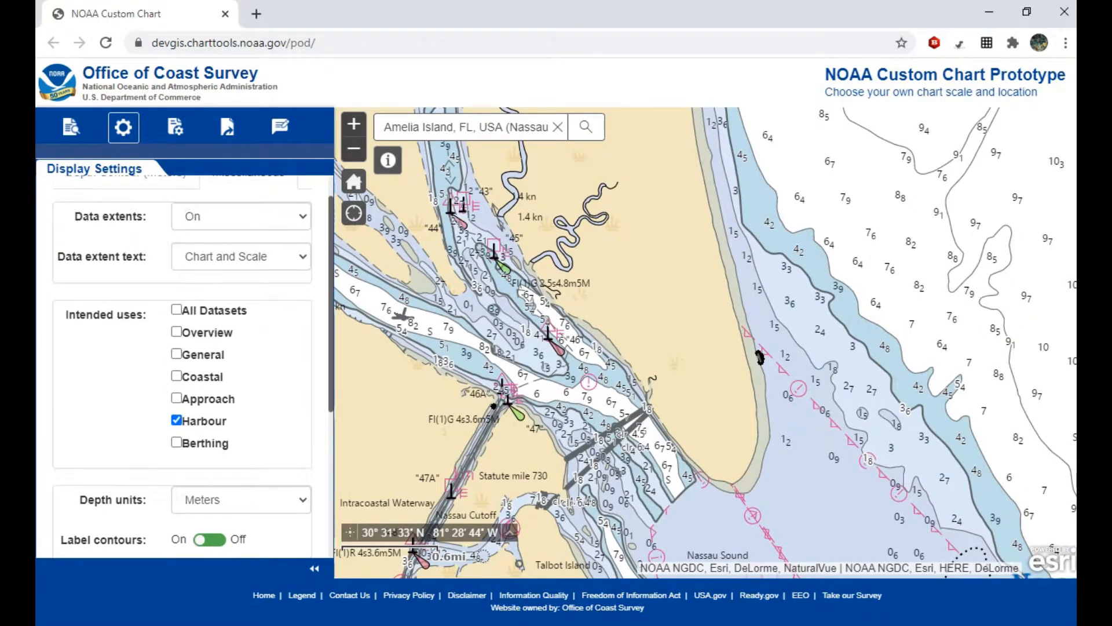
pyautogui.moveTo(230, 448); pyautogui.dragTo(181, 310)
pyautogui.click(272, 376)
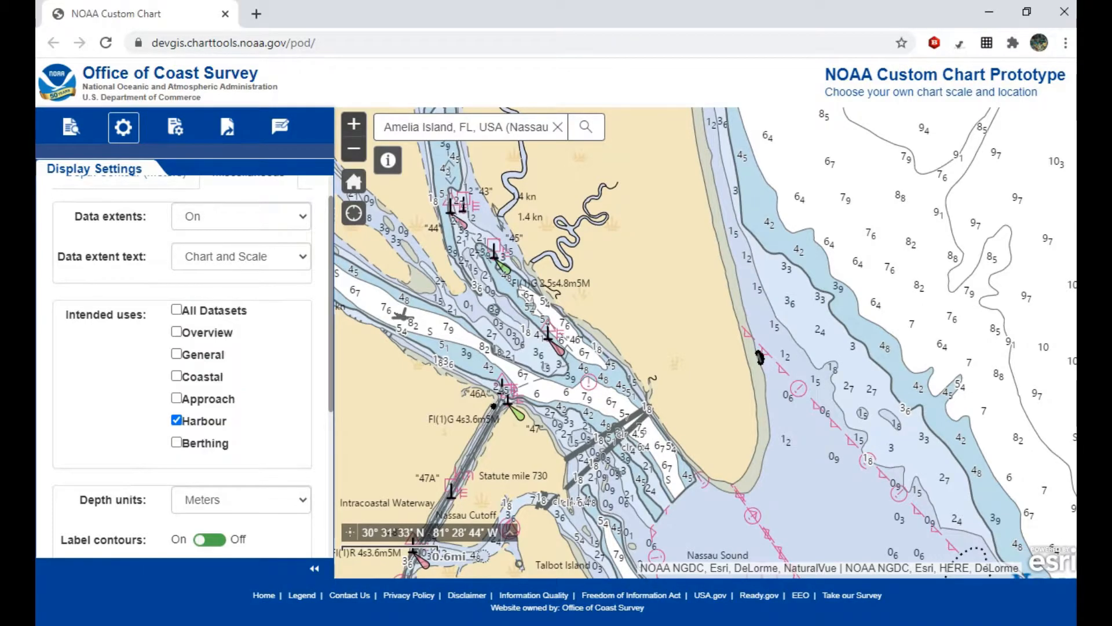
pyautogui.moveTo(331, 307); pyautogui.dragTo(331, 453)
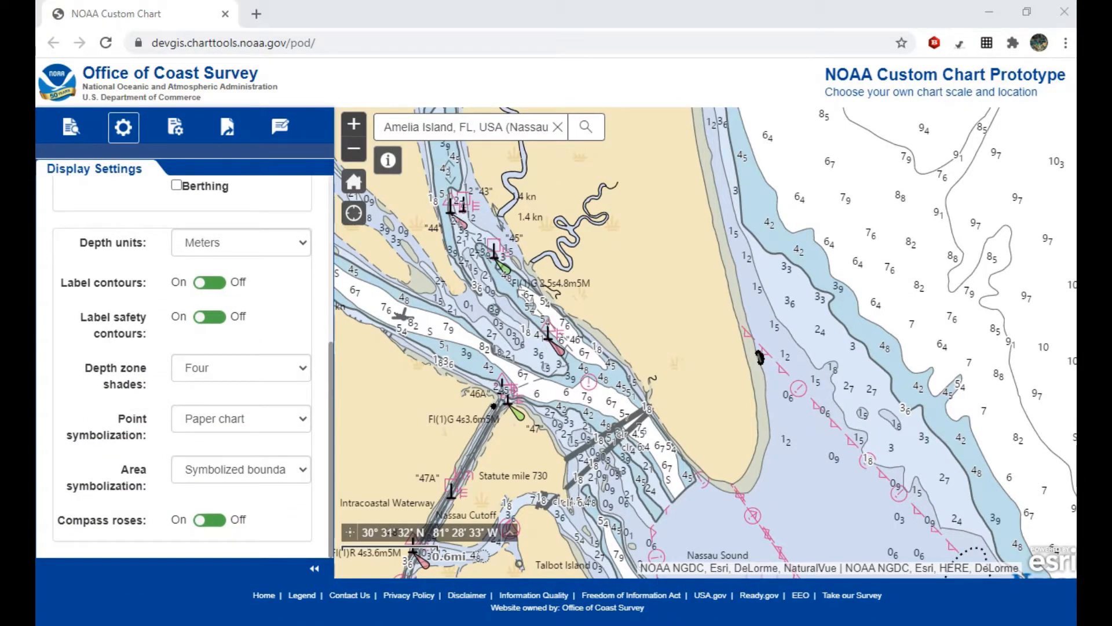
pyautogui.doubleClick(197, 367)
pyautogui.moveTo(331, 450)
pyautogui.mouseDown()
pyautogui.moveTo(331, 333)
pyautogui.moveTo(331, 450)
pyautogui.mouseUp()
pyautogui.click(273, 341)
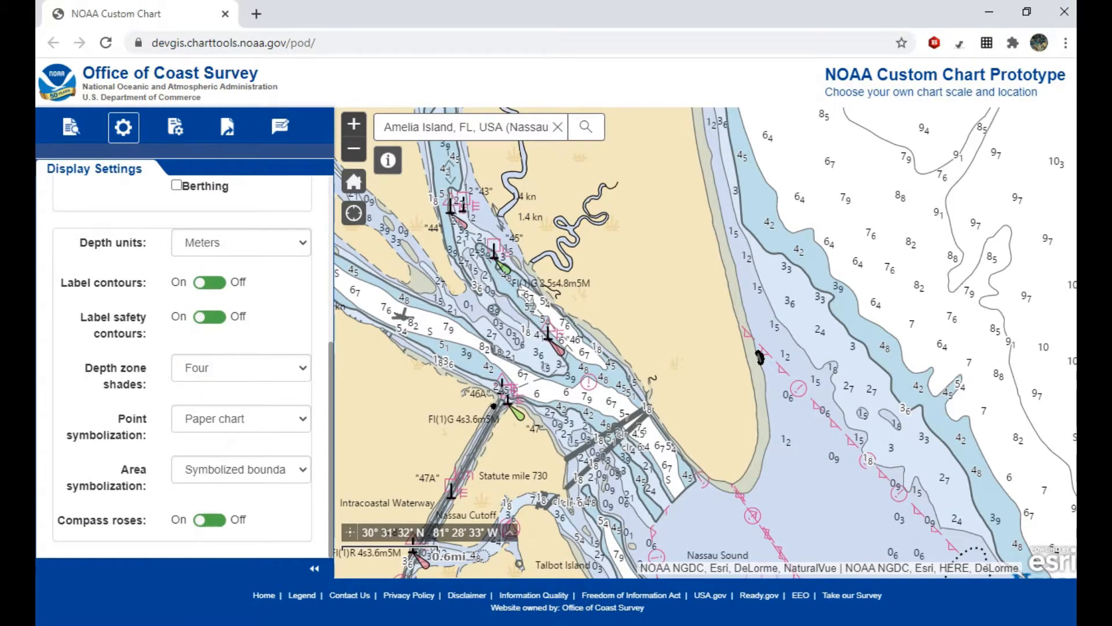
# - Change the Depth units from Meters to Feet, try Fathoms, and set them back to Feet
pyautogui.click(242, 243)
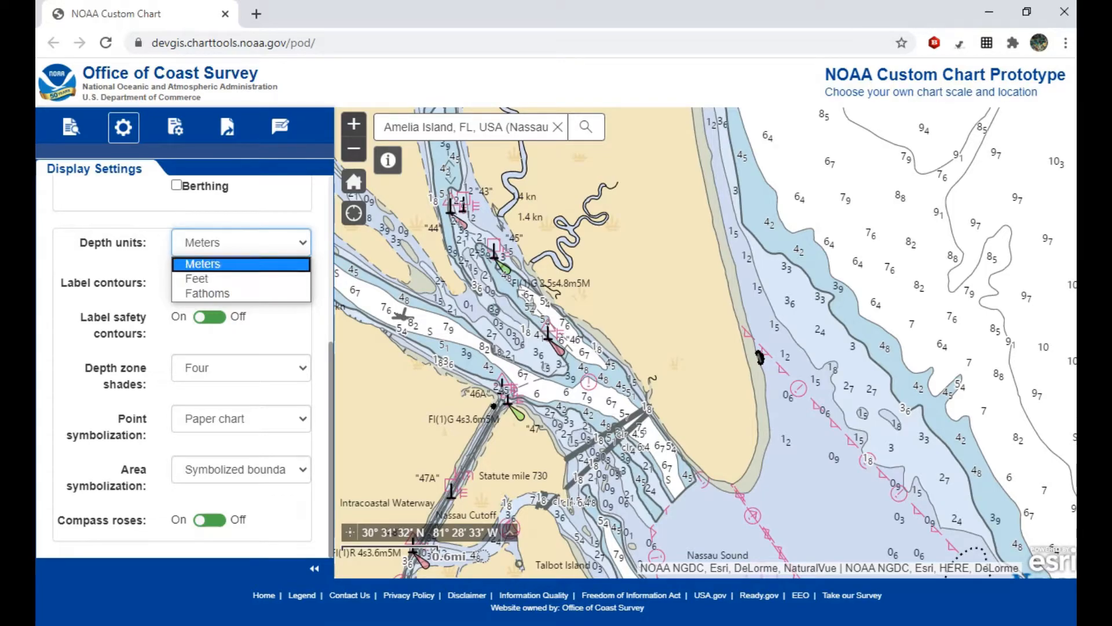
pyautogui.click(232, 279)
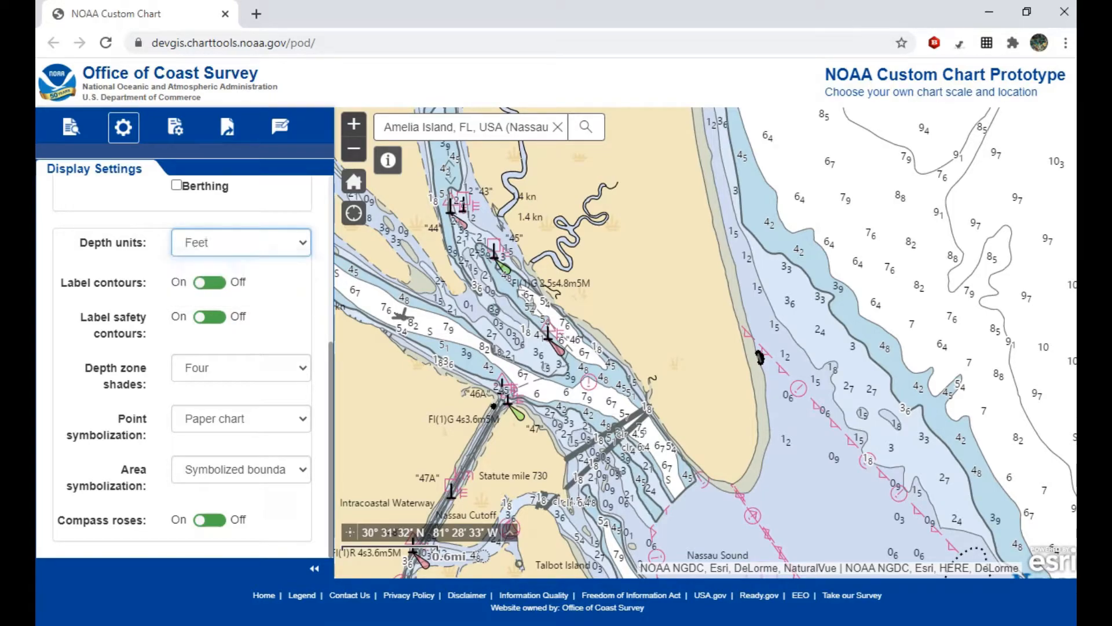
pyautogui.click(241, 243)
pyautogui.click(232, 293)
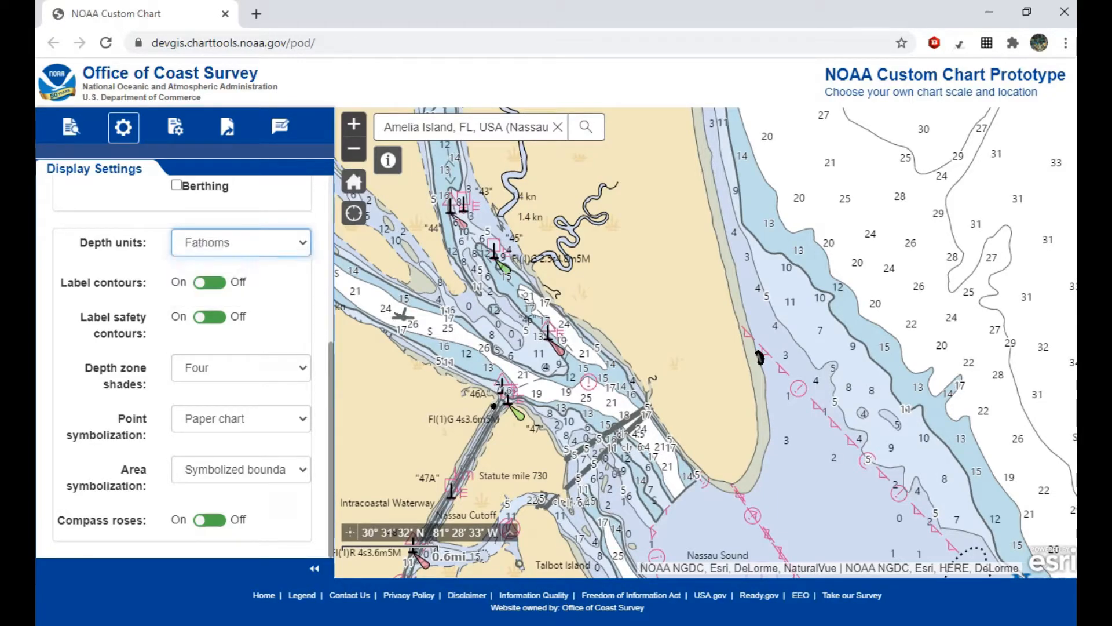
pyautogui.click(241, 243)
pyautogui.click(231, 279)
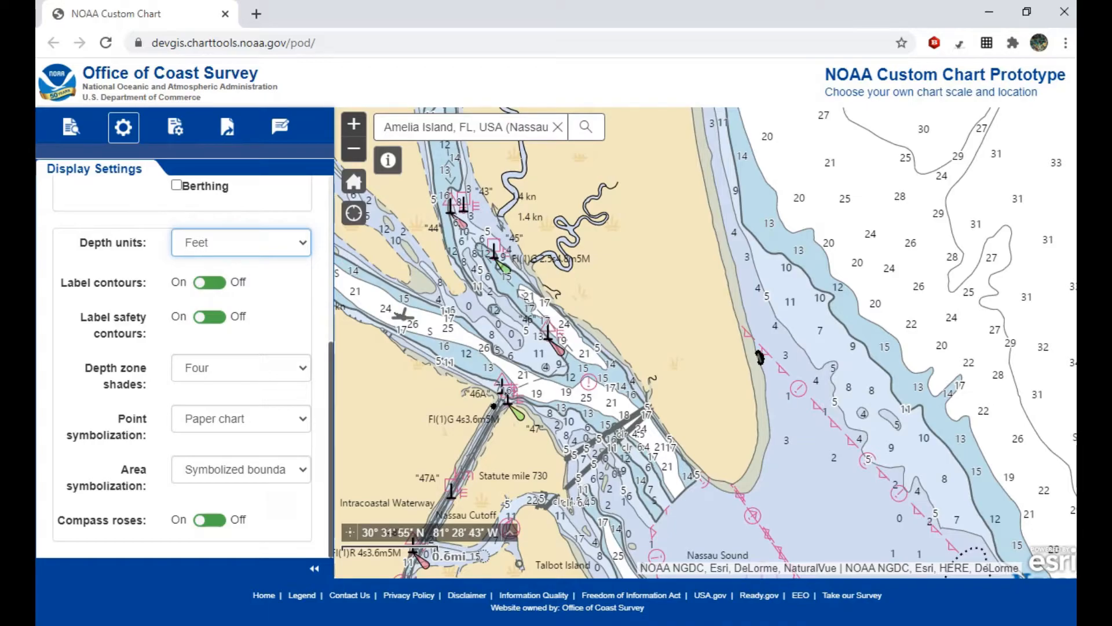
# - Toggle Label contours off and back on to compare the contour labels on the chart
pyautogui.scroll(1, 183, 365)
pyautogui.press('Tab')
pyautogui.press('space')
pyautogui.press('space')
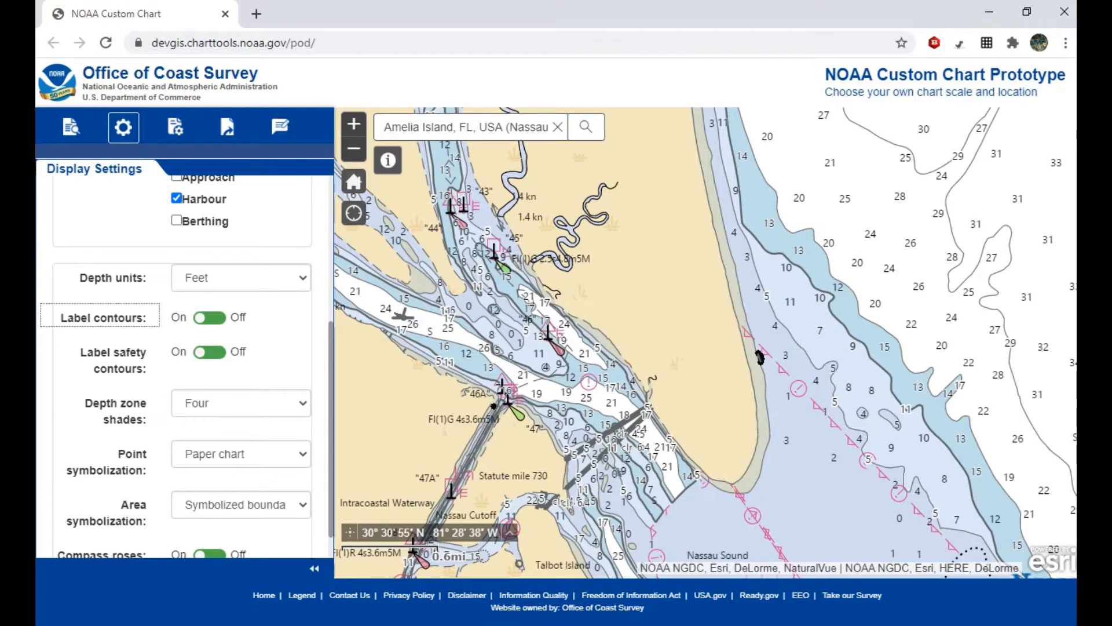
pyautogui.press('space')
pyautogui.press('space')
# - Toggle Label safety contours off and on repeatedly to compare its effect on the chart, leaving it on
pyautogui.press('Tab')
pyautogui.press('space')
pyautogui.press('space')
pyautogui.press('space')
pyautogui.press('space')
pyautogui.press('space')
pyautogui.press('space')
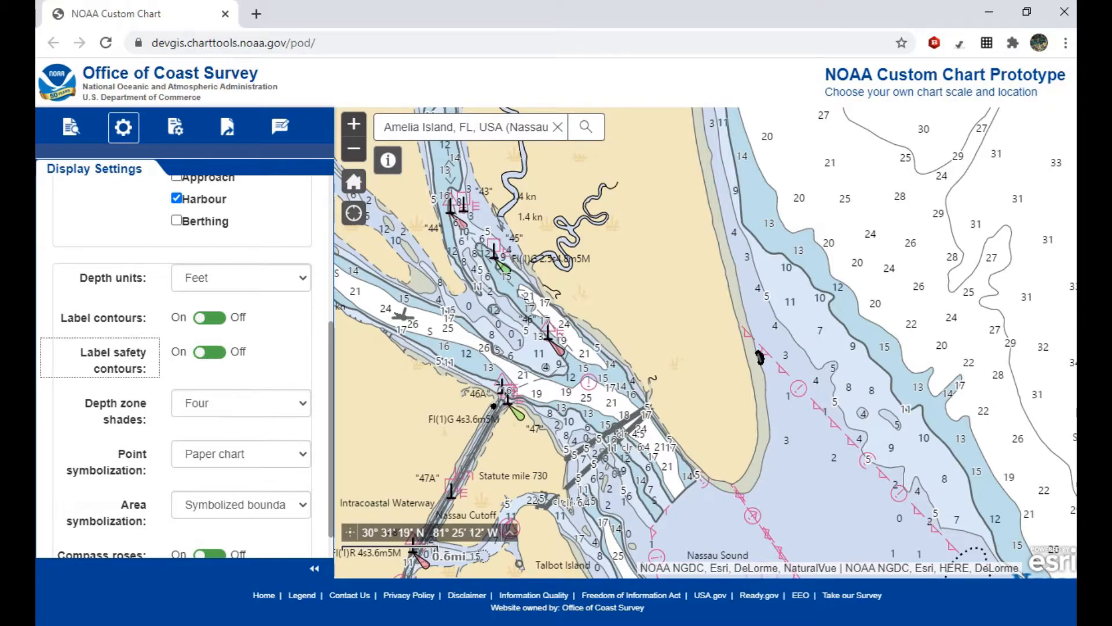
# - Switch off both Label safety contours and Label contours
pyautogui.press('space')
pyautogui.press('space')
pyautogui.press('space')
pyautogui.hotkey('shift', 'Tab')
pyautogui.press('space')
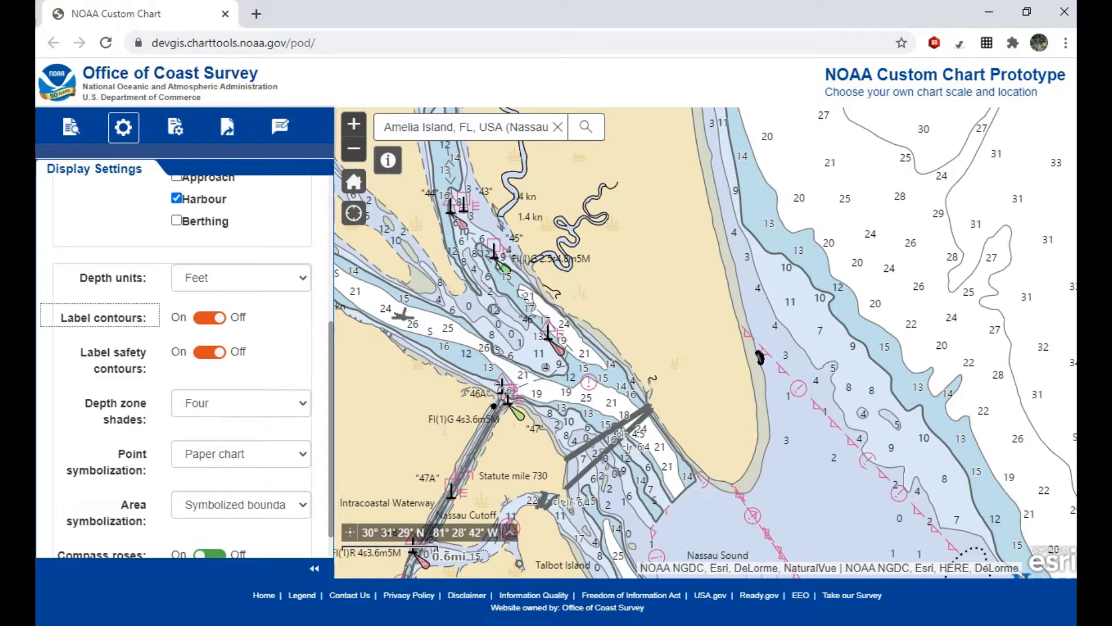
# - Switch Label contours and Label safety contours back on
pyautogui.press('space')
pyautogui.press('Tab')
pyautogui.press('space')
pyautogui.press('Tab')
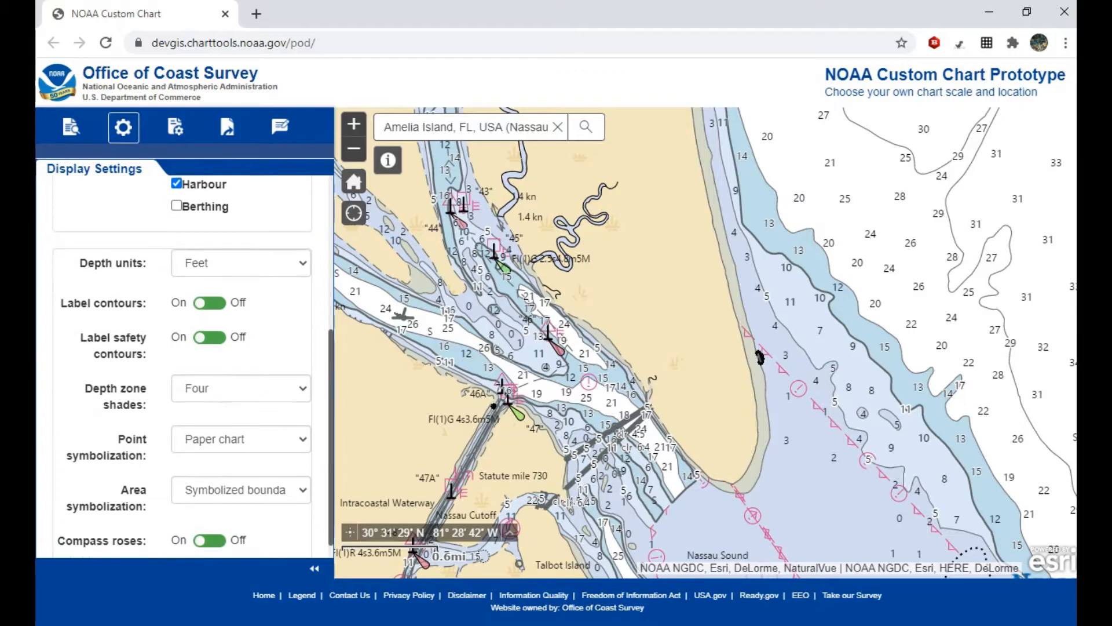
# - Switch Depth zone shades between Four and Two to compare the chart's depth shading, leaving it on Two
pyautogui.press('space')
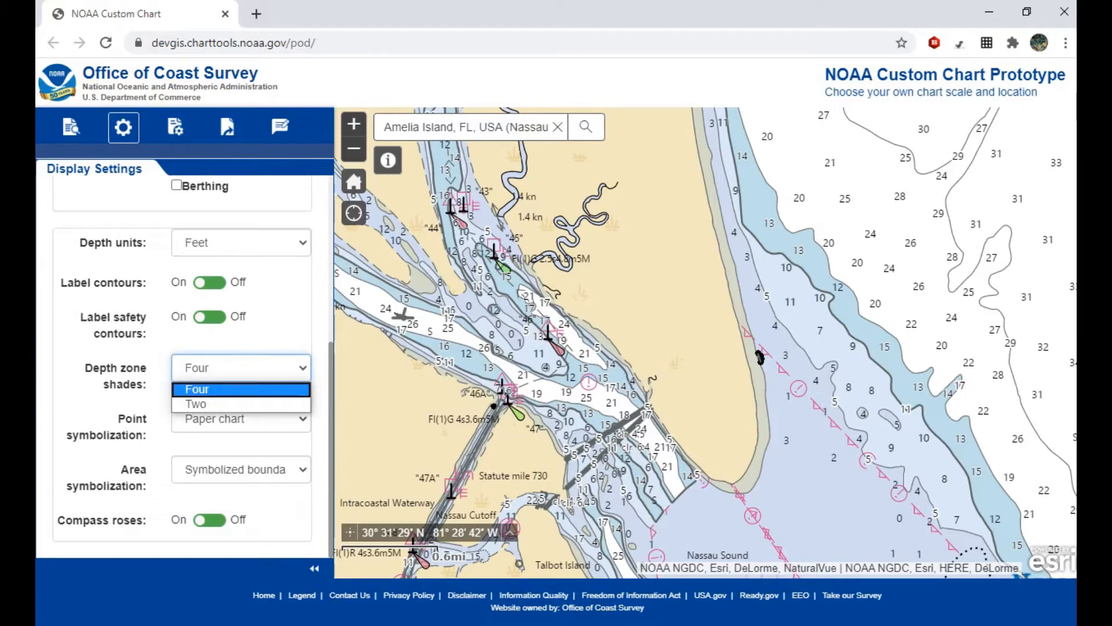
pyautogui.press('Down')
pyautogui.press('Return')
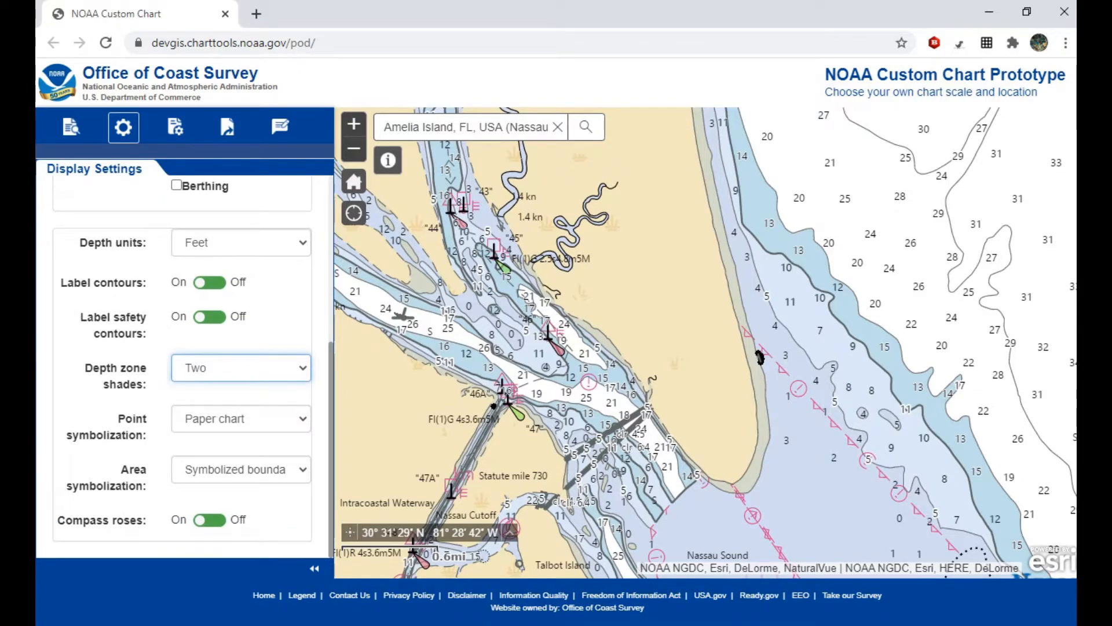
pyautogui.press('space')
pyautogui.press('Up')
pyautogui.press('Return')
pyautogui.press('space')
pyautogui.press('Down')
pyautogui.press('Return')
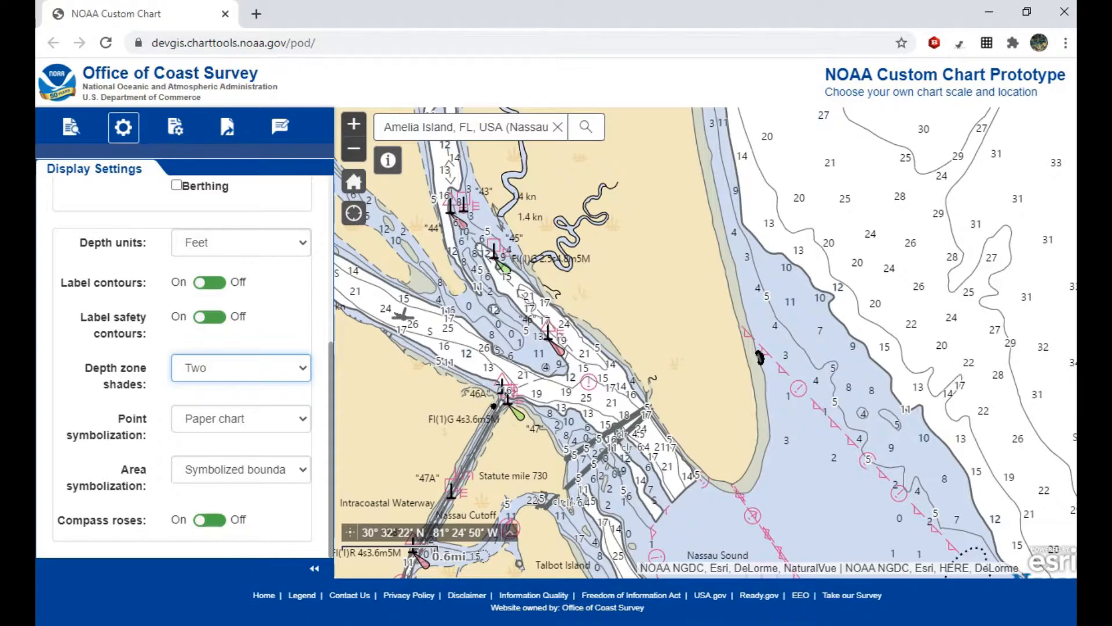
# - Set Depth zone shades to Four to examine the shading around Nassau Sound, and return it to Two
pyautogui.moveTo(537, 262); pyautogui.dragTo(522, 376)
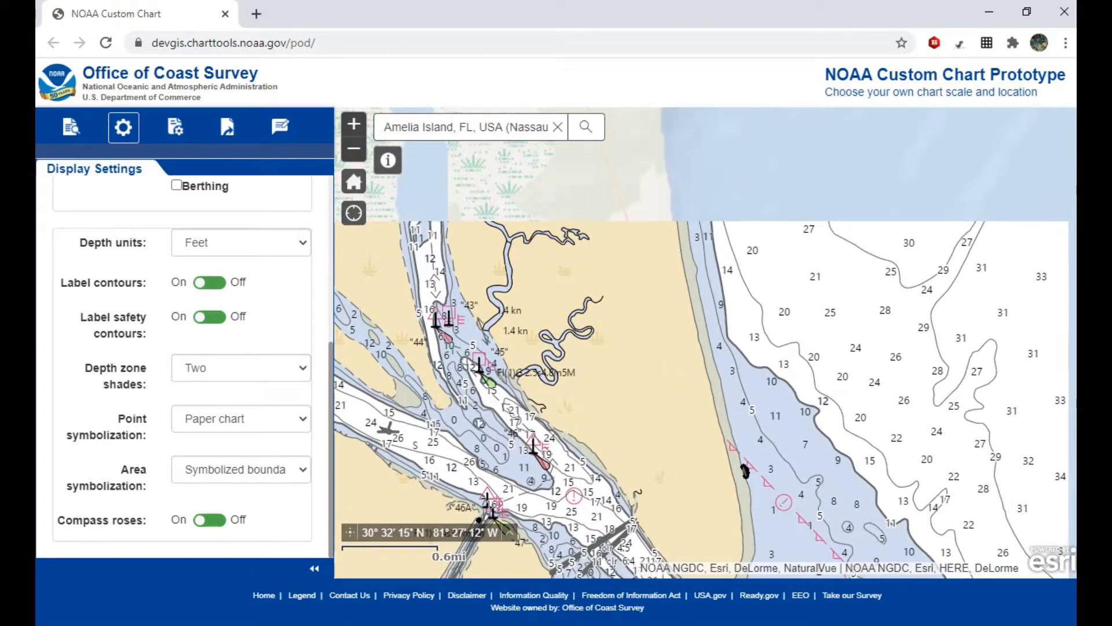
pyautogui.moveTo(746, 472); pyautogui.dragTo(802, 475)
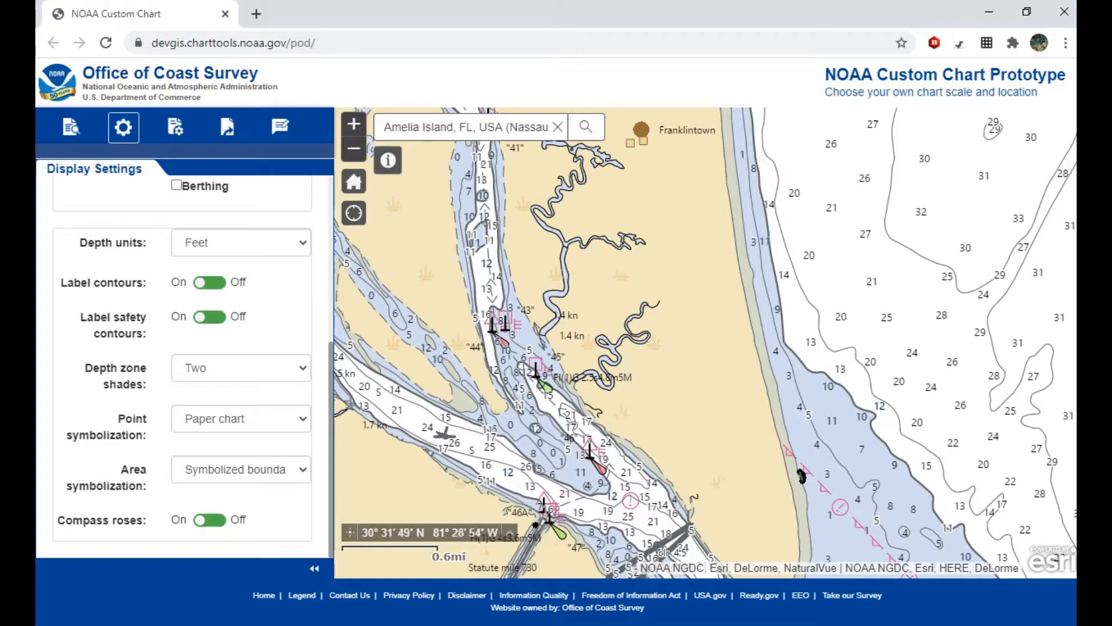
pyautogui.click(241, 368)
pyautogui.click(232, 390)
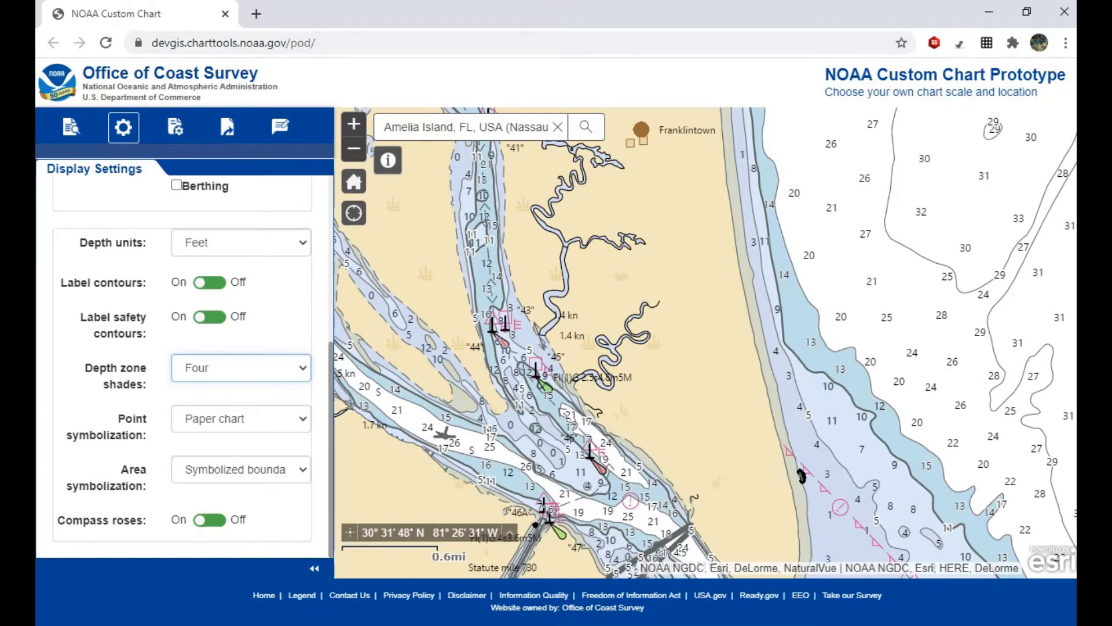
pyautogui.moveTo(811, 452); pyautogui.dragTo(797, 430)
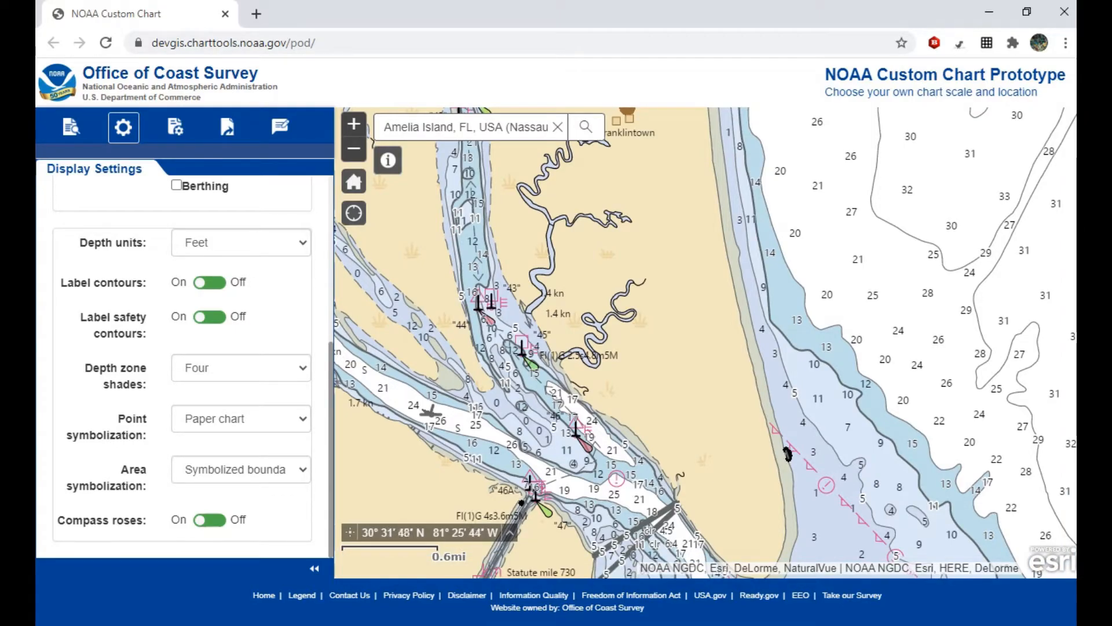
pyautogui.moveTo(788, 454); pyautogui.dragTo(809, 366)
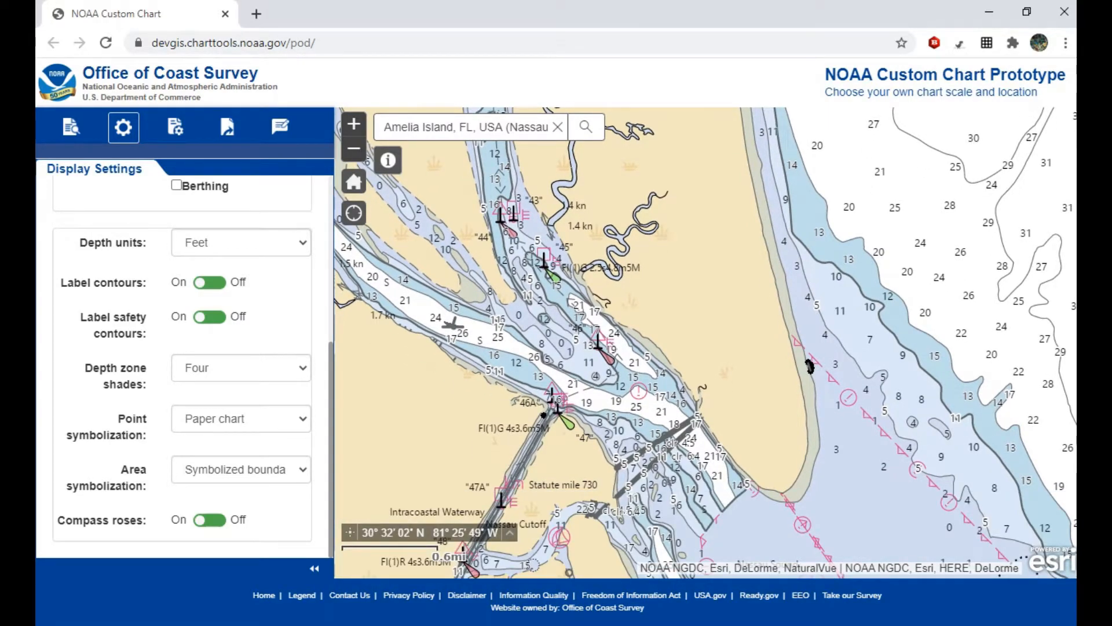
pyautogui.moveTo(810, 366); pyautogui.dragTo(758, 432)
pyautogui.click(241, 368)
pyautogui.click(226, 404)
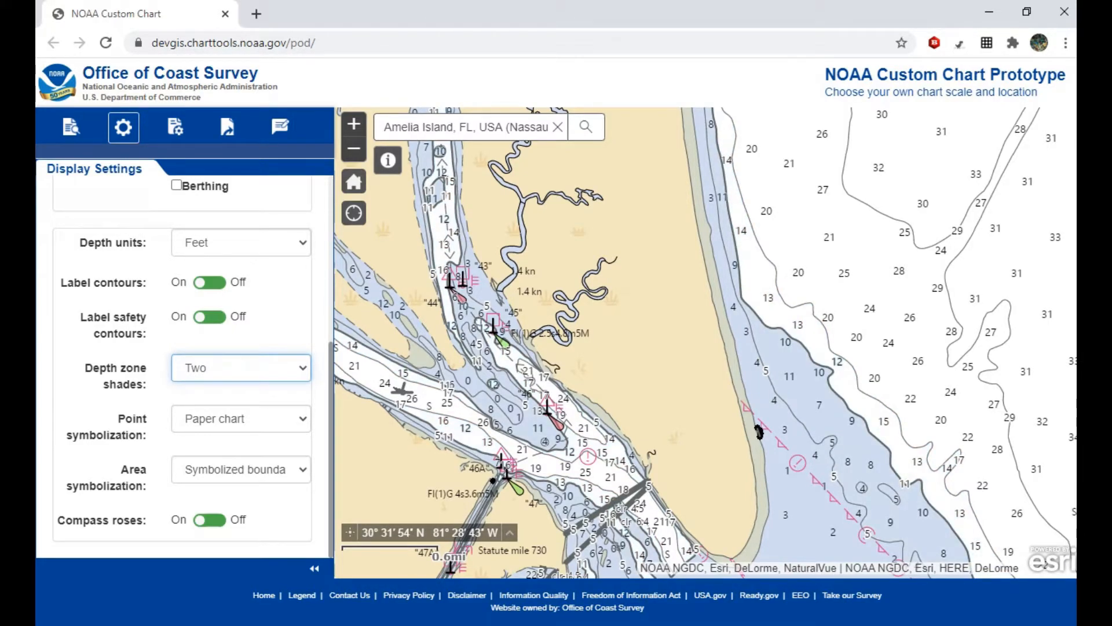
# - Alternate Point symbolization between Simplified and Paper chart to compare the navigation aid symbols, ending on Paper chart
pyautogui.click(241, 419)
pyautogui.click(235, 437)
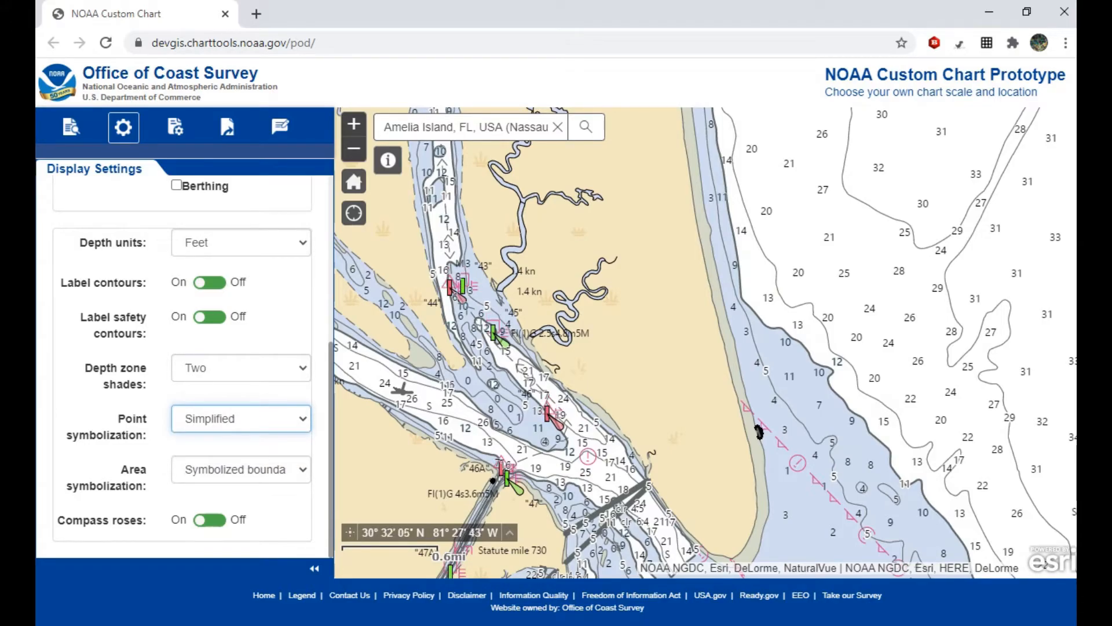
pyautogui.click(241, 418)
pyautogui.click(215, 455)
pyautogui.click(241, 418)
pyautogui.click(210, 439)
pyautogui.click(241, 418)
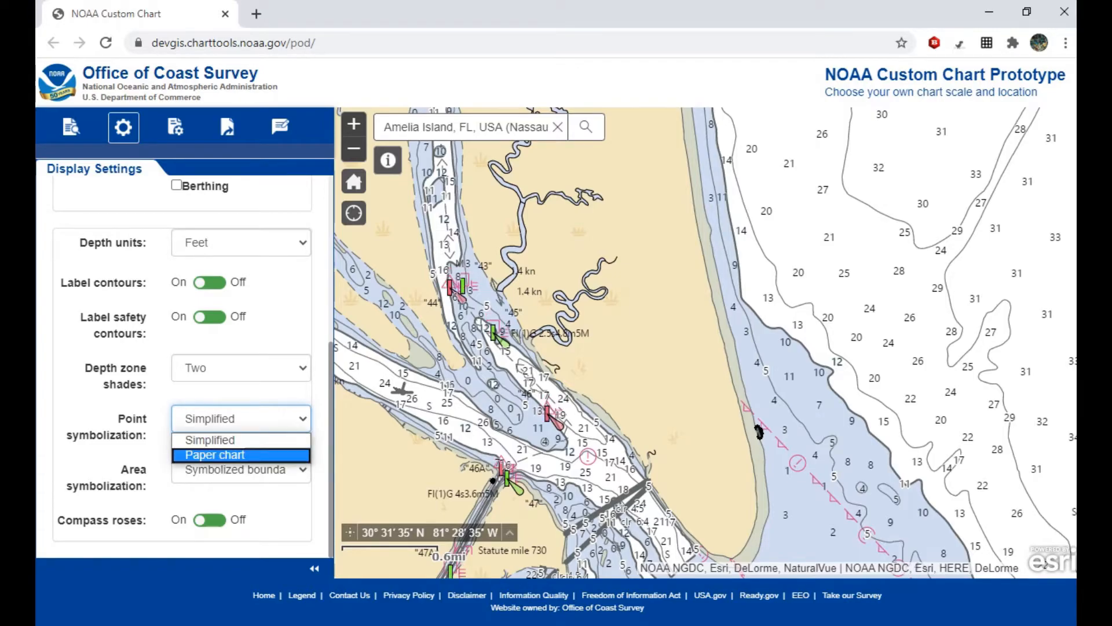
pyautogui.click(215, 454)
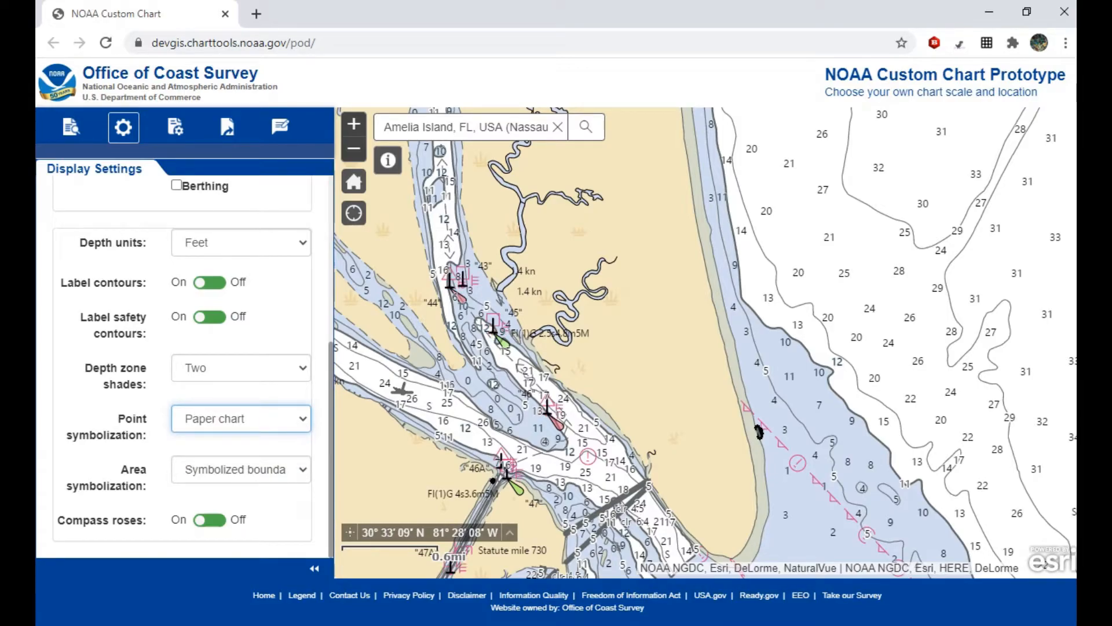
# - Copy the Amelia Island search text and search for New York, NY, USA to examine the East River near The Battery
pyautogui.moveTo(383, 127); pyautogui.dragTo(568, 129)
pyautogui.hotkey('ctrl', 'c')
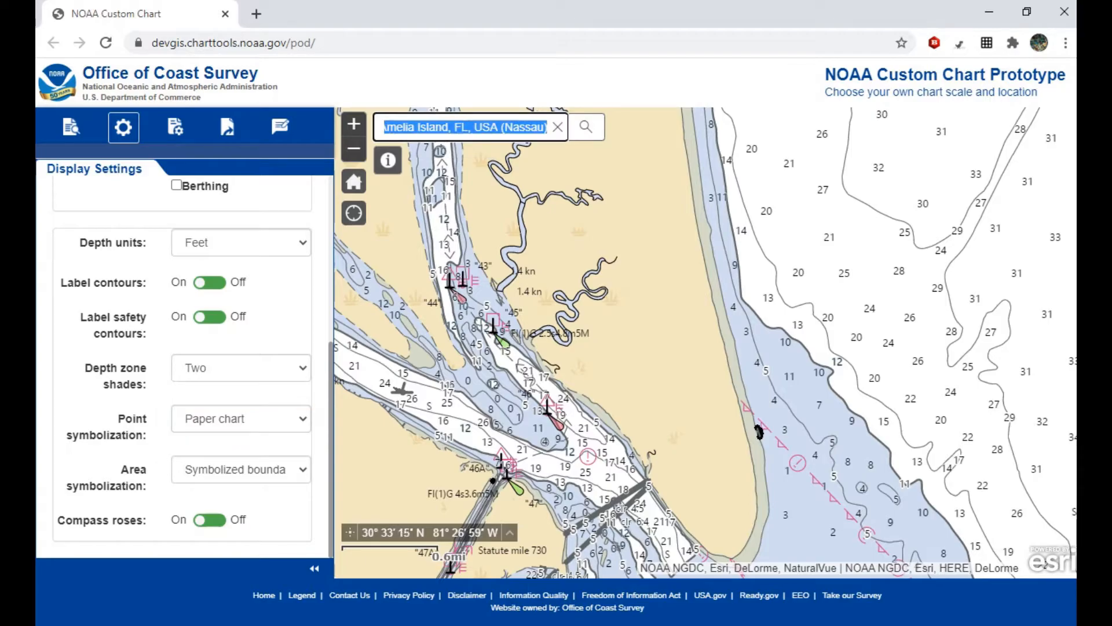
pyautogui.press('BackSpace')
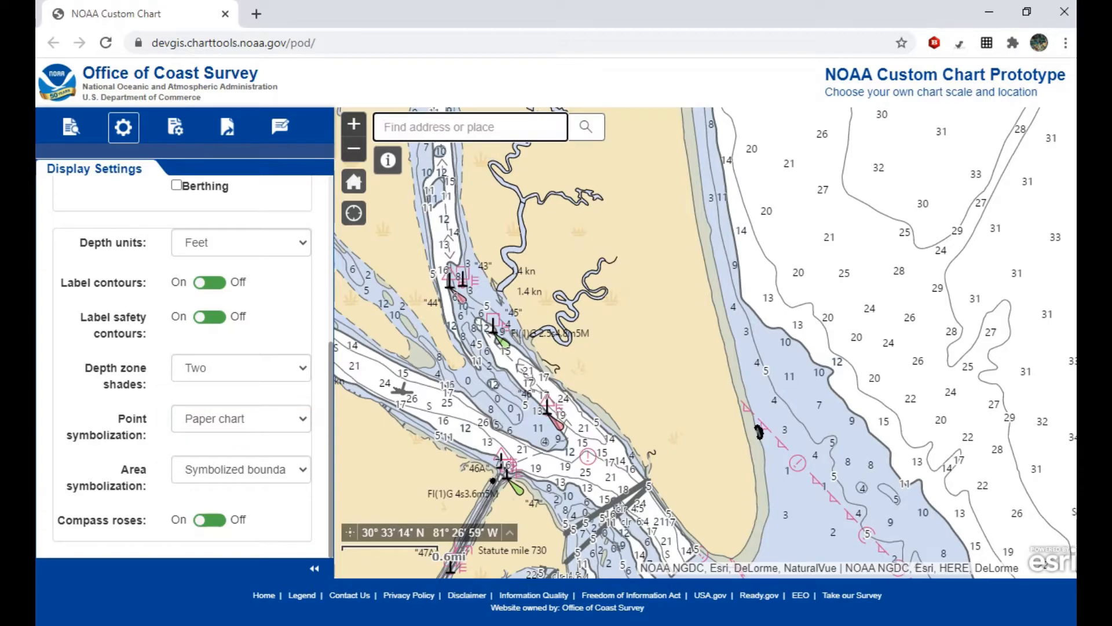
pyautogui.write('new')
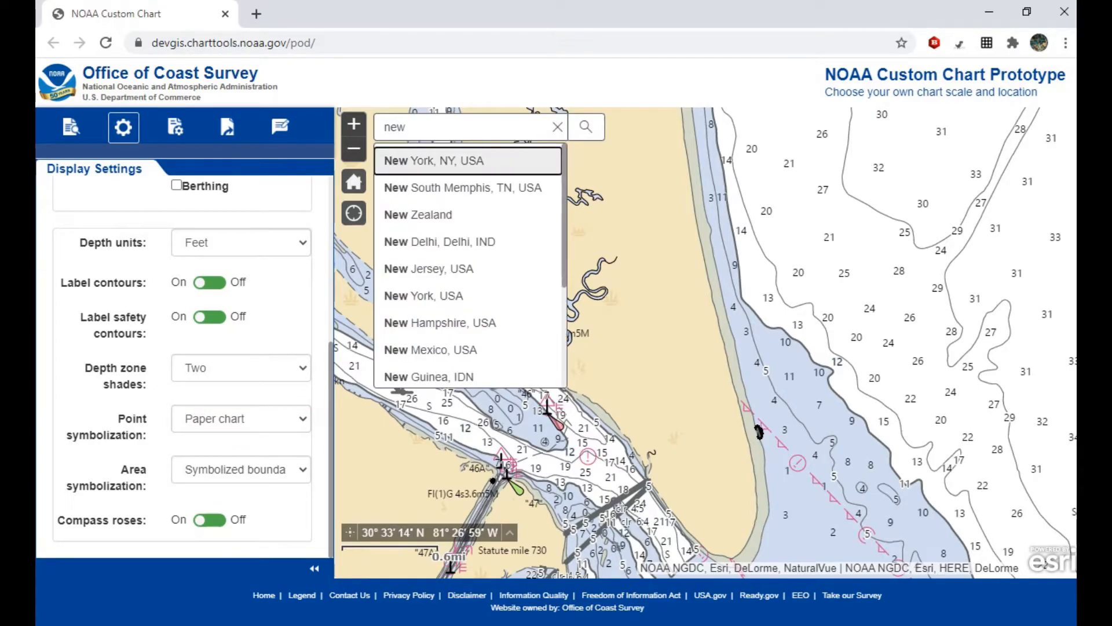
pyautogui.press('Return')
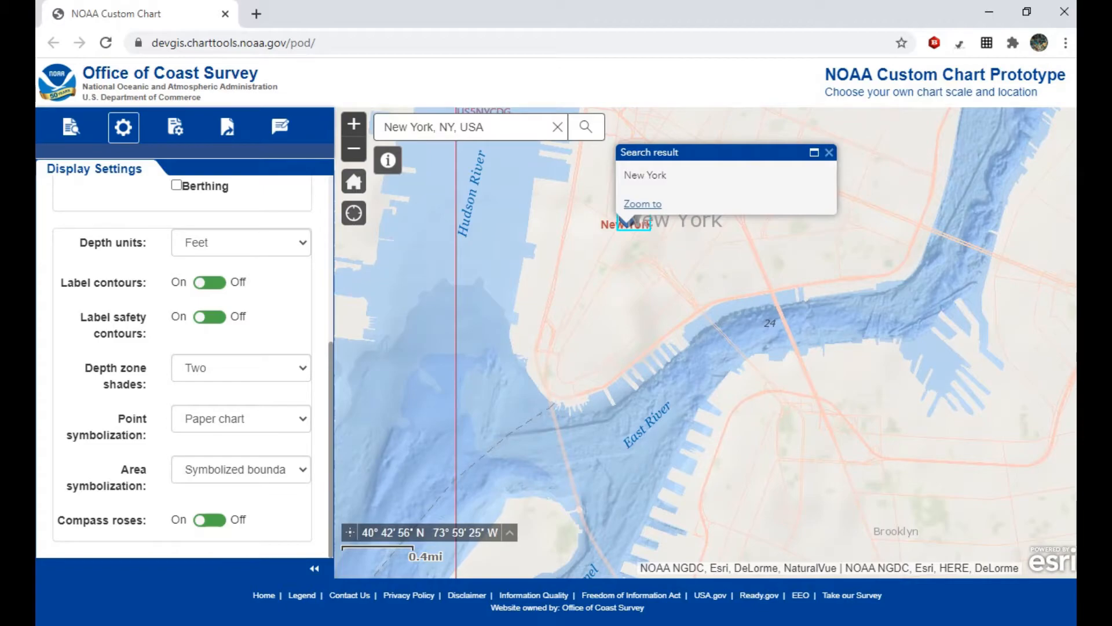
pyautogui.click(829, 153)
pyautogui.moveTo(715, 452); pyautogui.dragTo(738, 362)
pyautogui.scroll(1, 690, 332)
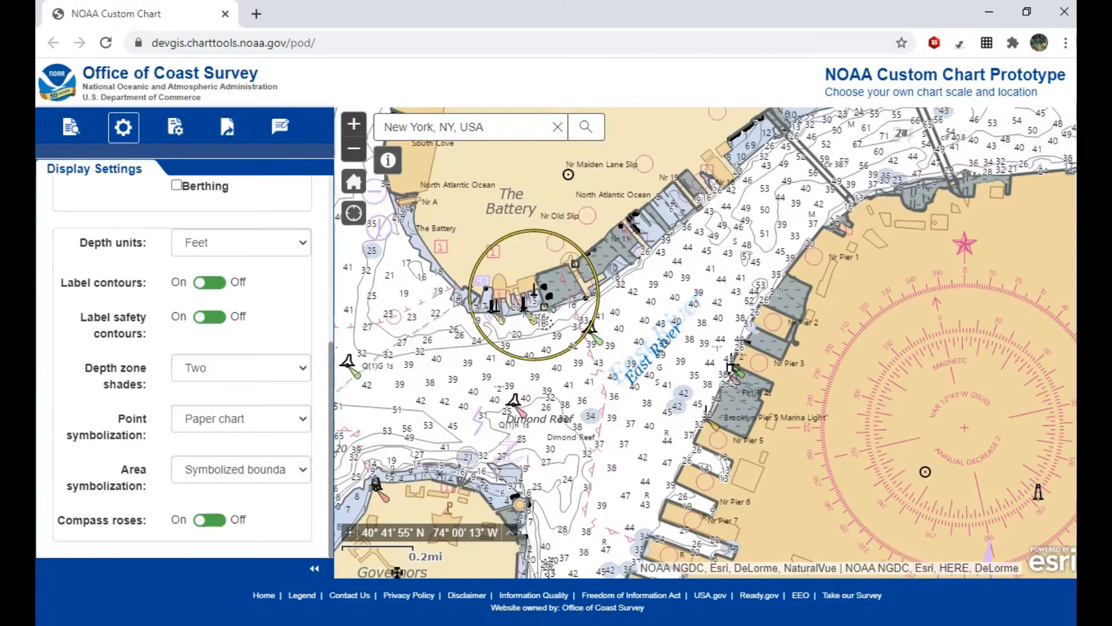
pyautogui.moveTo(653, 412); pyautogui.dragTo(689, 362)
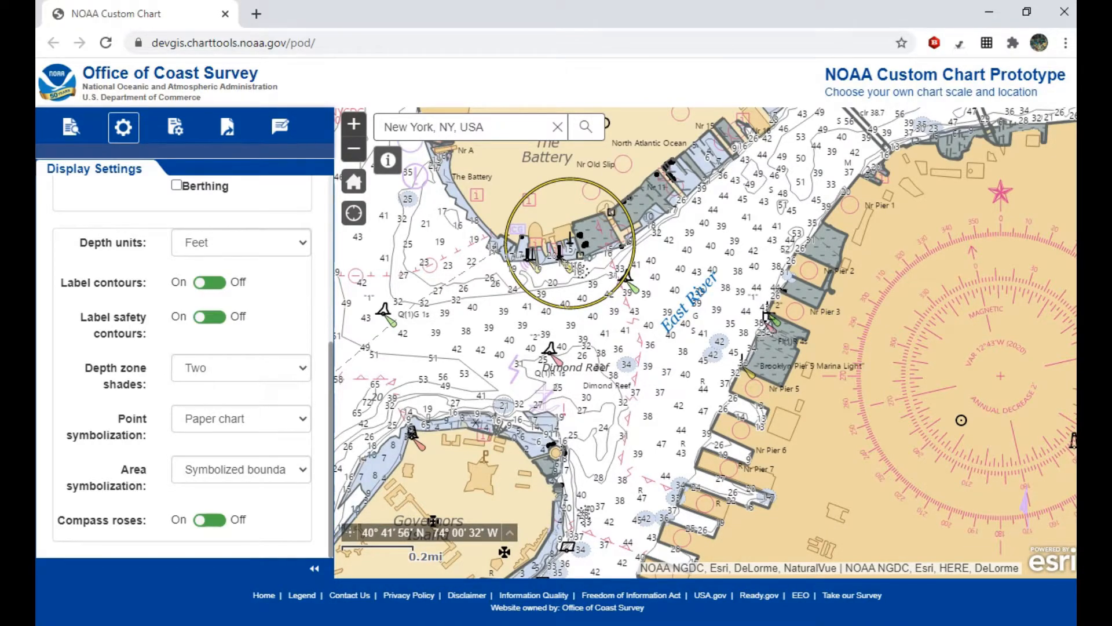
# - Switch Point symbolization repeatedly between Simplified and Paper chart to compare the New York harbour symbols, leaving it on Simplified
pyautogui.click(241, 418)
pyautogui.click(220, 440)
pyautogui.click(241, 419)
pyautogui.click(217, 454)
pyautogui.click(241, 419)
pyautogui.click(210, 440)
pyautogui.click(241, 419)
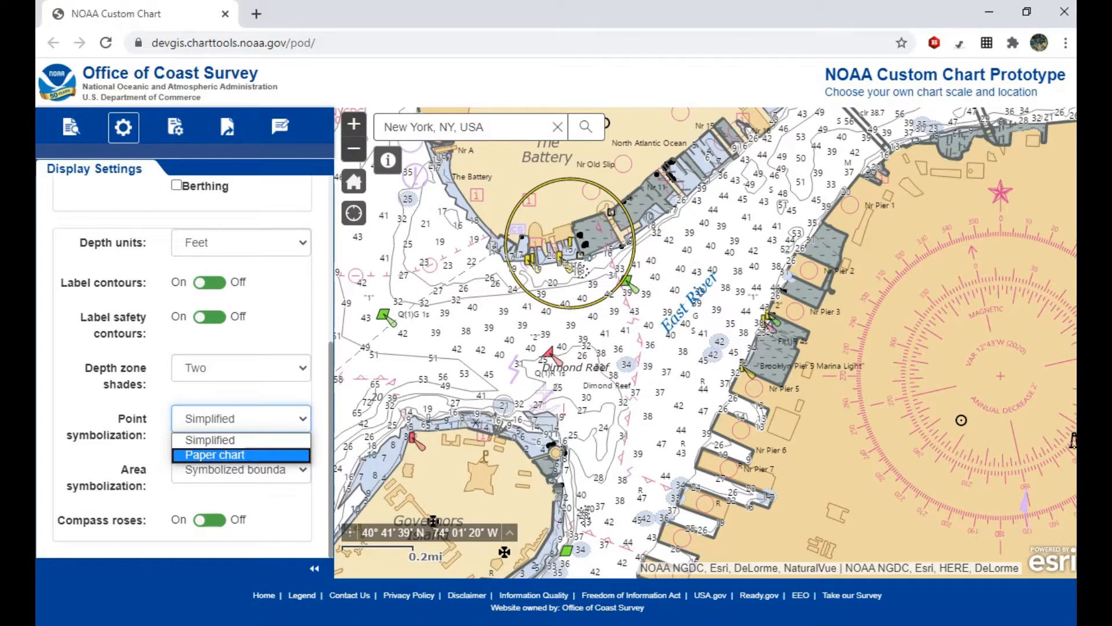
pyautogui.click(217, 455)
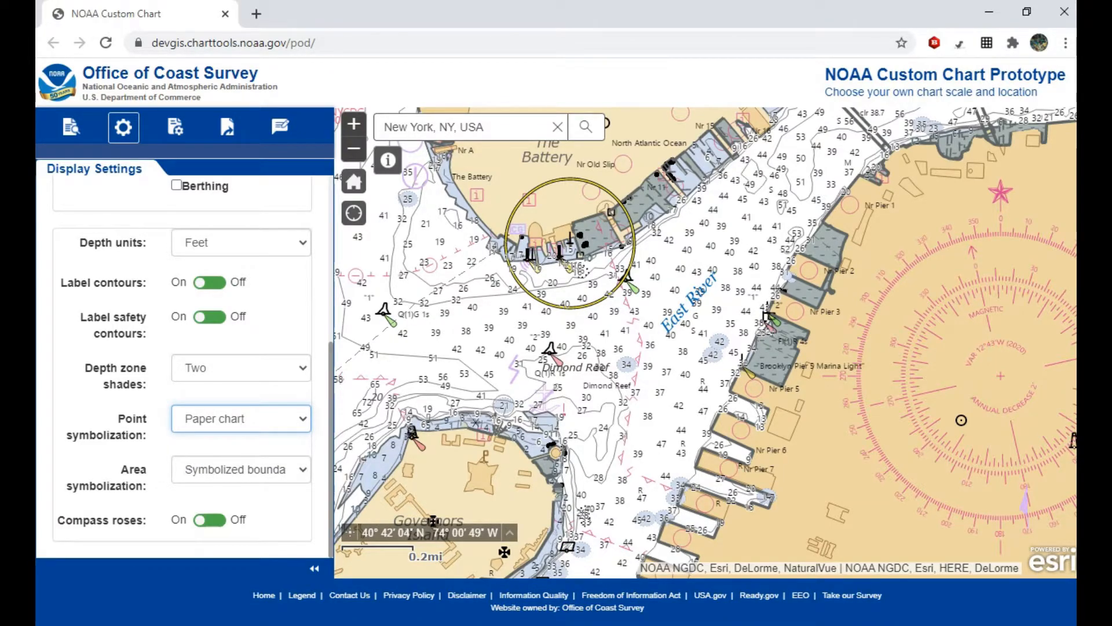
pyautogui.click(241, 419)
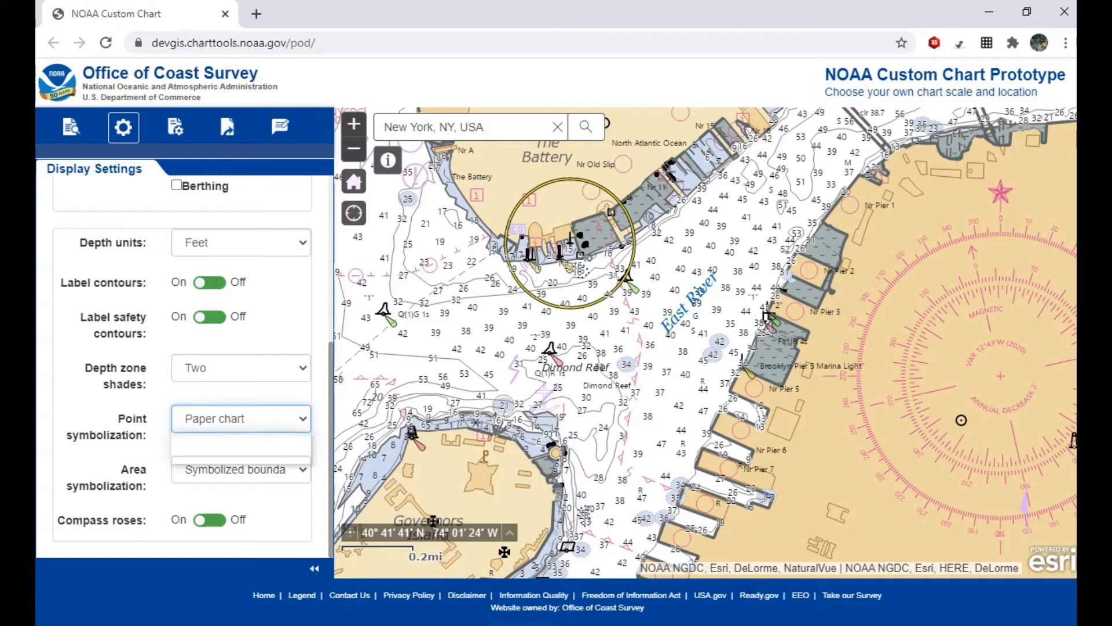
pyautogui.click(210, 441)
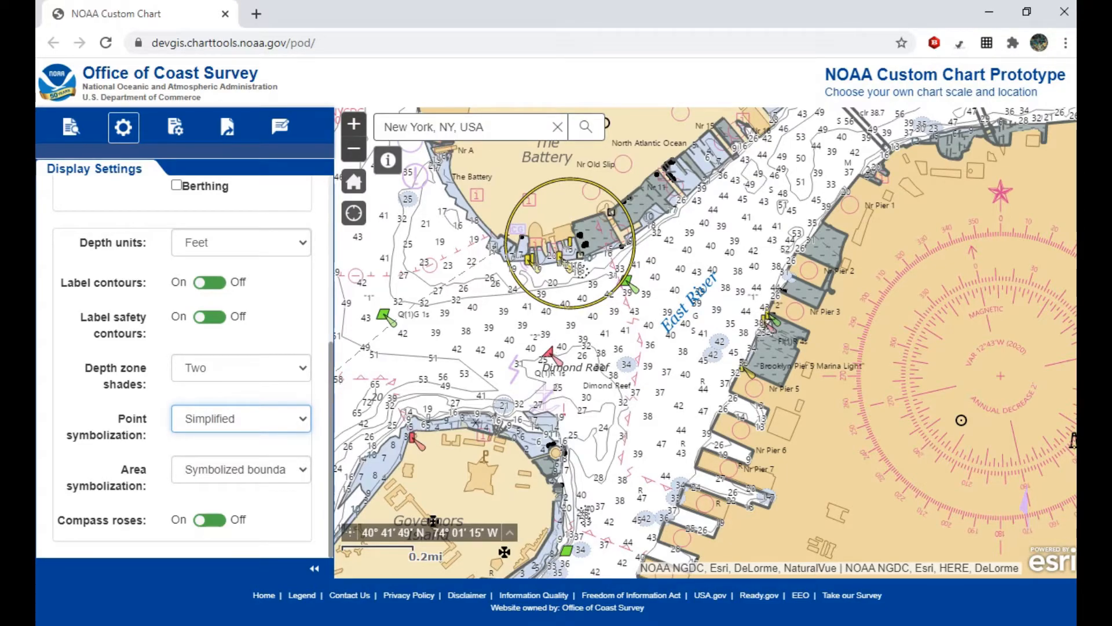
pyautogui.click(241, 419)
pyautogui.click(210, 452)
pyautogui.click(241, 419)
pyautogui.click(210, 438)
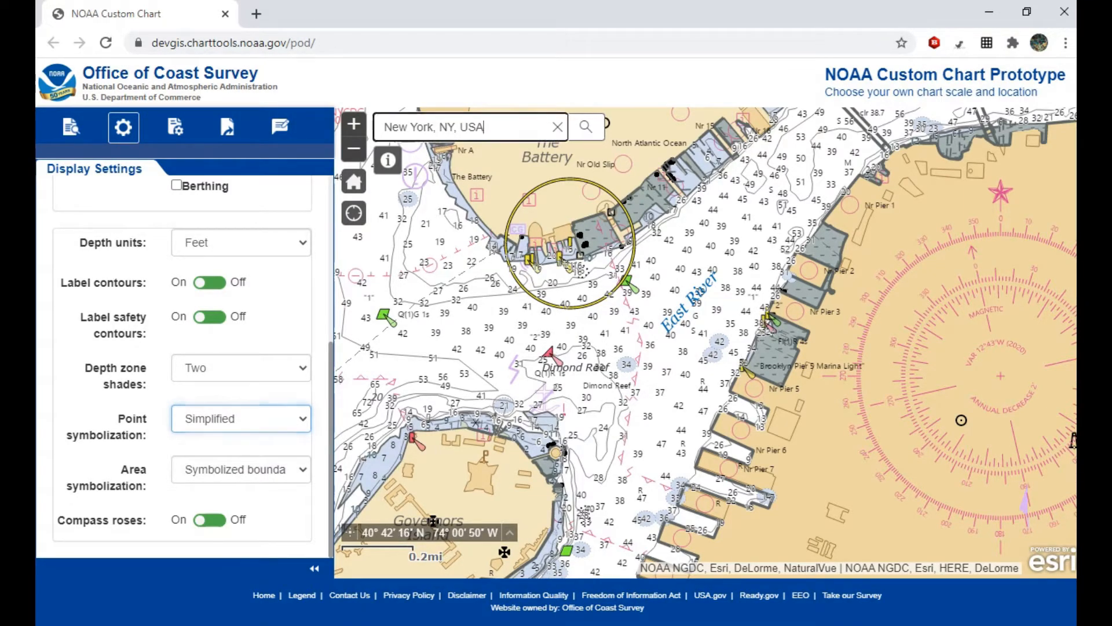
# - Search for the copied Amelia Island, FL, USA (Nassau) location and return to the island's southern end at Nassau Sound
pyautogui.moveTo(494, 127); pyautogui.dragTo(268, 96)
pyautogui.hotkey('ctrl', 'v')
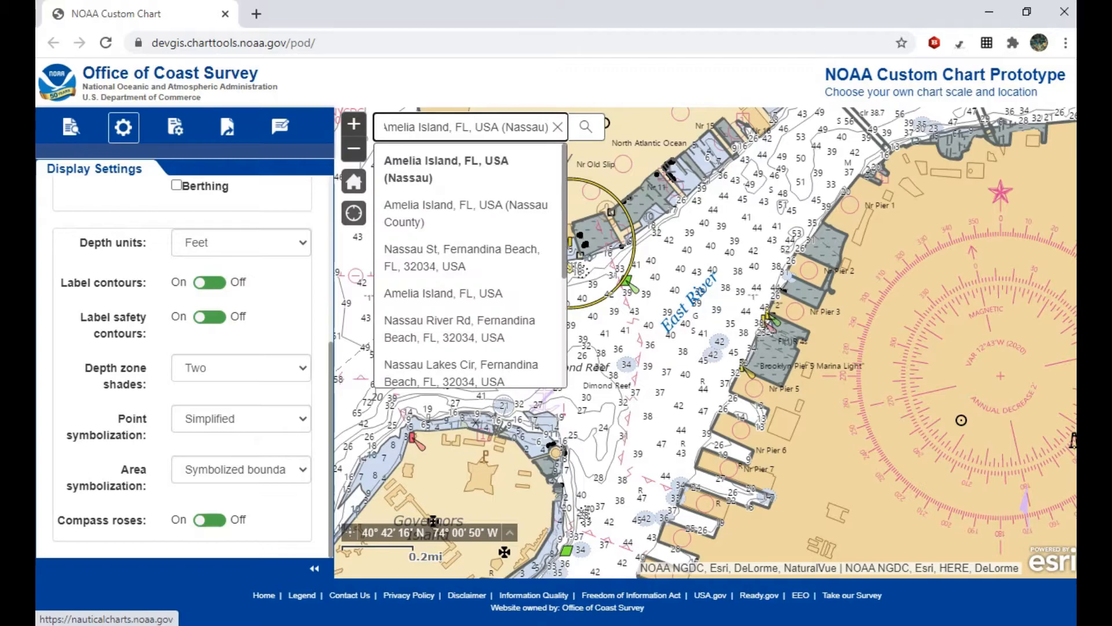
pyautogui.press('Return')
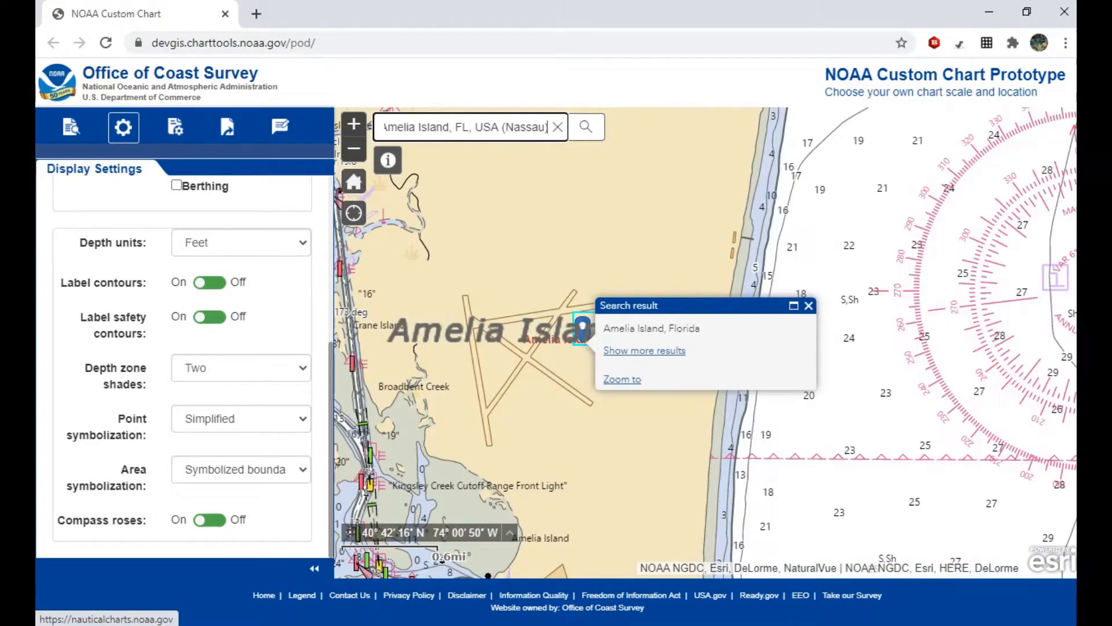
pyautogui.click(808, 305)
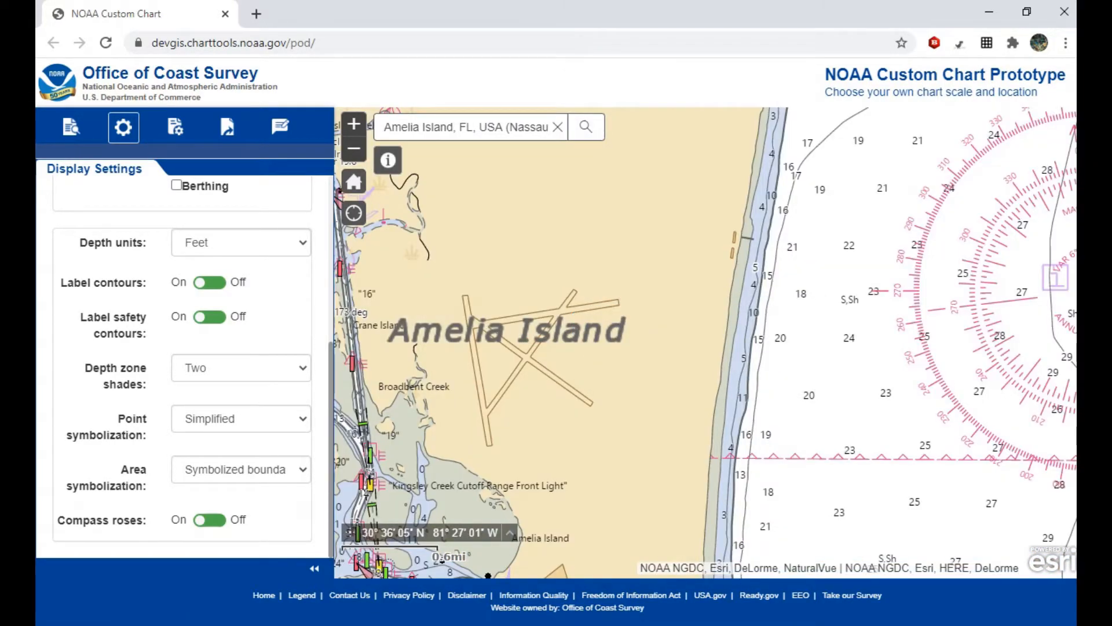
pyautogui.moveTo(600, 542); pyautogui.dragTo(606, 315)
pyautogui.scroll(-2, 573, 451)
pyautogui.moveTo(574, 452); pyautogui.dragTo(561, 294)
pyautogui.scroll(1, 565, 425)
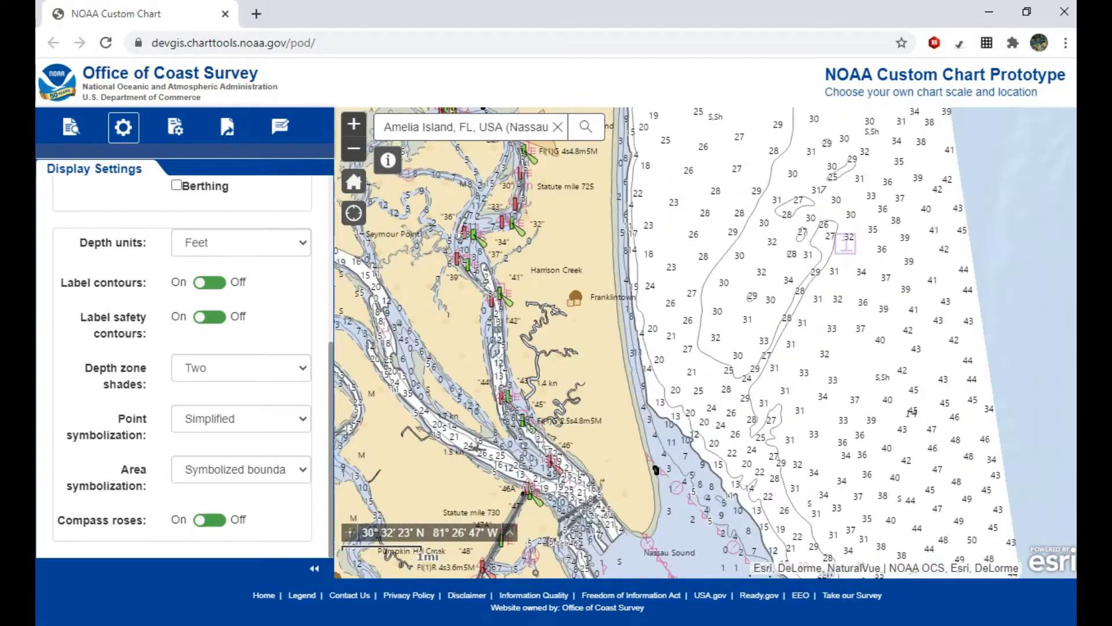
pyautogui.scroll(1, 523, 316)
pyautogui.moveTo(618, 412); pyautogui.dragTo(610, 261)
pyautogui.moveTo(678, 370); pyautogui.dragTo(649, 327)
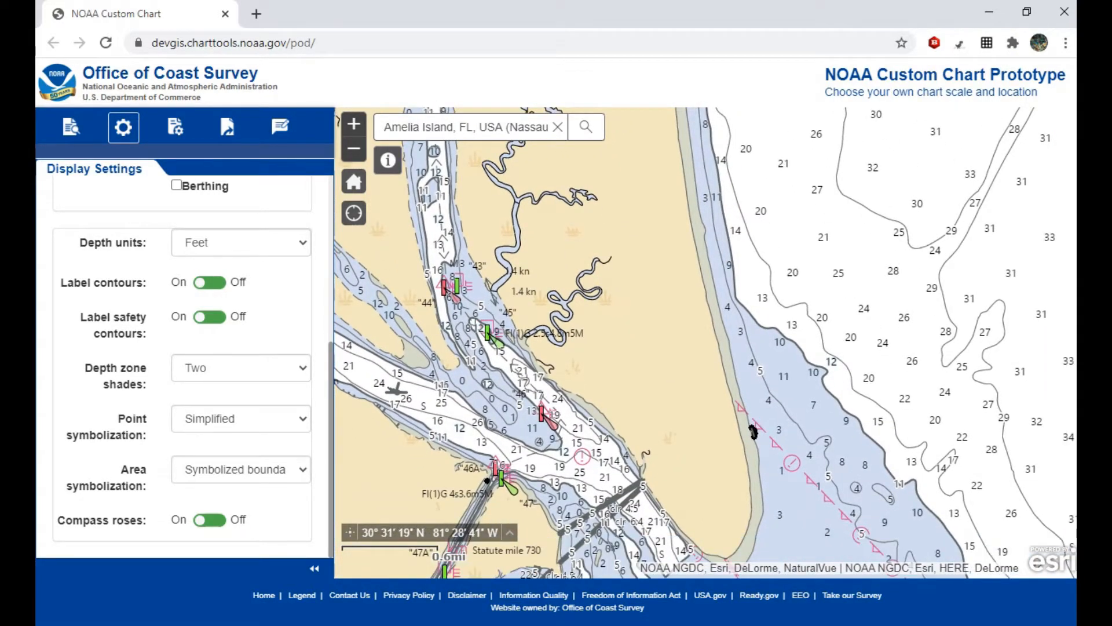
pyautogui.moveTo(753, 431); pyautogui.dragTo(733, 388)
# - Alternate Area symbolization between Plain boundaries and Symbolized boundaries to compare the boundary lines, ending on Symbolized boundaries
pyautogui.click(241, 470)
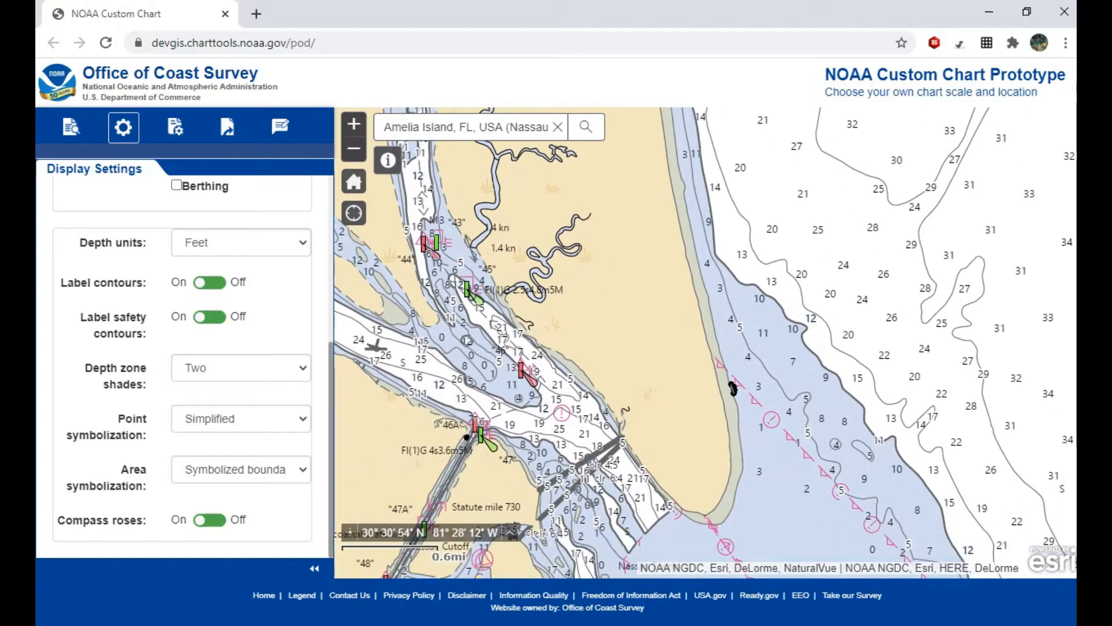
pyautogui.click(228, 491)
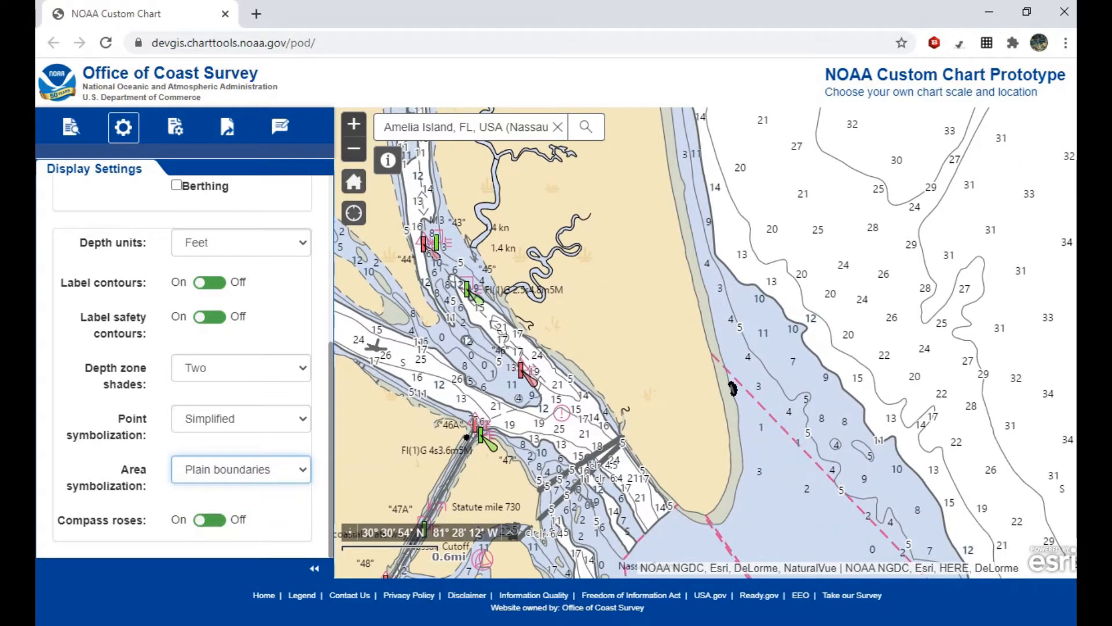
pyautogui.click(240, 469)
pyautogui.click(244, 505)
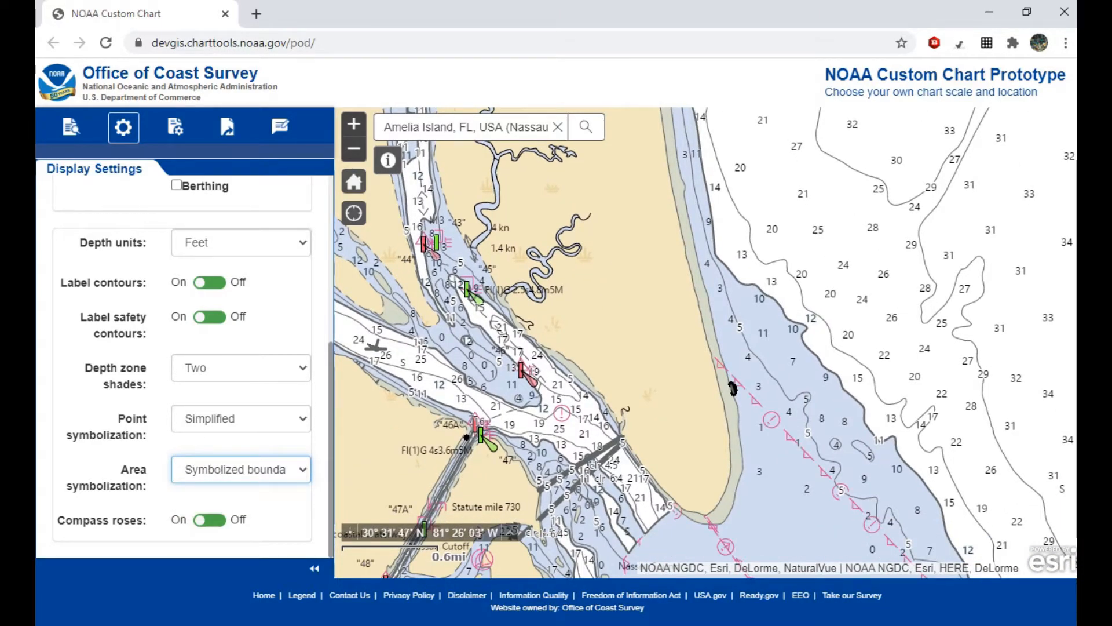
pyautogui.click(241, 470)
pyautogui.click(229, 491)
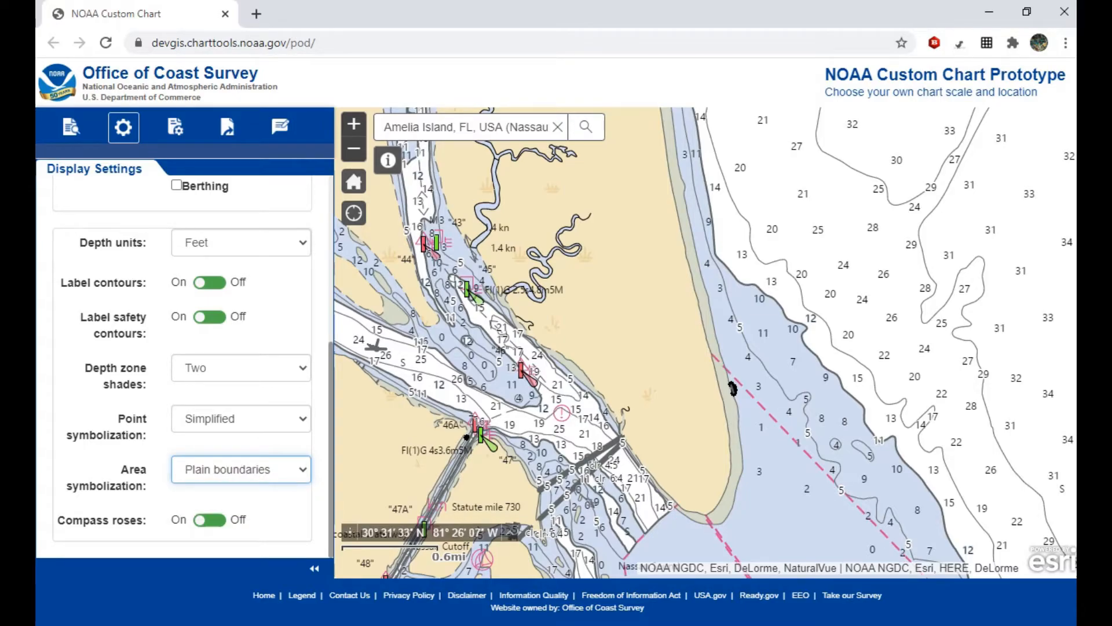
pyautogui.click(241, 469)
pyautogui.click(244, 505)
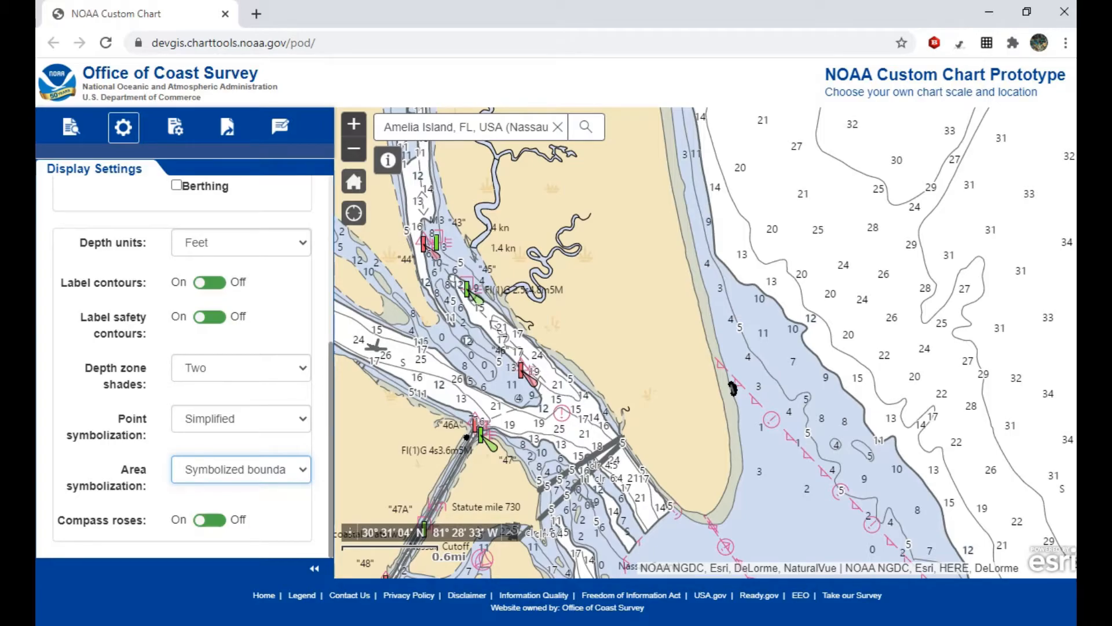
# - Toggle Compass roses off and back on
pyautogui.click(209, 519)
pyautogui.click(210, 519)
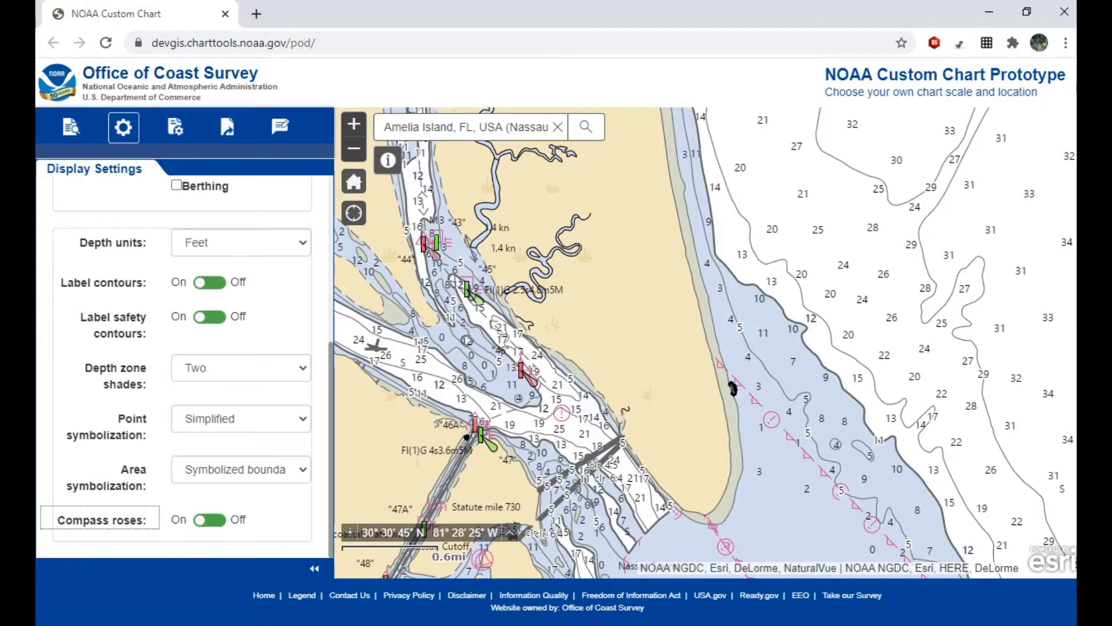
pyautogui.moveTo(602, 214); pyautogui.dragTo(616, 270)
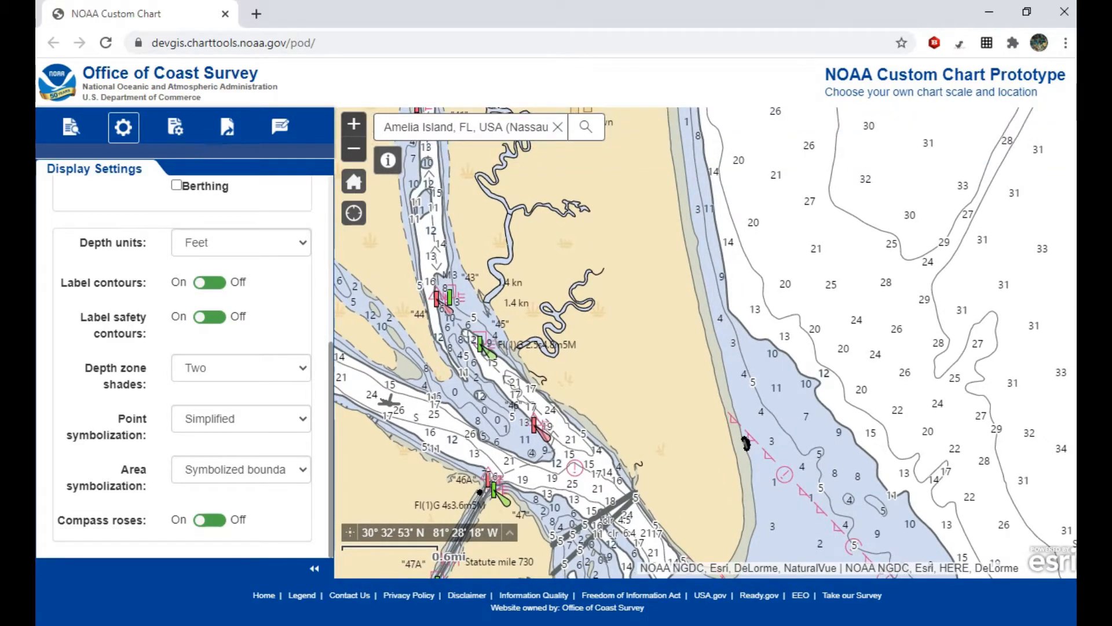
# - Open the print settings and review the scale, page size and orientation options for a custom product
pyautogui.click(175, 127)
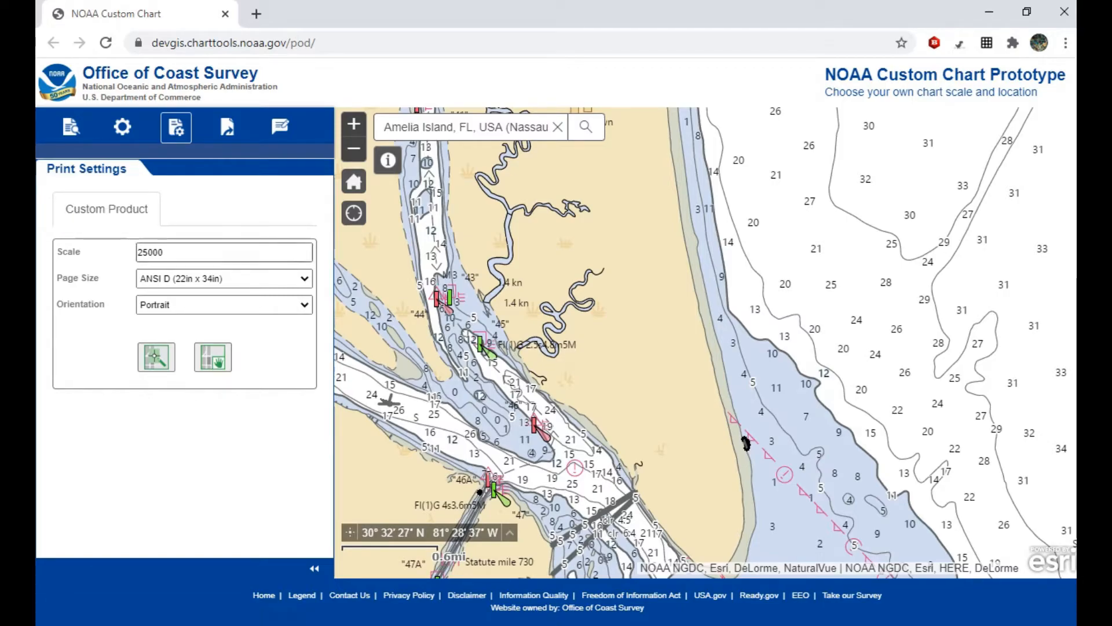
pyautogui.doubleClick(190, 252)
pyautogui.click(224, 279)
pyautogui.click(224, 279)
pyautogui.click(224, 305)
pyautogui.click(179, 321)
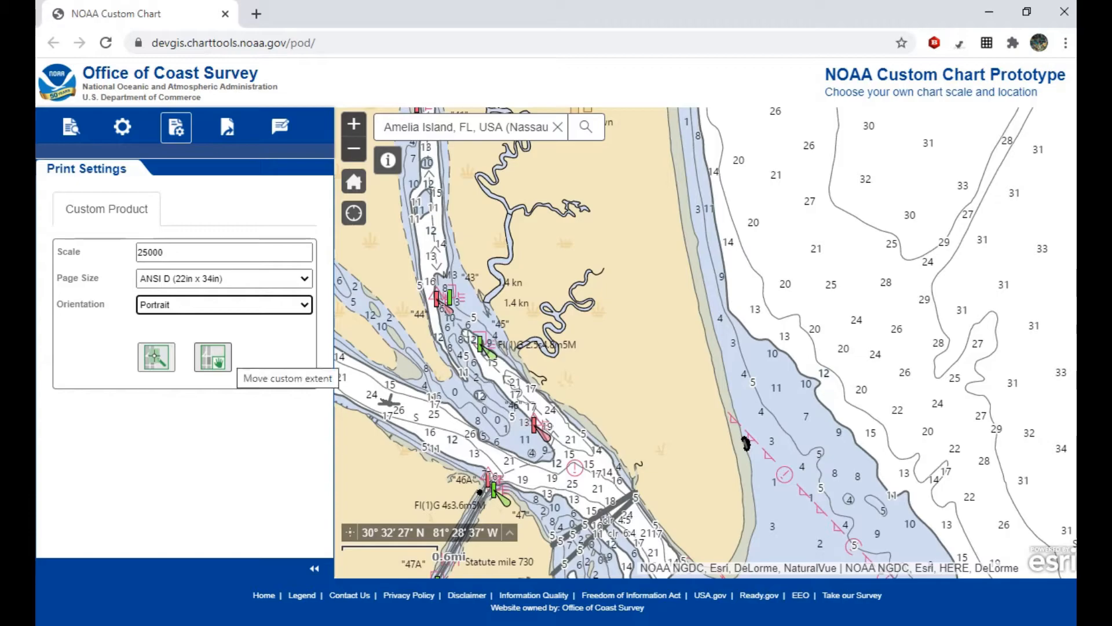
pyautogui.doubleClick(224, 252)
pyautogui.click(224, 252)
pyautogui.doubleClick(155, 252)
pyautogui.press('Return')
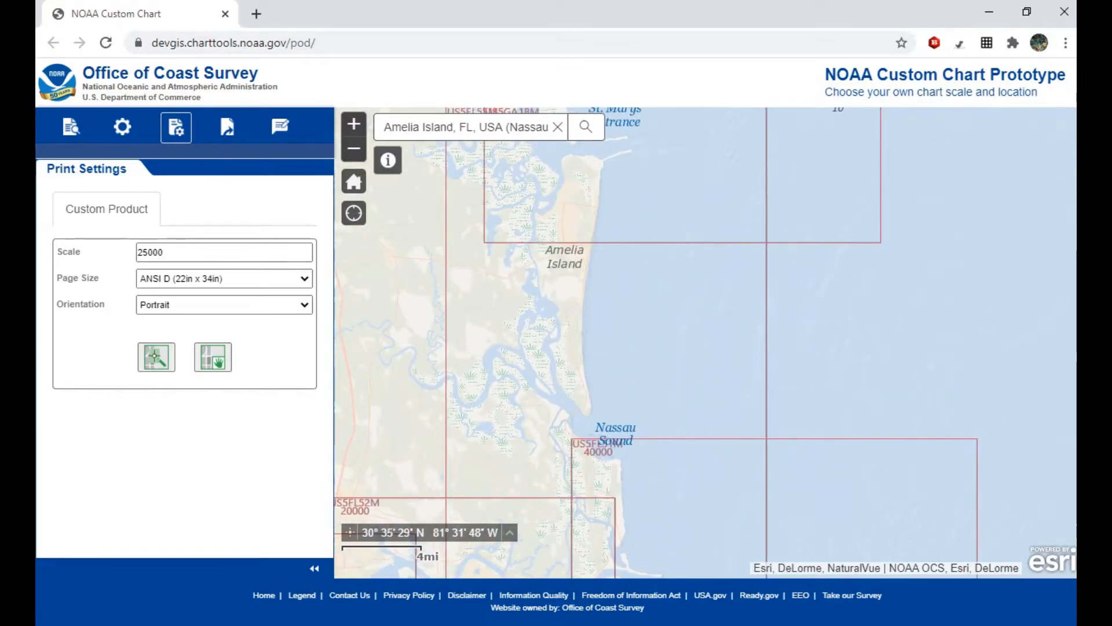
# - Set the custom product's scale to 40000, matching nearby charts around Amelia Island
pyautogui.moveTo(470, 239); pyautogui.dragTo(494, 340)
pyautogui.scroll(-1, 490, 354)
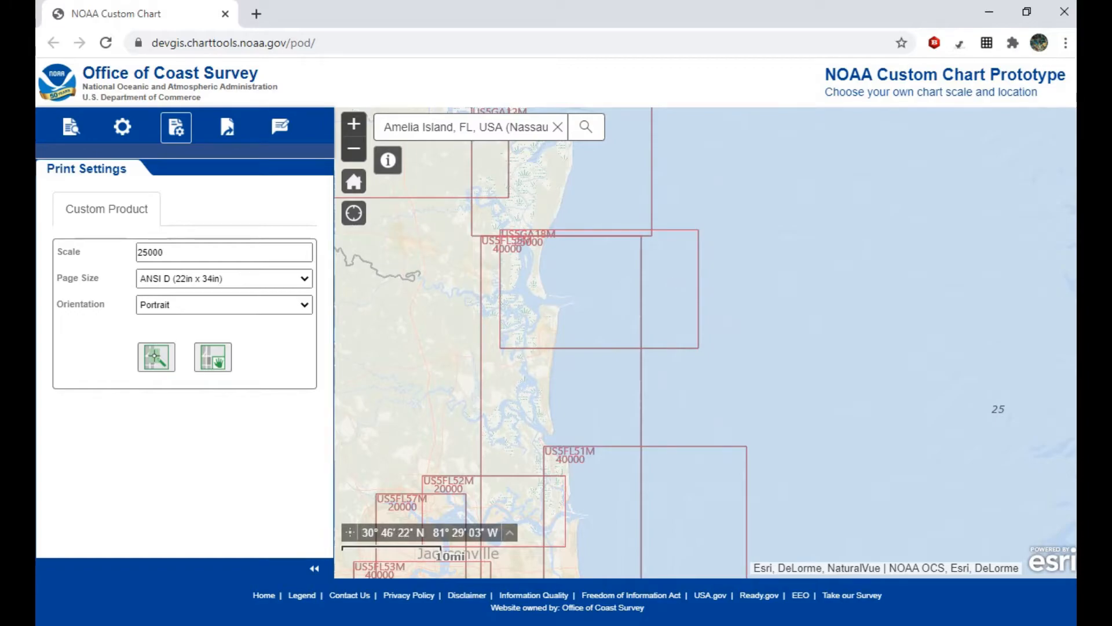
pyautogui.moveTo(173, 252); pyautogui.dragTo(119, 220)
pyautogui.write('40000')
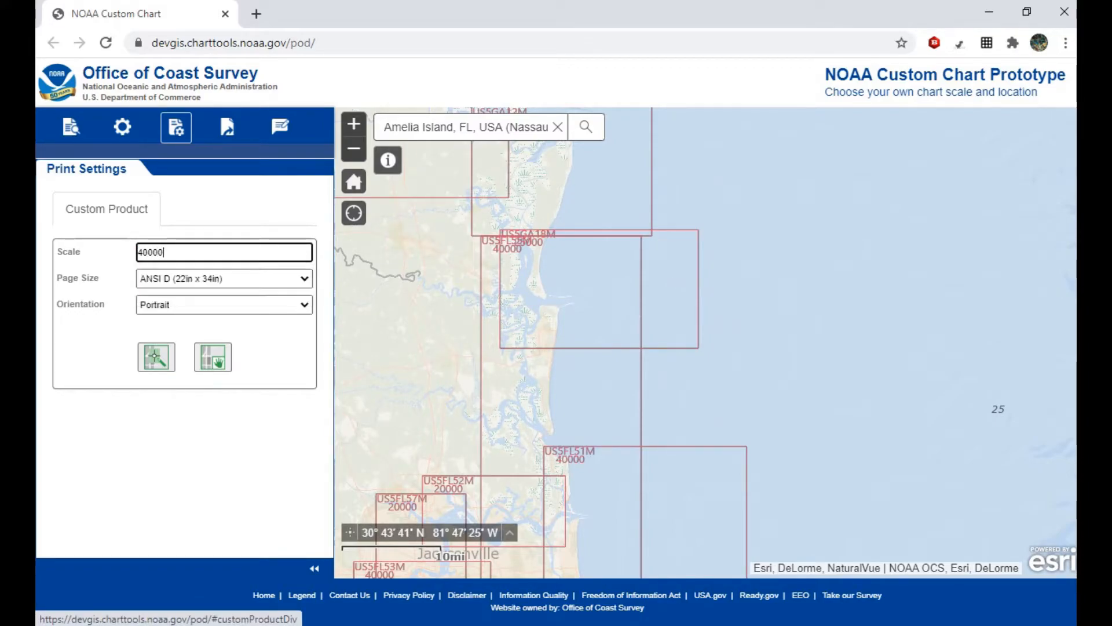
pyautogui.press('Return')
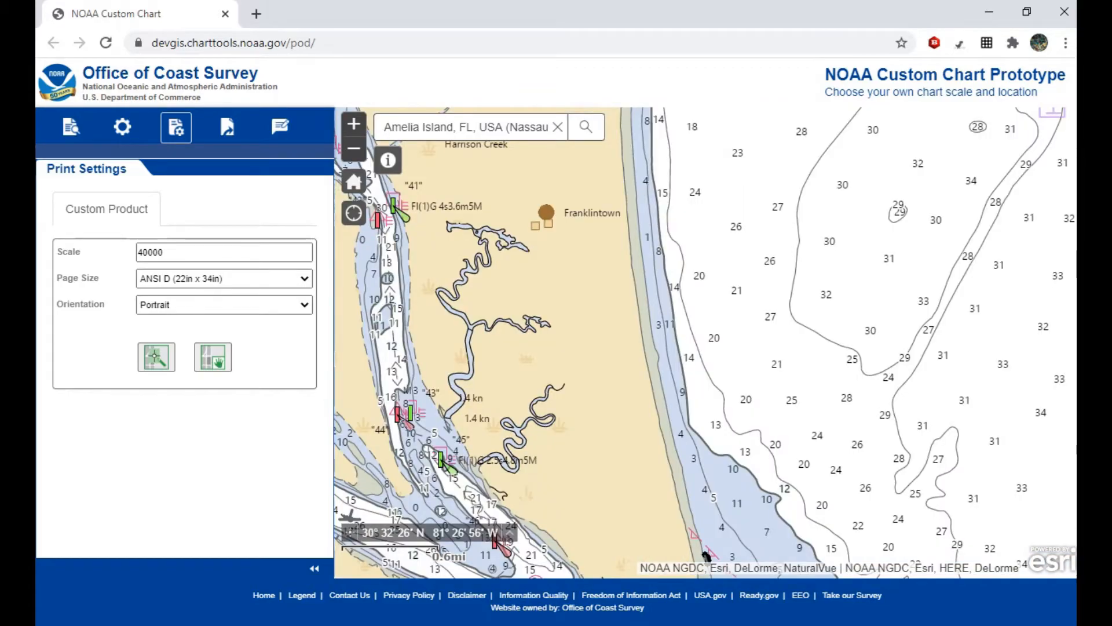
# - Set the page size to Letter (8.5in x 11in) and the orientation to Landscape
pyautogui.moveTo(545, 348); pyautogui.dragTo(626, 307)
pyautogui.click(278, 279)
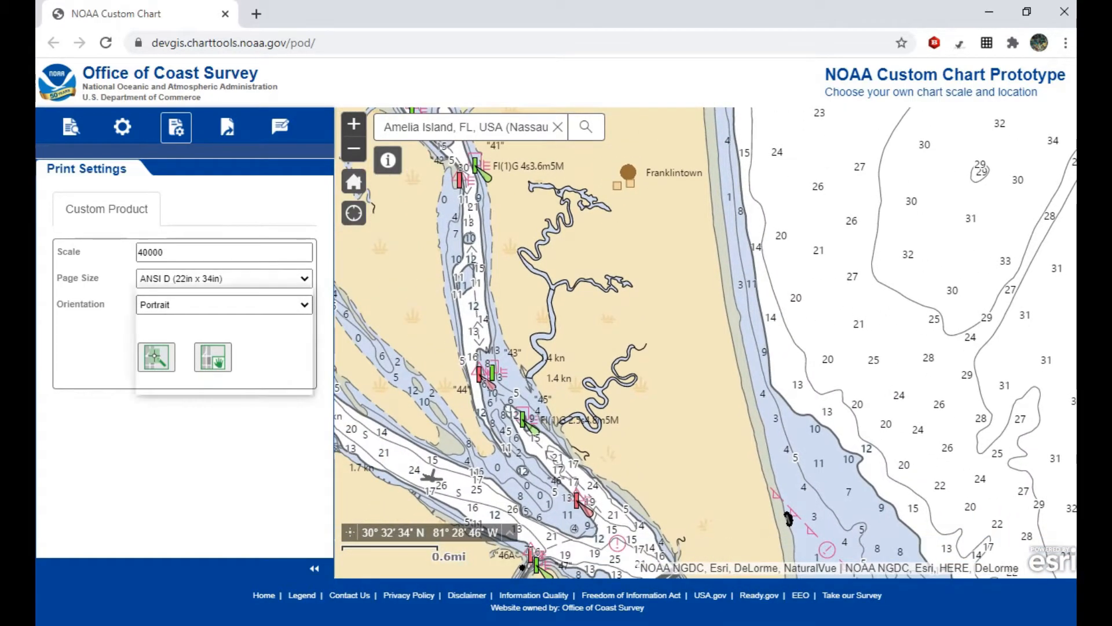
pyautogui.press('Down')
pyautogui.press('Down')
pyautogui.press('Return')
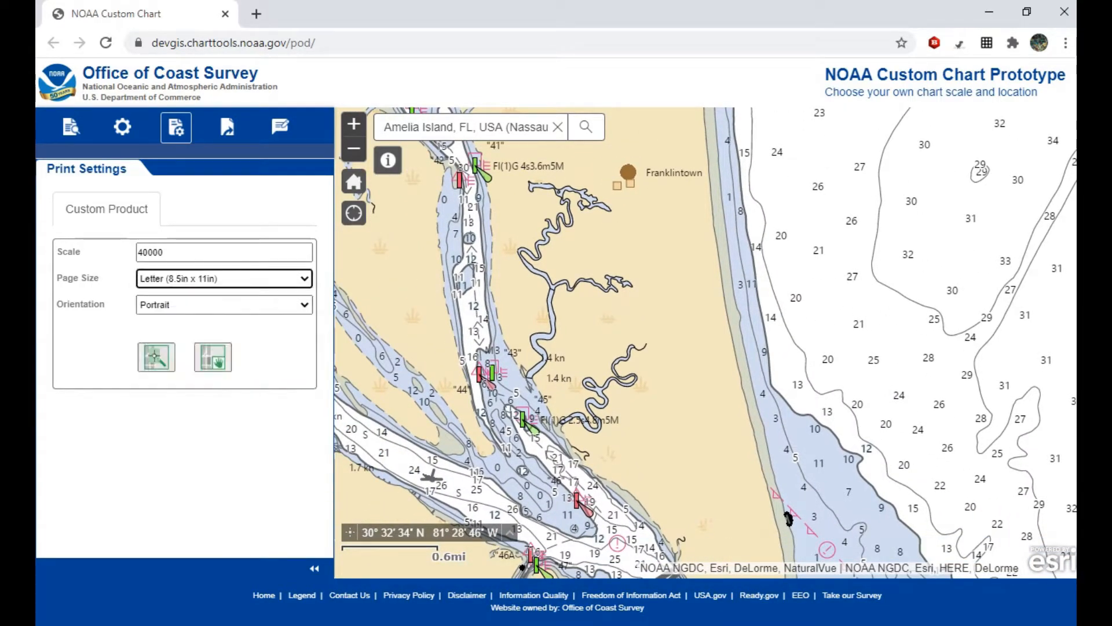
pyautogui.press('Tab')
pyautogui.hotkey('alt', 'Down')
pyautogui.press('Down')
pyautogui.press('Return')
# - Create a new 40000-scale extent over the southern end of Amelia Island, north of Nassau Sound
pyautogui.click(155, 356)
pyautogui.click(163, 357)
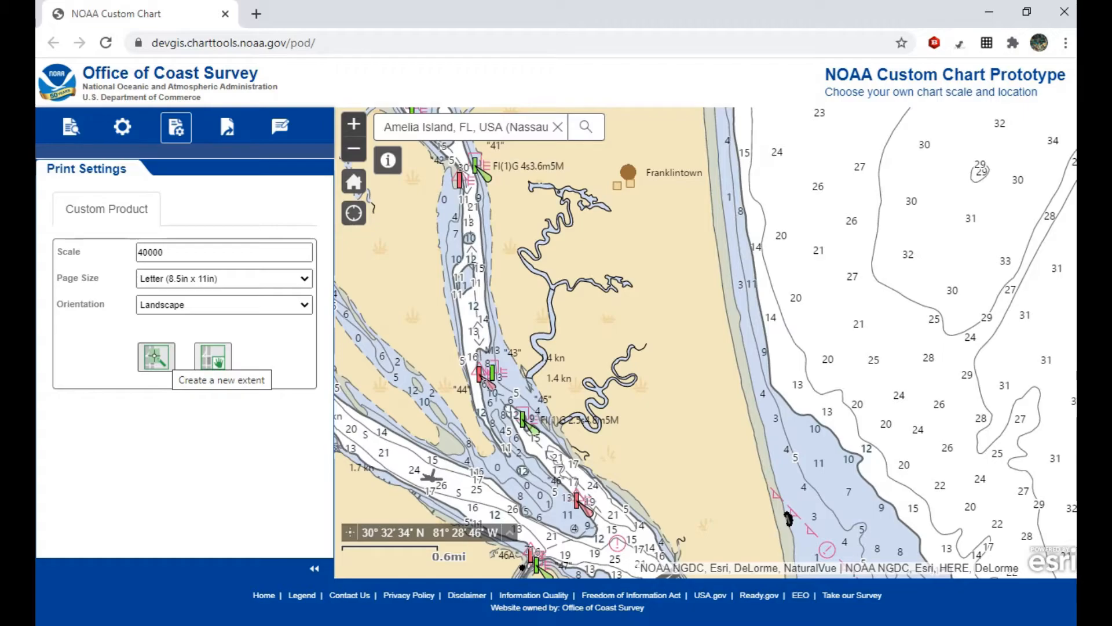
pyautogui.click(156, 356)
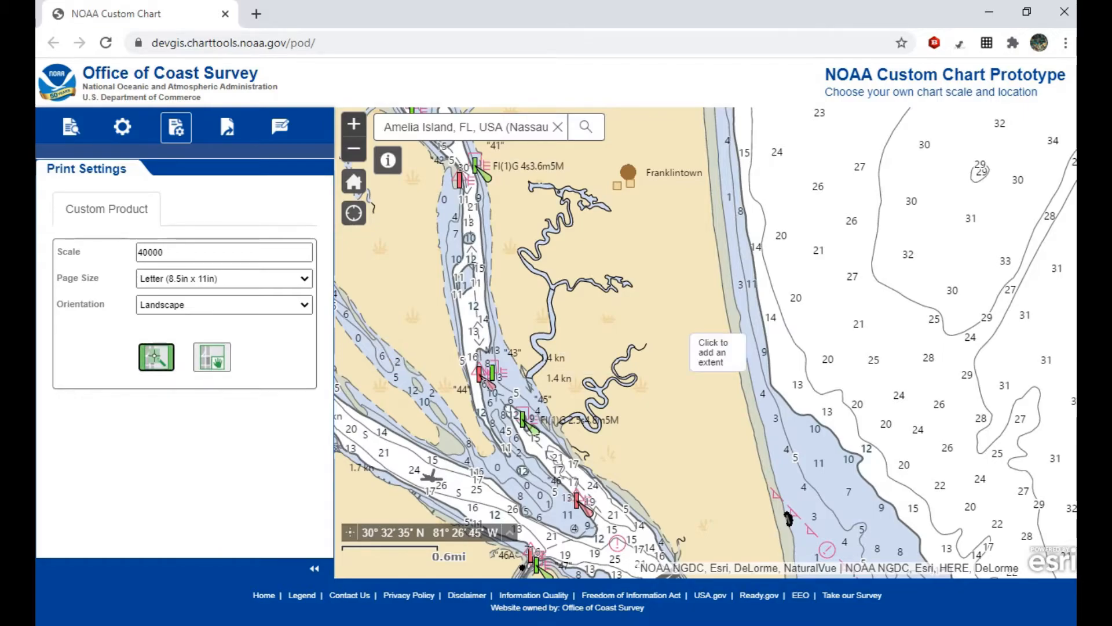
pyautogui.click(693, 333)
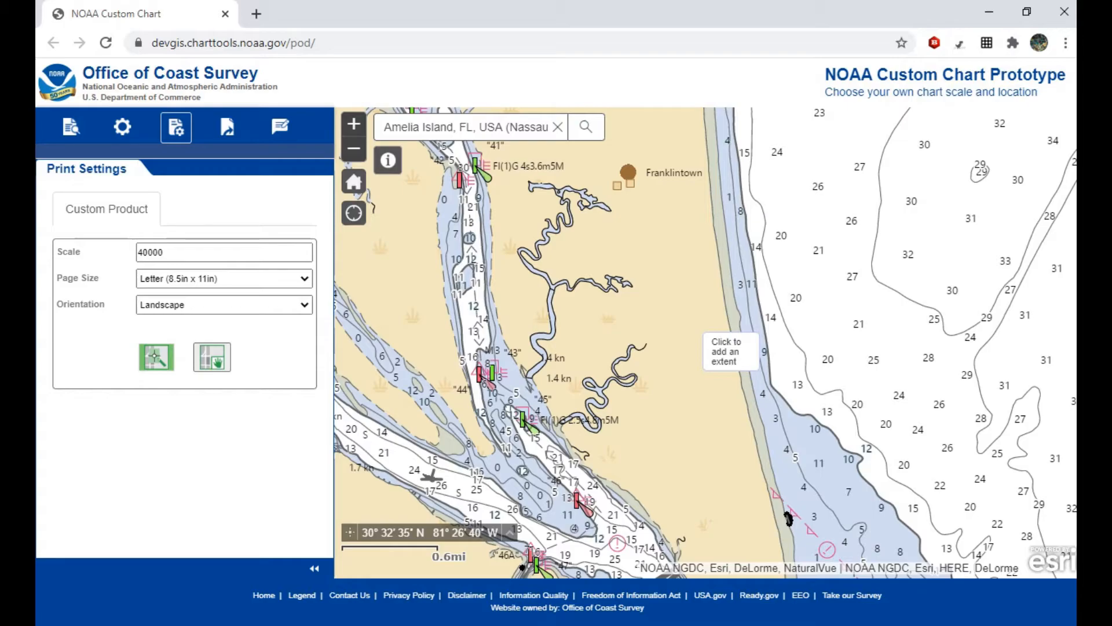
pyautogui.click(693, 330)
pyautogui.scroll(-1, 688, 329)
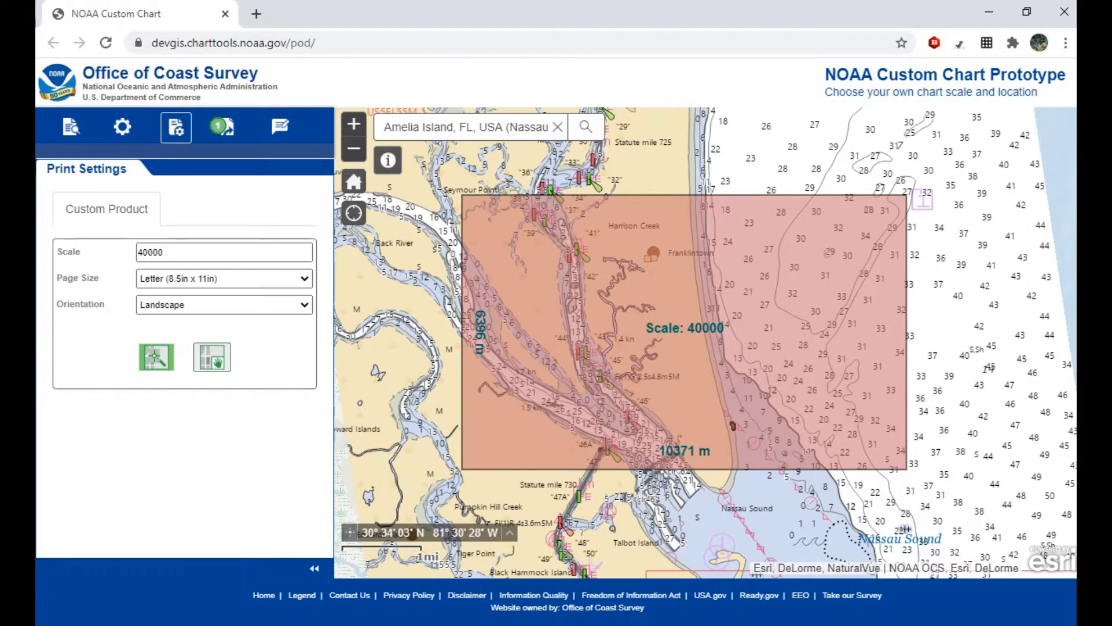
# - Move the 40000-scale extent slightly northeast so it covers more of the offshore waters
pyautogui.click(212, 357)
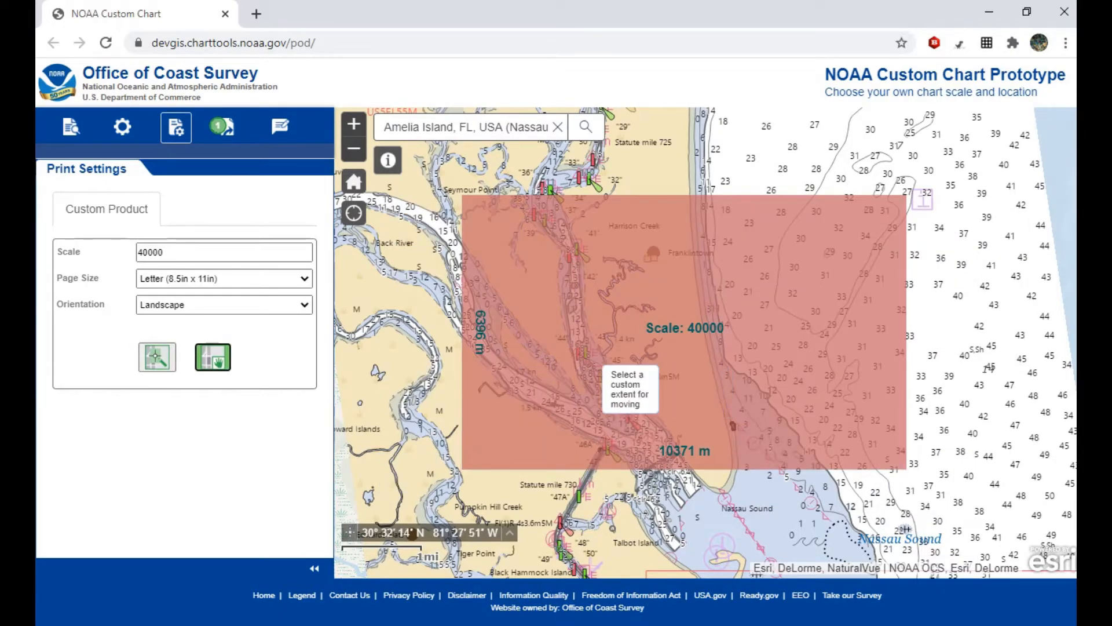
pyautogui.moveTo(625, 359); pyautogui.dragTo(685, 333)
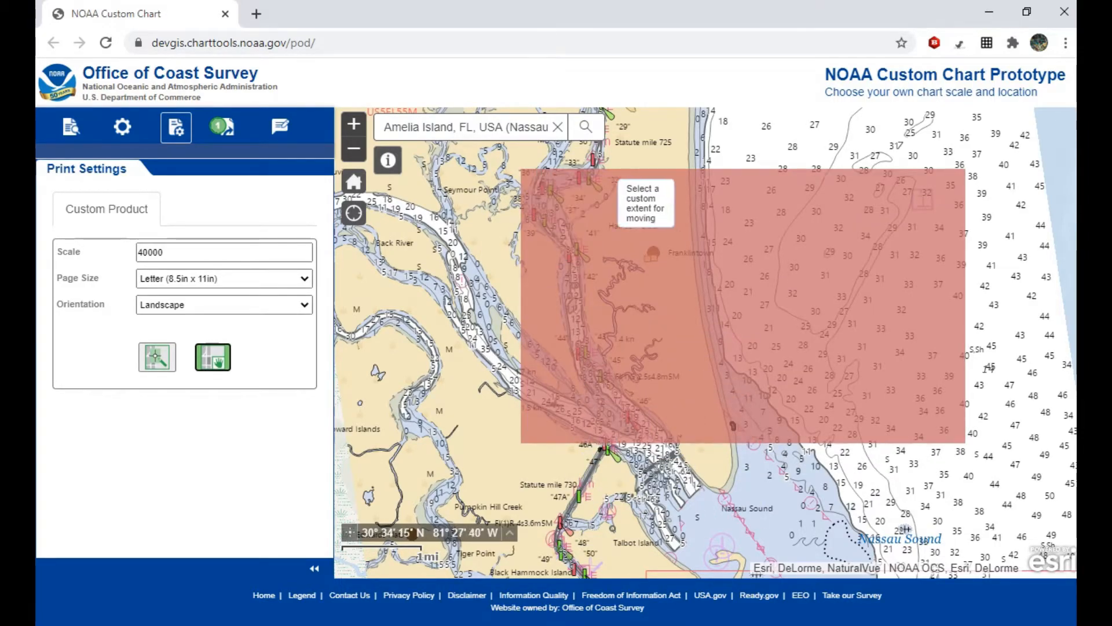
pyautogui.moveTo(831, 373); pyautogui.dragTo(832, 368)
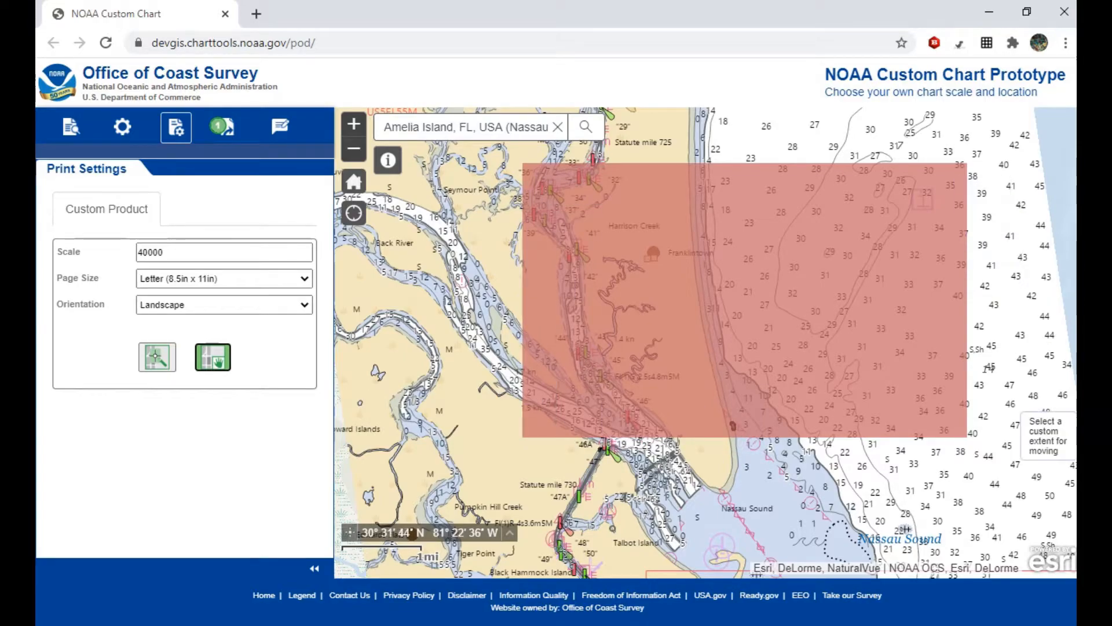
# - Set the scale to 100000 and add a second extent around Nassau Sound
pyautogui.scroll(-1, 625, 289)
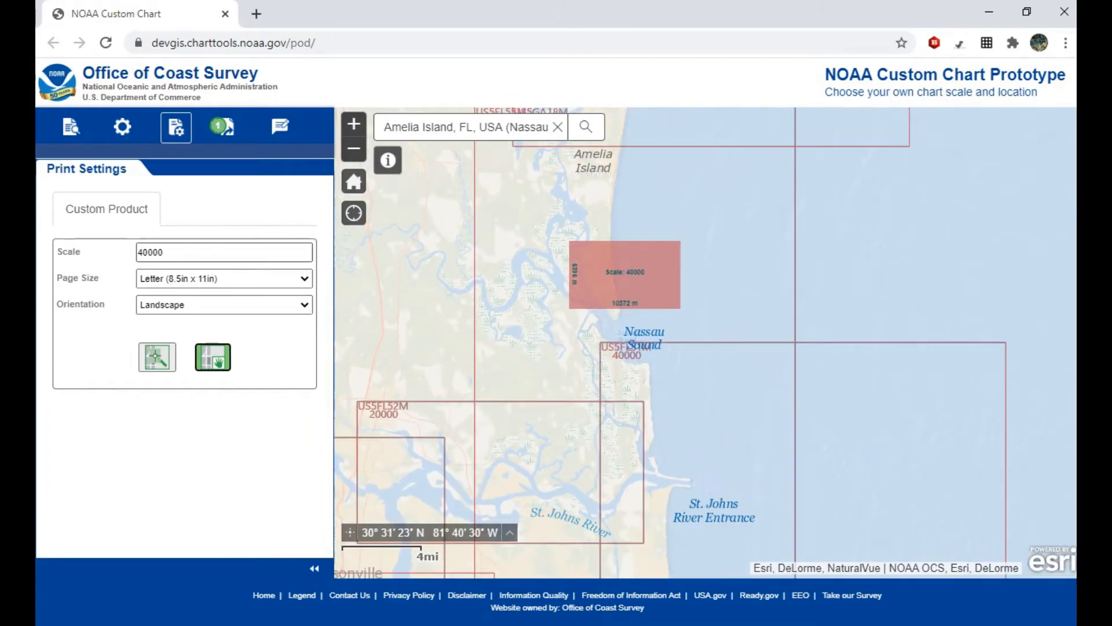
pyautogui.doubleClick(151, 252)
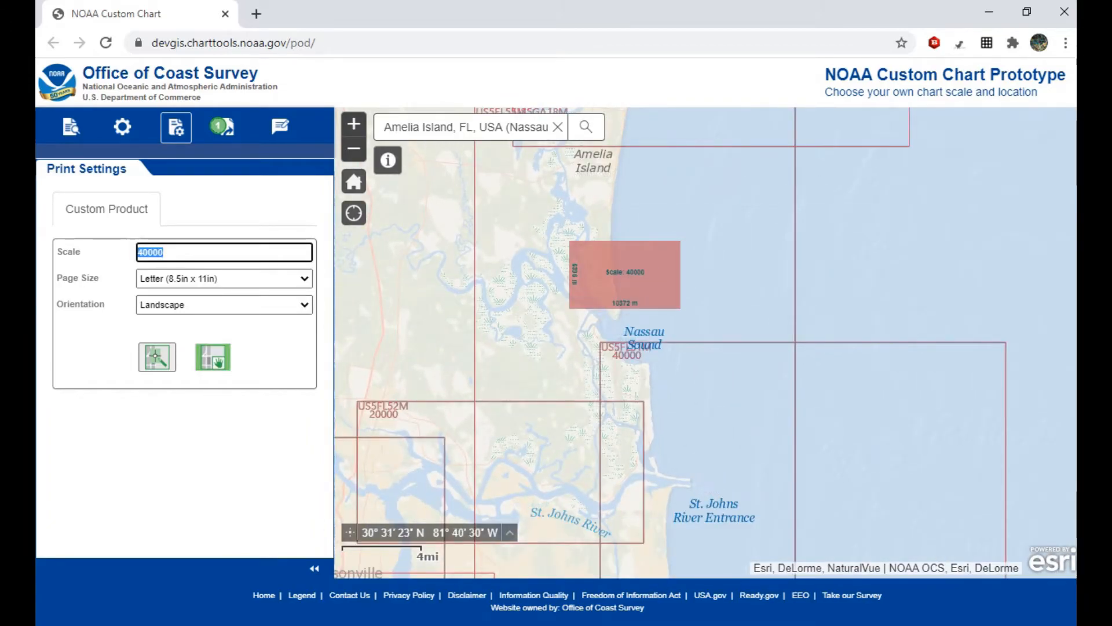
pyautogui.write('100000')
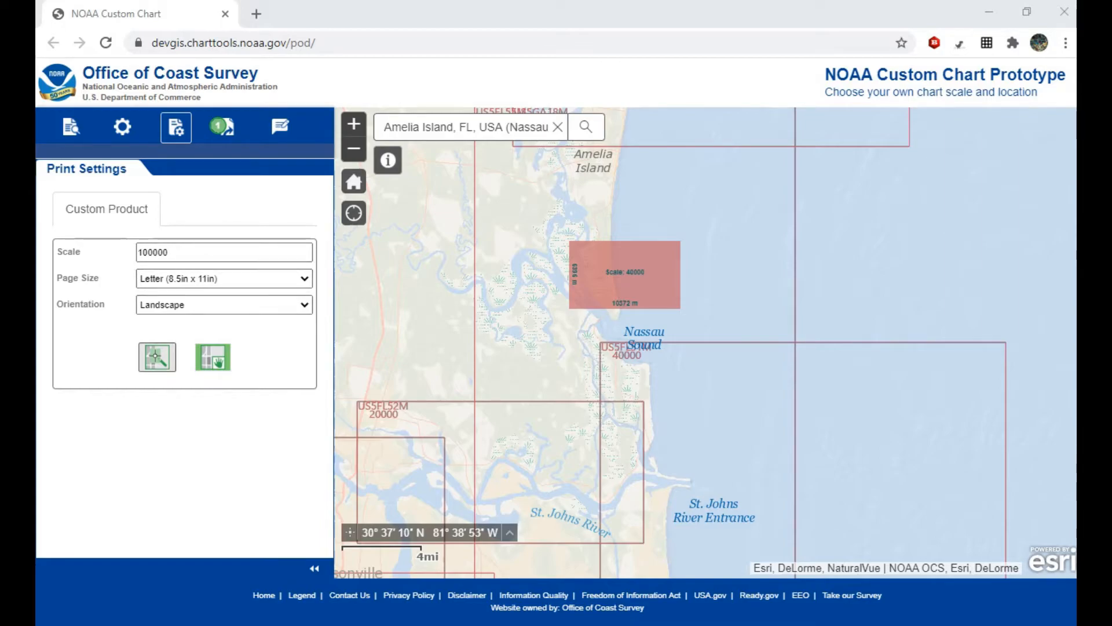
pyautogui.click(157, 356)
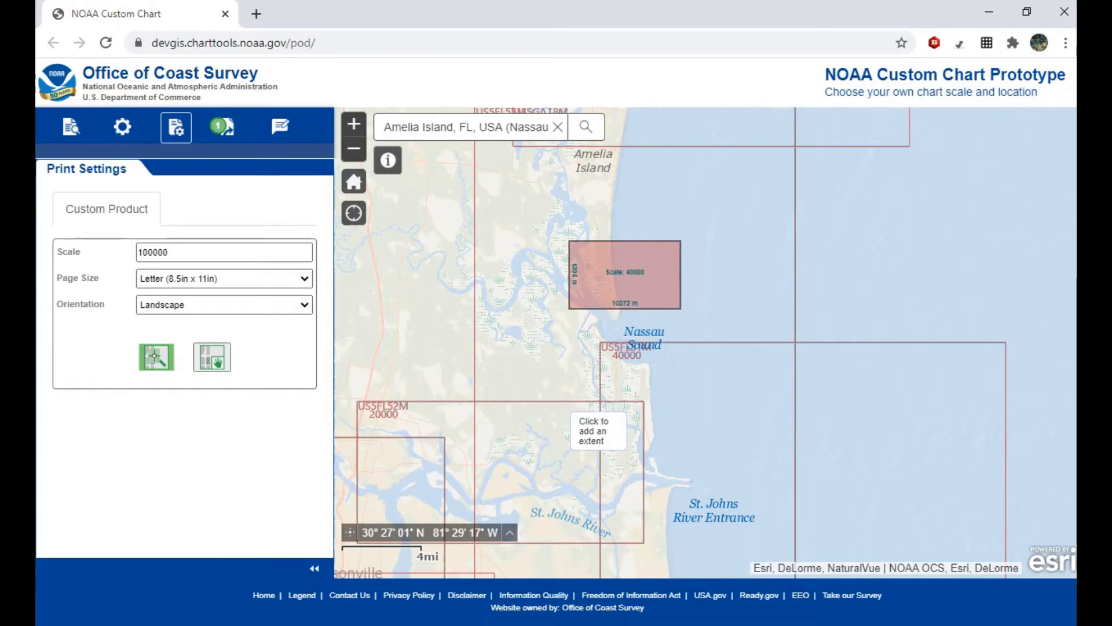
# - Move the 100000-scale extent southeast so it sits directly below the 40000-scale extent
pyautogui.click(212, 357)
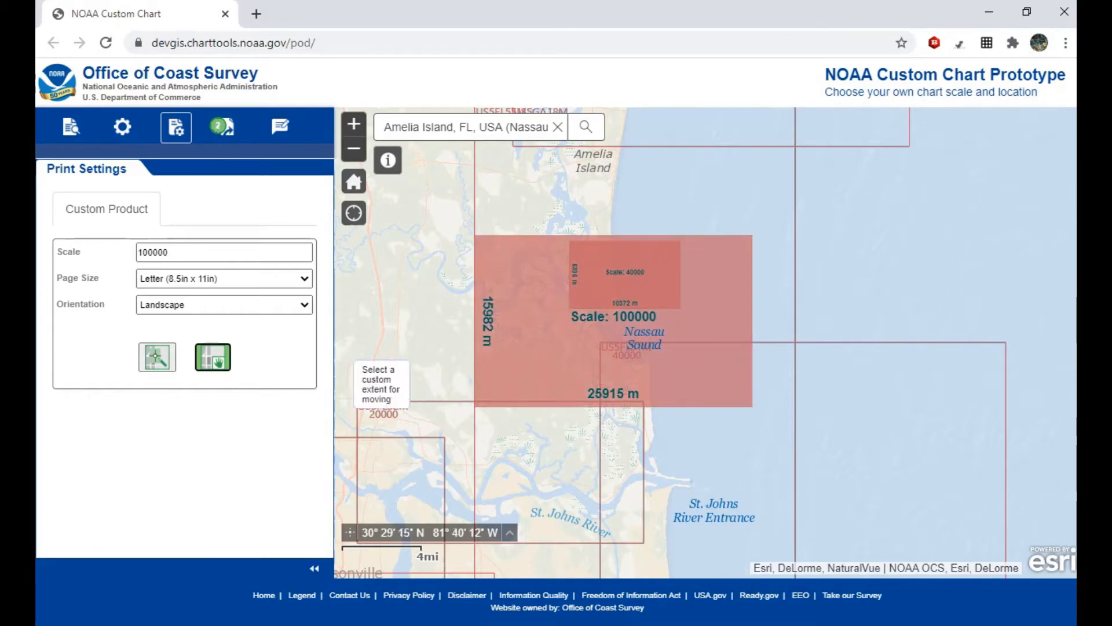
pyautogui.moveTo(614, 323); pyautogui.dragTo(625, 404)
pyautogui.click(213, 357)
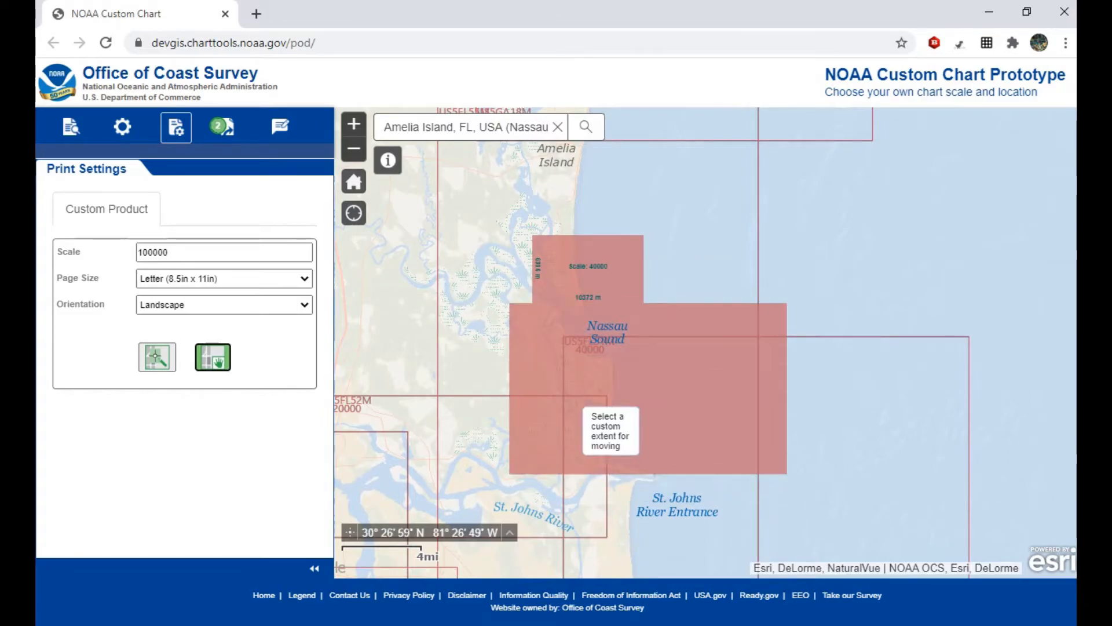
# - Set the scale to 1000 and add a third extent on Amelia Island, north of the 40000-scale extent
pyautogui.click(223, 126)
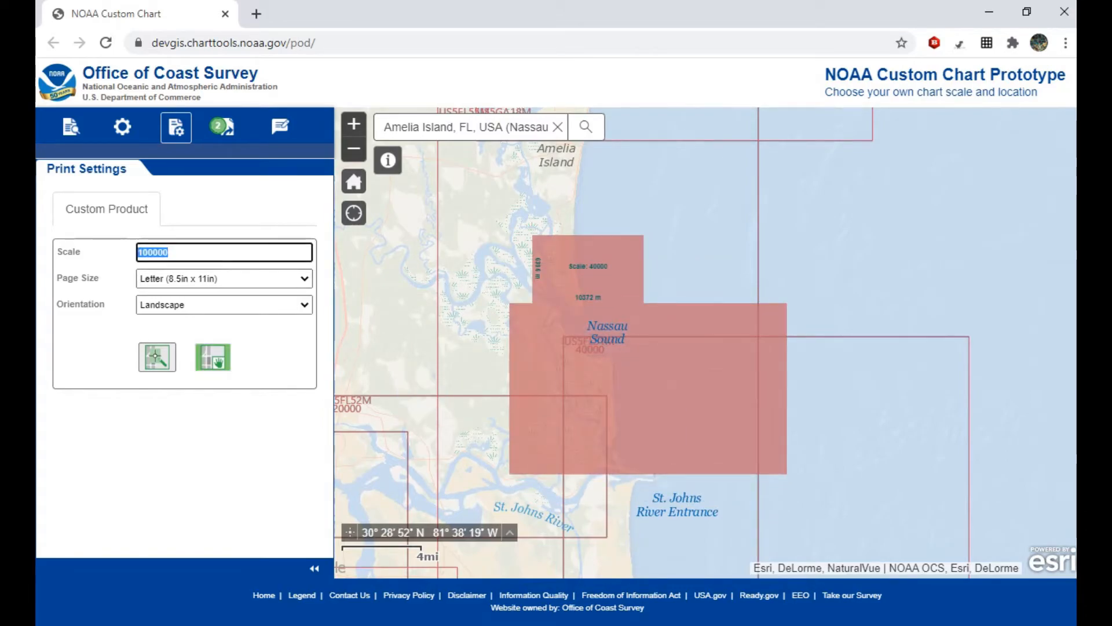
pyautogui.write('100')
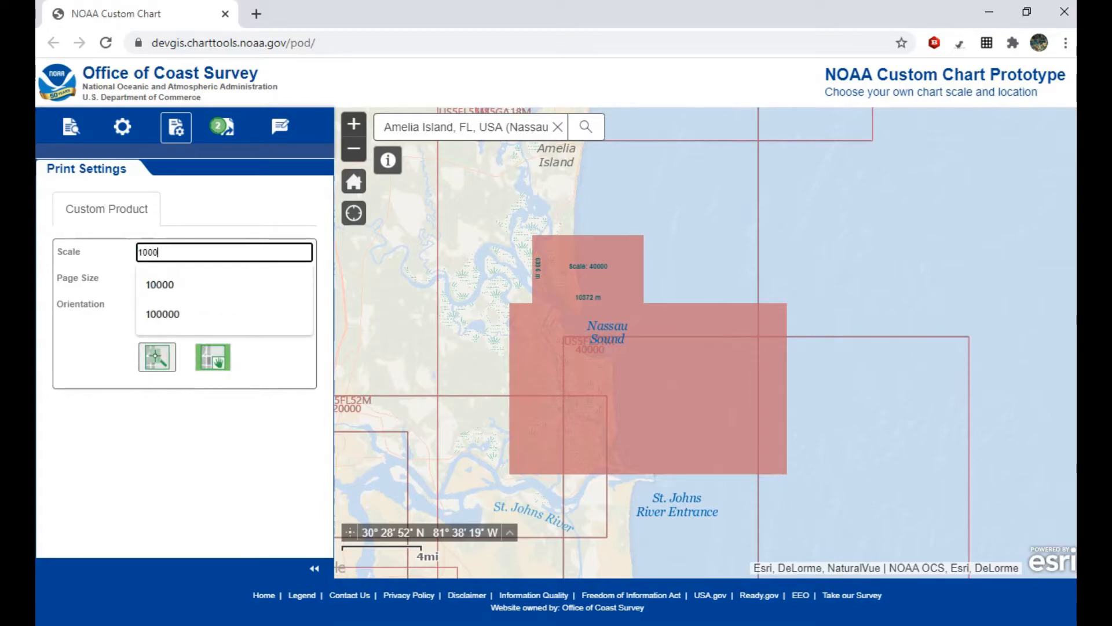
pyautogui.click(156, 356)
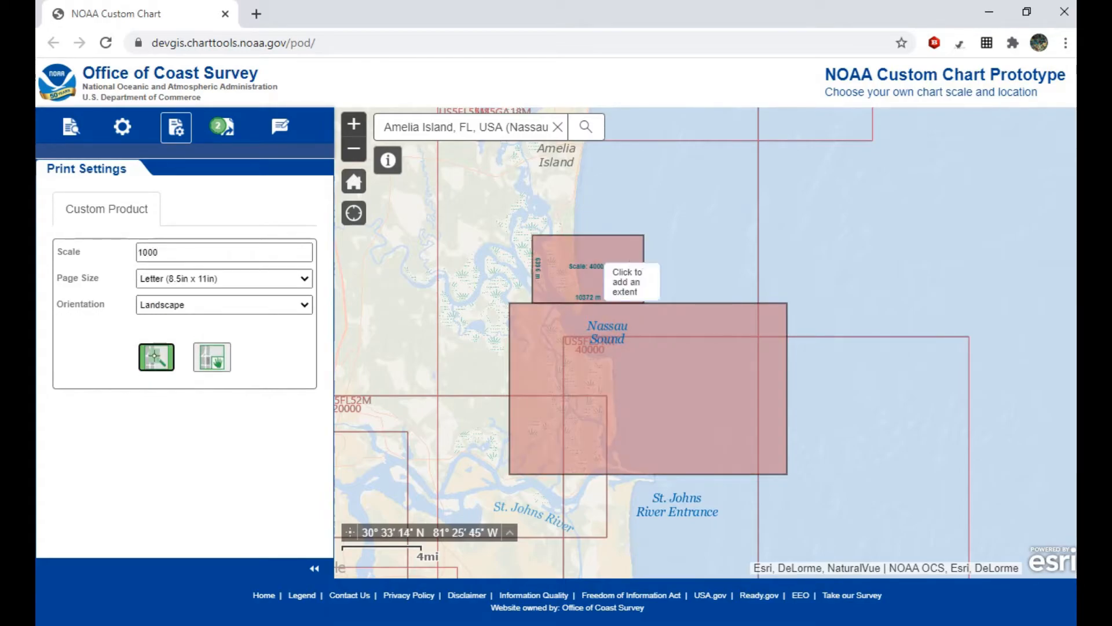
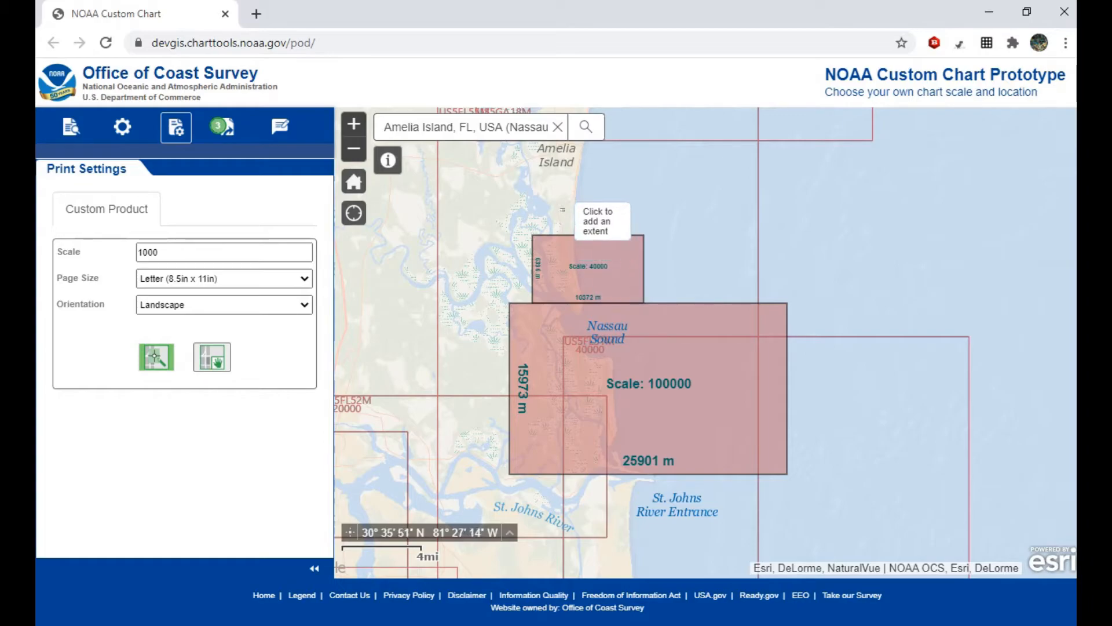
pyautogui.scroll(2, 562, 210)
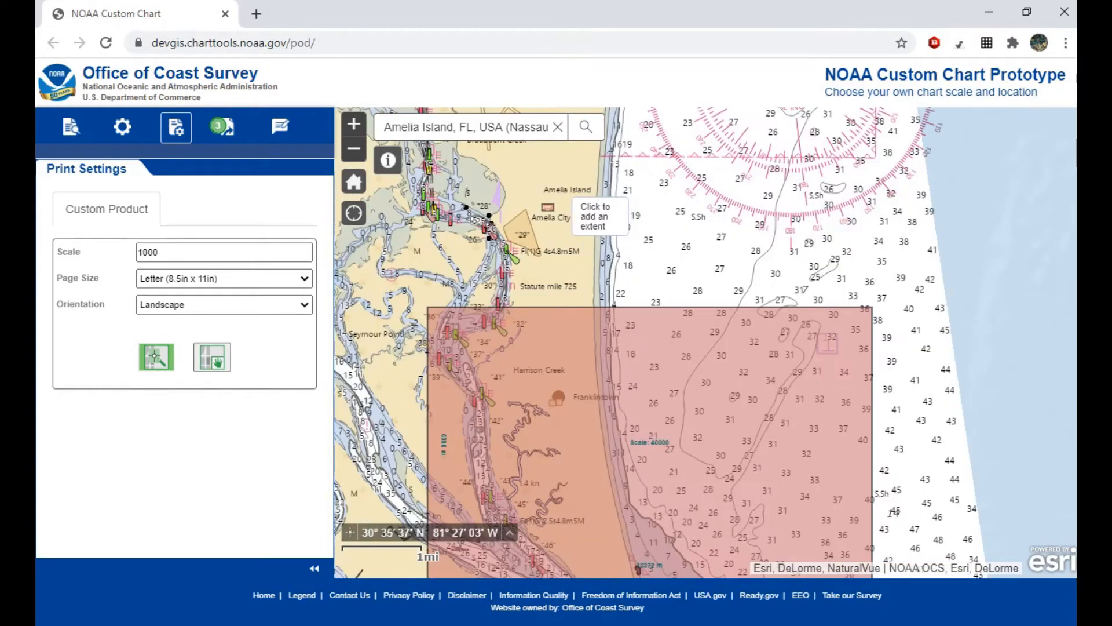
pyautogui.scroll(-2, 579, 287)
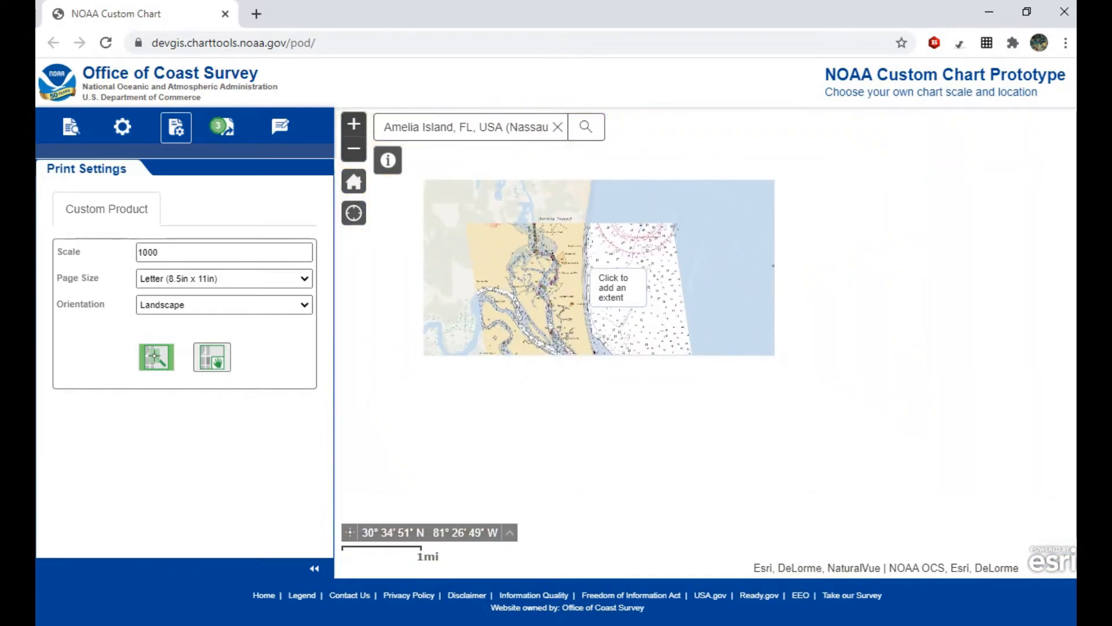
pyautogui.scroll(1, 605, 289)
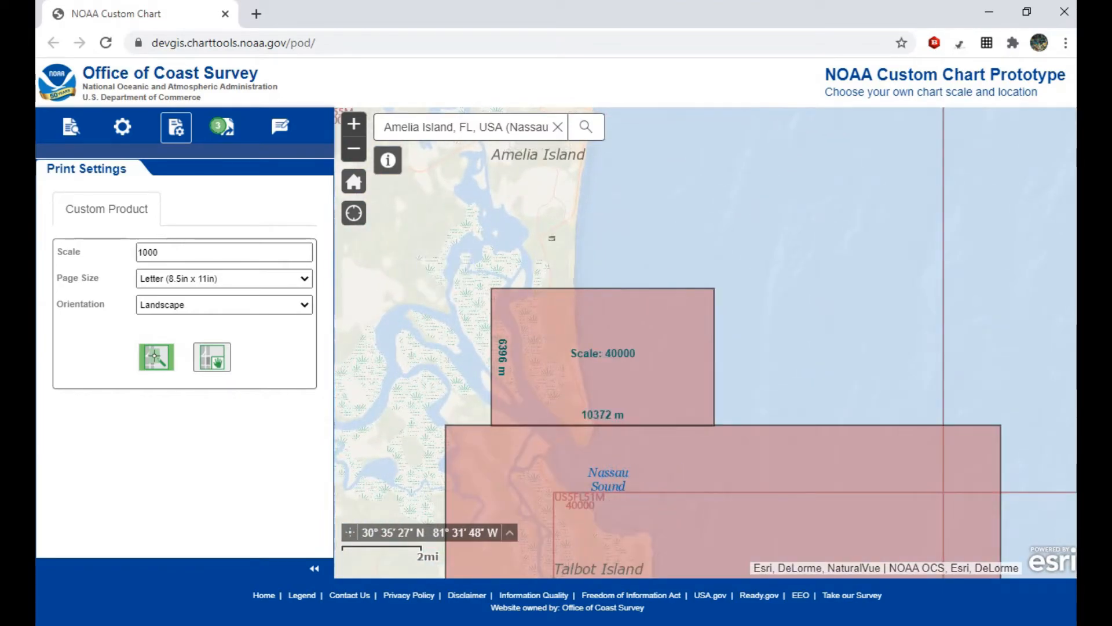
# - Open the export queue and rename the first chart as 40000 and the second as 10000
pyautogui.click(224, 127)
pyautogui.moveTo(108, 207); pyautogui.dragTo(50, 208)
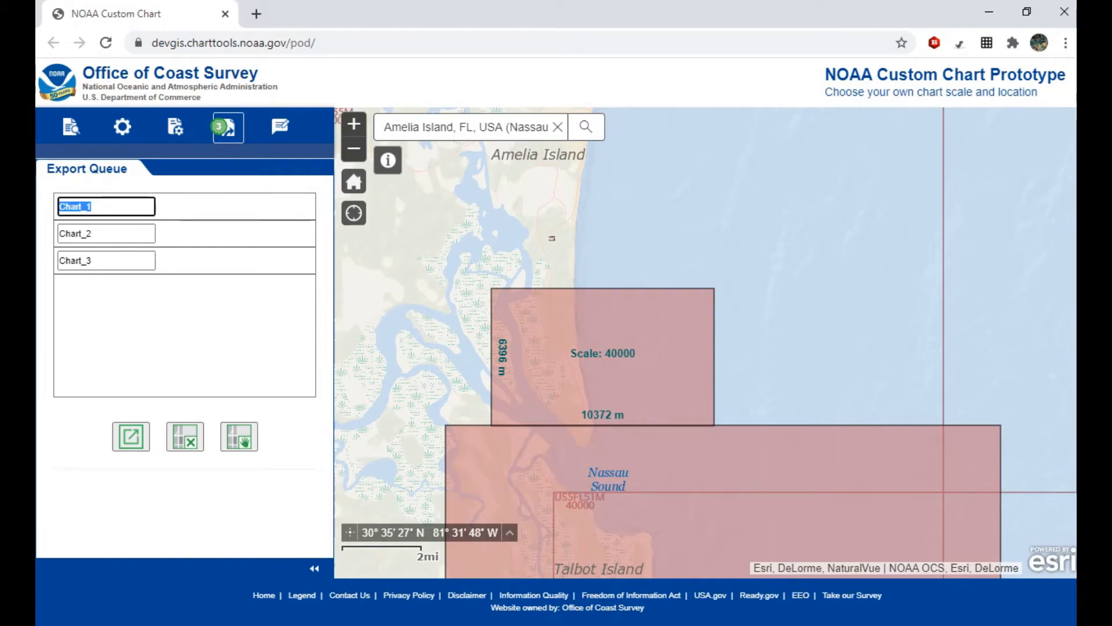
pyautogui.write('4000')
pyautogui.press('Tab')
pyautogui.write('10')
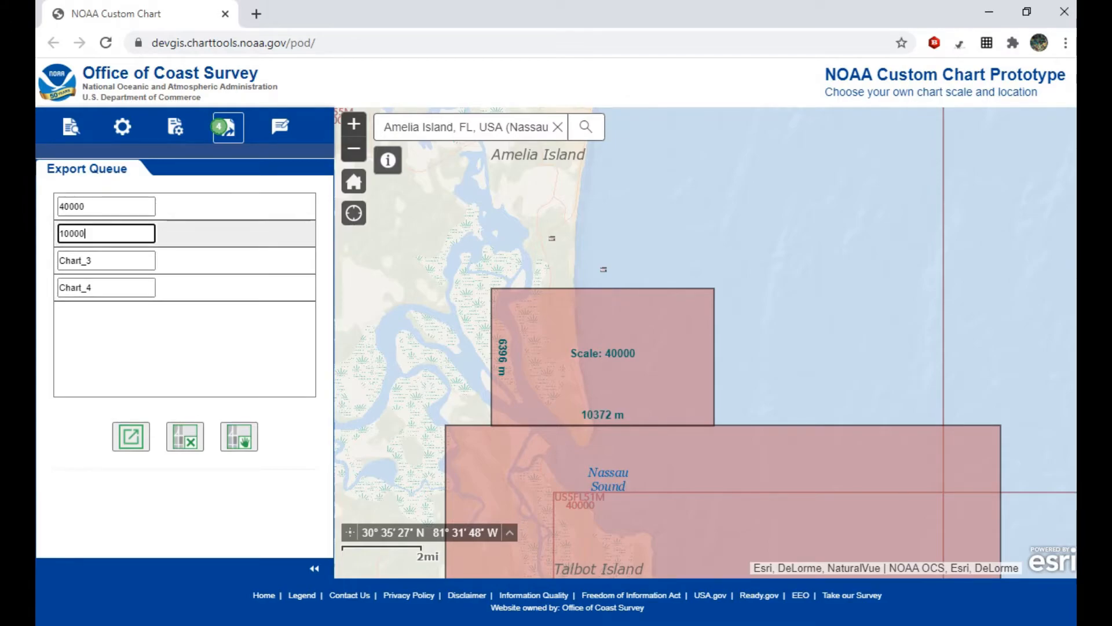
# - Rename both the third and fourth charts in the export queue as 1000
pyautogui.click(110, 261)
pyautogui.hotkey('ctrl', 'a')
pyautogui.write('1000')
pyautogui.press('Tab')
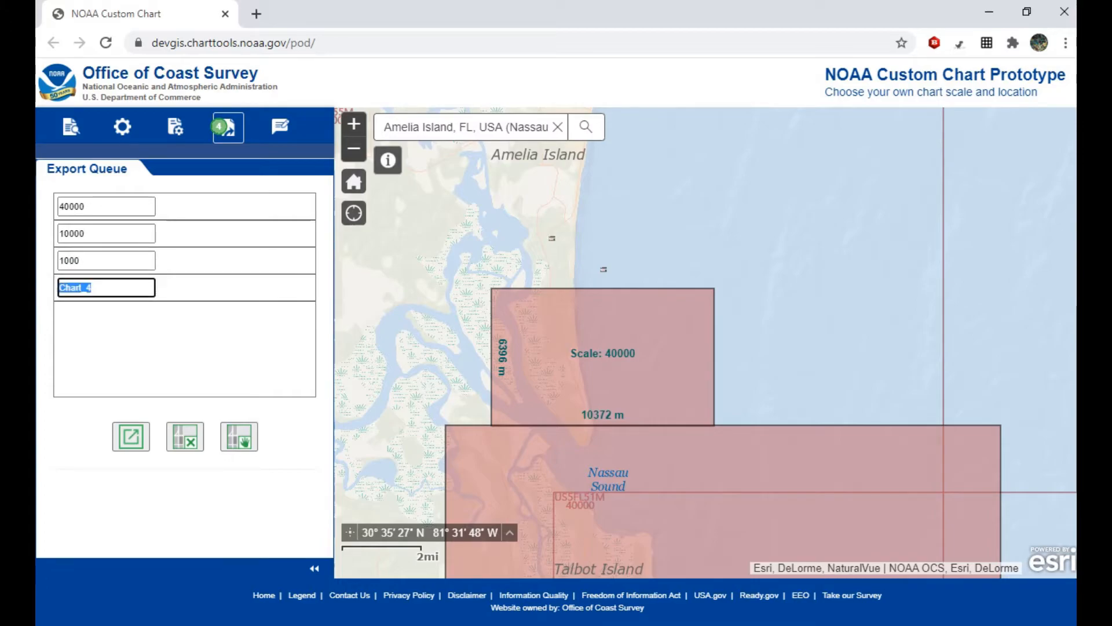
pyautogui.write('1000')
# - Submit all four charts in the queue for export
pyautogui.click(197, 207)
pyautogui.click(131, 436)
pyautogui.click(197, 254)
pyautogui.click(131, 437)
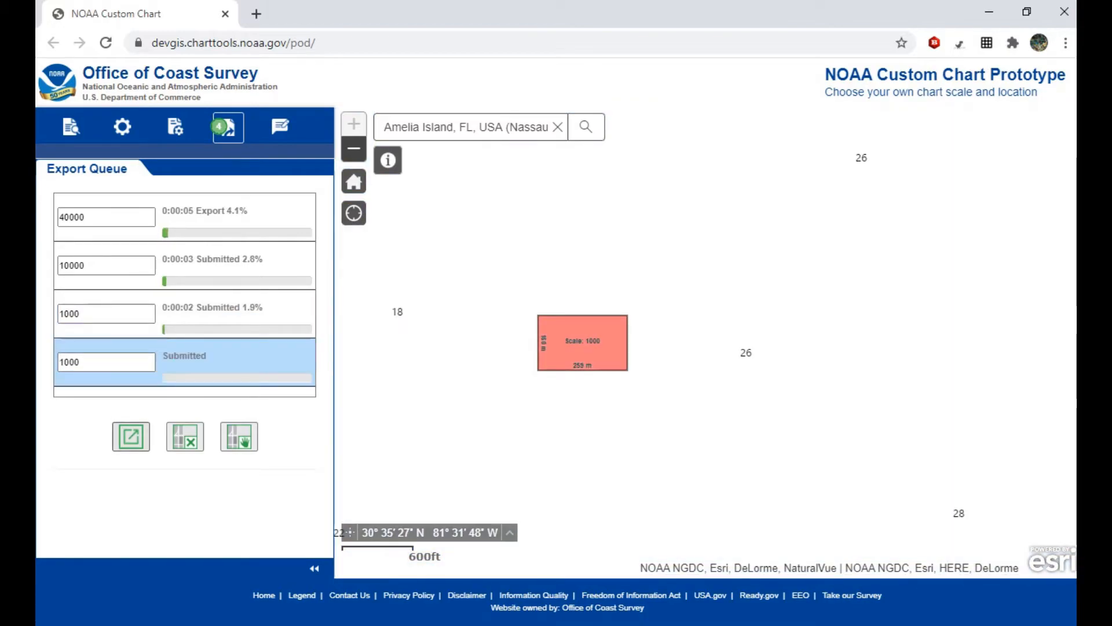
pyautogui.moveTo(238, 222)
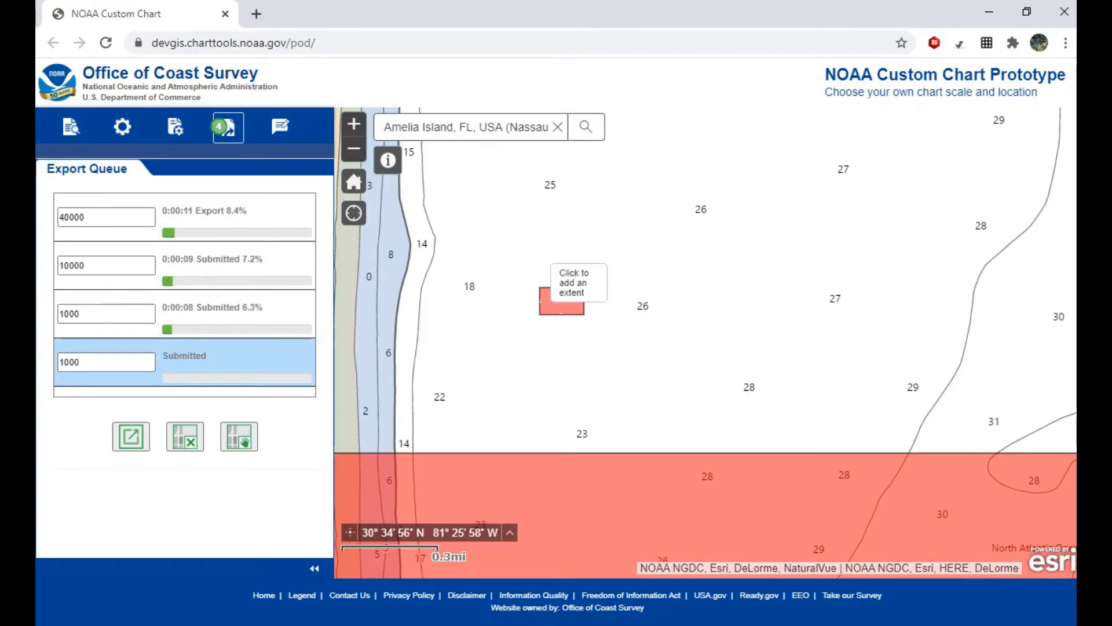
pyautogui.scroll(-2, 539, 263)
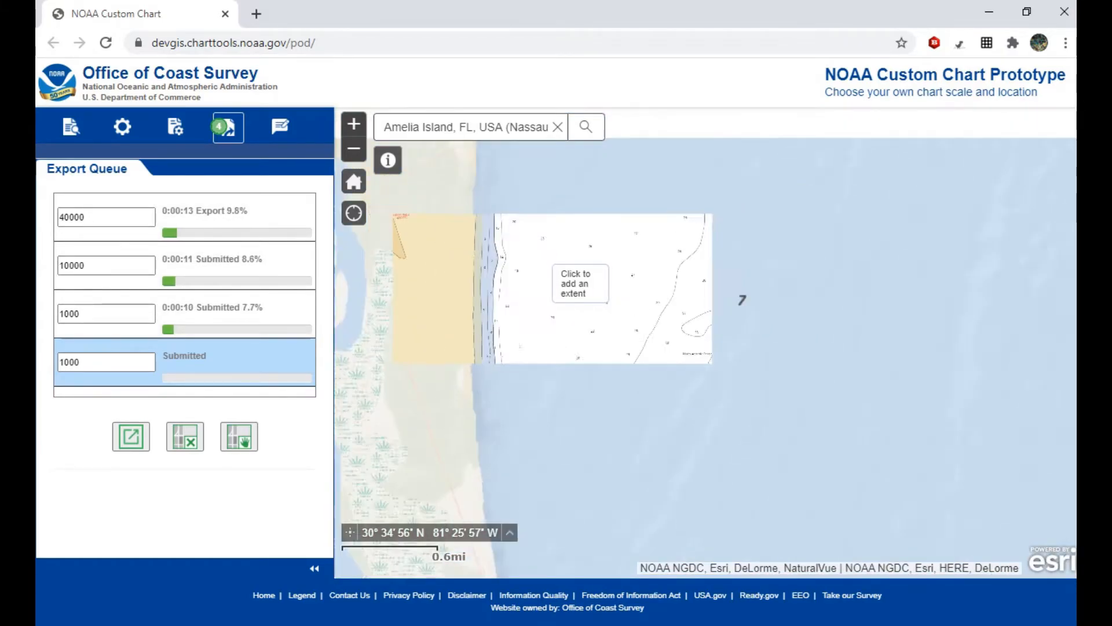
pyautogui.moveTo(569, 290); pyautogui.dragTo(710, 233)
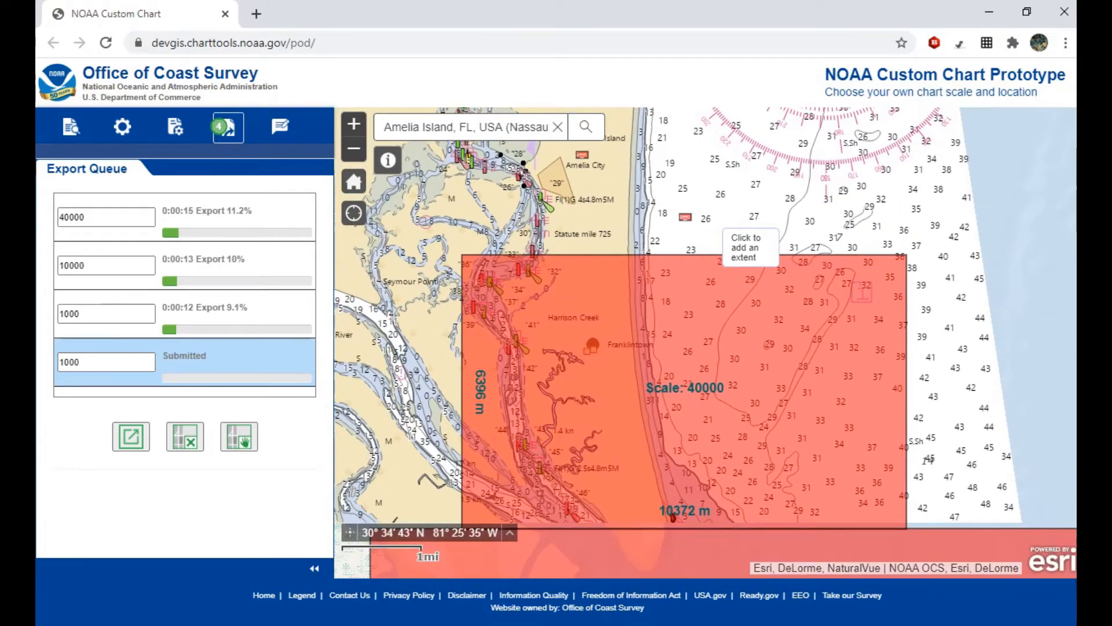
# - Move the 100000-scale extent south to the St. Johns River Entrance and select its entry in the export queue
pyautogui.scroll(-1, 700, 351)
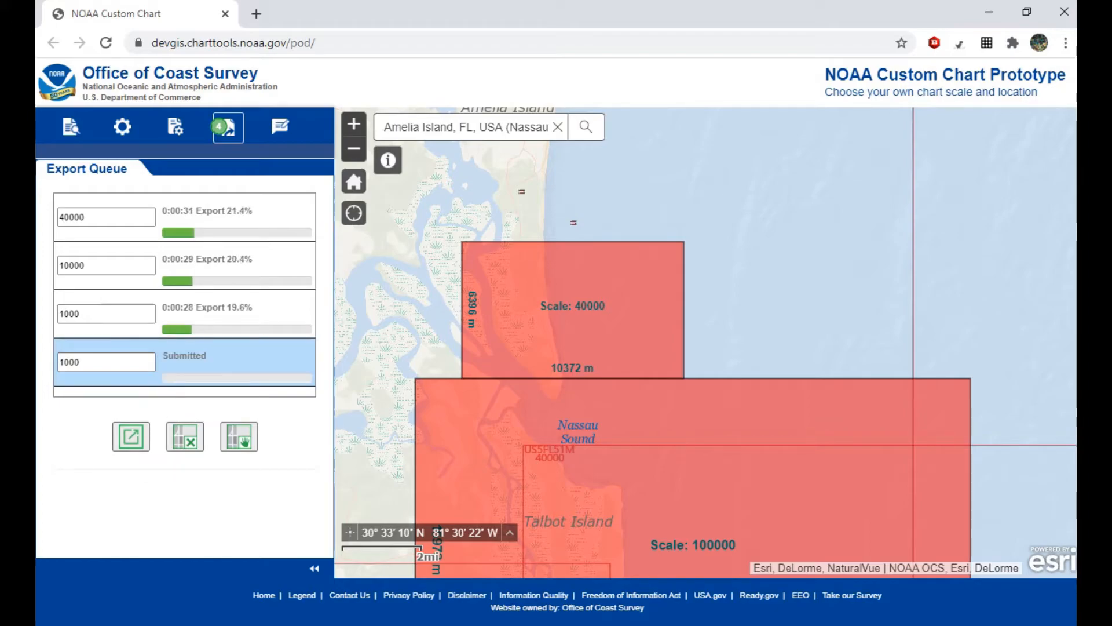
pyautogui.moveTo(789, 320); pyautogui.dragTo(794, 177)
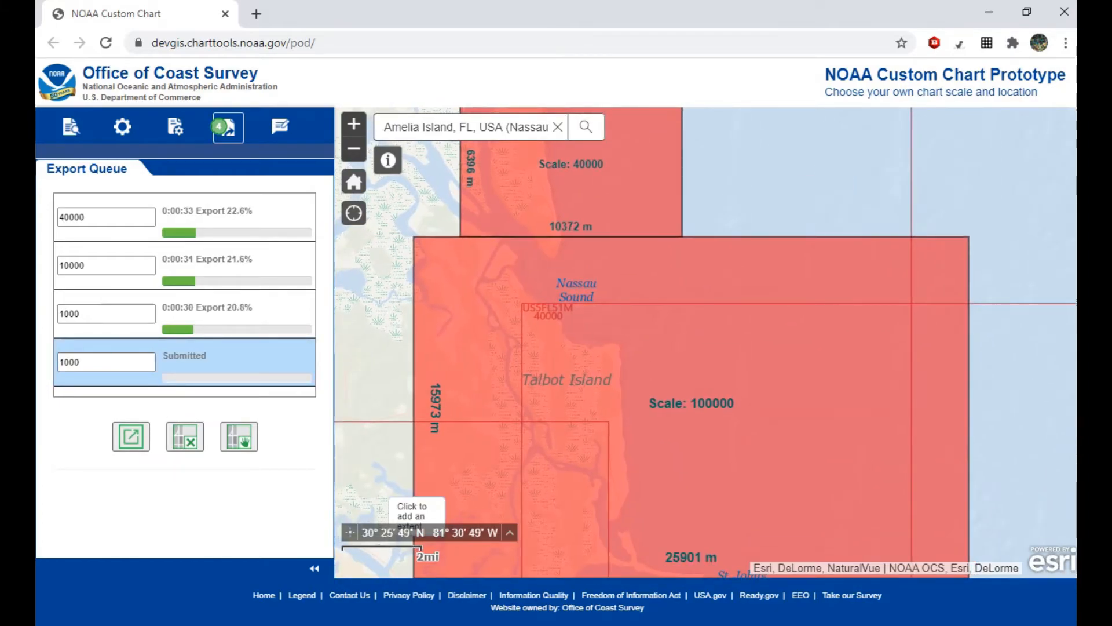
pyautogui.scroll(-1, 685, 396)
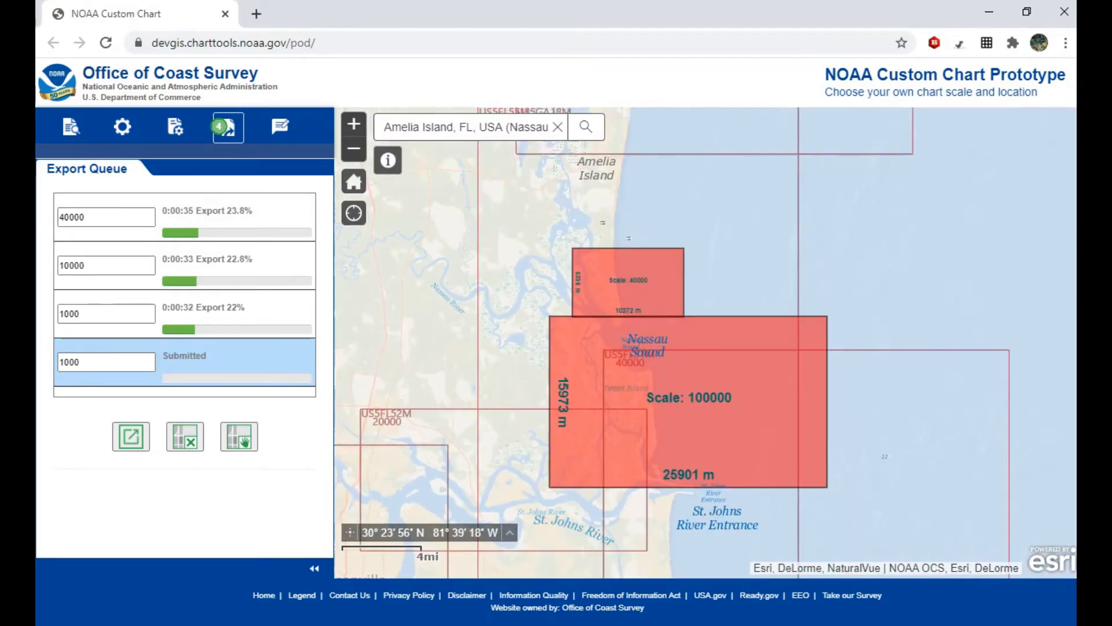
pyautogui.click(239, 436)
pyautogui.moveTo(682, 406); pyautogui.dragTo(686, 465)
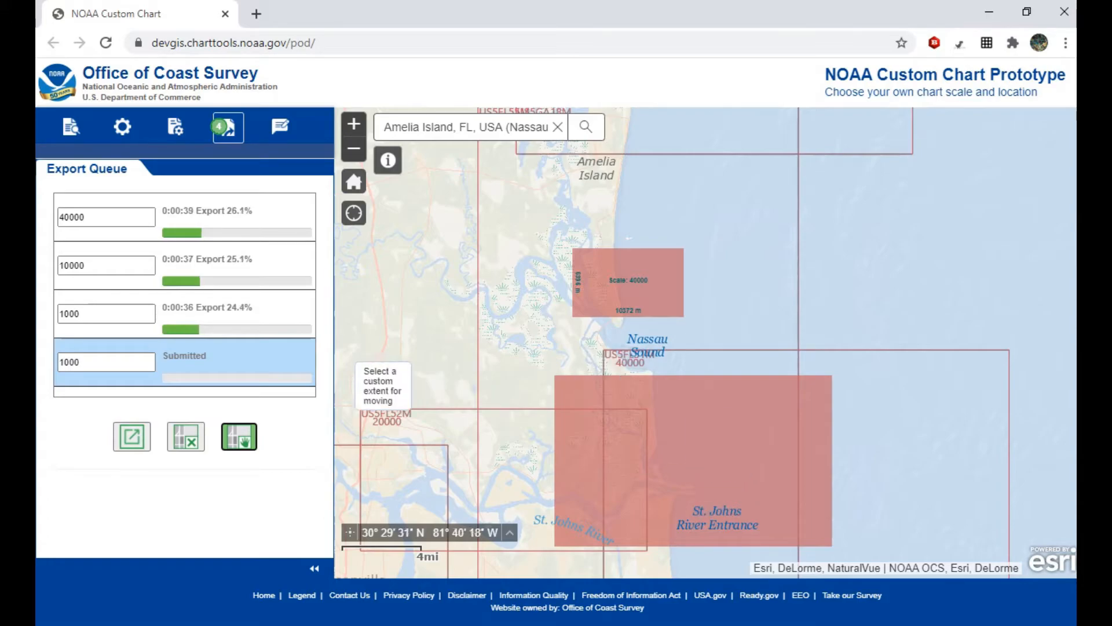
pyautogui.moveTo(490, 383); pyautogui.dragTo(422, 305)
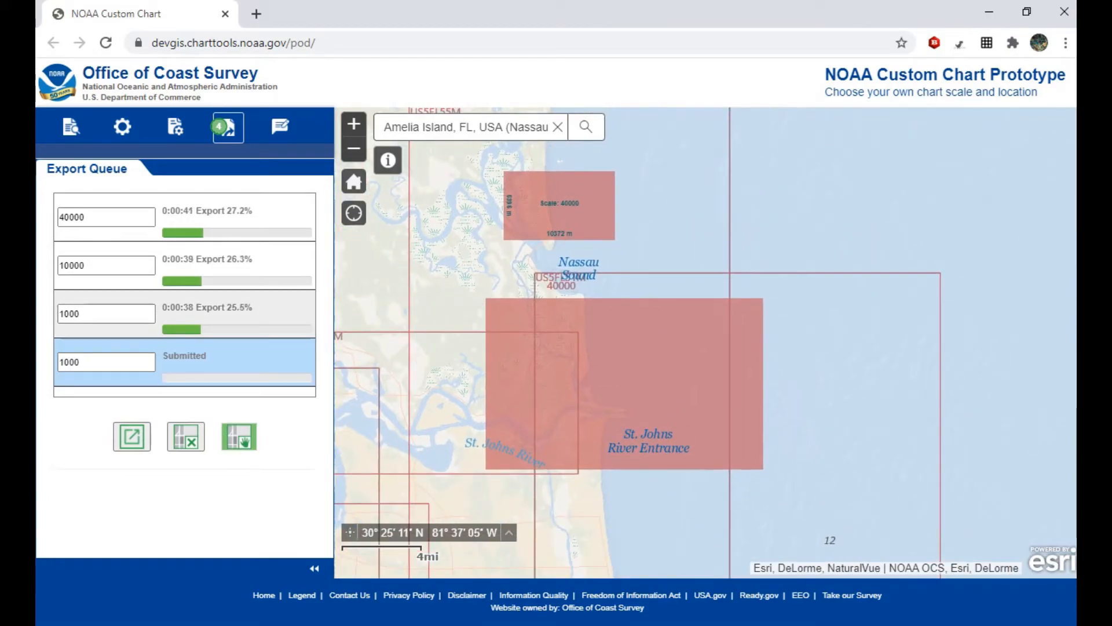
pyautogui.click(236, 266)
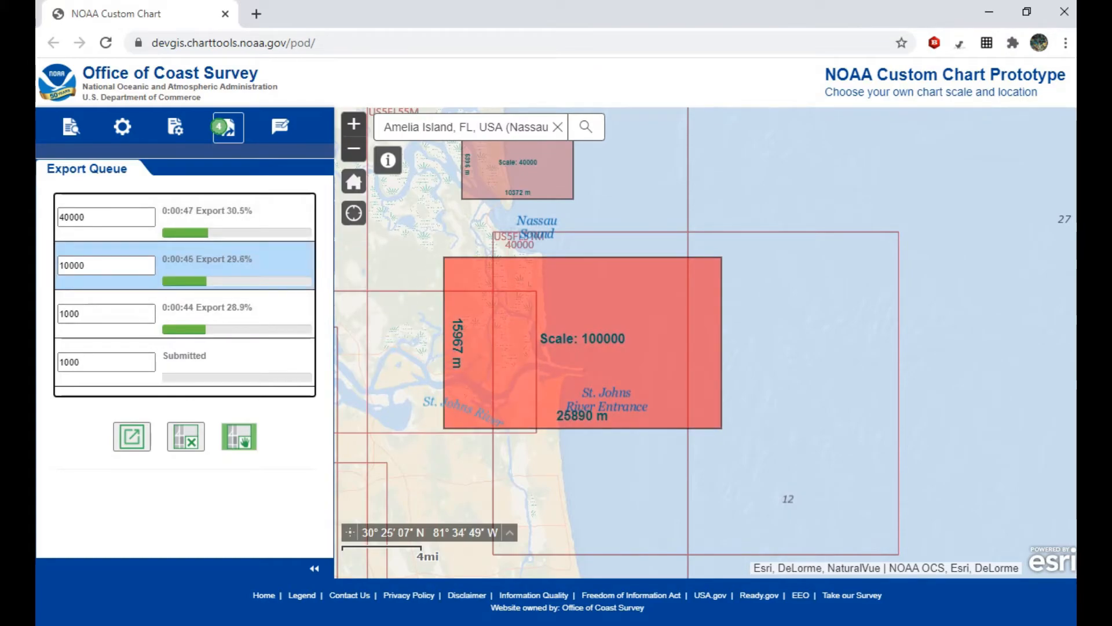
# - Open the feedback section and read how to ask questions, comment or report an error
pyautogui.click(280, 127)
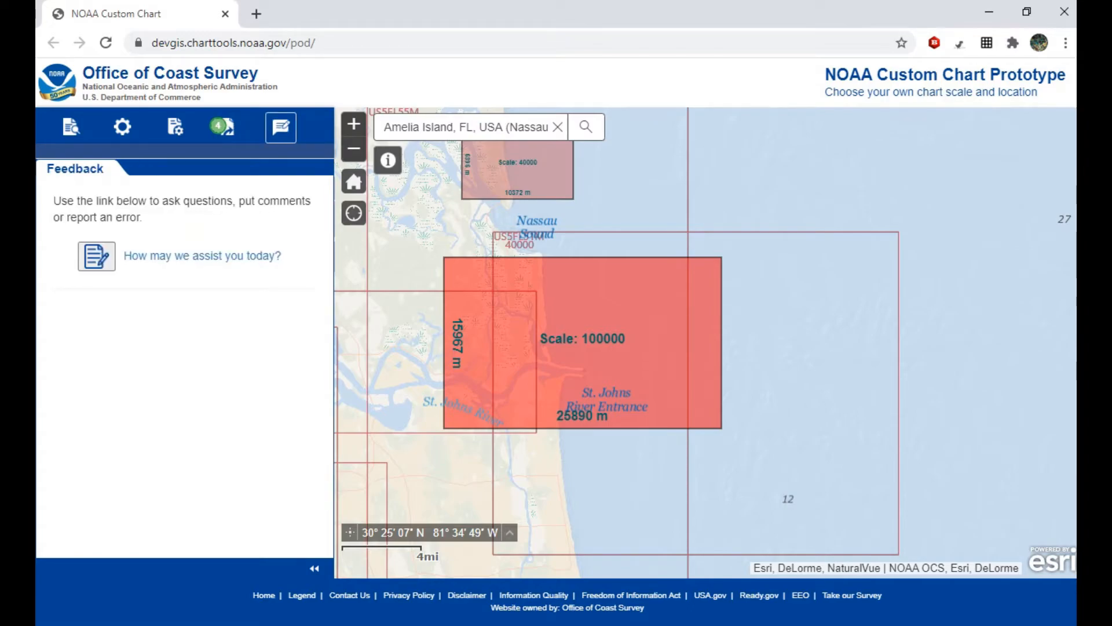
pyautogui.moveTo(47, 168); pyautogui.dragTo(116, 200)
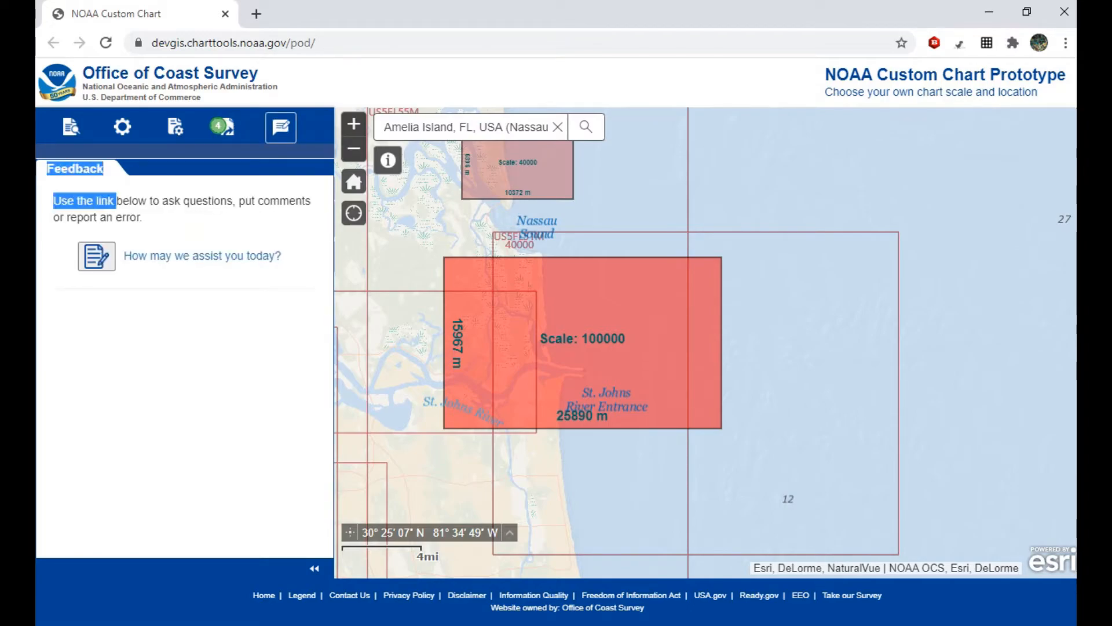
pyautogui.click(195, 233)
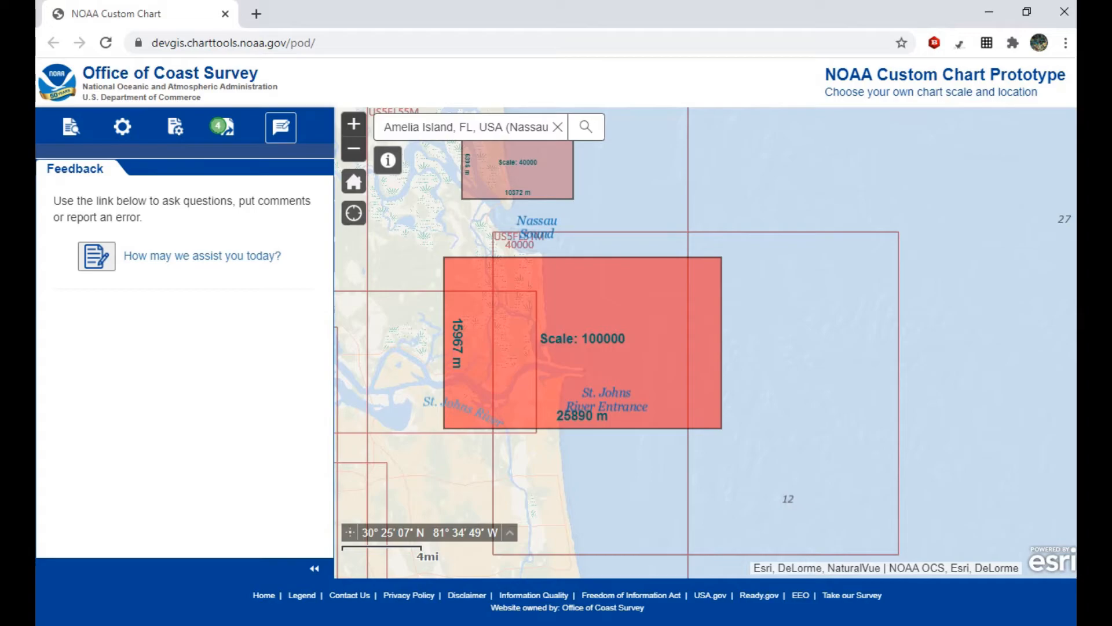
pyautogui.moveTo(142, 217); pyautogui.dragTo(47, 168)
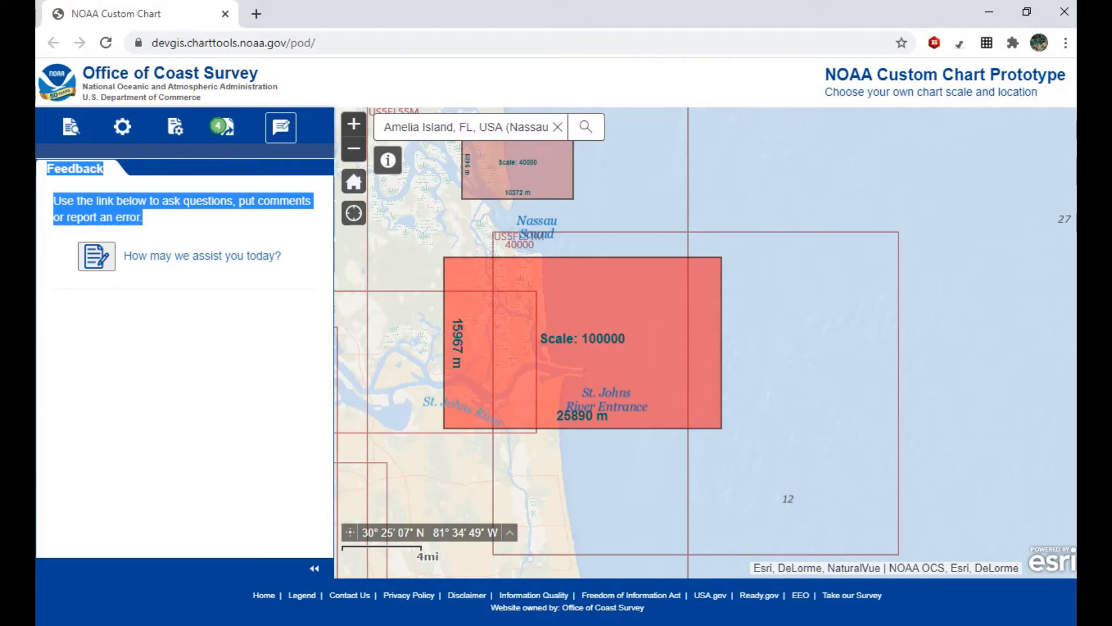
pyautogui.click(180, 342)
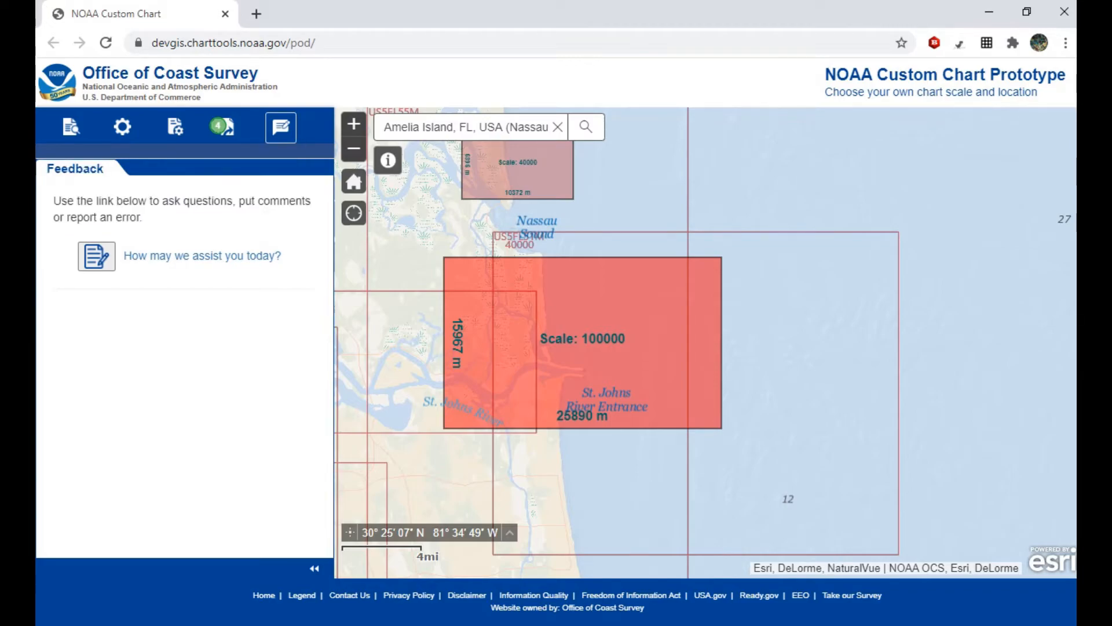
# - Return to the export queue and rename the second chart as 100000
pyautogui.click(227, 127)
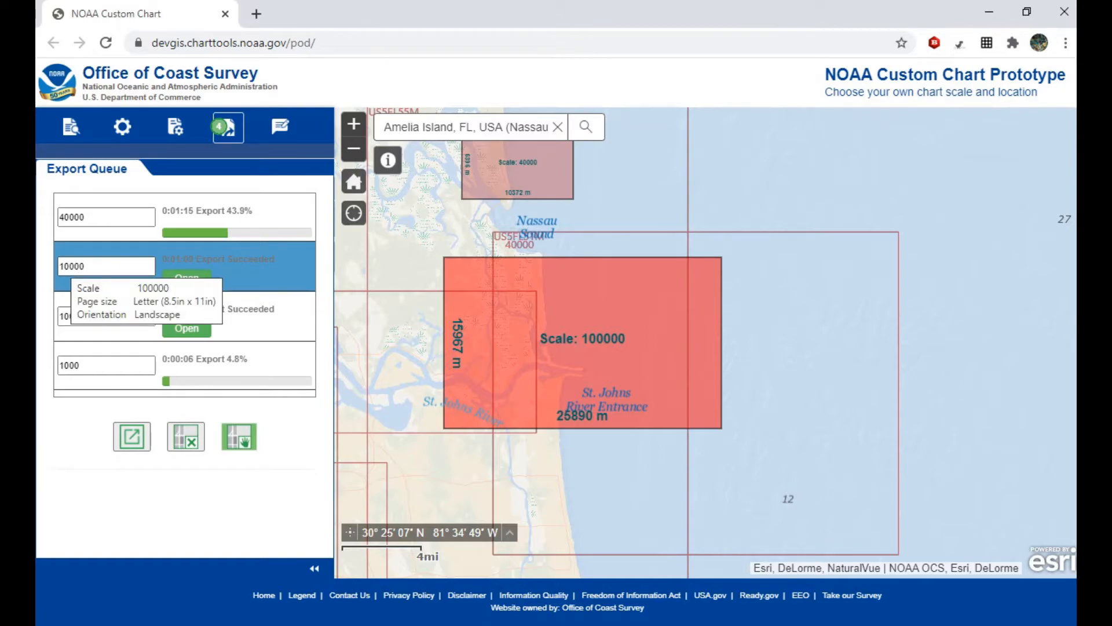
pyautogui.click(79, 266)
pyautogui.write('0')
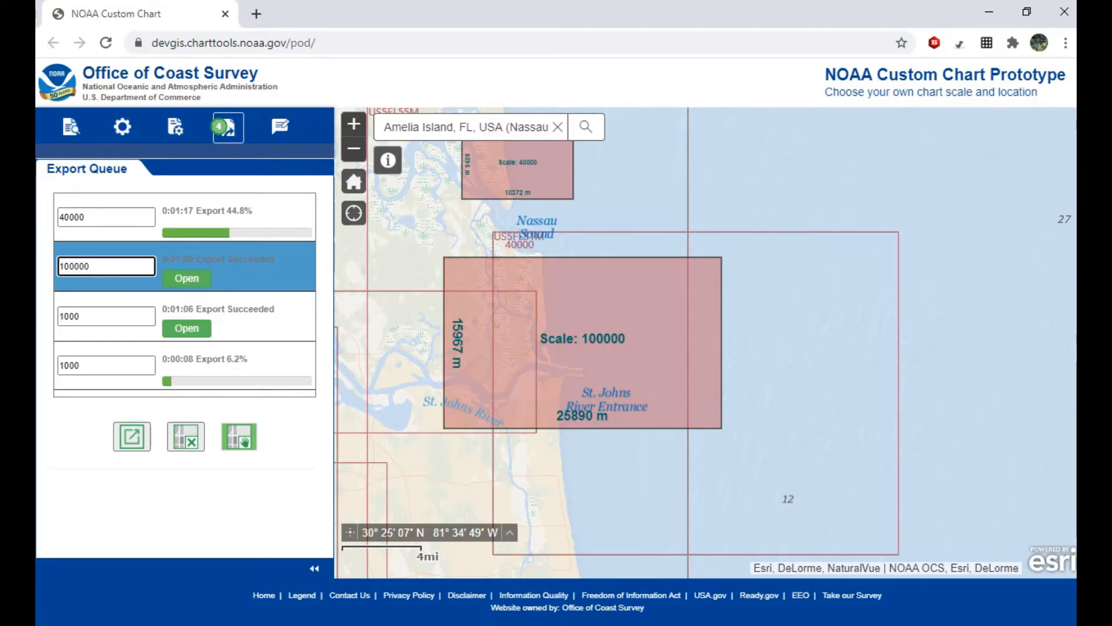
pyautogui.click(249, 276)
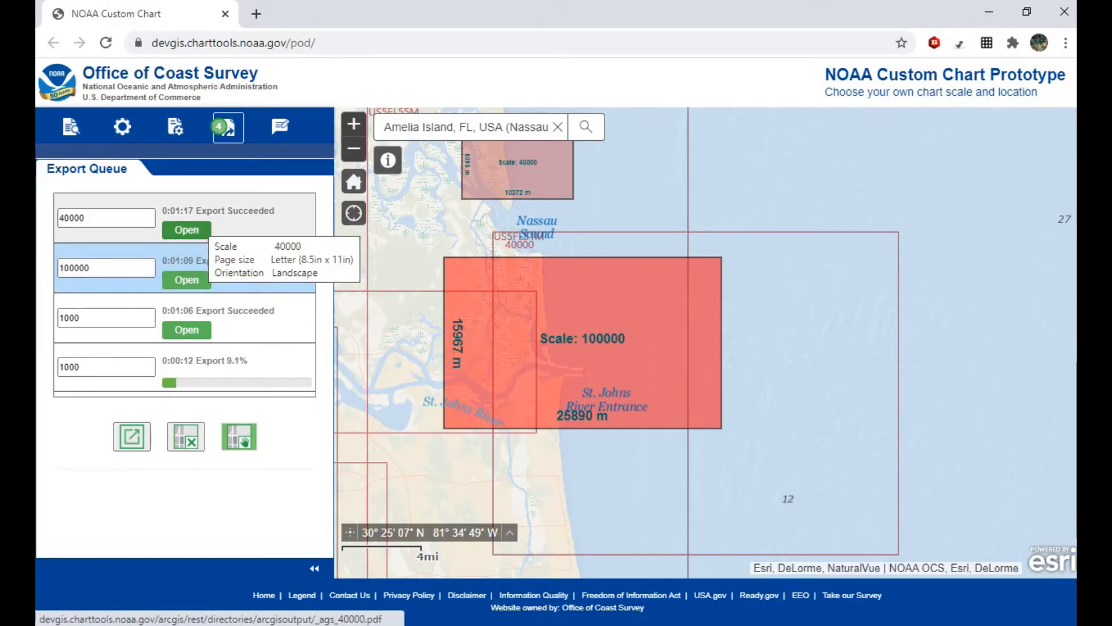
# - Open the third chart's exported PDF, at scale 1000, and look over its page
pyautogui.click(192, 330)
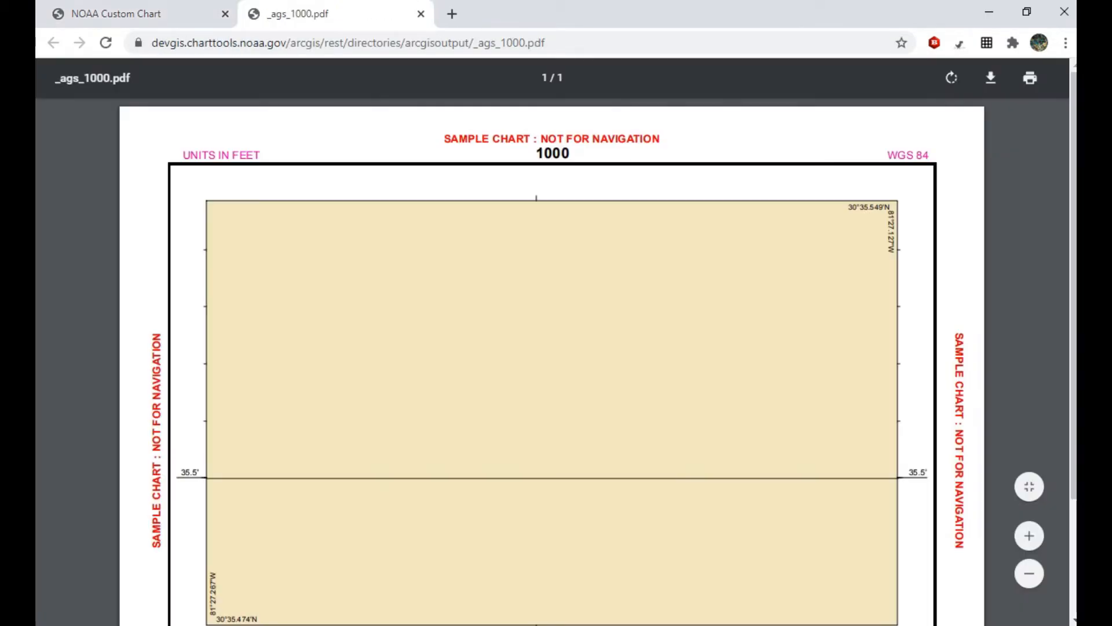
pyautogui.scroll(-3, 552, 359)
pyautogui.scroll(3, 552, 359)
pyautogui.scroll(-3, 552, 359)
pyautogui.scroll(2, 552, 359)
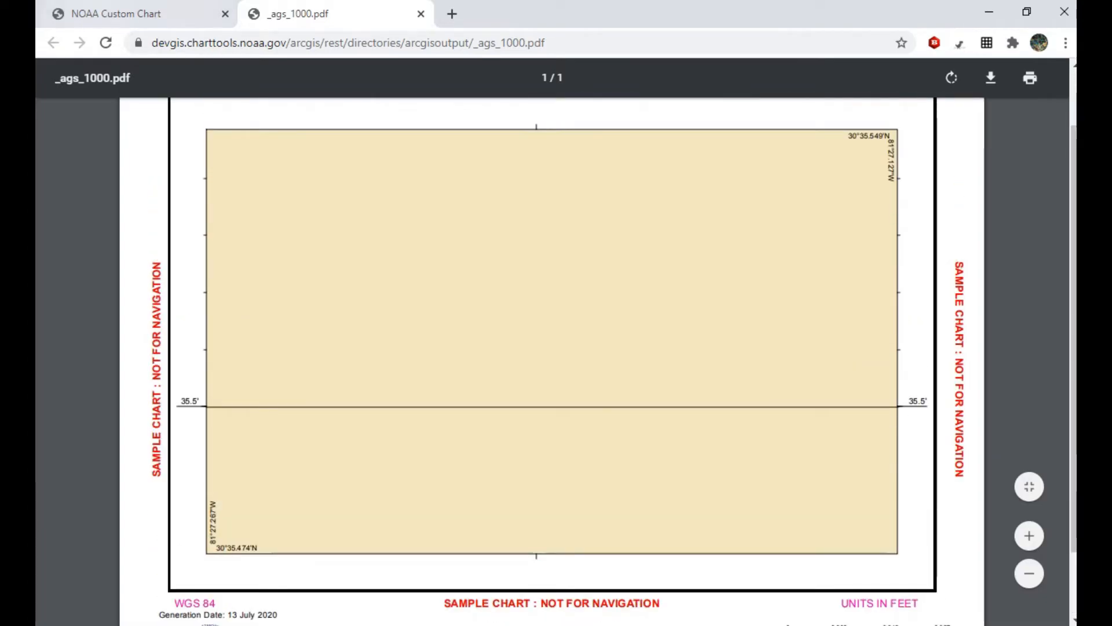
# - Go back to the export queue, open the 100000 chart's PDF and look over its map
pyautogui.click(99, 14)
pyautogui.click(187, 280)
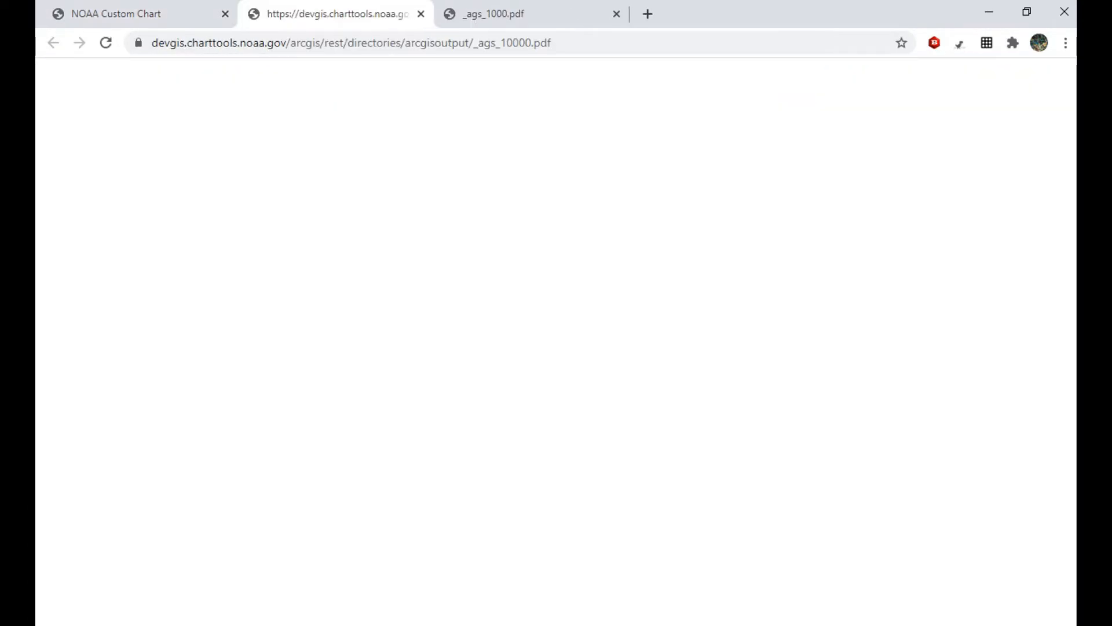
pyautogui.scroll(-5, 552, 360)
pyautogui.scroll(3, 551, 359)
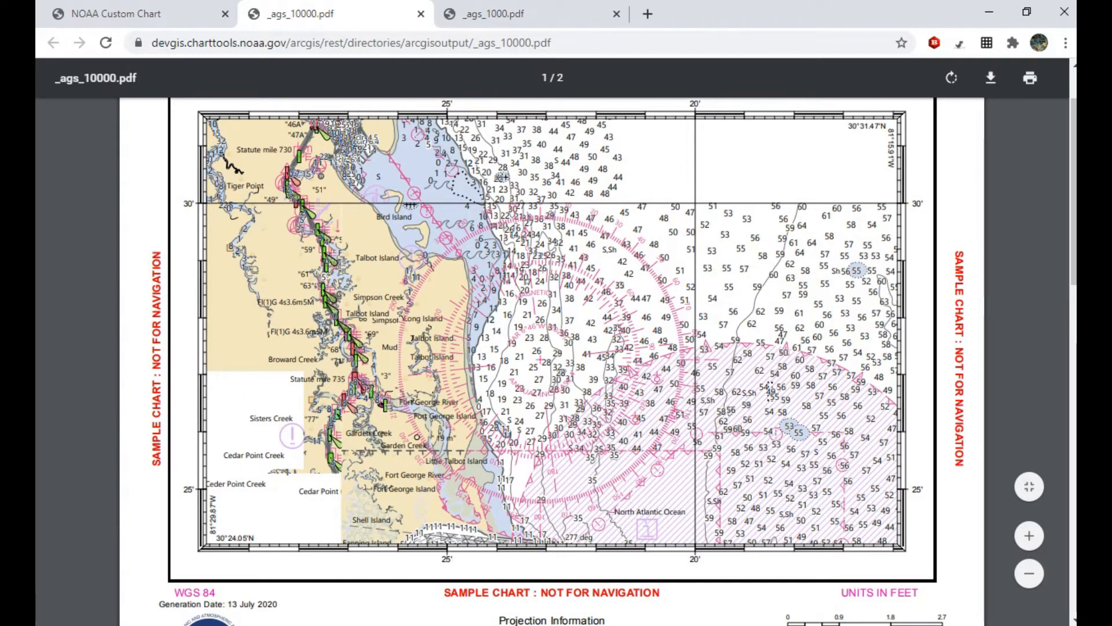
# - Return to the export queue, open the 40000 chart's PDF and examine its title and map area
pyautogui.click(144, 13)
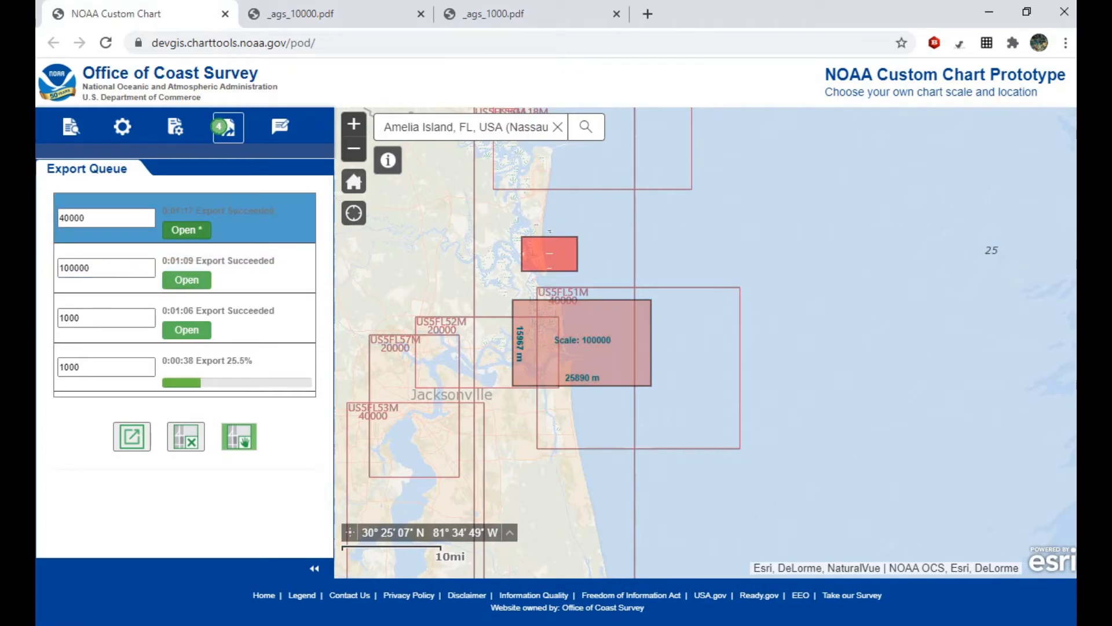
pyautogui.click(186, 230)
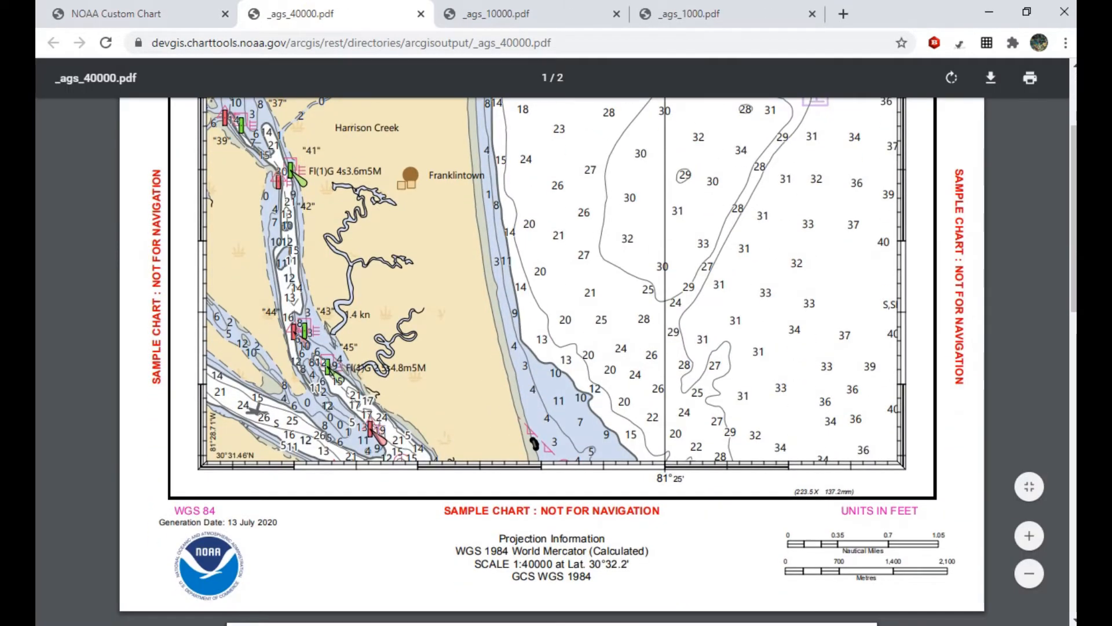
pyautogui.scroll(1, 552, 359)
pyautogui.scroll(-1, 552, 359)
pyautogui.scroll(1, 551, 359)
pyautogui.scroll(3, 551, 360)
pyautogui.scroll(-4, 552, 359)
pyautogui.scroll(4, 552, 359)
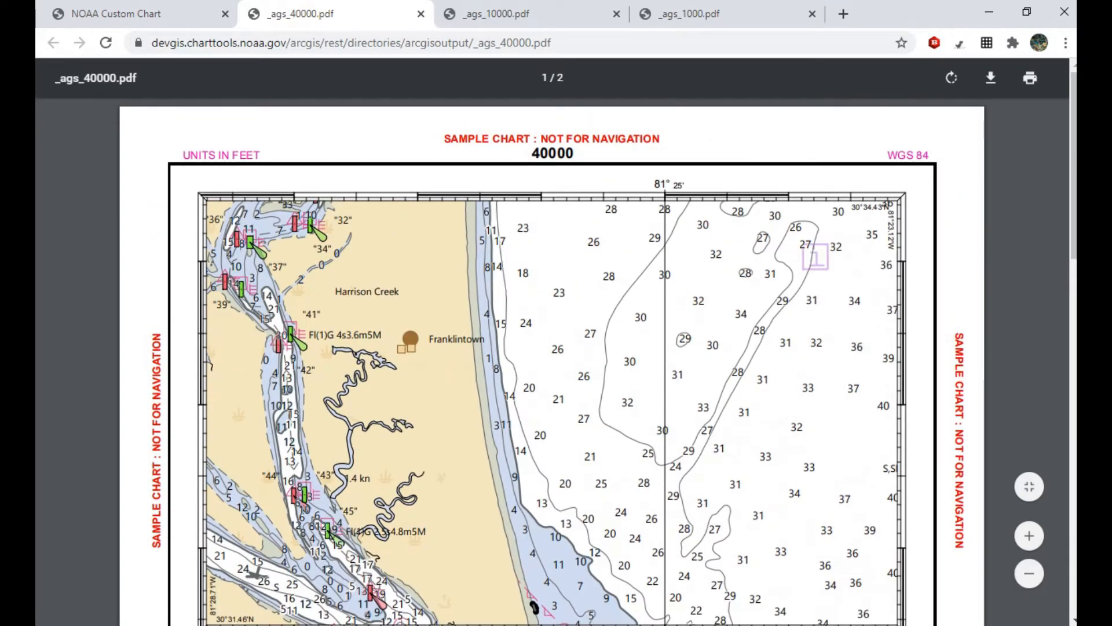
# - Examine the navigation warning, projection information and generation date below the 40000 chart
pyautogui.scroll(-6, 552, 359)
pyautogui.moveTo(445, 346); pyautogui.dragTo(659, 347)
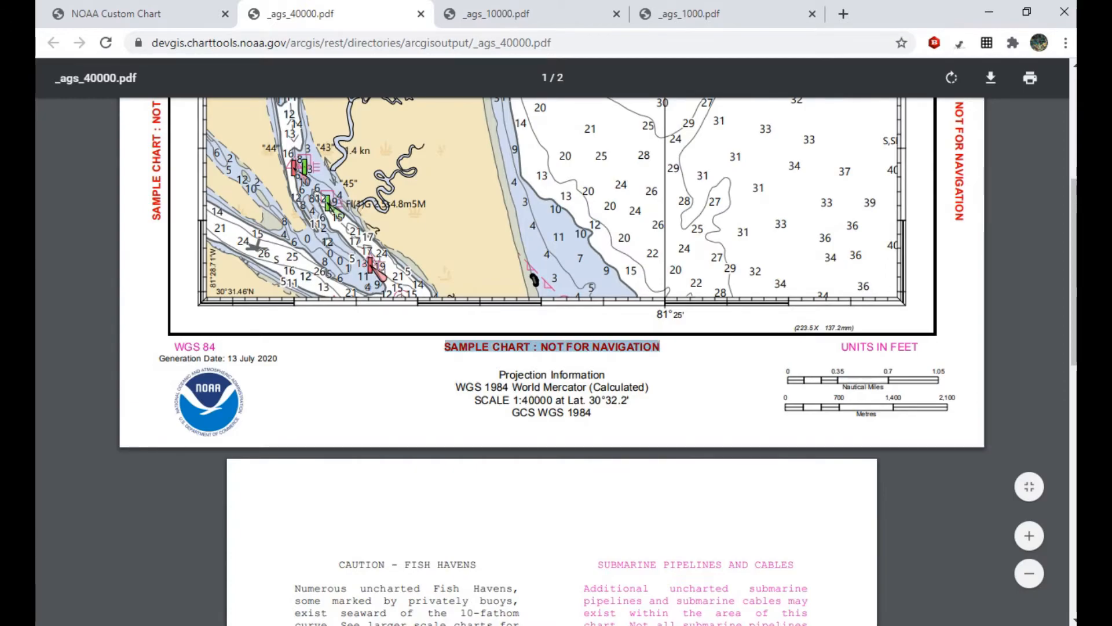
pyautogui.moveTo(456, 386); pyautogui.dragTo(649, 386)
pyautogui.click(650, 389)
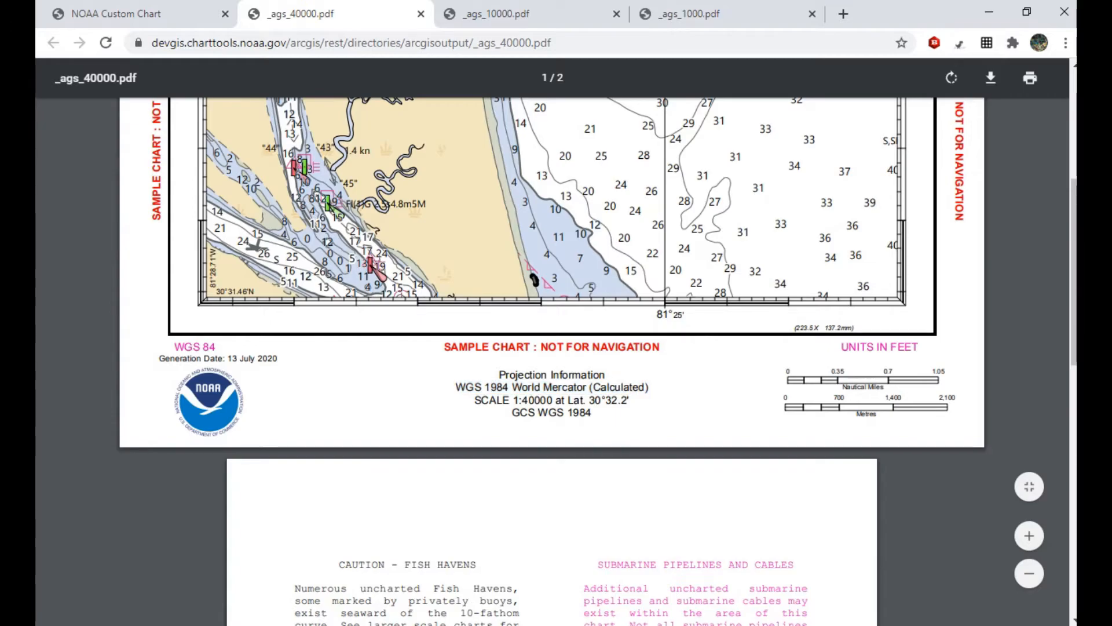
pyautogui.moveTo(160, 358)
pyautogui.mouseDown()
pyautogui.moveTo(278, 358)
pyautogui.moveTo(161, 353)
pyautogui.mouseUp()
pyautogui.click(279, 359)
pyautogui.click(161, 353)
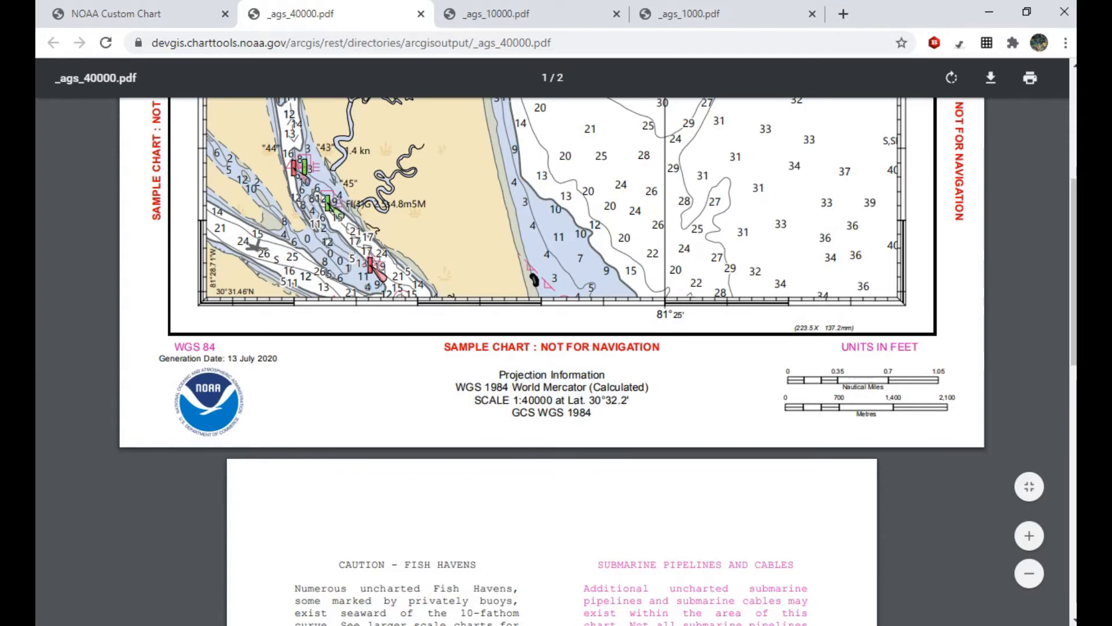
# - Read the scale bars and the second page's caution notes in the 40000 chart PDF, and return to its map
pyautogui.scroll(-4, 552, 348)
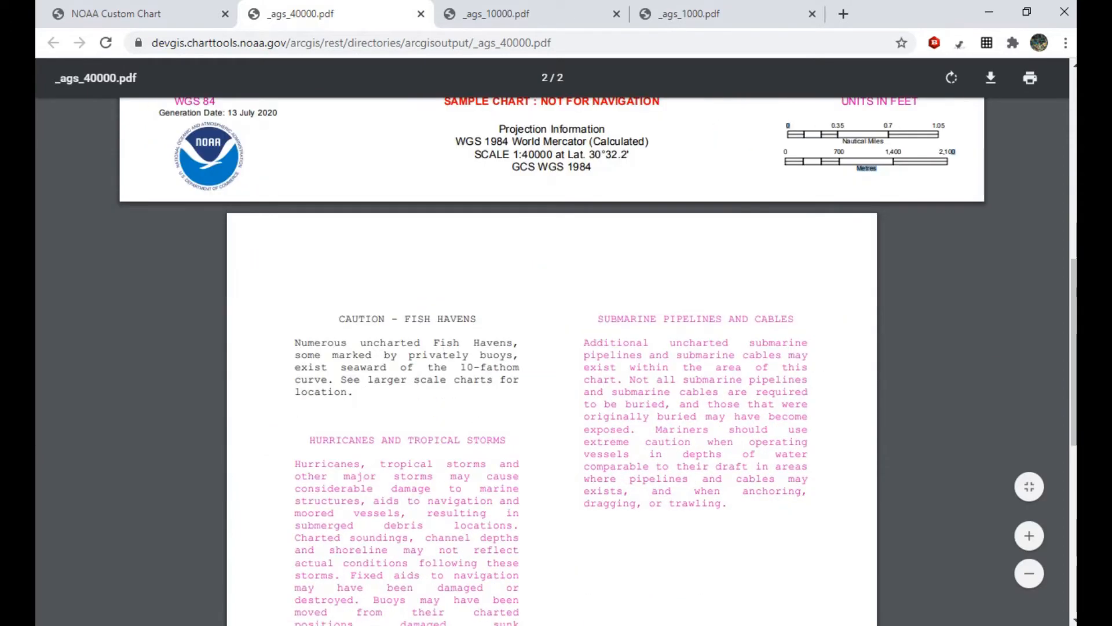
pyautogui.scroll(-8, 552, 347)
pyautogui.scroll(3, 551, 347)
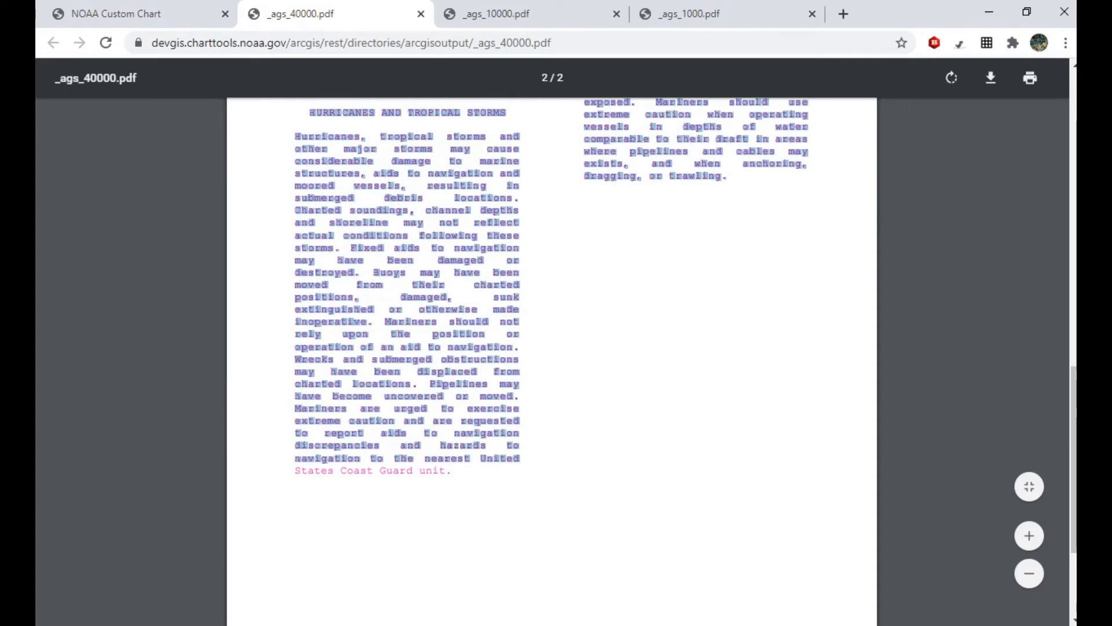
pyautogui.scroll(3, 552, 347)
pyautogui.scroll(4, 552, 348)
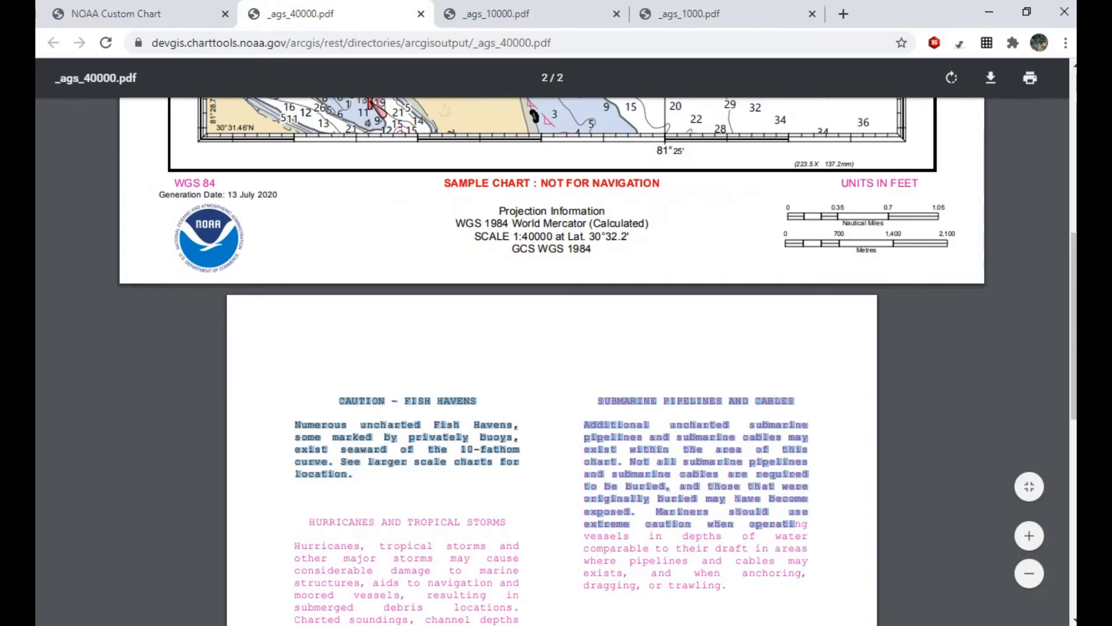
pyautogui.scroll(-8, 342, 400)
pyautogui.scroll(4, 552, 347)
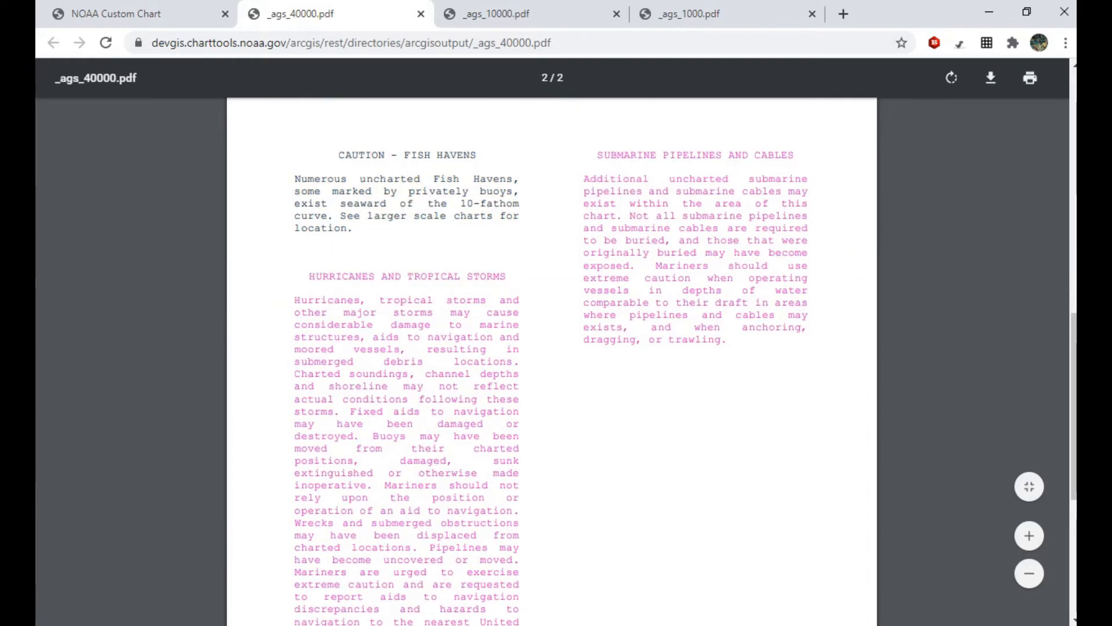
pyautogui.scroll(7, 552, 348)
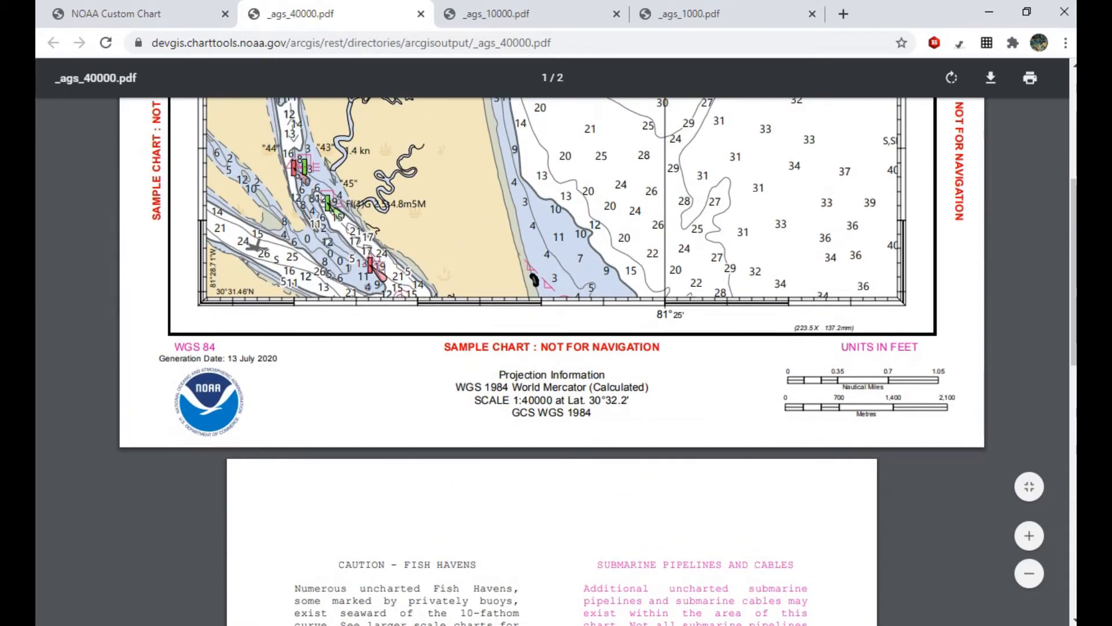
pyautogui.scroll(-4, 552, 348)
pyautogui.scroll(8, 552, 348)
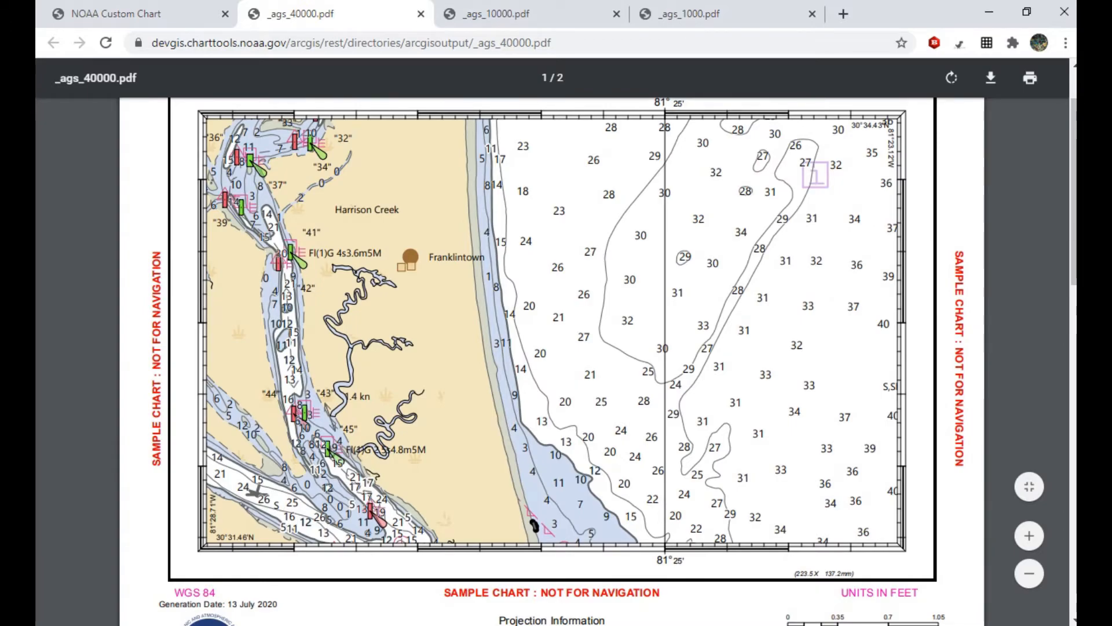
# - Compare the three opened chart PDFs, ending on the 40000 chart
pyautogui.hotkey('ctrl', 'Tab')
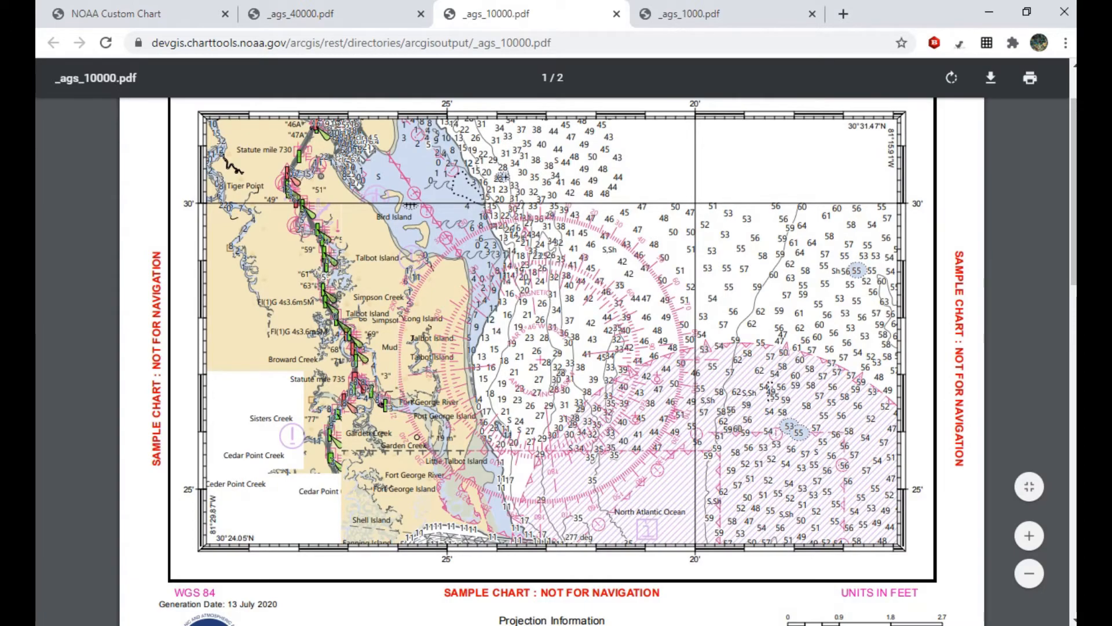
pyautogui.click(689, 14)
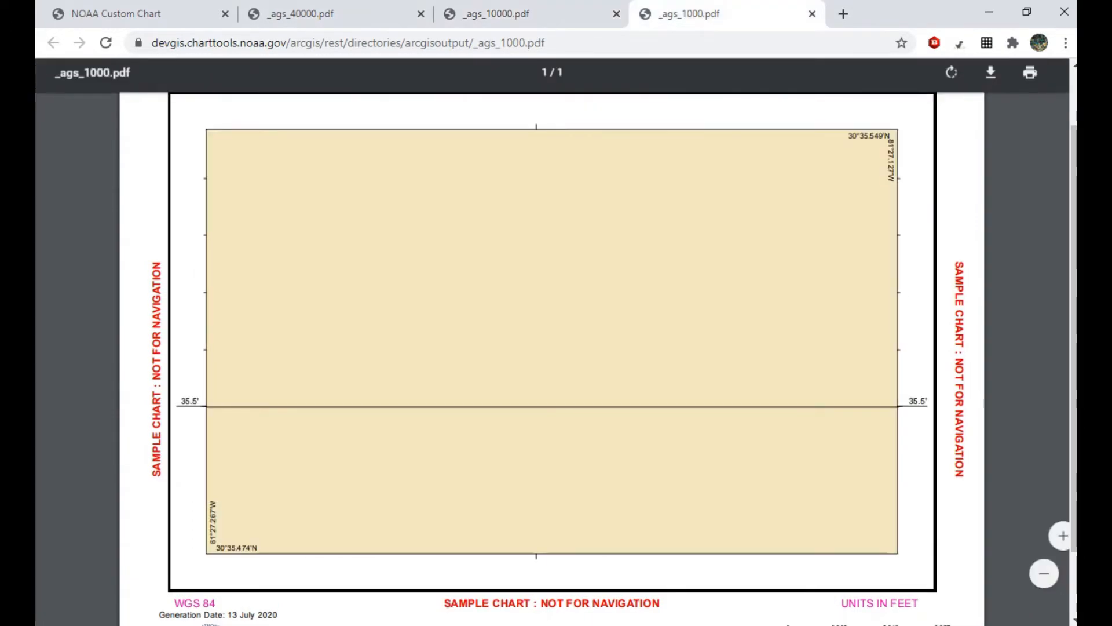
pyautogui.click(300, 13)
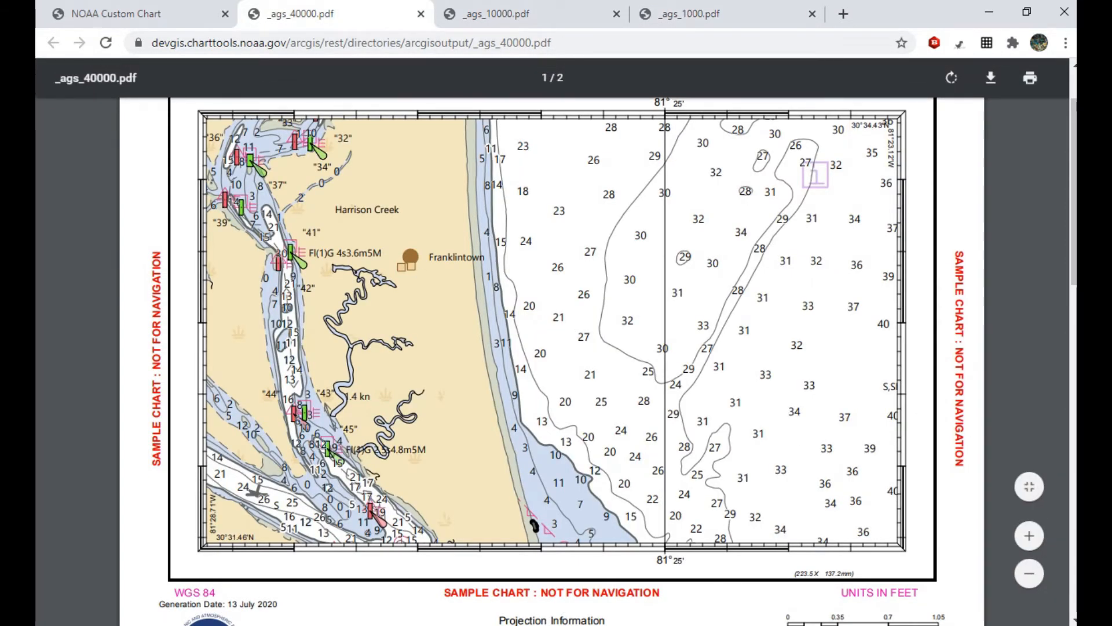
# - Return to the custom chart page, set the page size to ANSI D (22in x 34in) and queue a 1000-scale extent inside the 40000 chart's area
pyautogui.click(116, 14)
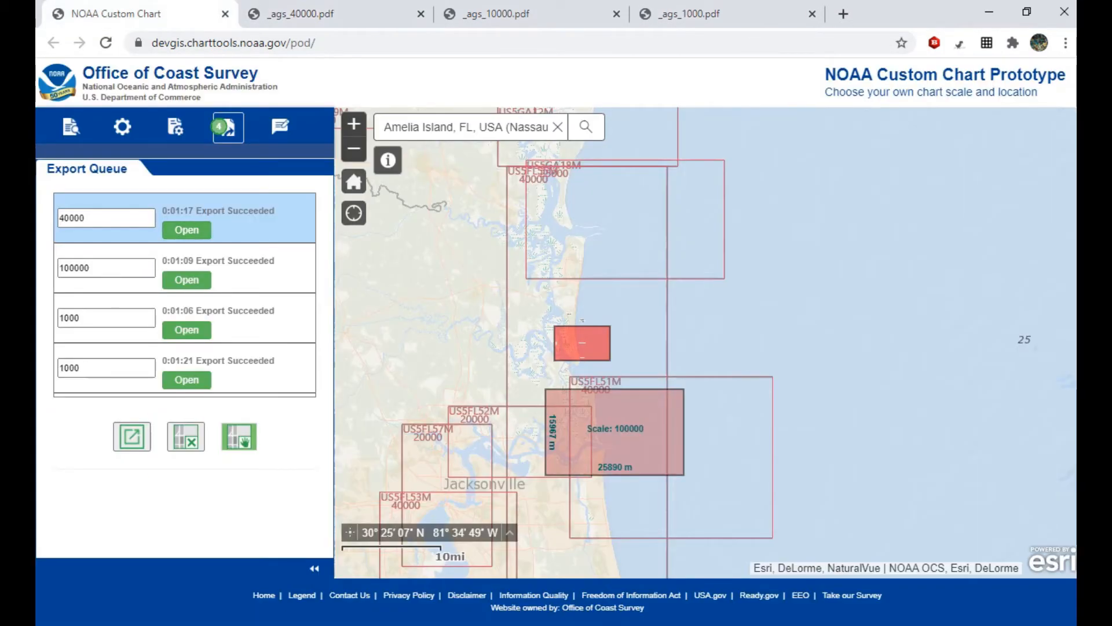
pyautogui.click(176, 126)
pyautogui.click(224, 278)
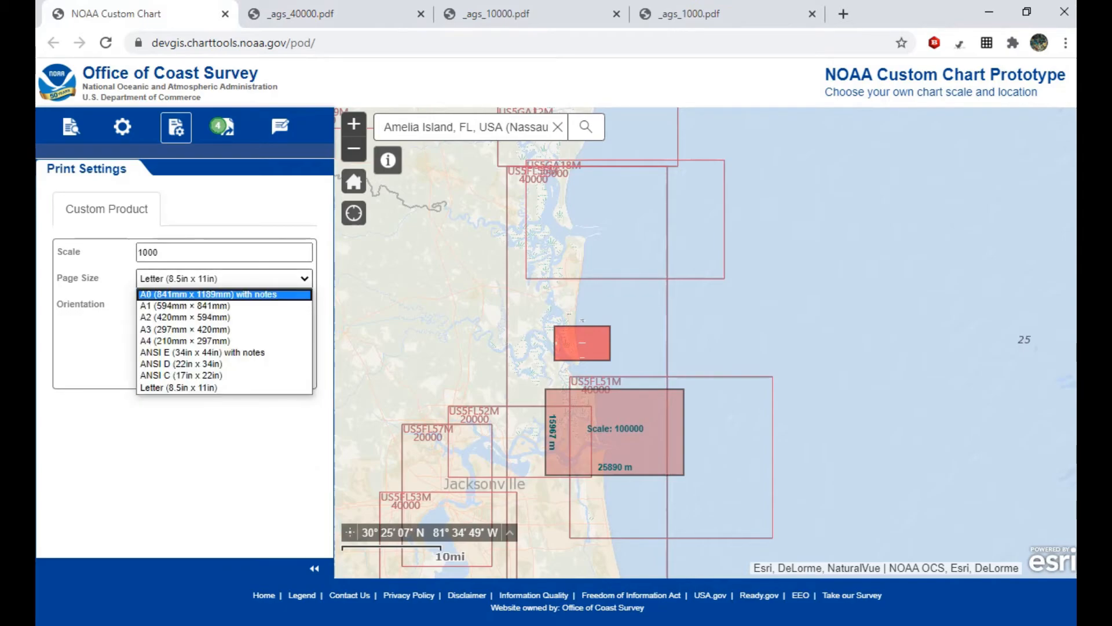
pyautogui.click(180, 364)
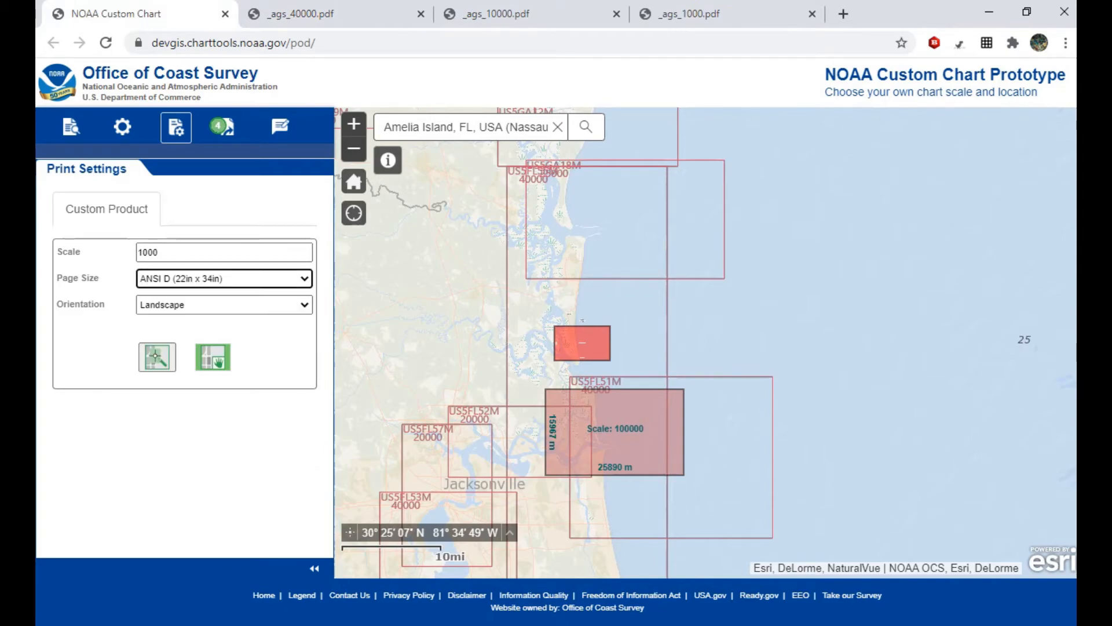
pyautogui.click(156, 357)
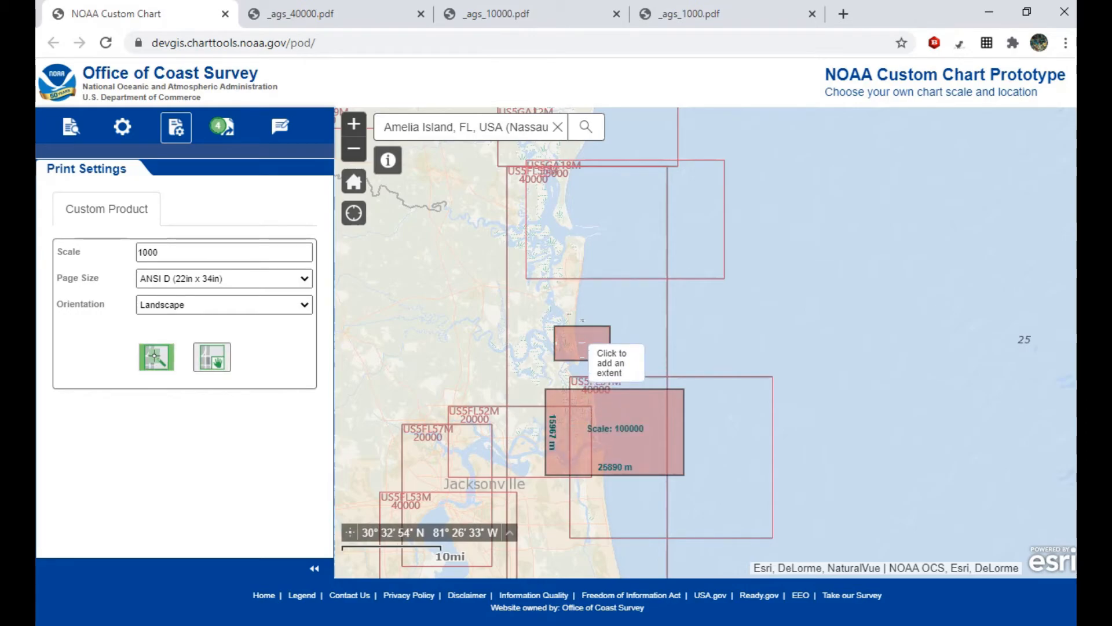
pyautogui.click(582, 343)
pyautogui.click(227, 127)
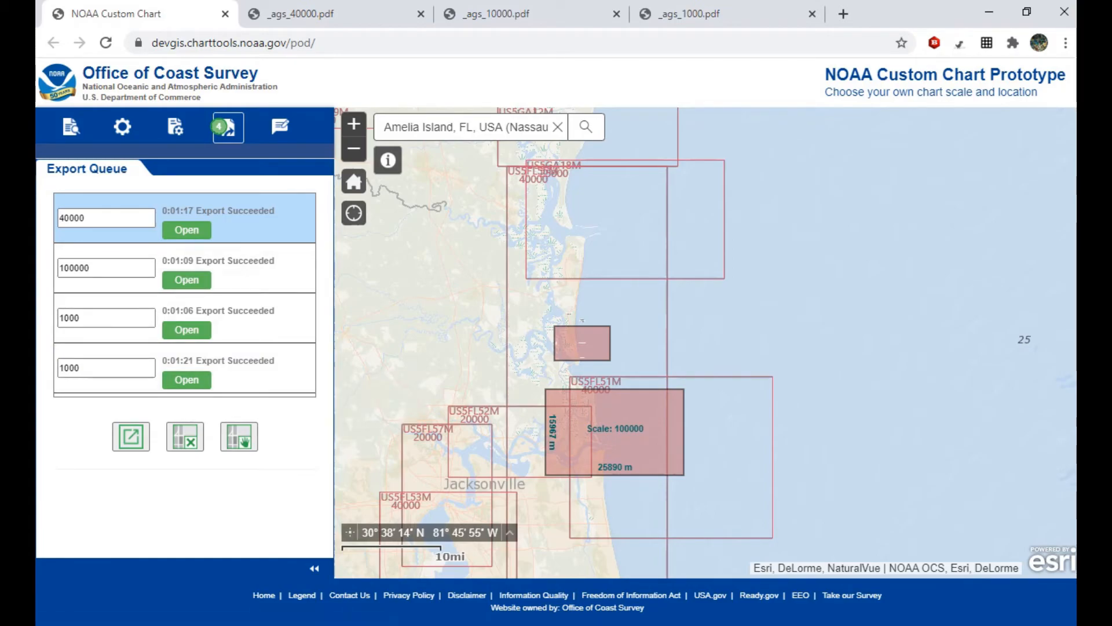
# - Check in the 40000 chart PDF which text can be selected, trying the units label, navigation warning, lower-left corner and the whole document
pyautogui.click(325, 14)
pyautogui.scroll(1, 552, 342)
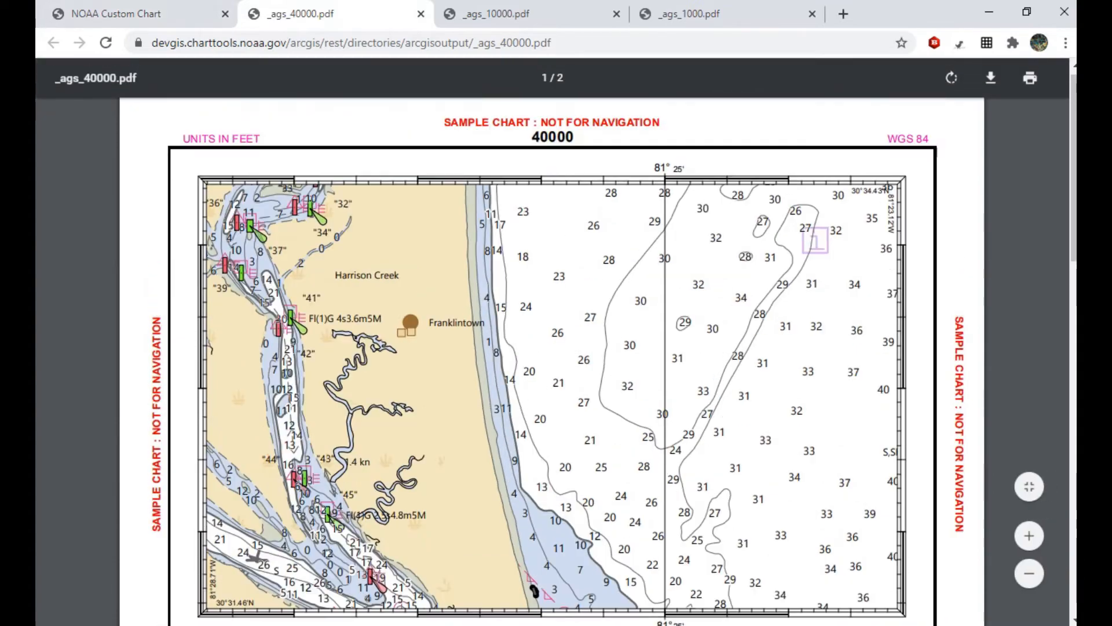
pyautogui.moveTo(190, 155); pyautogui.dragTo(253, 155)
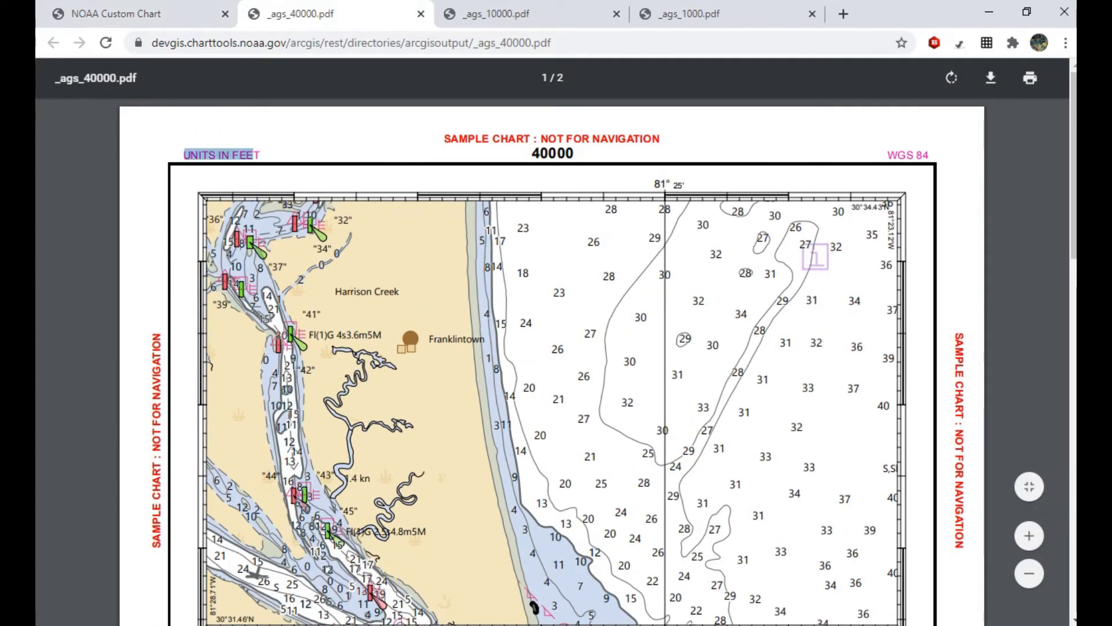
pyautogui.scroll(-1, 552, 342)
pyautogui.moveTo(960, 251); pyautogui.dragTo(960, 466)
pyautogui.scroll(-1, 552, 341)
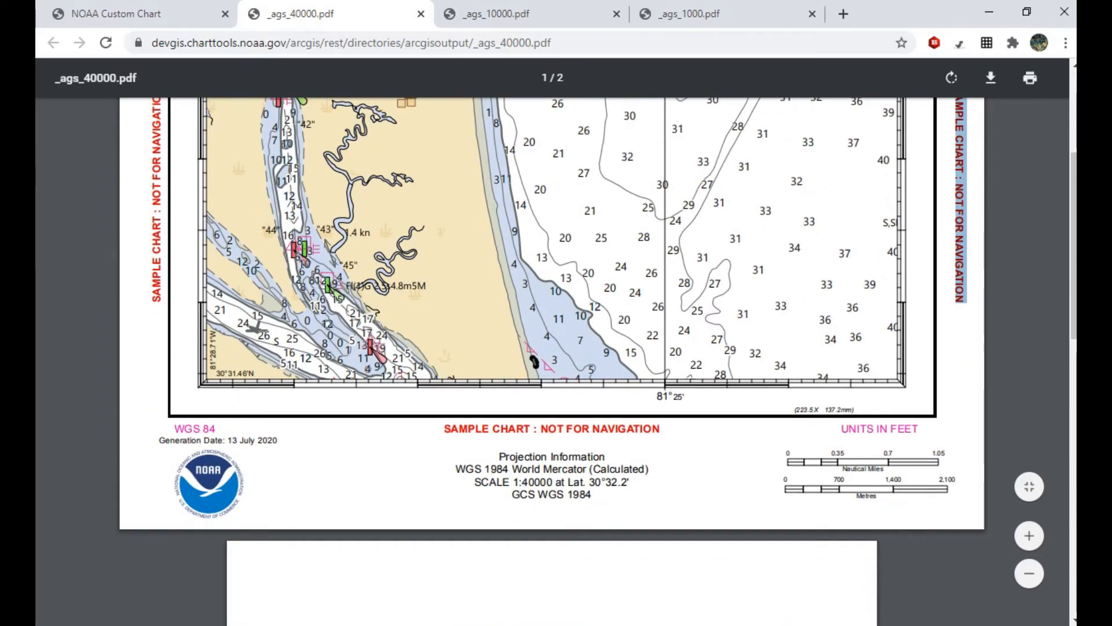
pyautogui.moveTo(255, 455); pyautogui.dragTo(212, 452)
pyautogui.scroll(2, 552, 342)
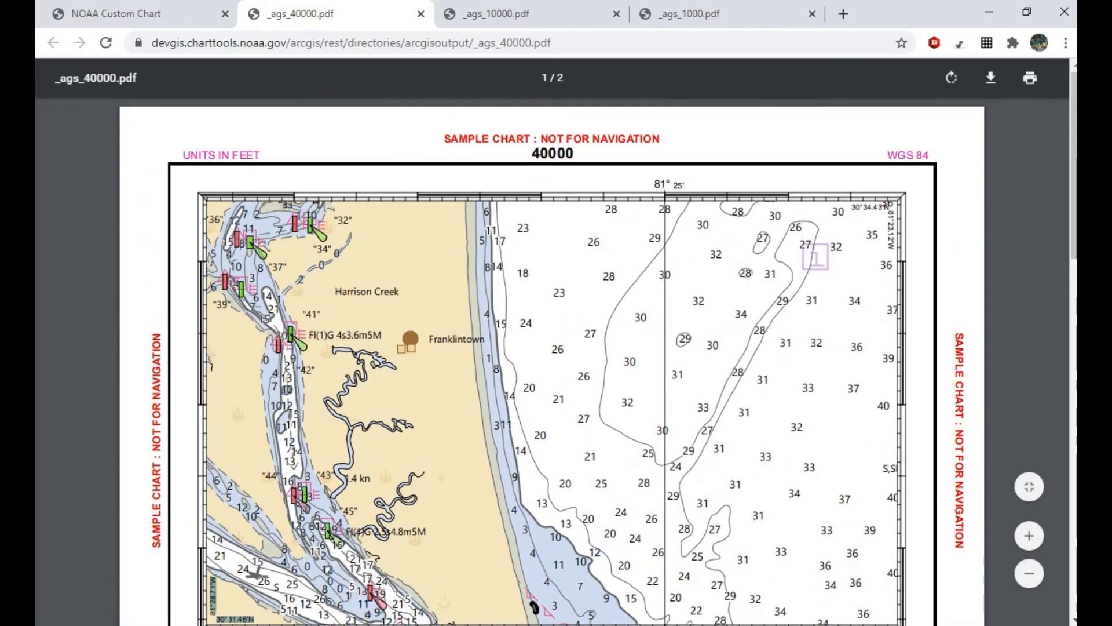
pyautogui.hotkey('ctrl', 'a')
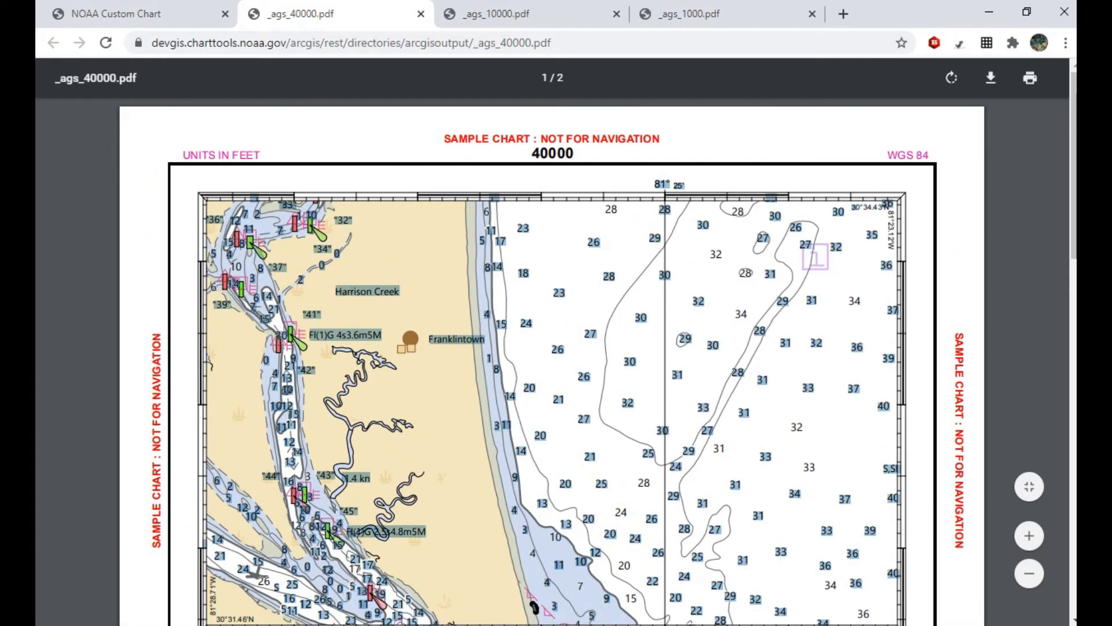
pyautogui.click(874, 226)
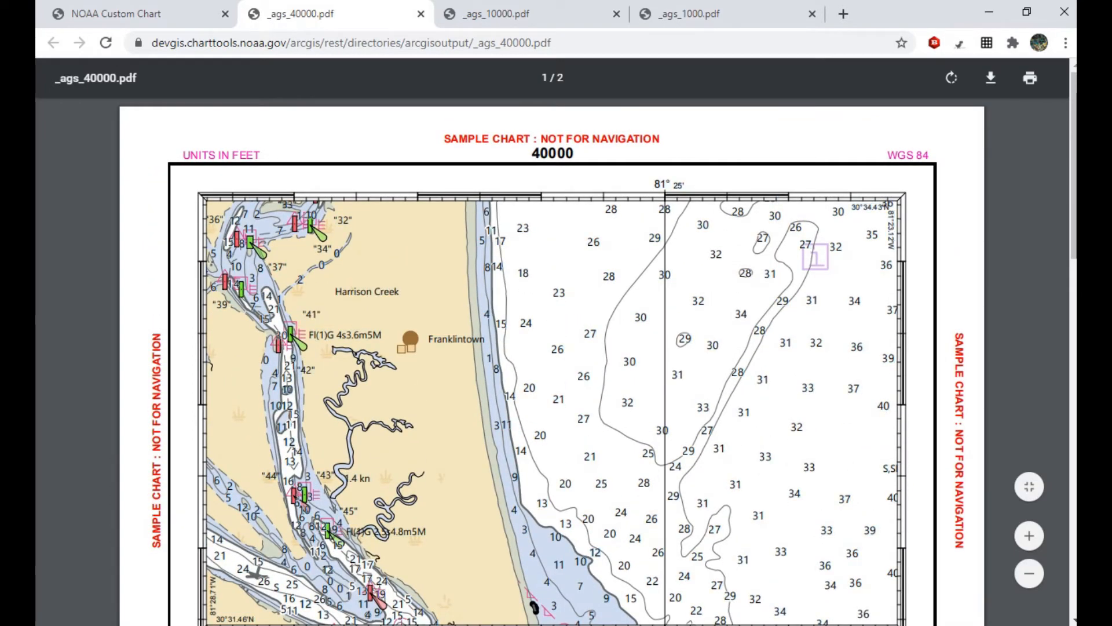
pyautogui.scroll(-5, 552, 347)
# - Return to the export queue and zoom the map to the Chart_5 extent
pyautogui.click(136, 14)
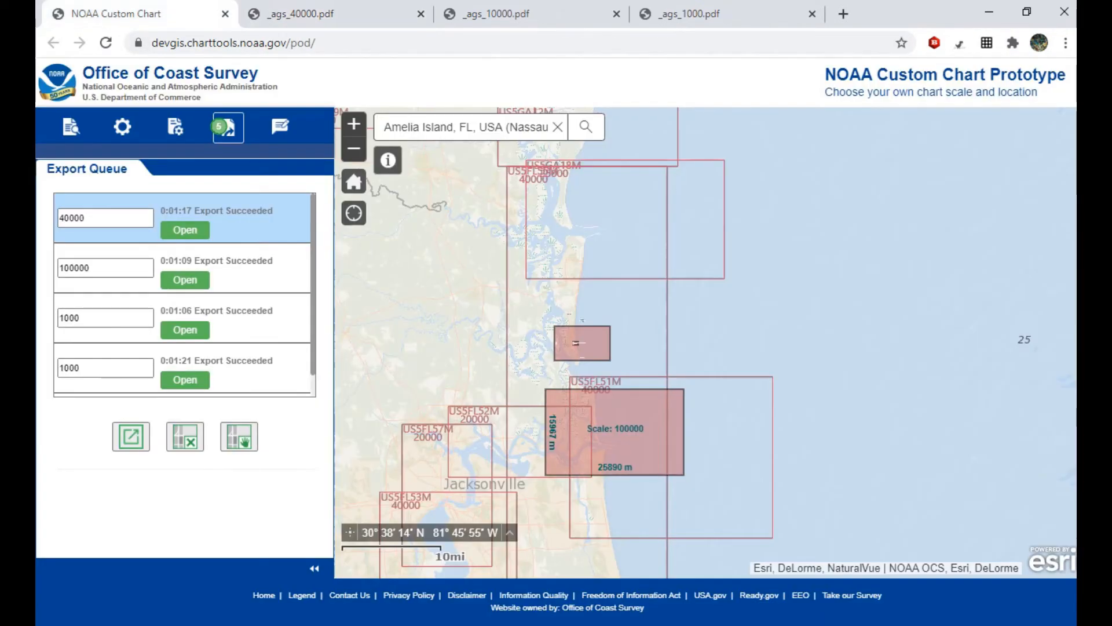
pyautogui.scroll(-1, 237, 287)
pyautogui.click(232, 383)
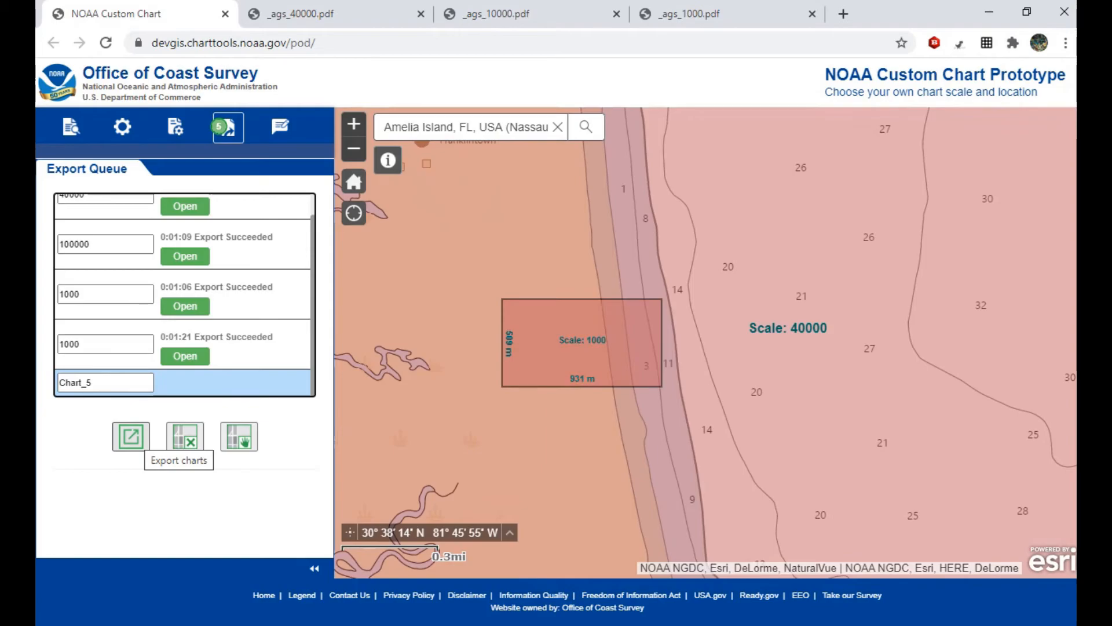
# - Set the print scale to 40000 and add a landscape ANSI D extent over southern Amelia Island
pyautogui.click(176, 127)
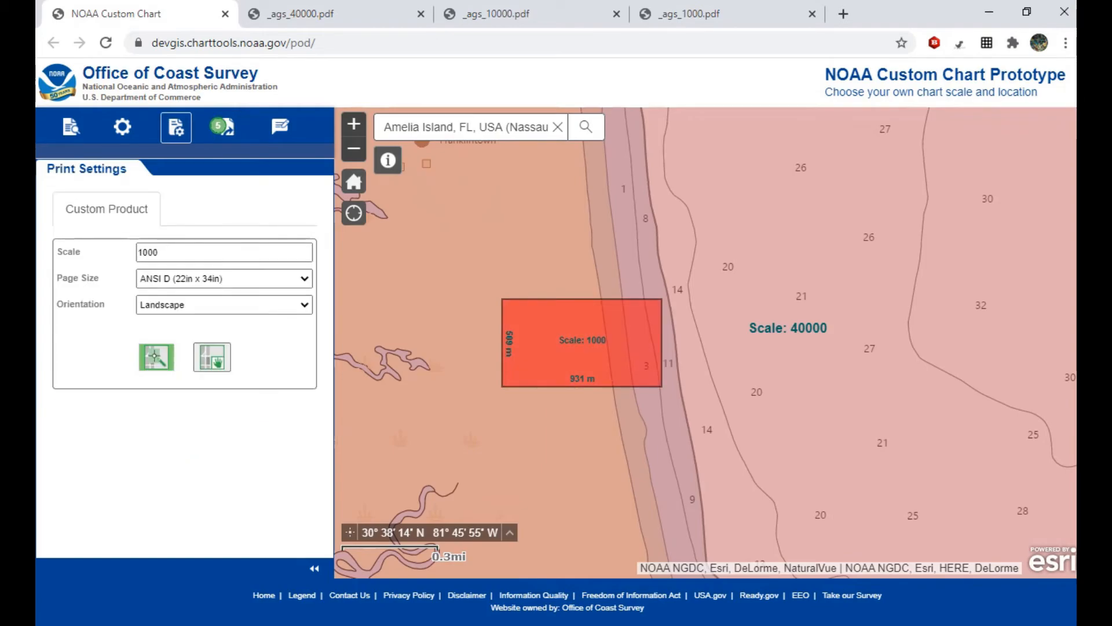
pyautogui.click(173, 251)
pyautogui.write('40')
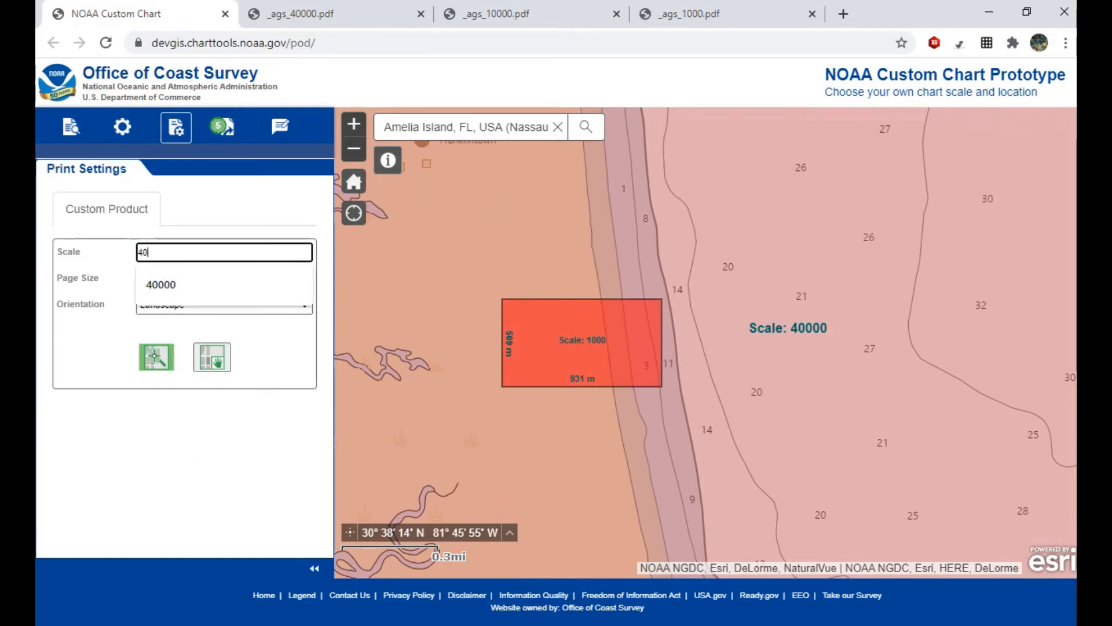
pyautogui.write('000')
pyautogui.click(156, 357)
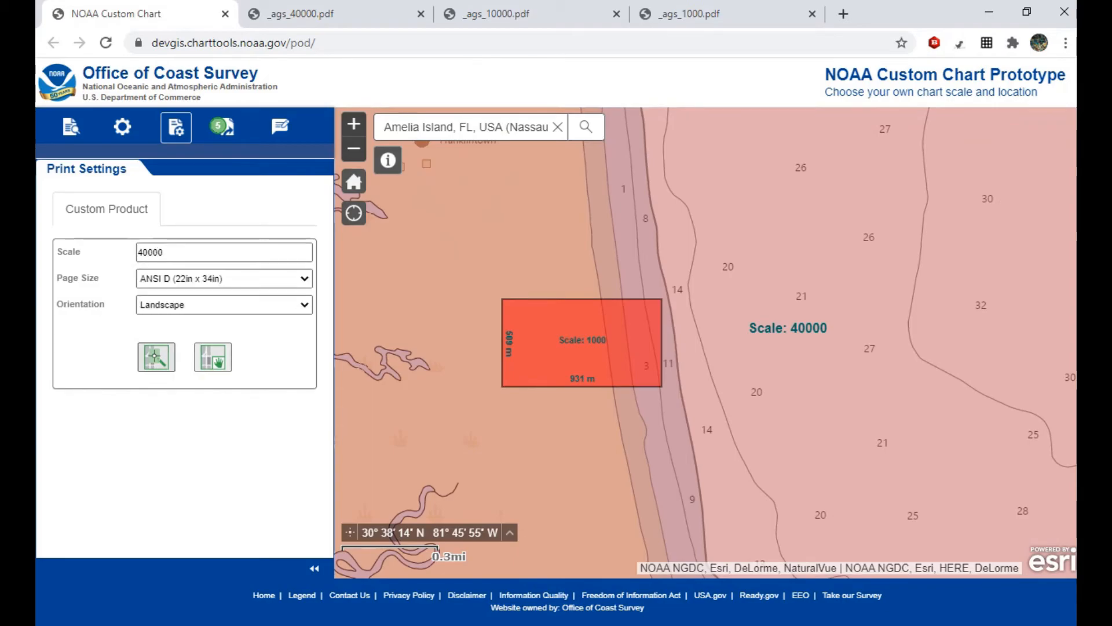
pyautogui.click(551, 362)
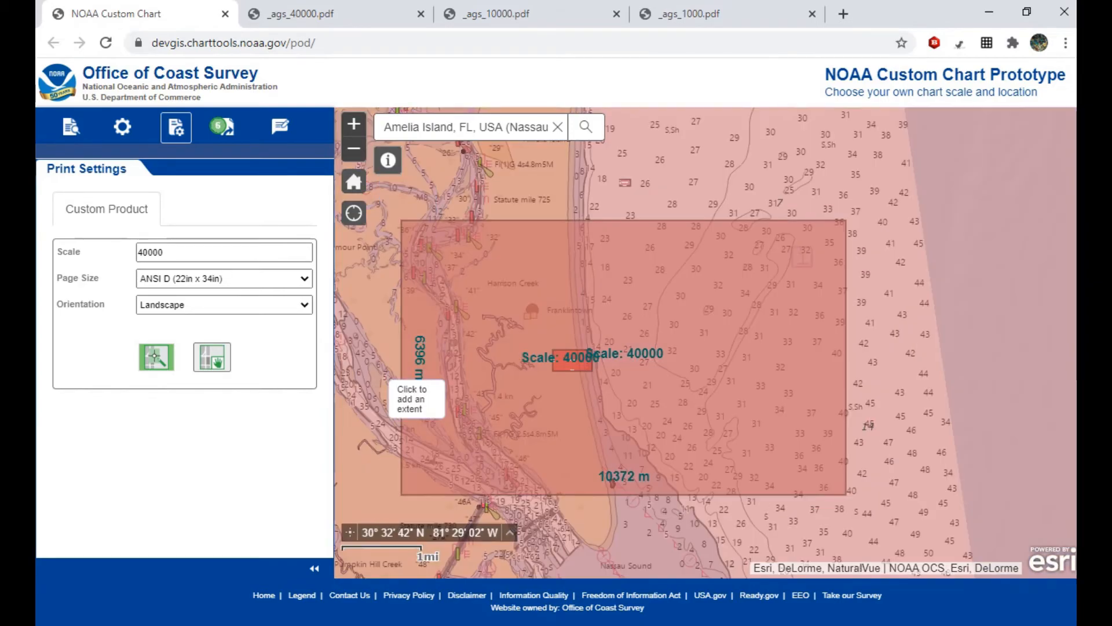
pyautogui.scroll(-2, 617, 400)
pyautogui.scroll(-1, 618, 401)
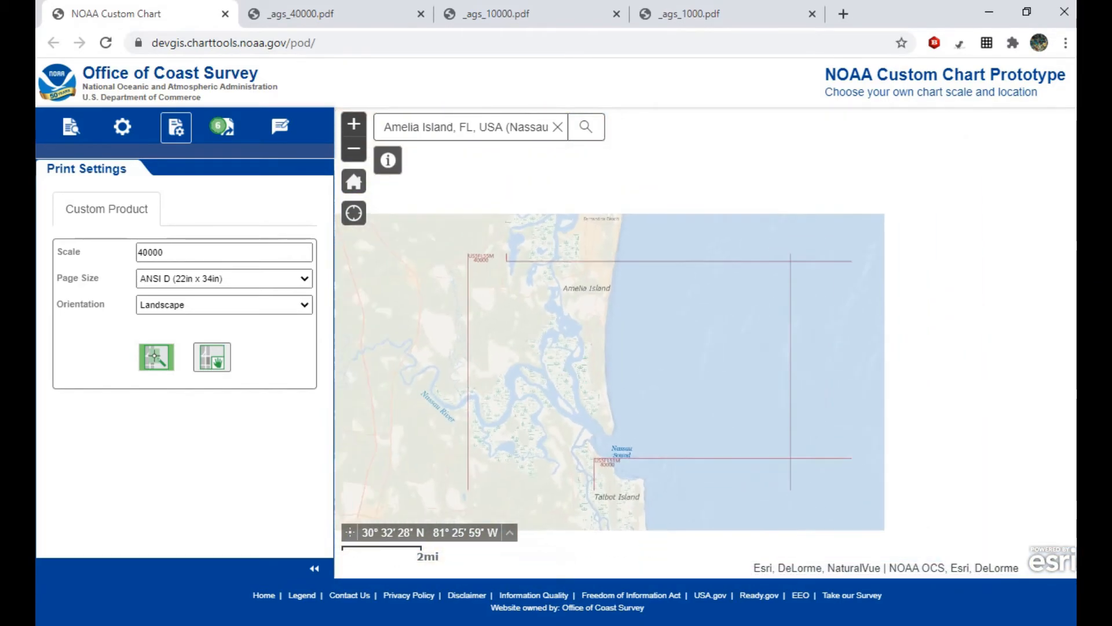
# - Rename the queued Chart_5 as 40000_2 and export it
pyautogui.click(224, 127)
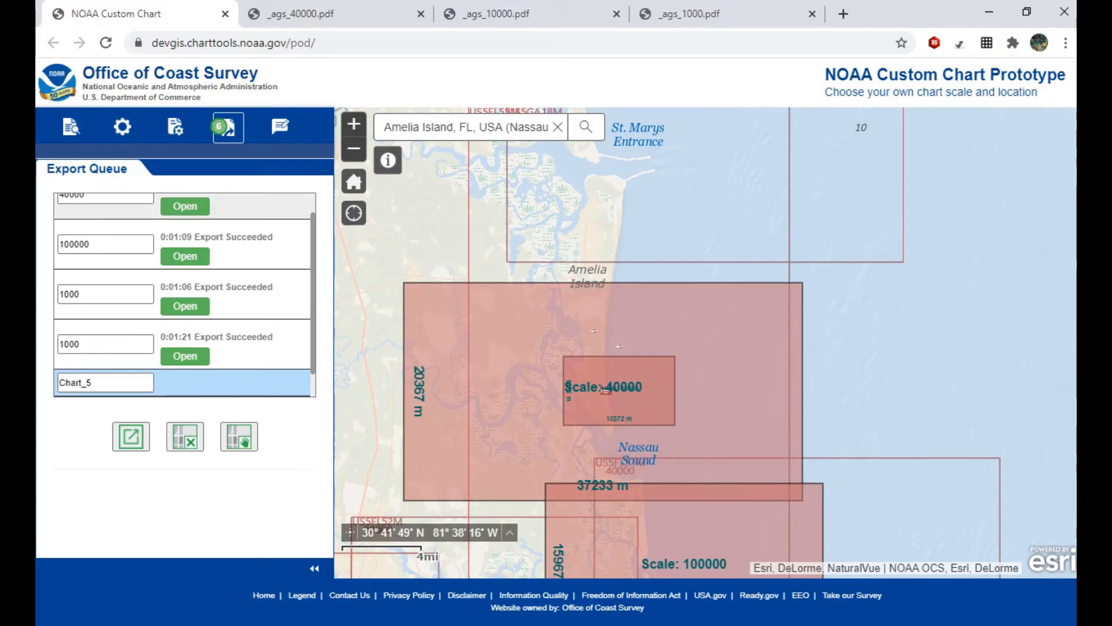
pyautogui.moveTo(103, 382); pyautogui.dragTo(51, 383)
pyautogui.write('40000_')
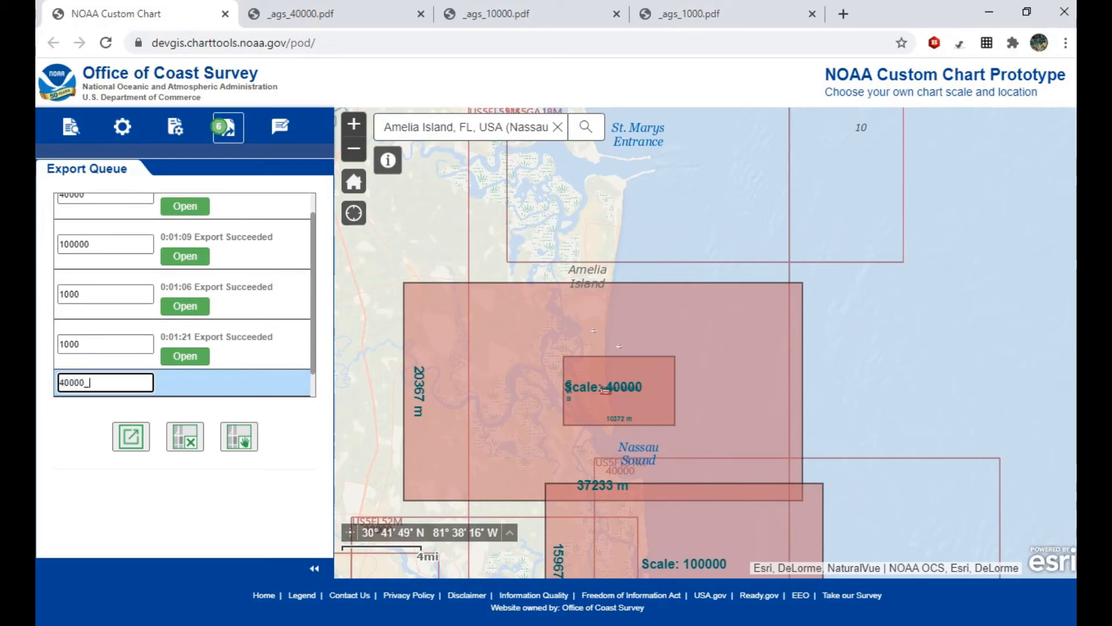
pyautogui.click(261, 409)
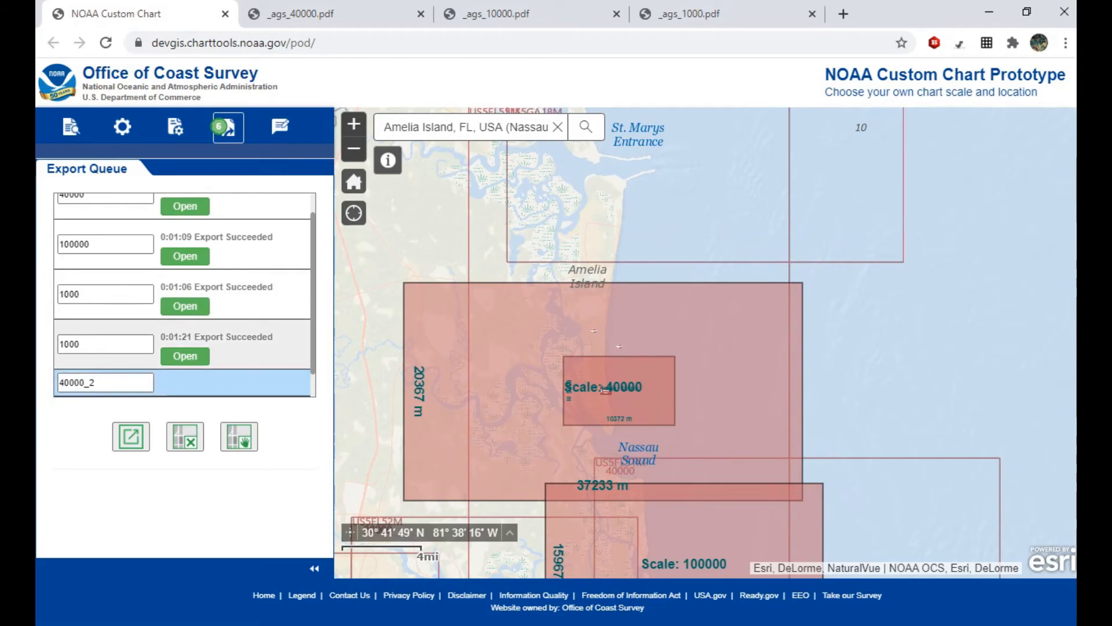
pyautogui.doubleClick(231, 382)
pyautogui.click(131, 436)
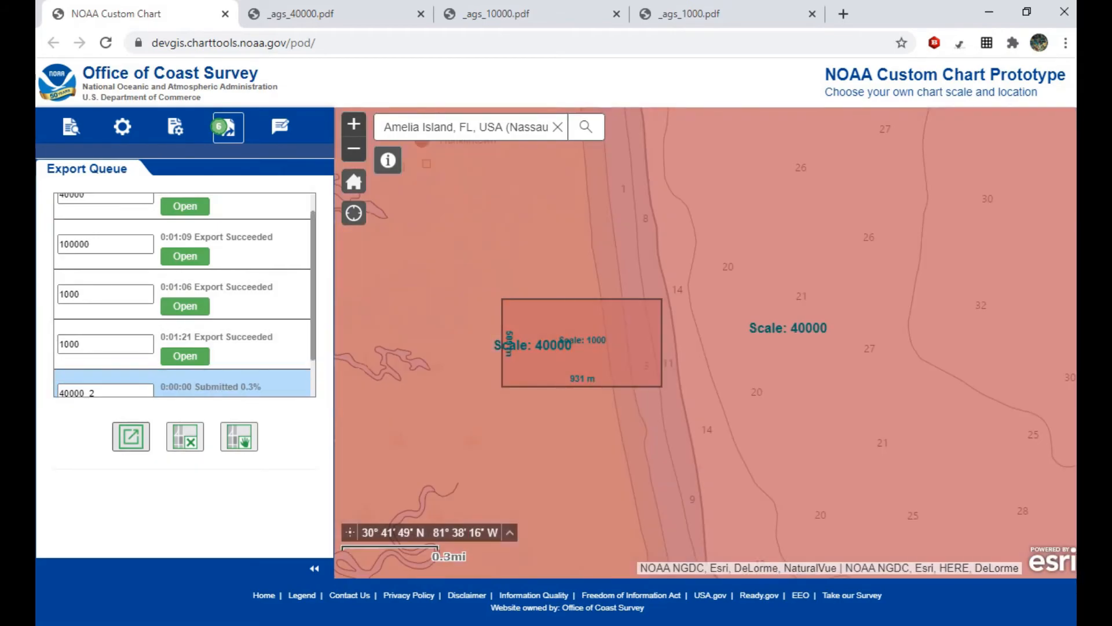
# - Rename the queued Chart_6 as 40000_2 and export it
pyautogui.scroll(-1, 186, 376)
pyautogui.doubleClick(232, 383)
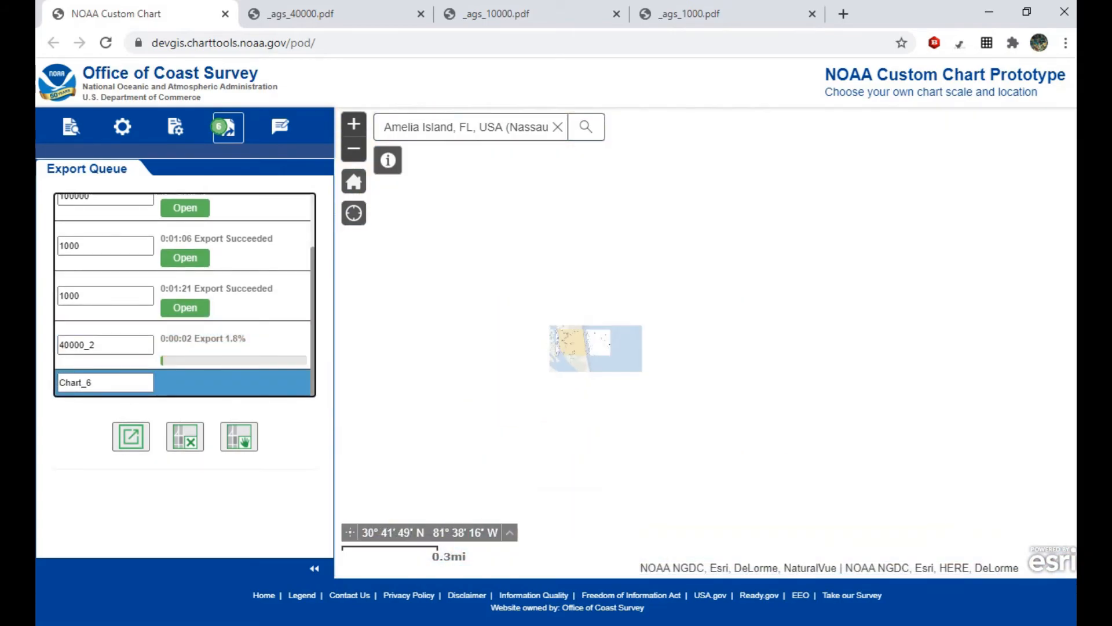
pyautogui.moveTo(101, 383); pyautogui.dragTo(51, 383)
pyautogui.write('40000_2')
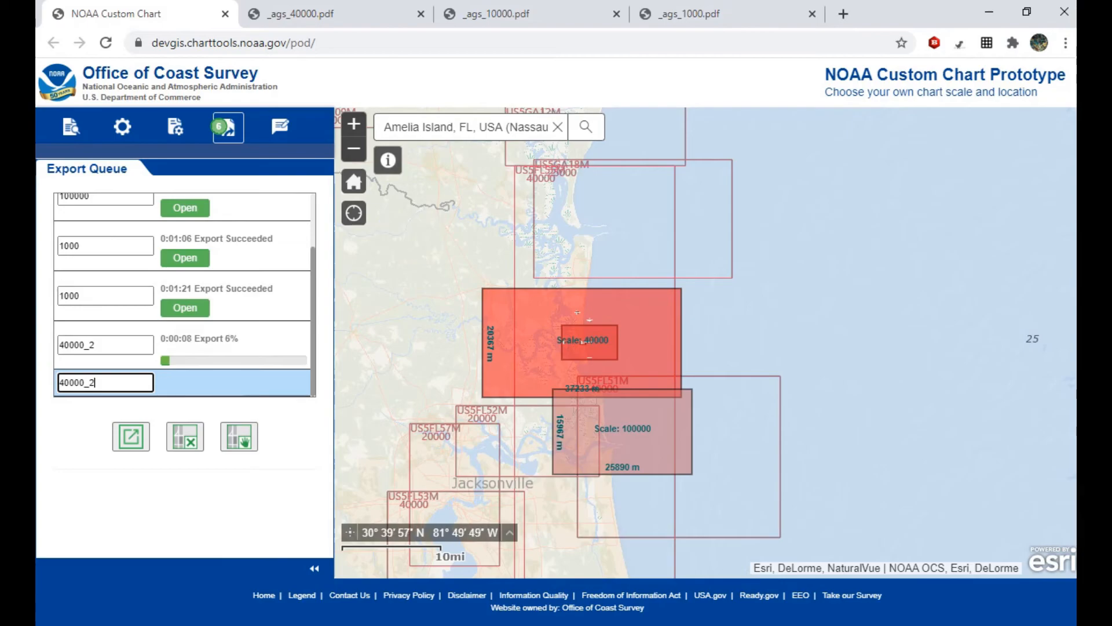
pyautogui.press('Return')
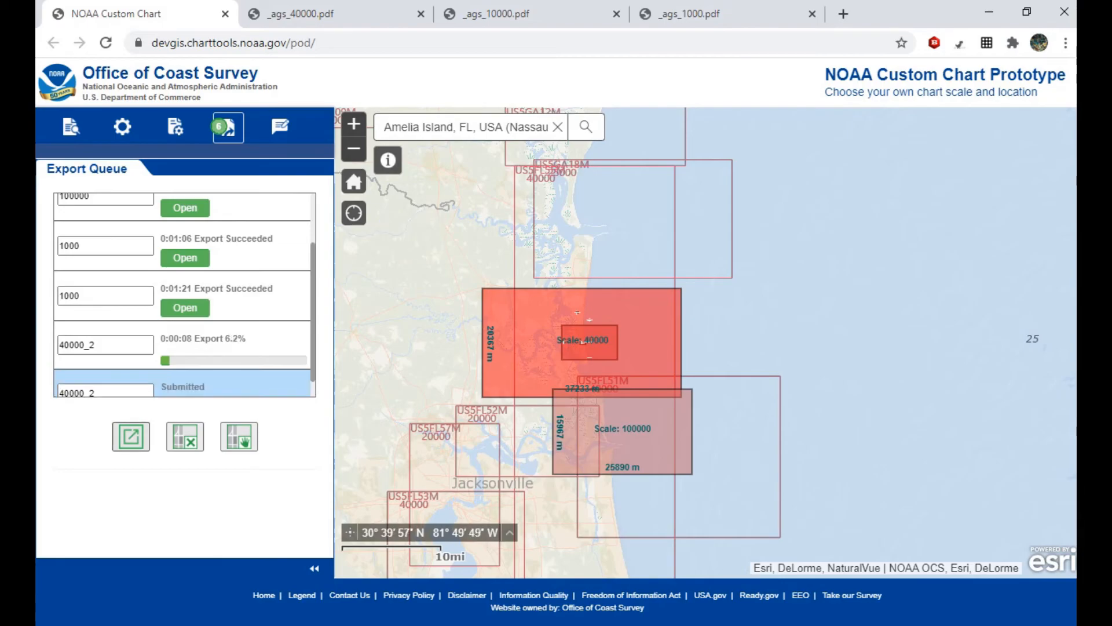
# - Delete the first of the two 40000_2 charts, the one with the 1000-scale extent, from the export queue
pyautogui.click(232, 346)
pyautogui.click(185, 437)
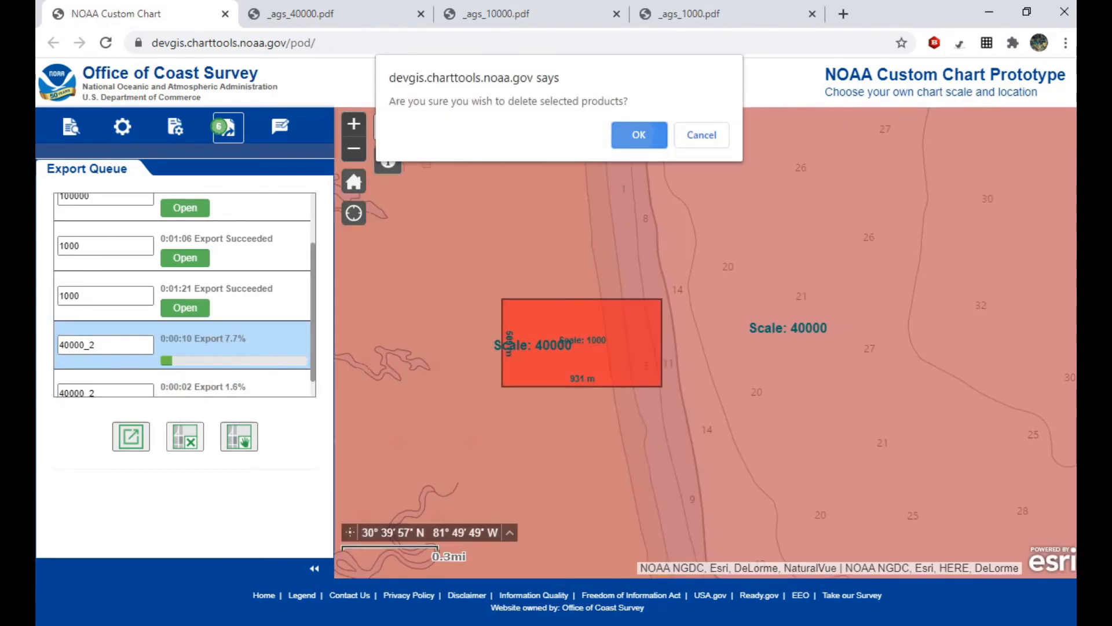
pyautogui.click(639, 134)
# - Delete both 1000 charts and the 100000 chart from the export queue
pyautogui.click(249, 342)
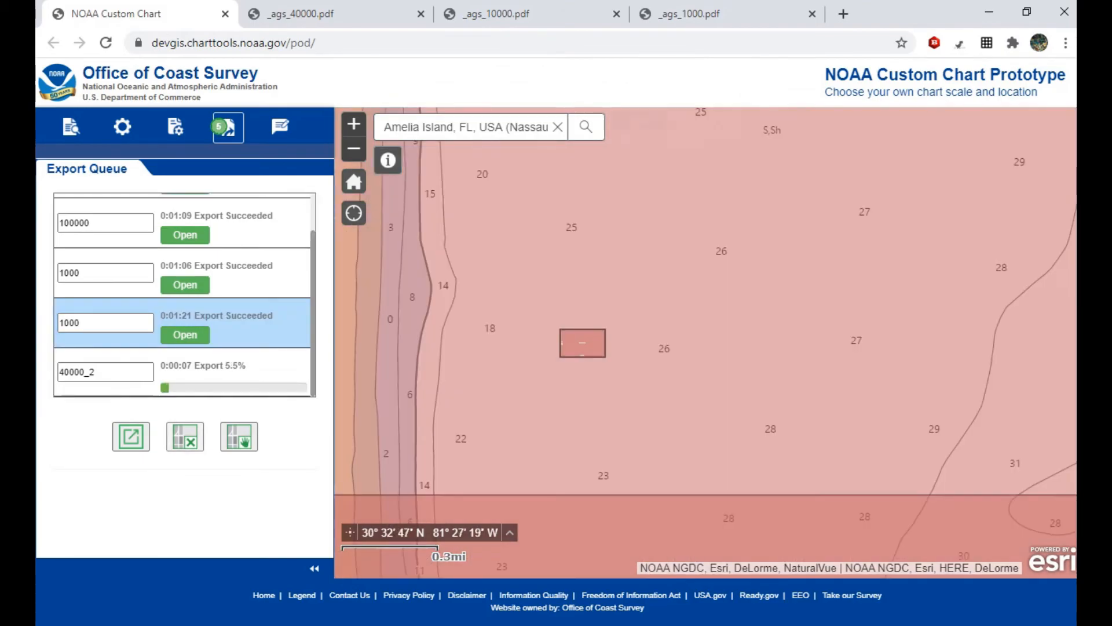
pyautogui.click(185, 437)
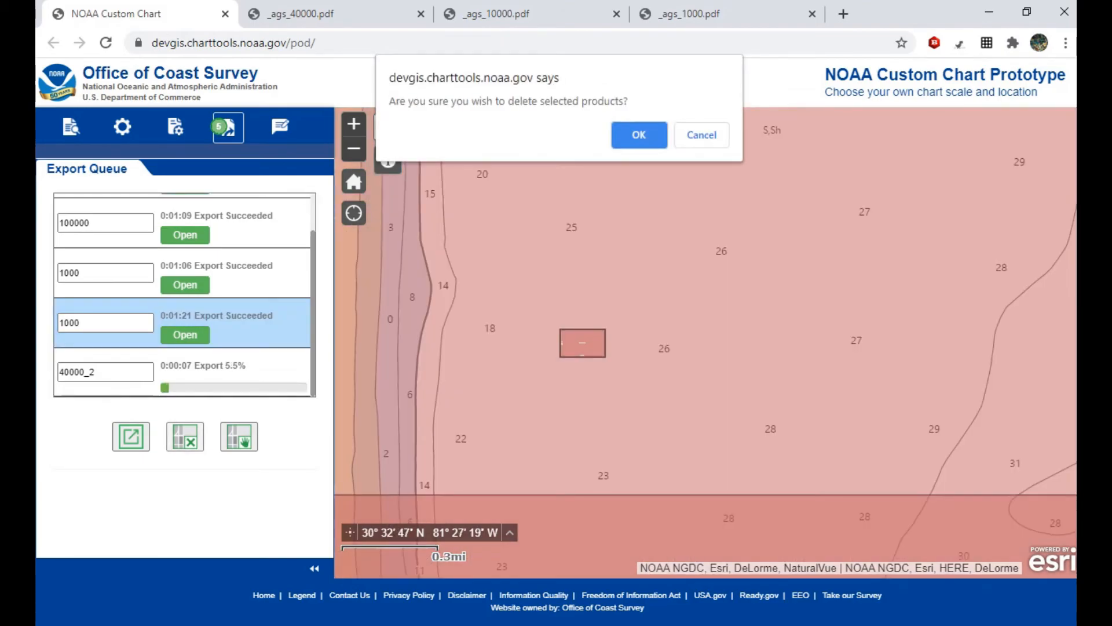
pyautogui.click(640, 135)
pyautogui.click(249, 324)
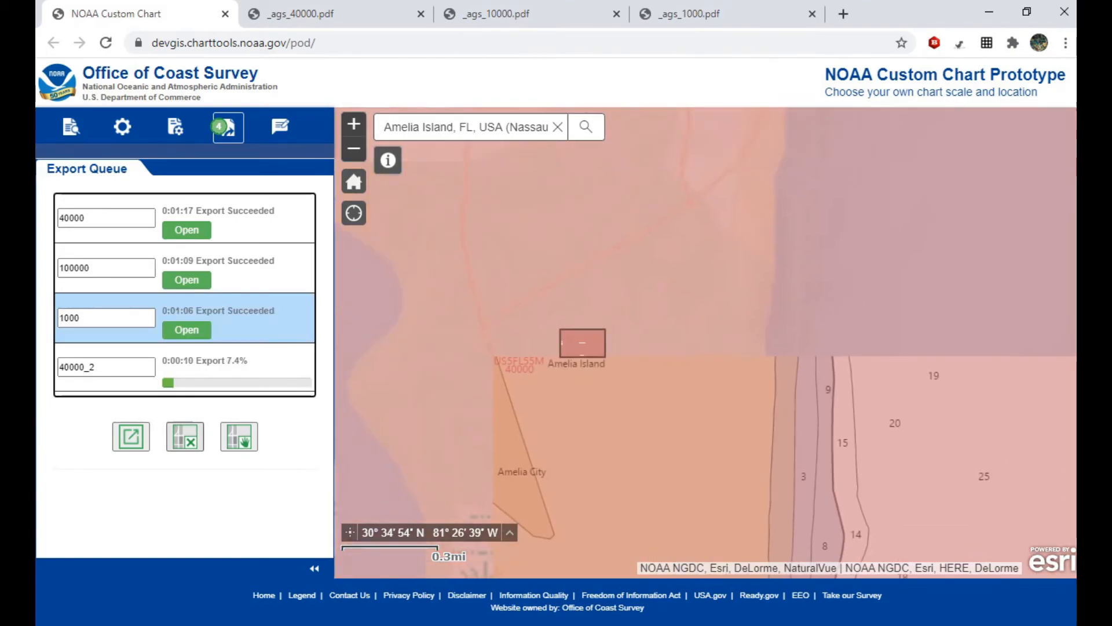
pyautogui.click(185, 436)
pyautogui.click(639, 135)
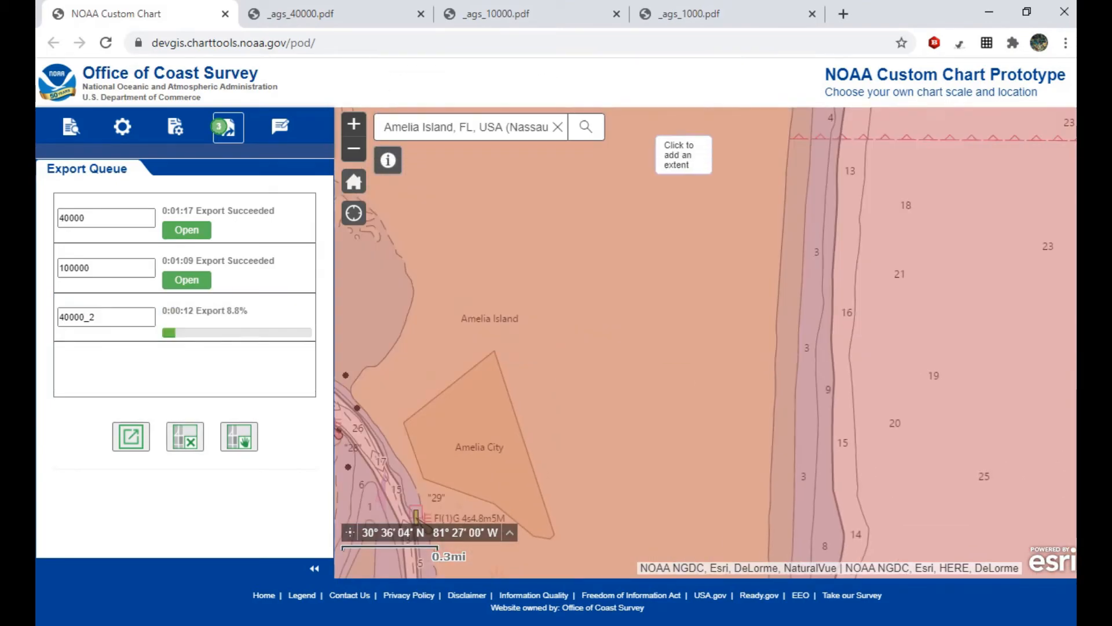
pyautogui.click(249, 273)
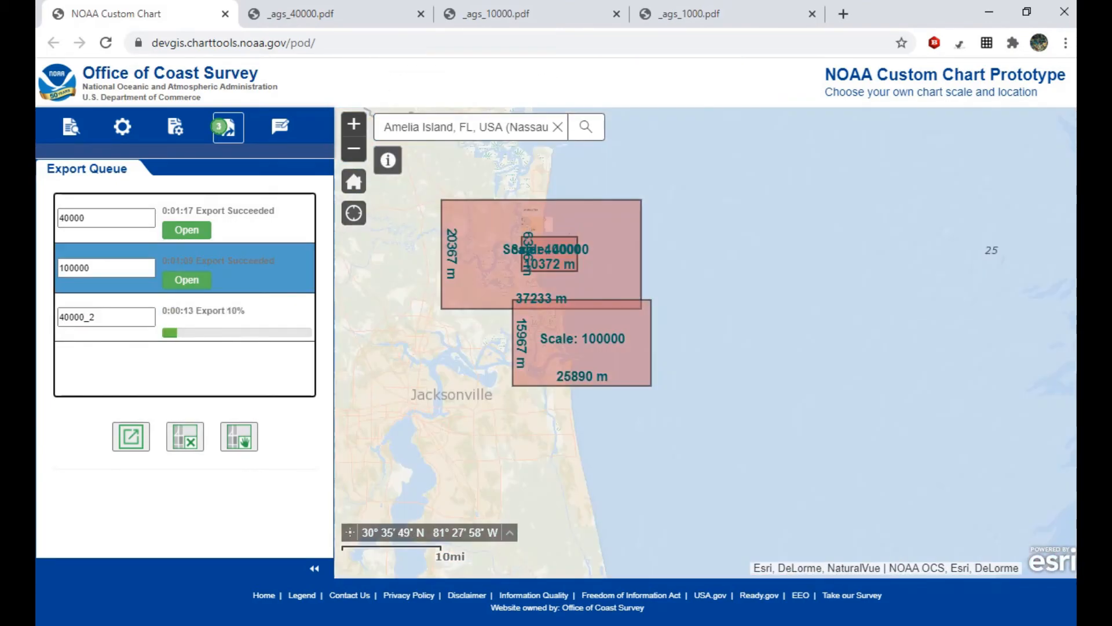
pyautogui.click(185, 436)
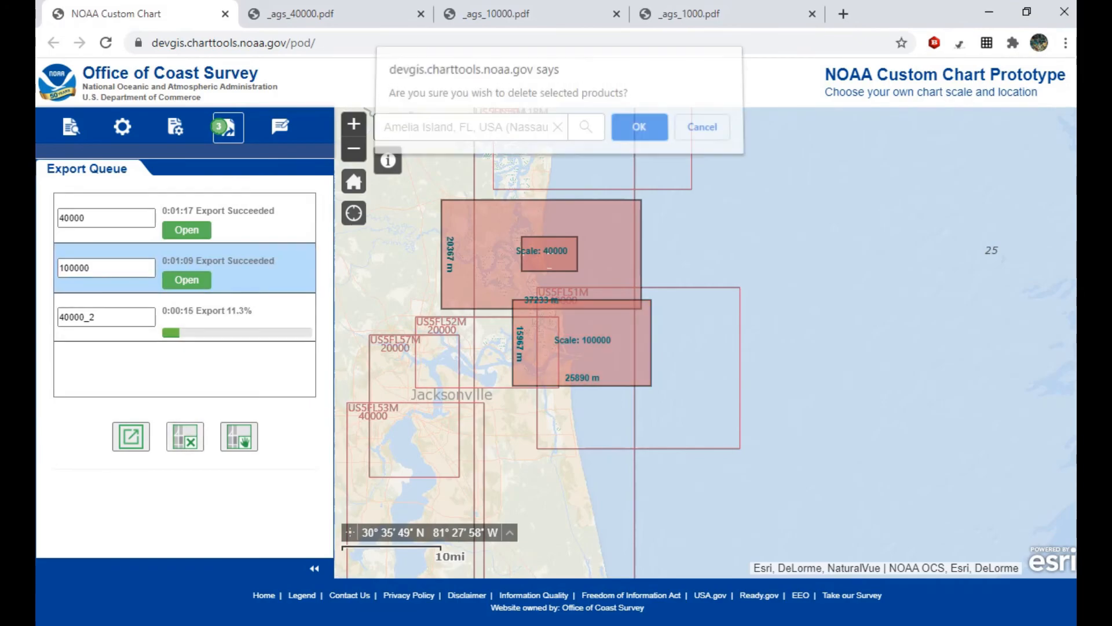
pyautogui.click(639, 135)
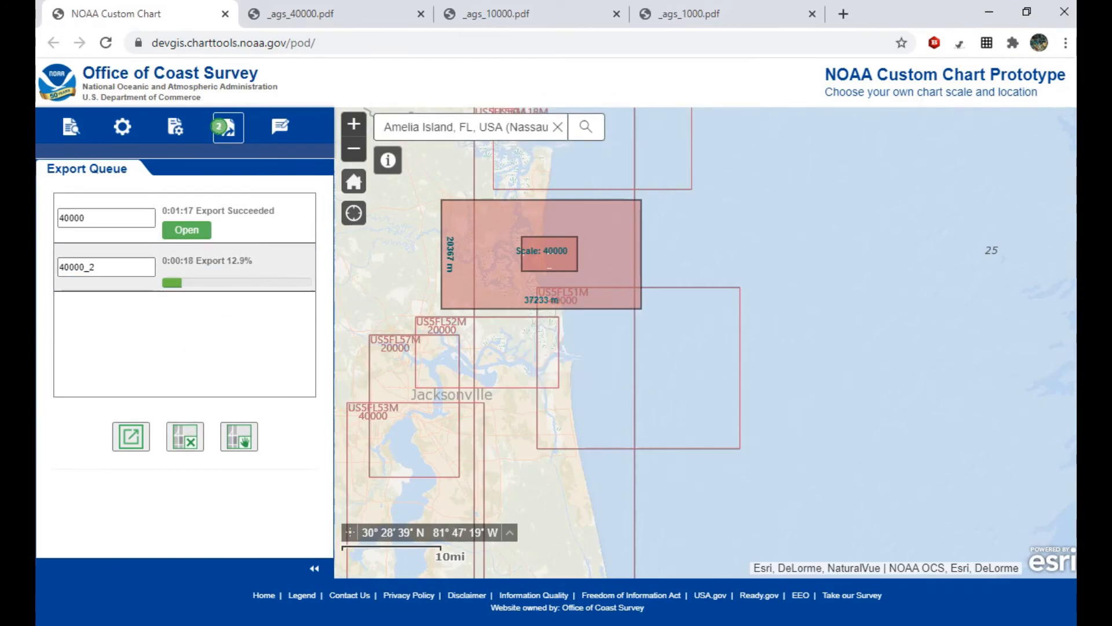
pyautogui.click(280, 126)
pyautogui.click(228, 127)
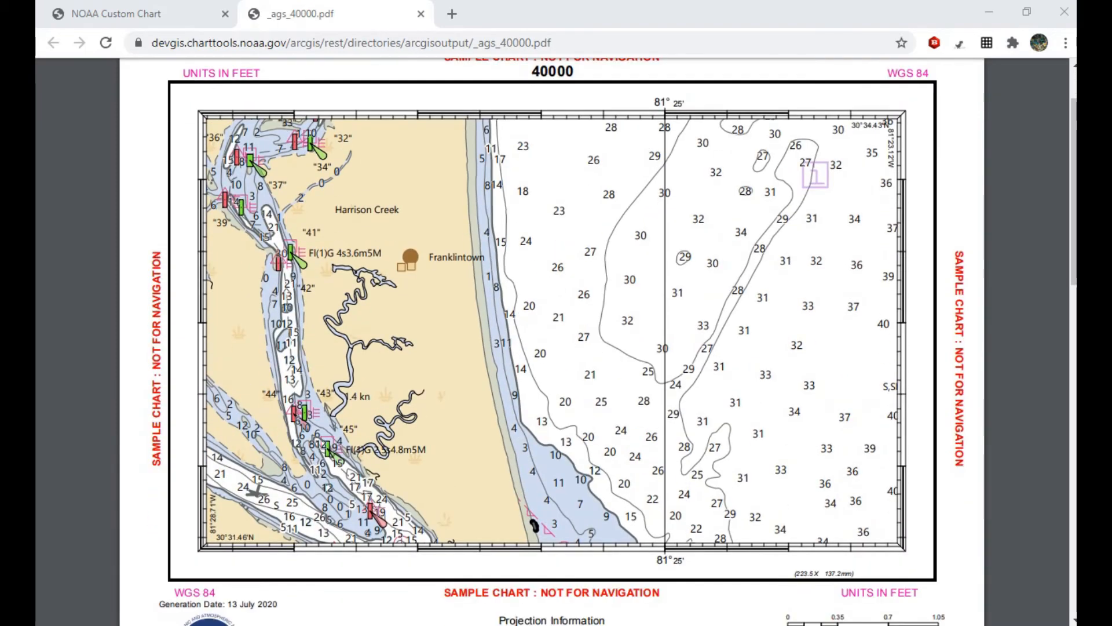
pyautogui.rightClick(586, 256)
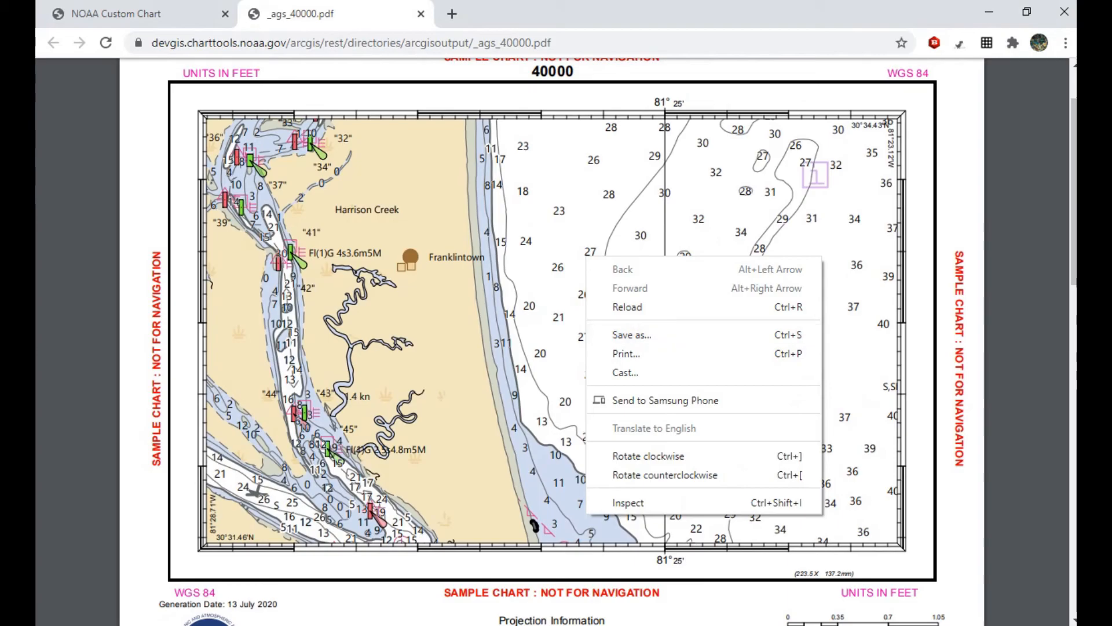
pyautogui.rightClick(445, 326)
pyautogui.click(519, 191)
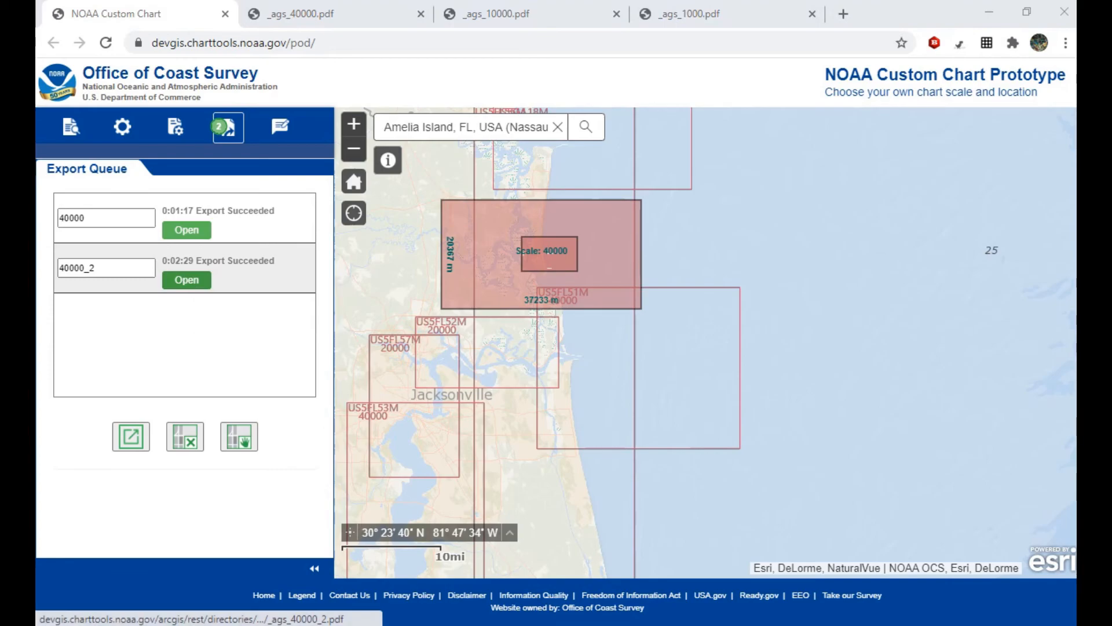
# - Open the exported 40000_2 chart and look more closely at the waterways around Amelia Island
pyautogui.click(187, 280)
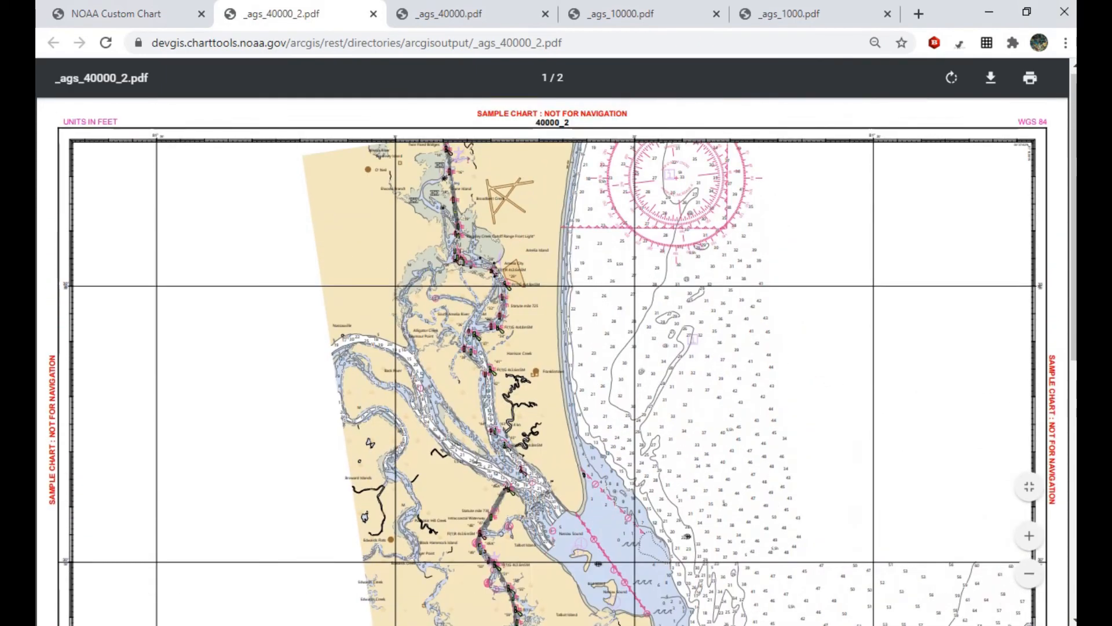
pyautogui.scroll(-3, 552, 341)
pyautogui.scroll(2, 552, 342)
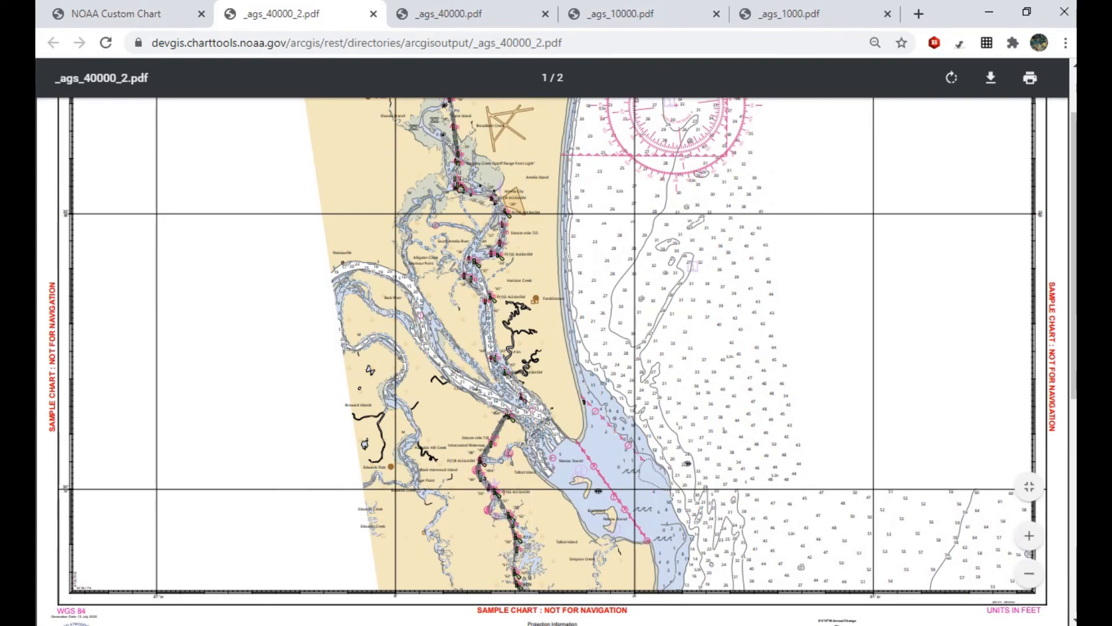
pyautogui.scroll(2, 552, 348)
pyautogui.scroll(3, 498, 395)
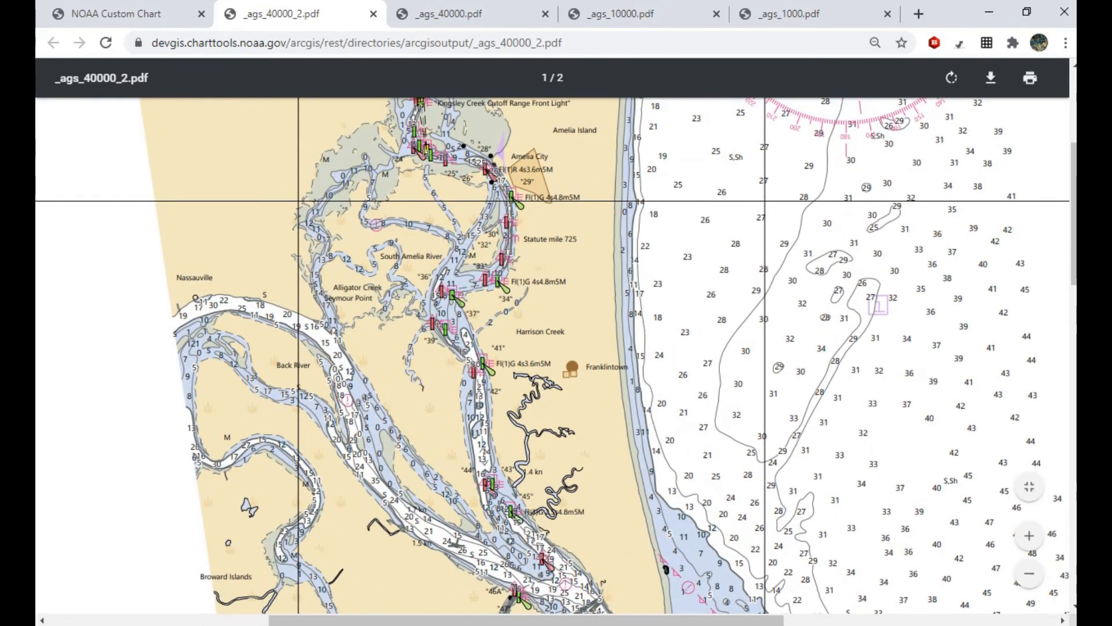
pyautogui.scroll(1, 553, 355)
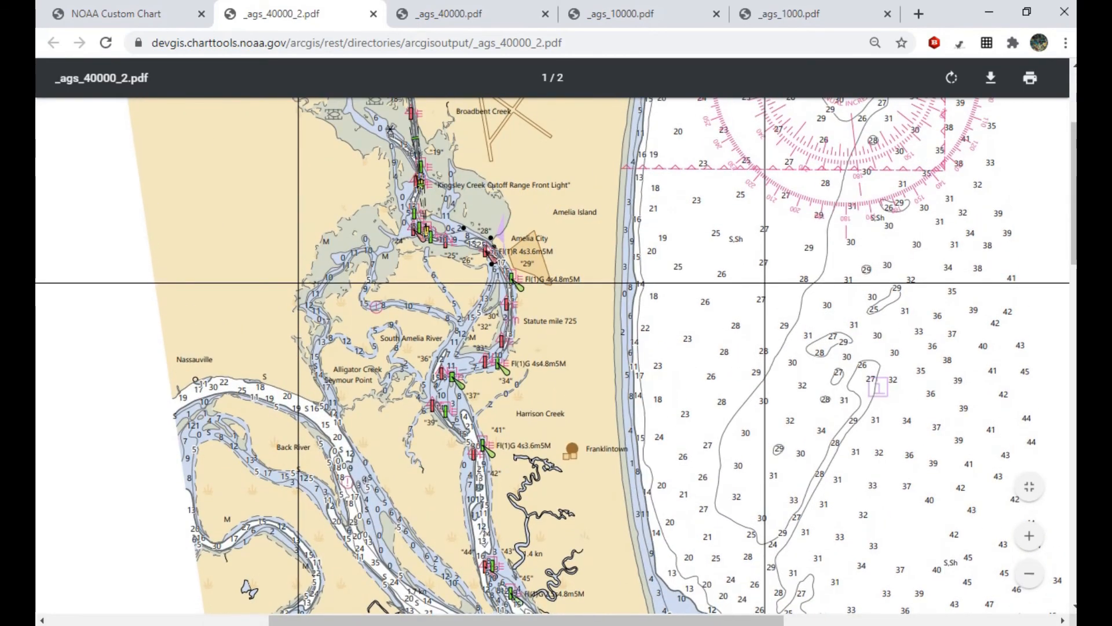
# - Examine the 40000_2 chart from its western data edge through Nassau Sound to the offshore soundings and the southeast corner of the sheet
pyautogui.hscroll(-8, 552, 355)
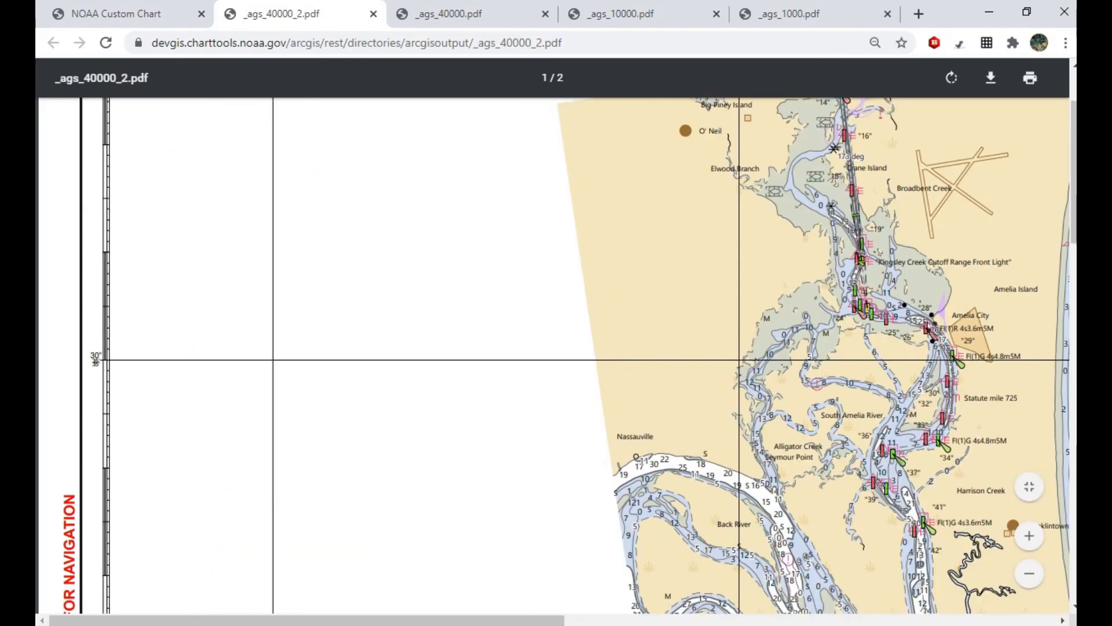
pyautogui.scroll(-5, 552, 355)
pyautogui.hscroll(5, 553, 355)
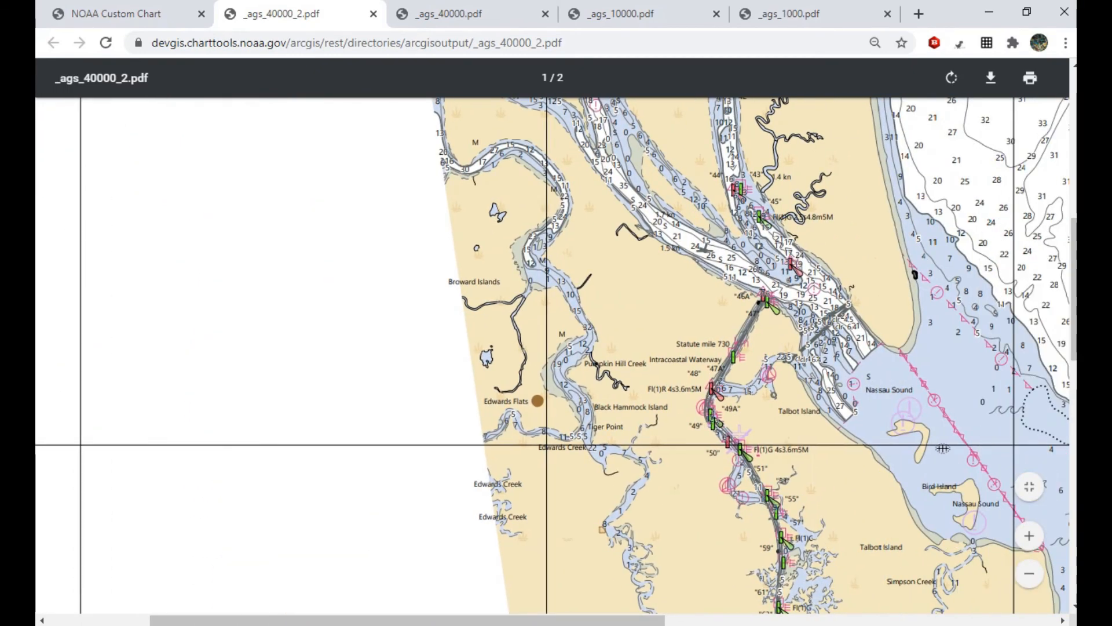
pyautogui.hscroll(1, 553, 355)
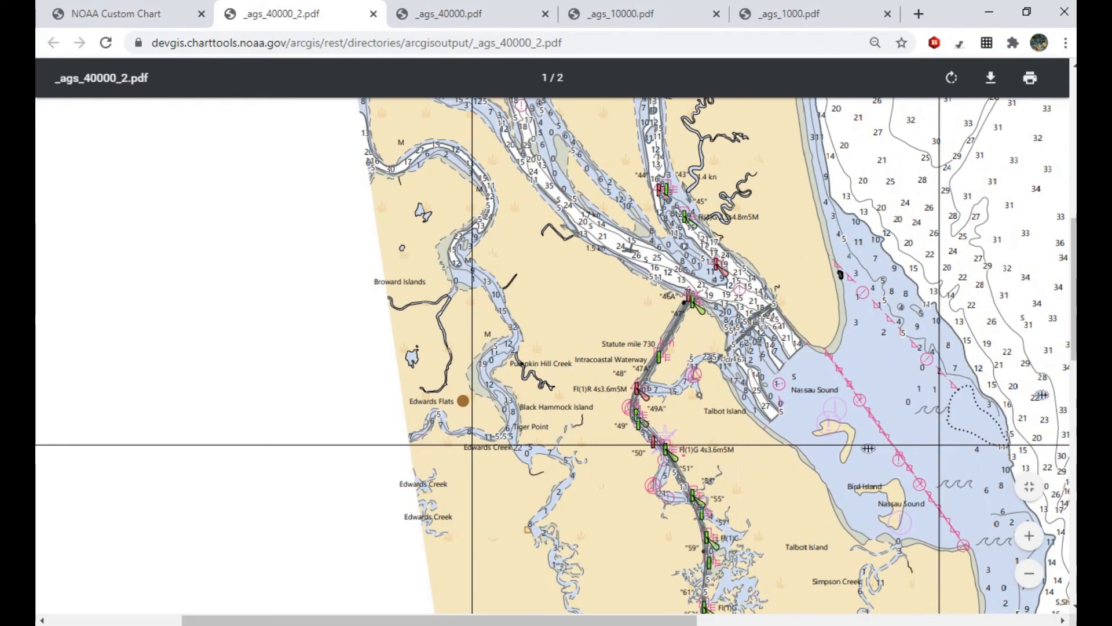
pyautogui.scroll(5, 552, 355)
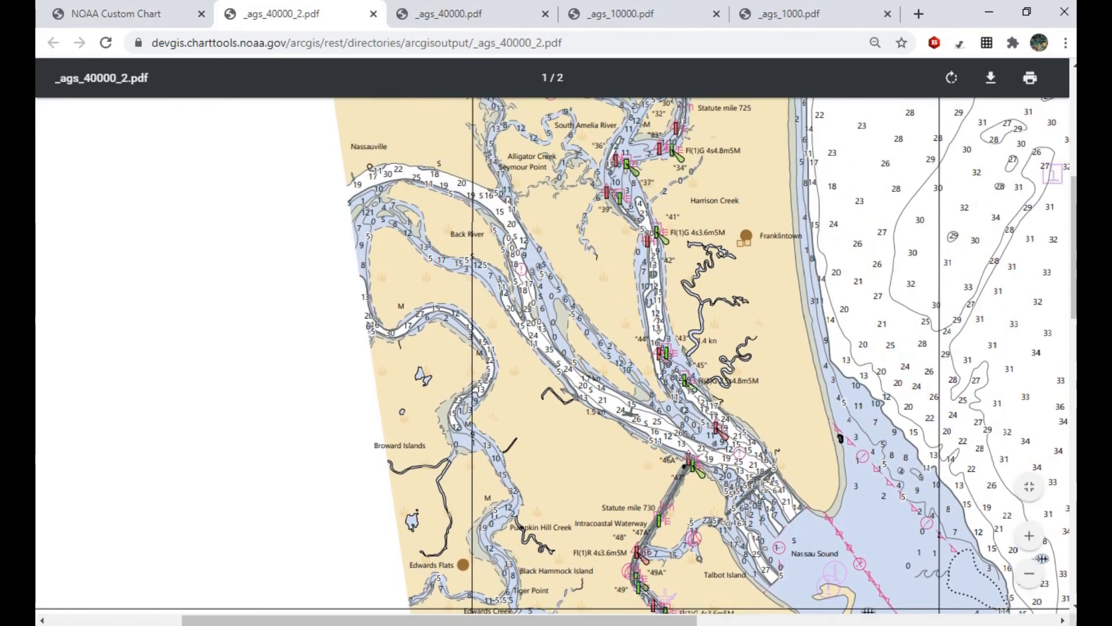
pyautogui.scroll(3, 553, 355)
pyautogui.hscroll(2, 553, 355)
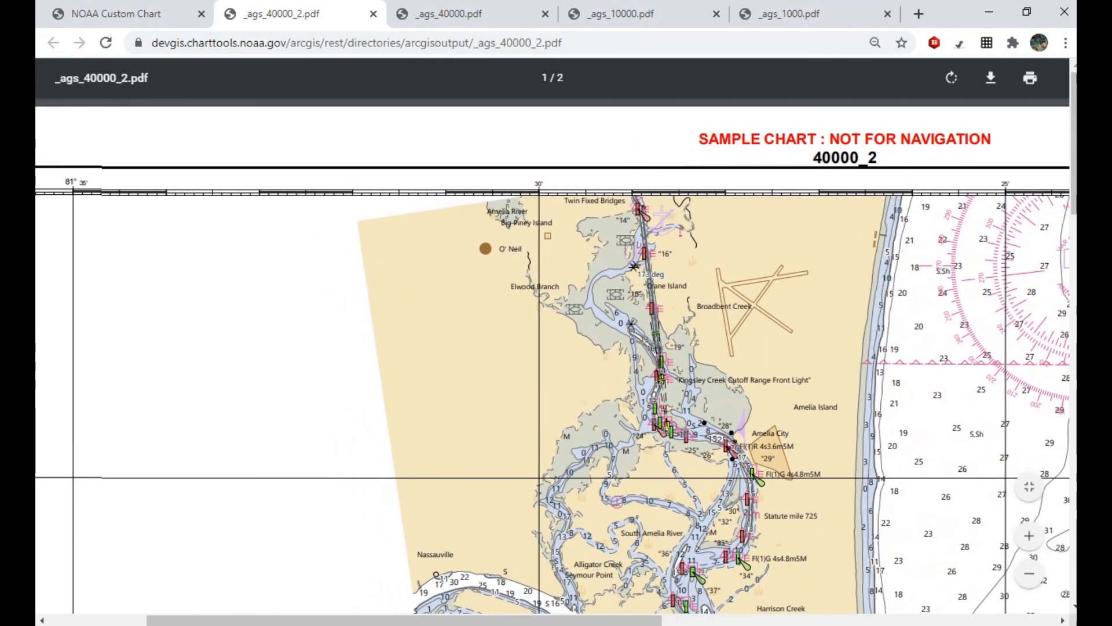
pyautogui.hscroll(1, 553, 355)
pyautogui.scroll(-15, 552, 355)
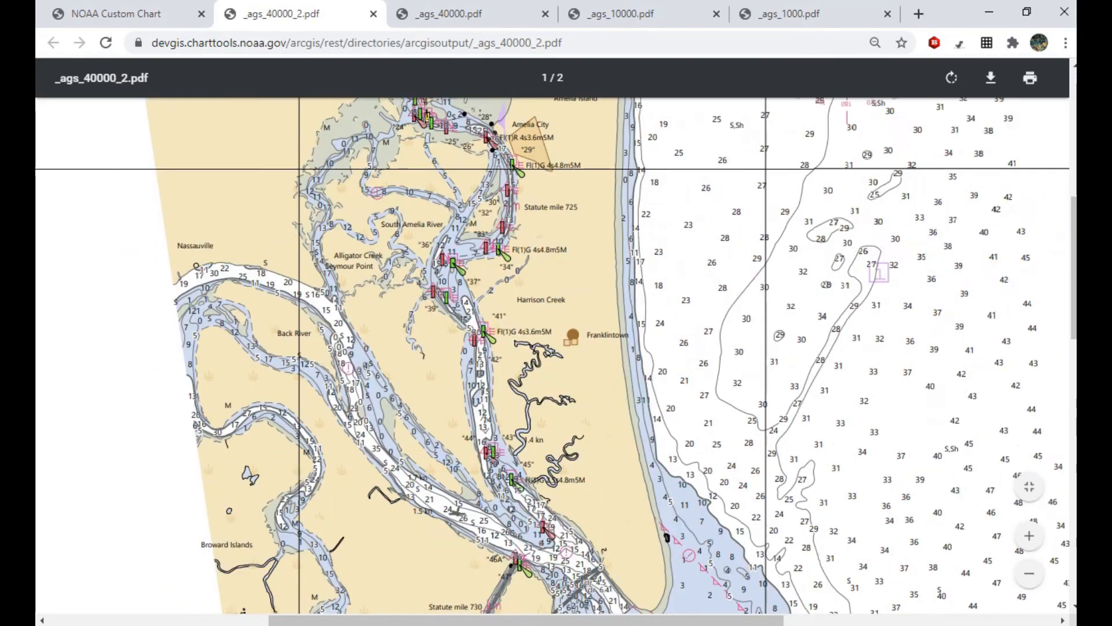
pyautogui.hscroll(10, 553, 355)
pyautogui.scroll(5, 552, 355)
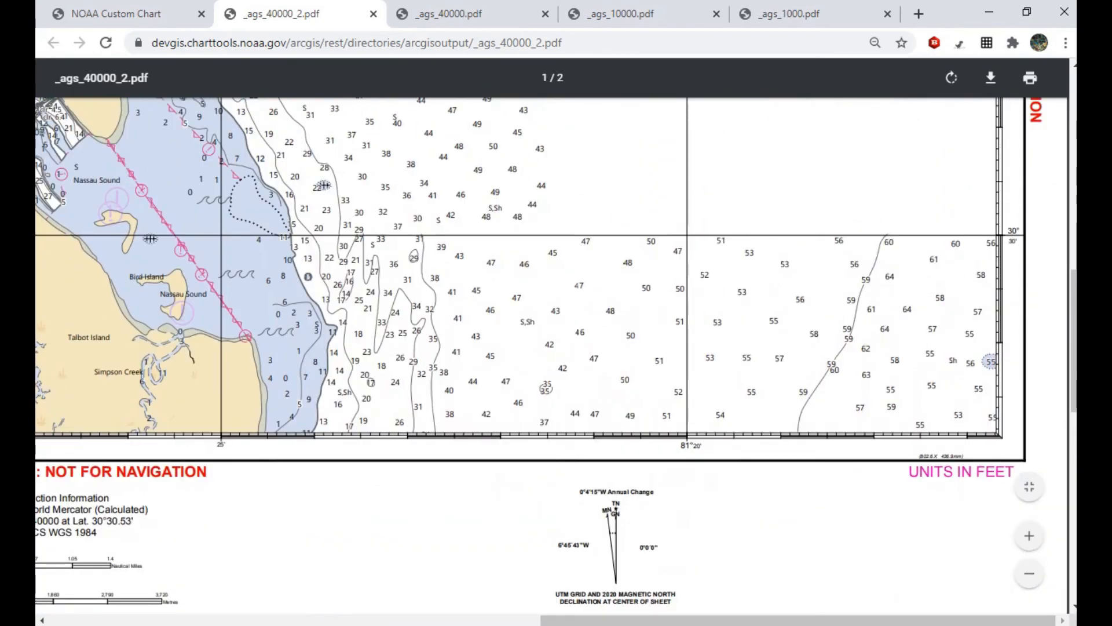
# - Read the caution notes on the second page of the 40000_2 PDF and return to the chart page
pyautogui.scroll(-8, 553, 355)
pyautogui.scroll(-5, 552, 355)
pyautogui.hscroll(-12, 552, 355)
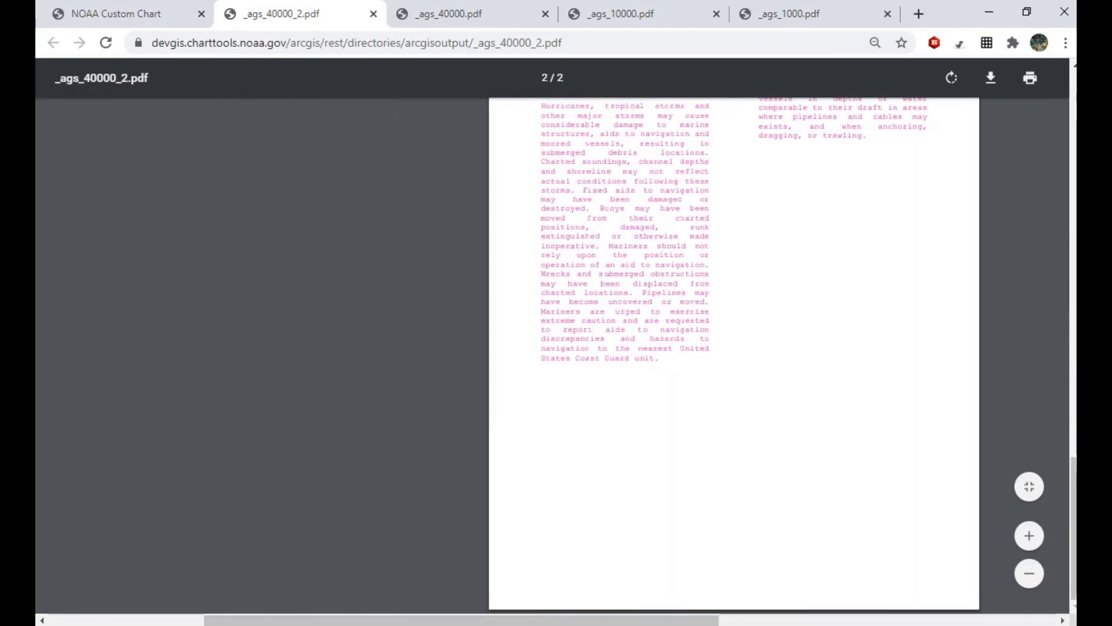
pyautogui.scroll(2, 552, 355)
pyautogui.hscroll(2, 552, 355)
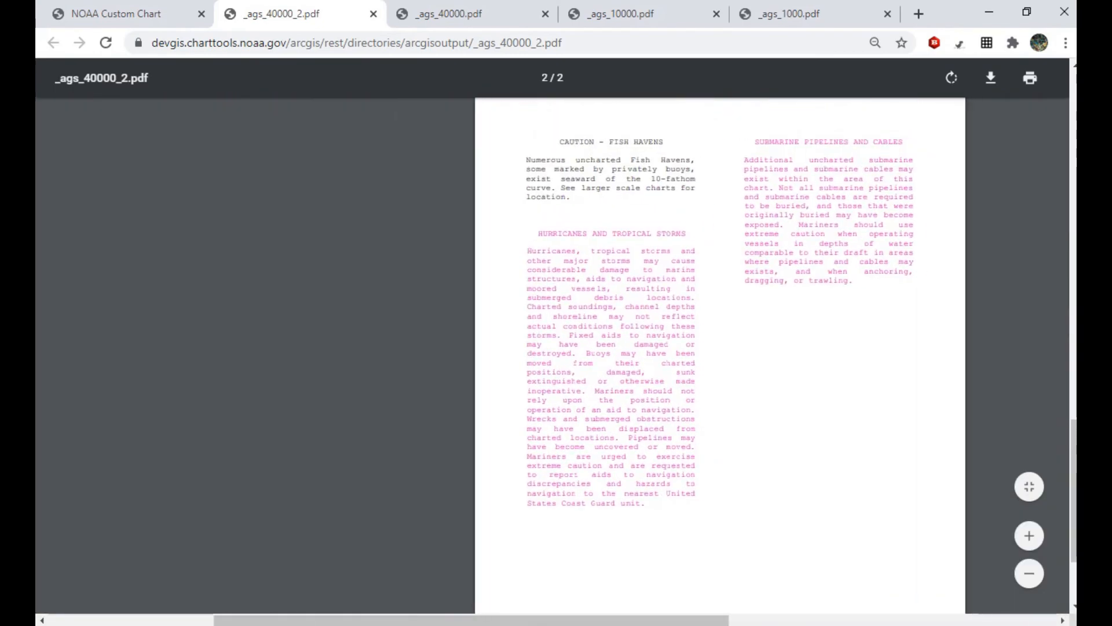
pyautogui.scroll(10, 553, 355)
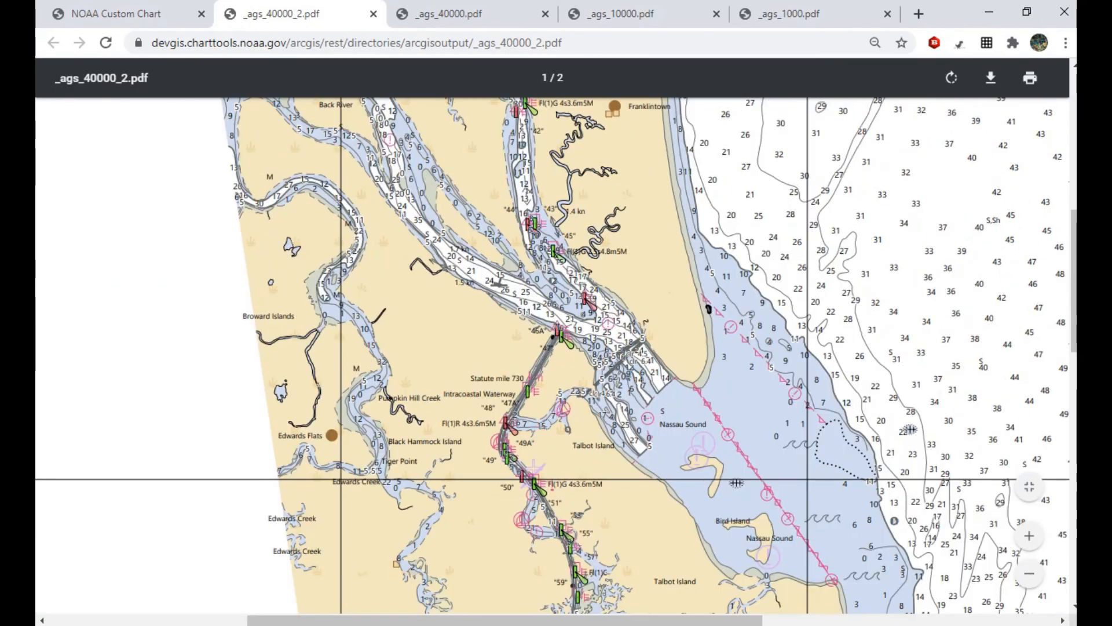
# - Return to the NOAA Custom Chart page and review its Quick Start Guide, Feedback, Export Queue and Display Settings sections
pyautogui.hotkey('ctrl', '1')
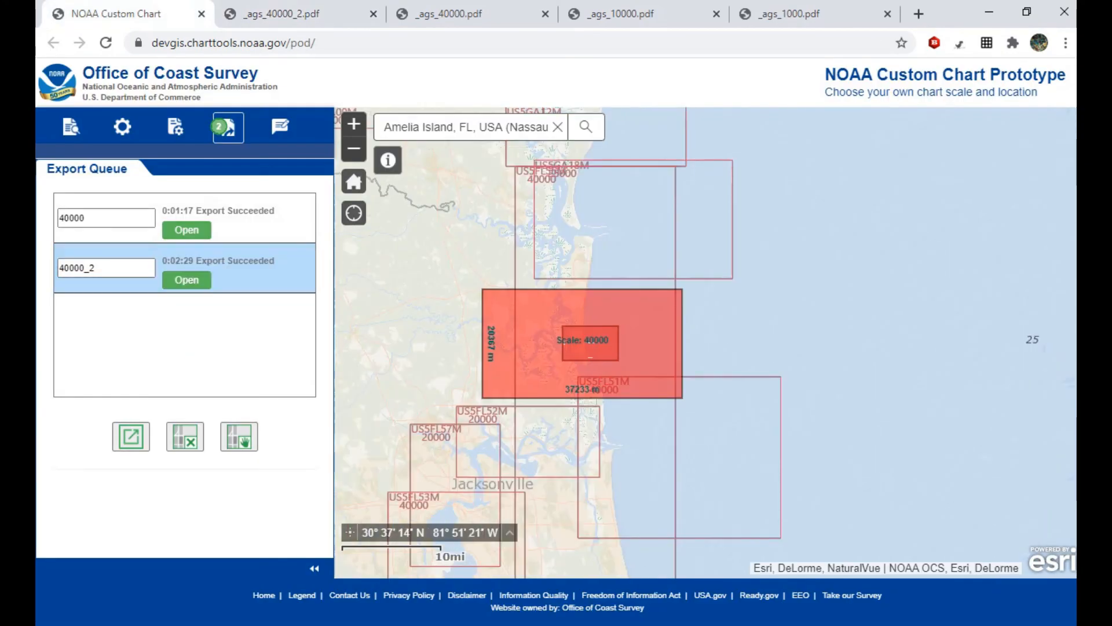
pyautogui.click(281, 126)
pyautogui.click(71, 127)
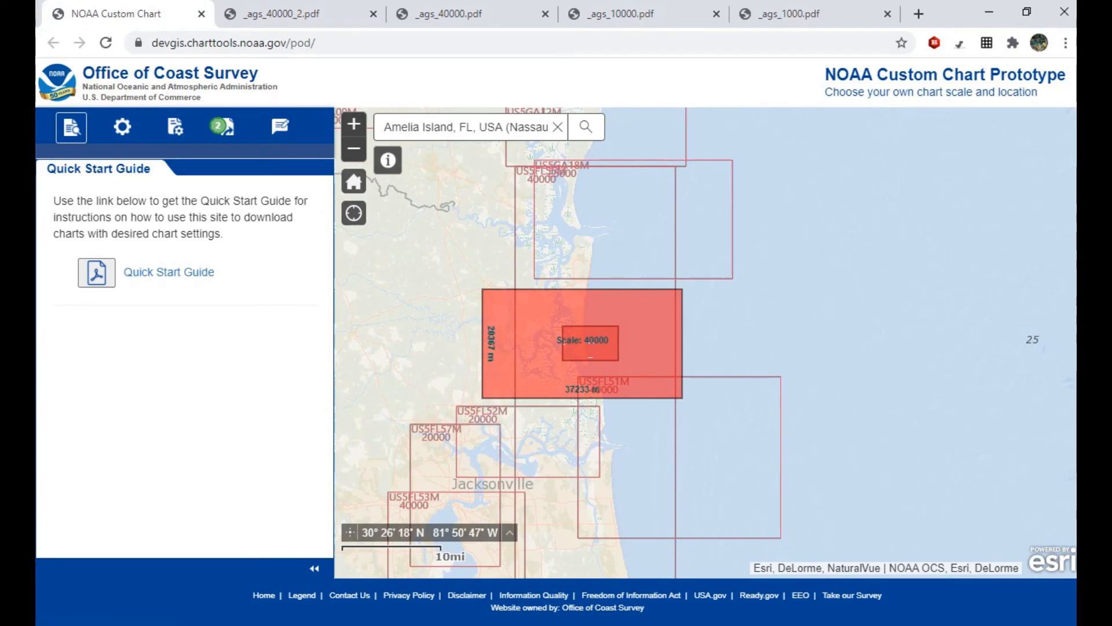
pyautogui.click(281, 126)
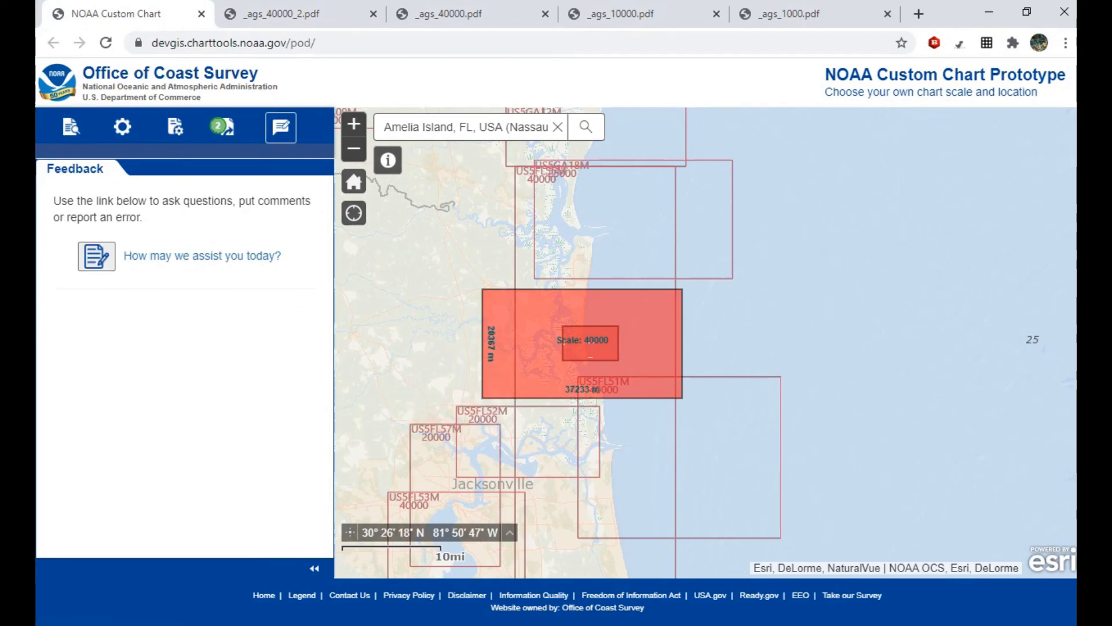
pyautogui.click(227, 127)
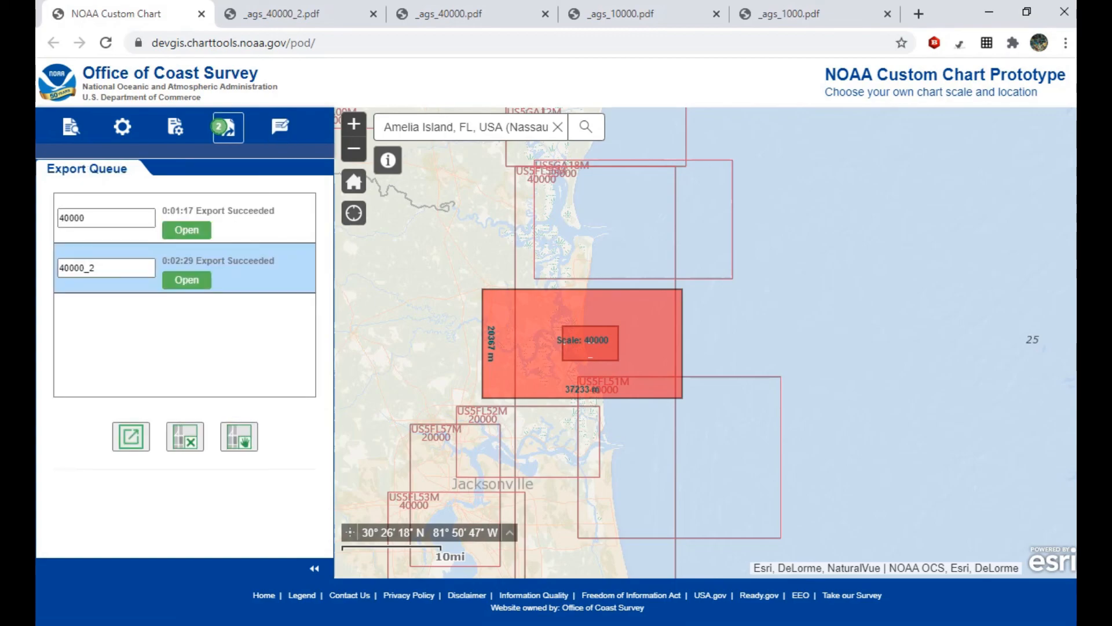
pyautogui.click(176, 127)
pyautogui.click(122, 127)
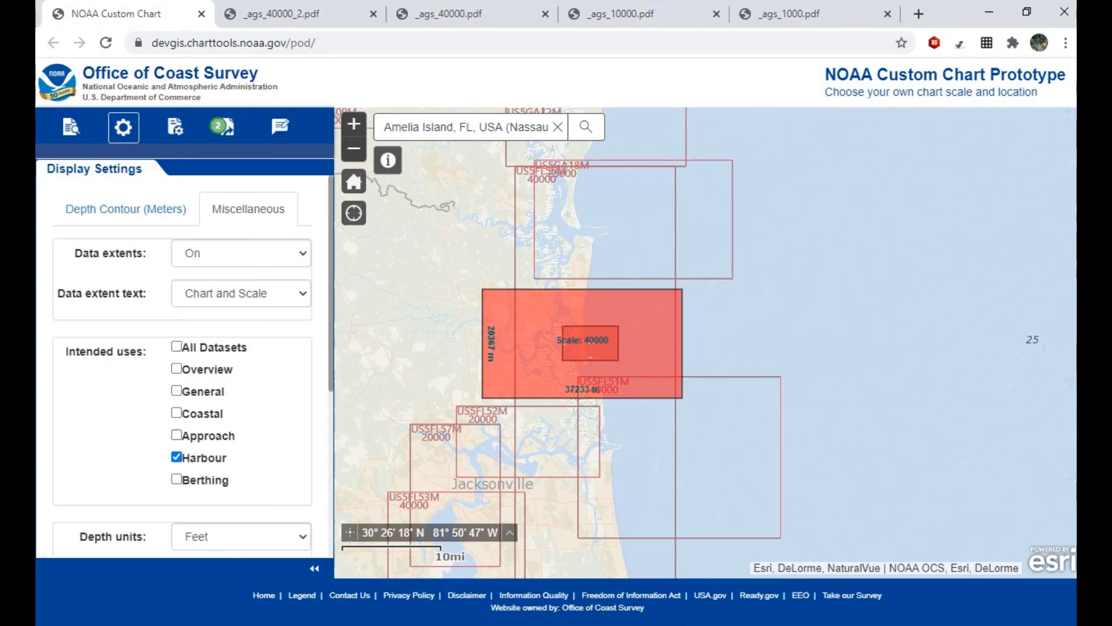
# - Collapse the side panel and reset the map to its default extent over the United States
pyautogui.click(72, 127)
pyautogui.click(314, 569)
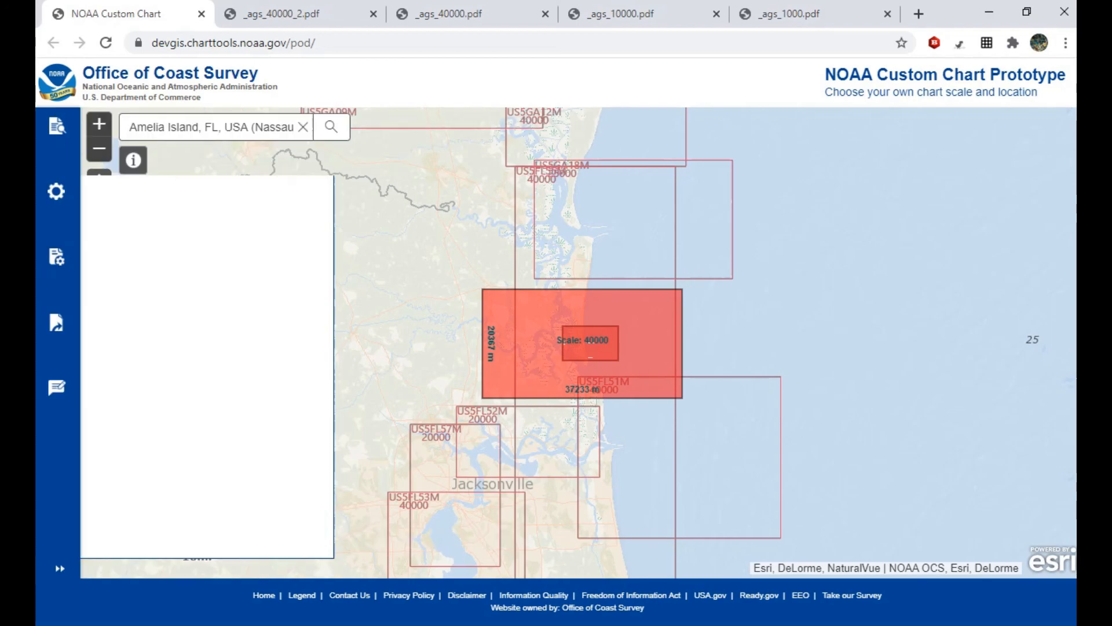
pyautogui.click(99, 182)
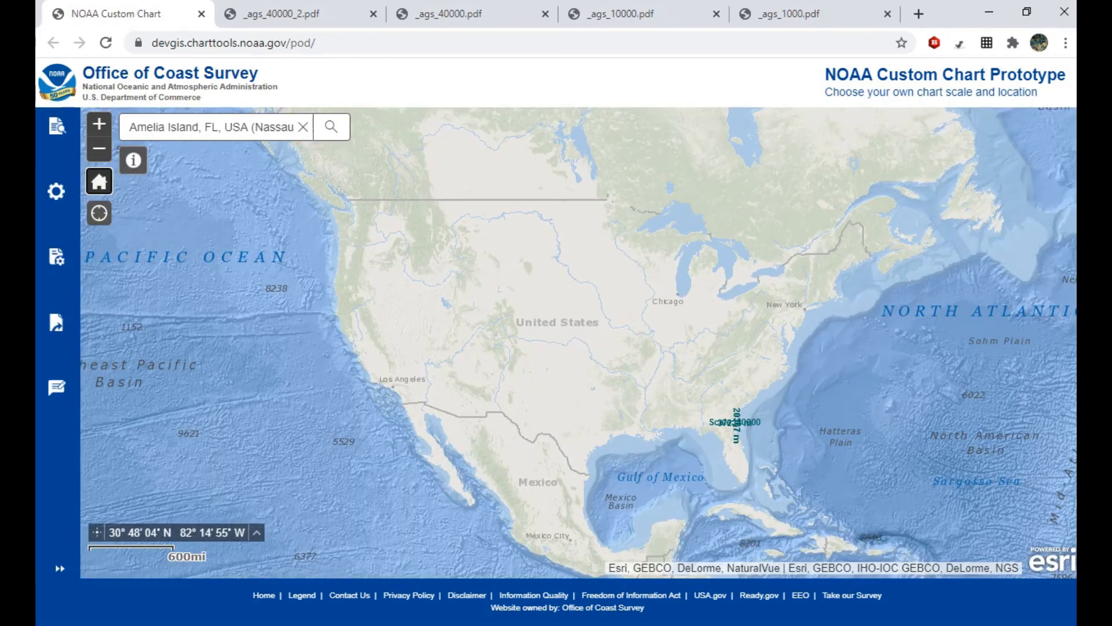